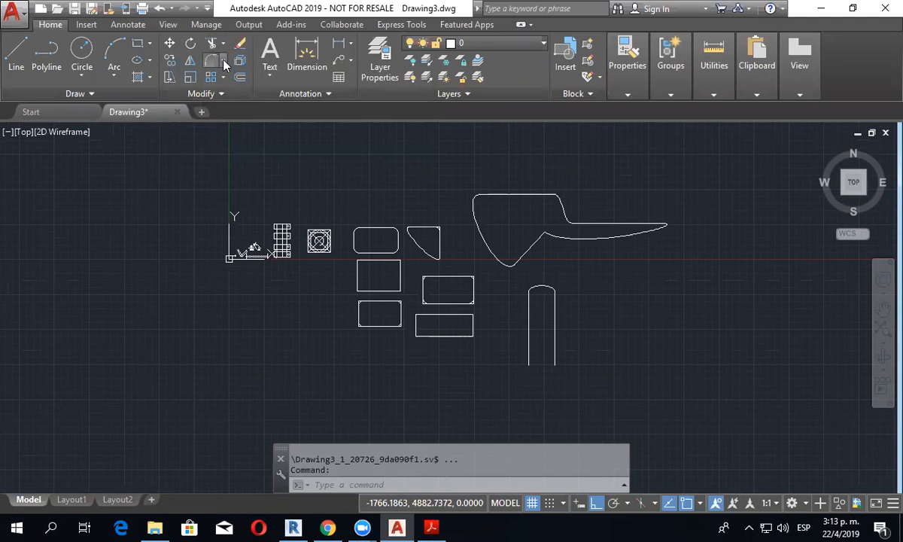
{"action": "left_click", "coordinate": [223, 64]}
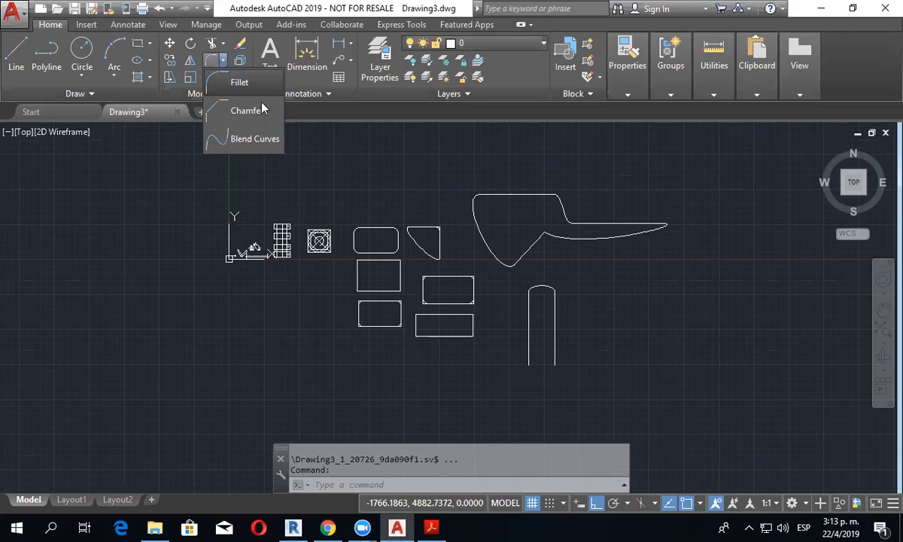
{"action": "left_click", "coordinate": [220, 59]}
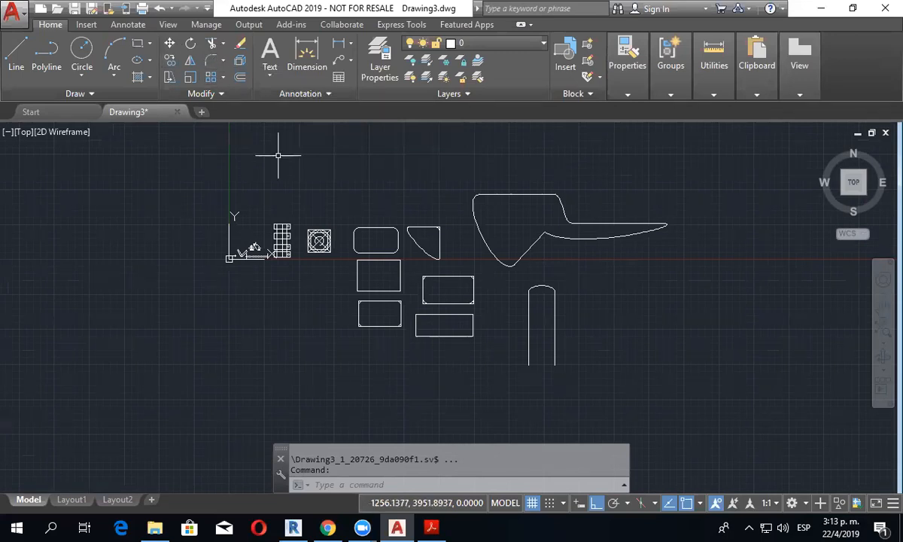
Step: Switch to Ejercicio-06.pdf in Acrobat Reader, rotate the plate drawing upright, and zoom out to 75% to read its dimensions
{"action": "left_click", "coordinate": [447, 527]}
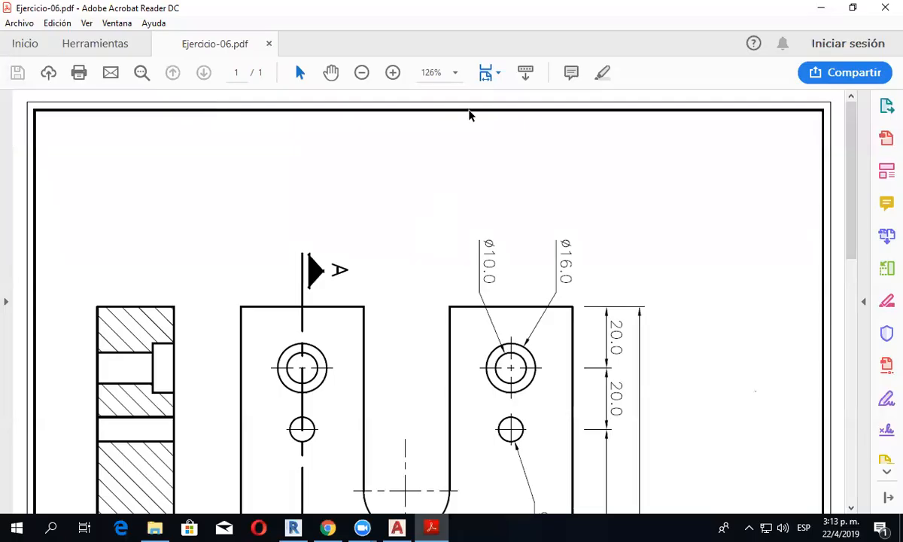
{"action": "left_click", "coordinate": [70, 25]}
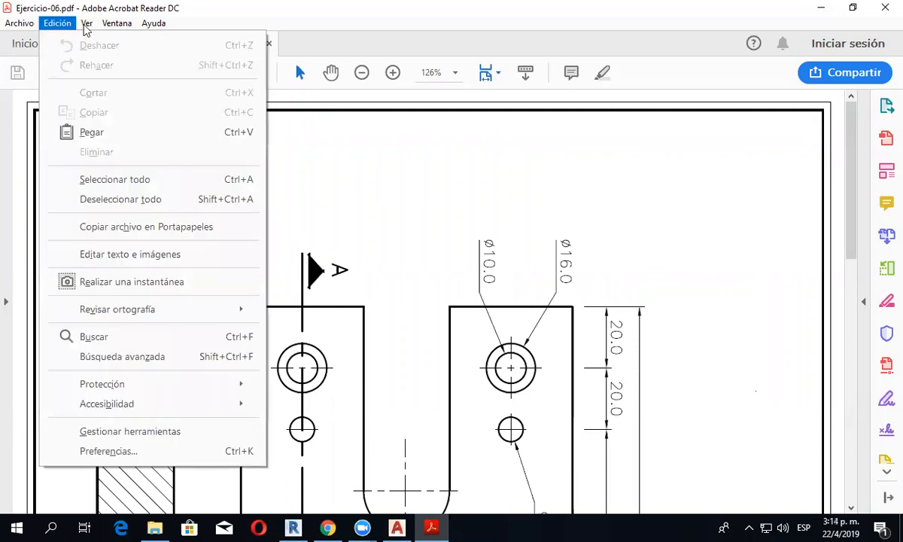
{"action": "mouse_move", "coordinate": [85, 25]}
{"action": "mouse_move", "coordinate": [192, 46]}
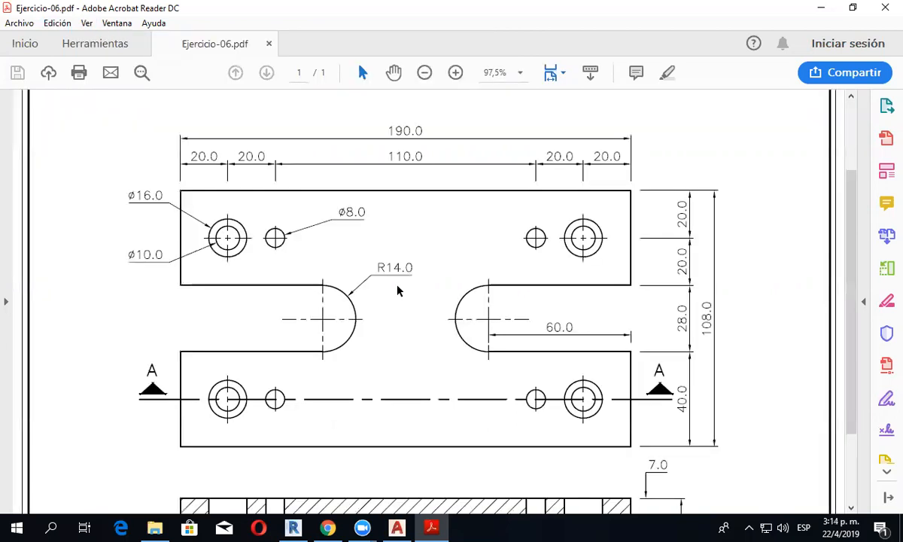
{"action": "scroll", "coordinate": [500, 289], "scroll_direction": "down", "scroll_amount": 1}
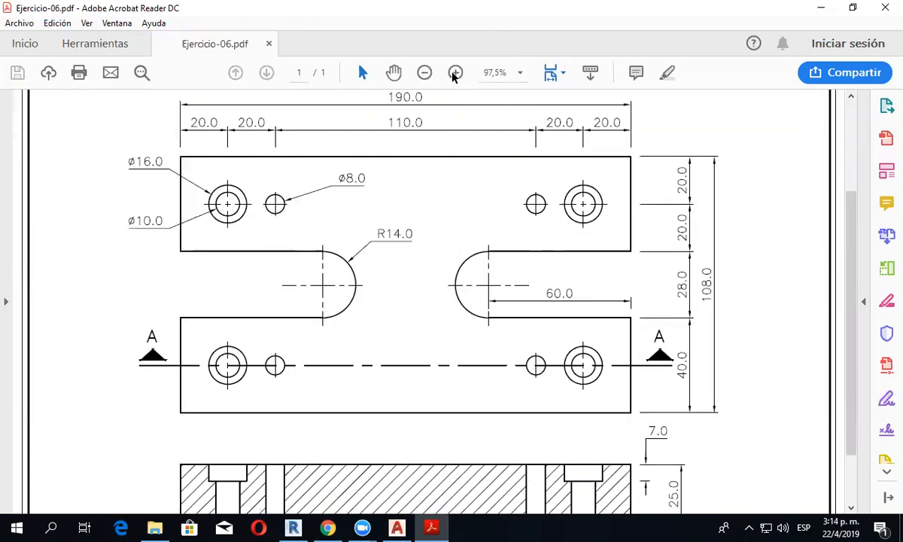
{"action": "left_click", "coordinate": [424, 72]}
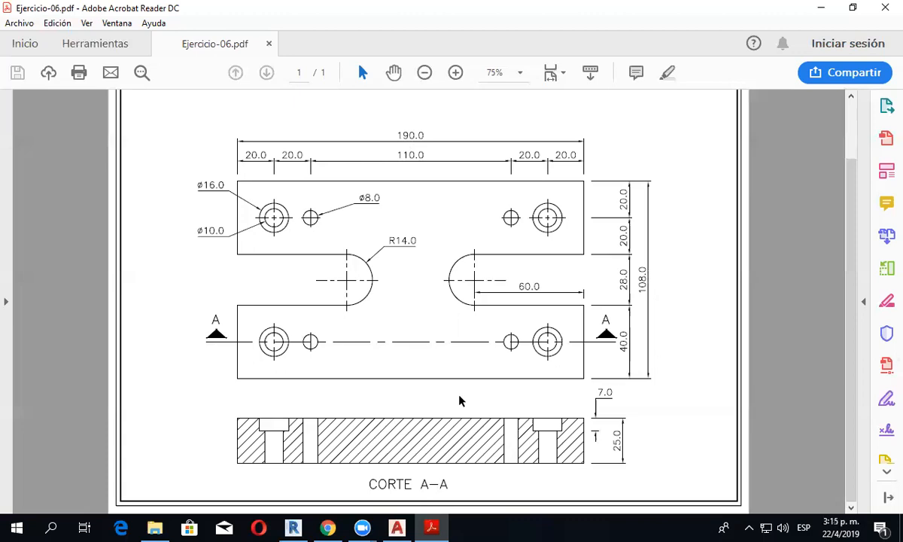
Step: Switch to AutoCAD and create a new blank drawing
{"action": "left_click", "coordinate": [397, 527]}
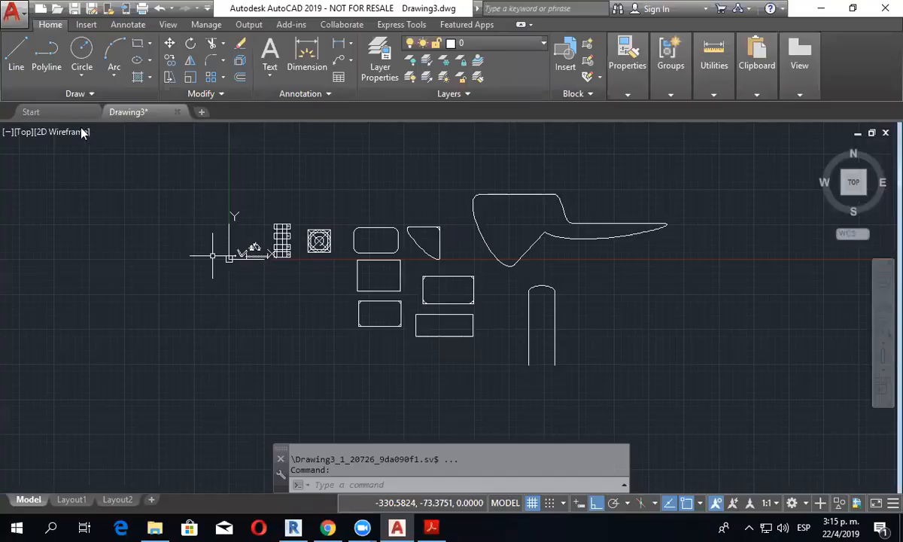
{"action": "left_click", "coordinate": [202, 113]}
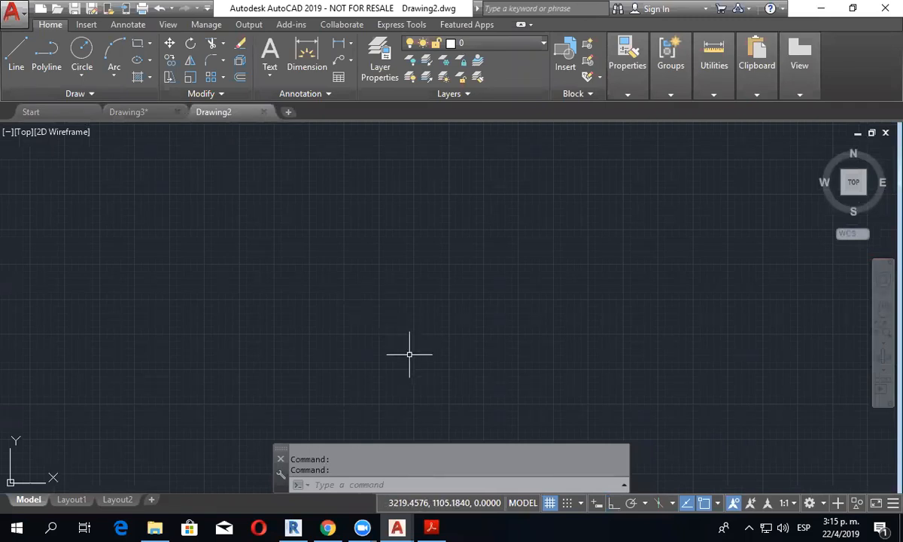
{"action": "middle_click_drag", "start_coordinate": [409, 354], "coordinate": [456, 312]}
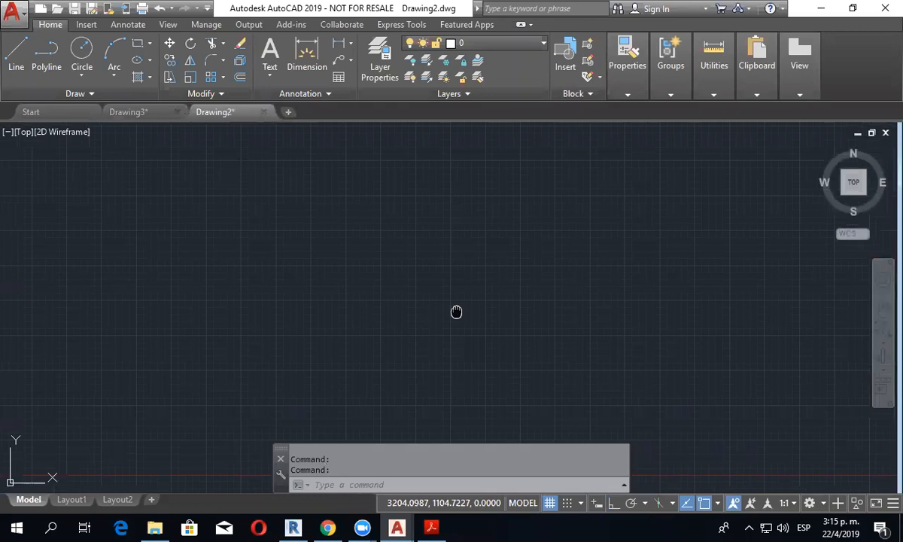
{"action": "middle_click", "coordinate": [457, 312]}
{"action": "middle_click", "coordinate": [456, 311]}
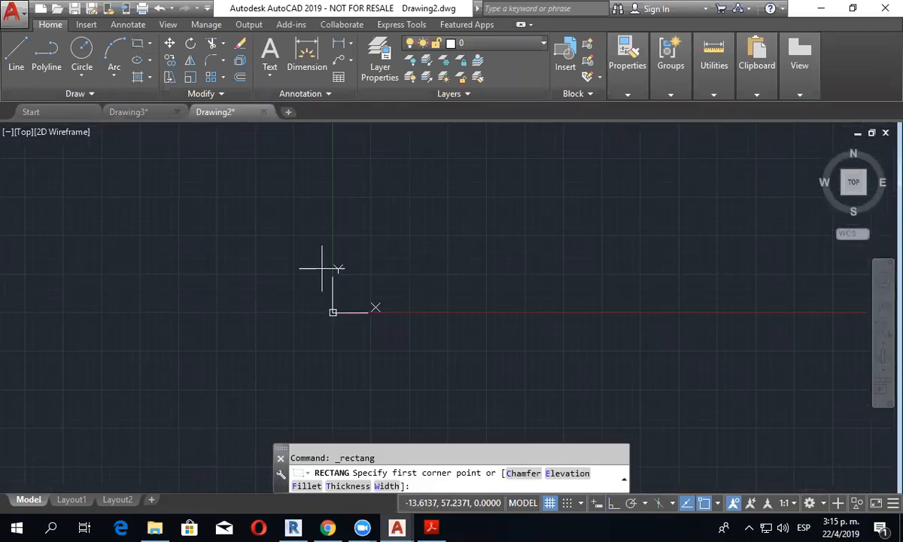
Step: Draw a rectangle from the origin 0,0,0 with length 190 and width 108, extending up and to the right
{"action": "type", "text": "0,0,0"}
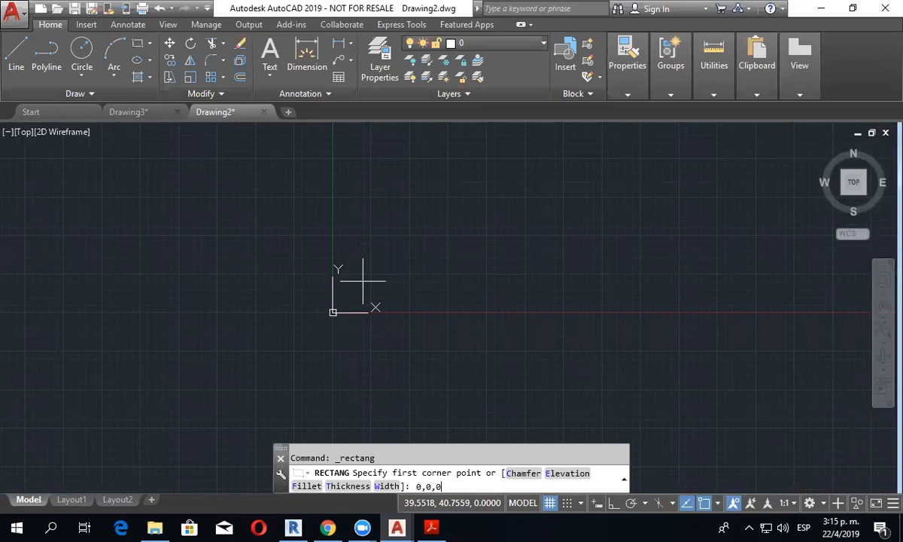
{"action": "key", "text": "Return"}
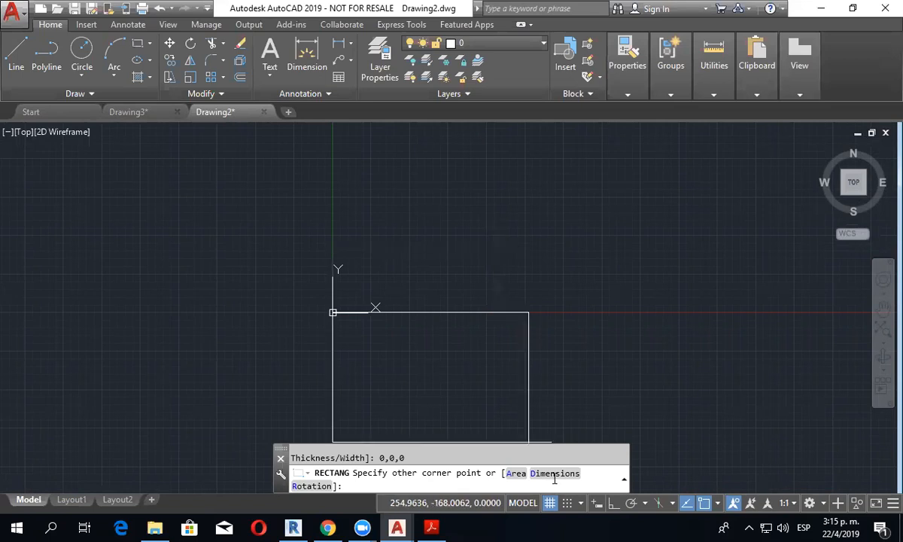
{"action": "type", "text": "D"}
{"action": "key", "text": "Return"}
{"action": "type", "text": "190"}
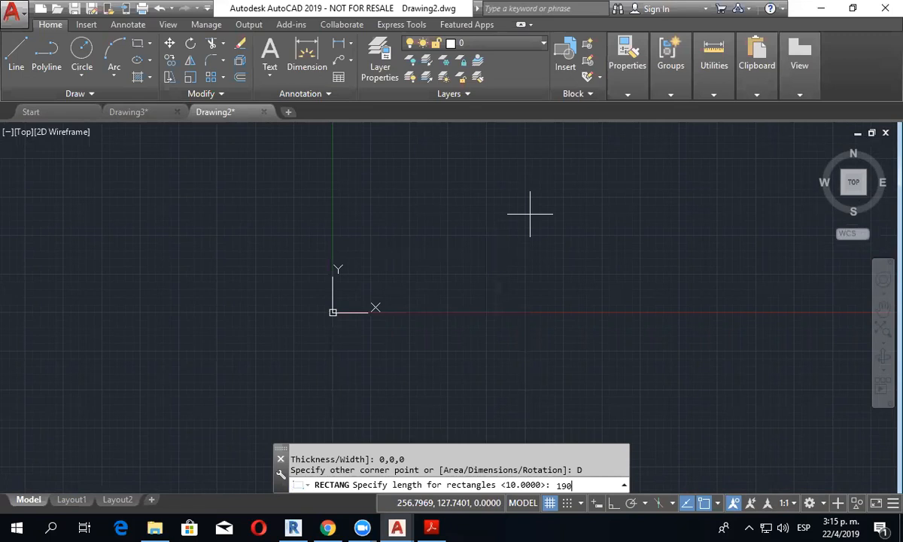
{"action": "key", "text": "Return"}
{"action": "type", "text": "108"}
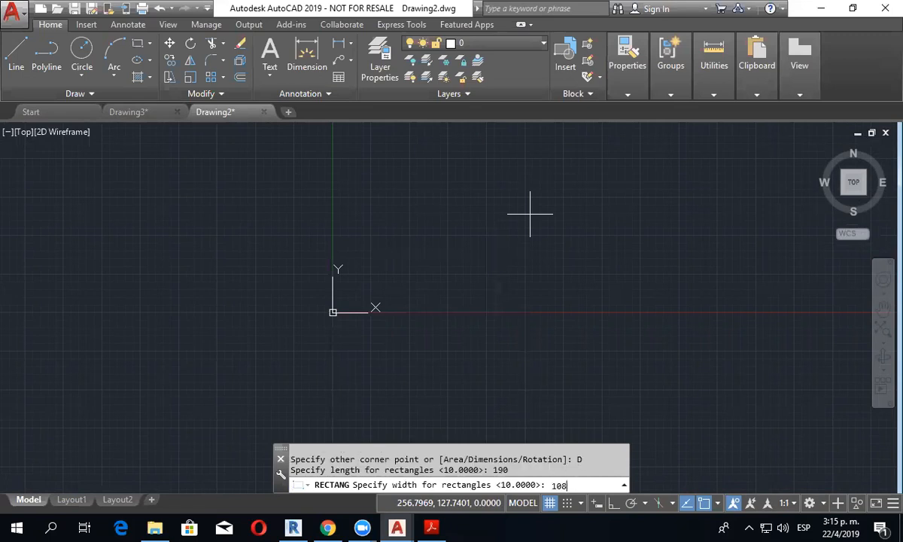
{"action": "key", "text": "Return"}
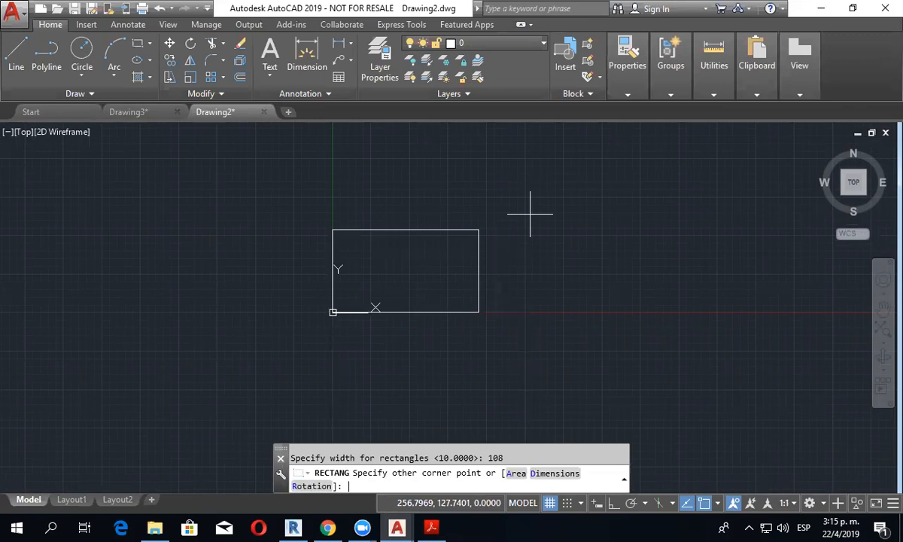
{"action": "left_click", "coordinate": [529, 262]}
Step: Check the side notch dimensions in the Ejercicio-06.pdf reference in Acrobat Reader, and return to Drawing2 in AutoCAD
{"action": "scroll", "coordinate": [399, 276], "scroll_direction": "up", "scroll_amount": 4}
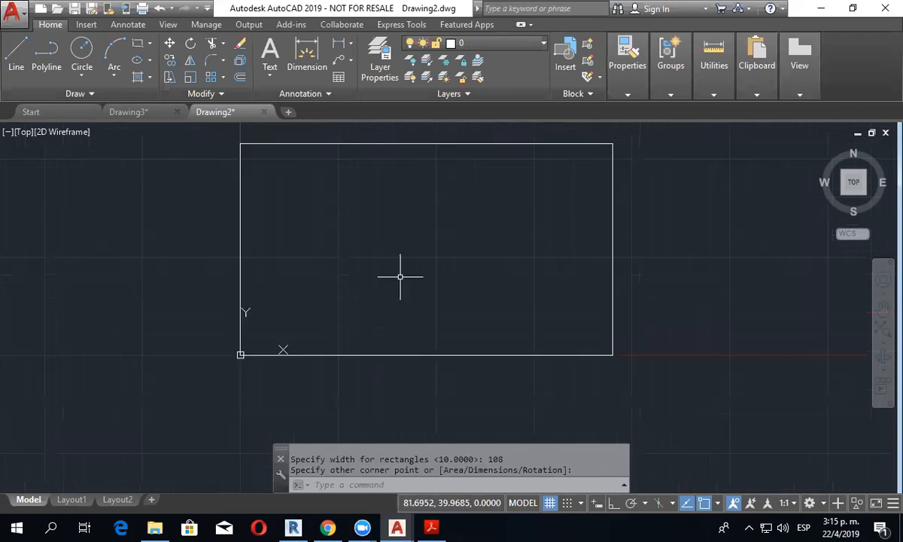
{"action": "middle_click_drag", "start_coordinate": [400, 276], "coordinate": [432, 320]}
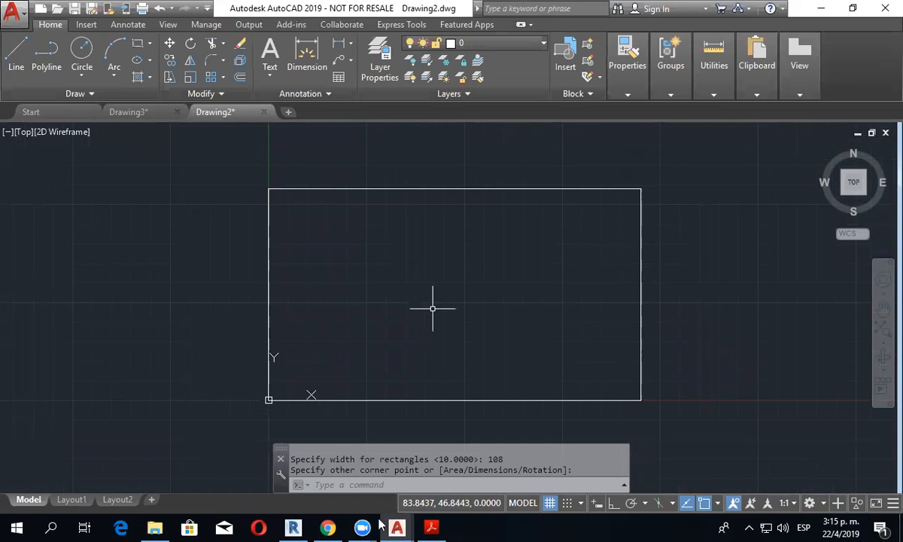
{"action": "left_click", "coordinate": [440, 527]}
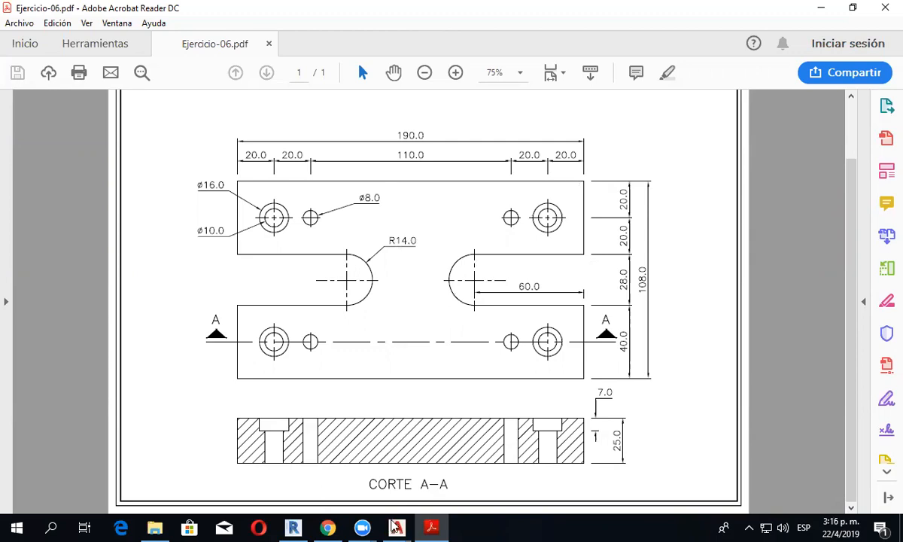
{"action": "mouse_move", "coordinate": [397, 528]}
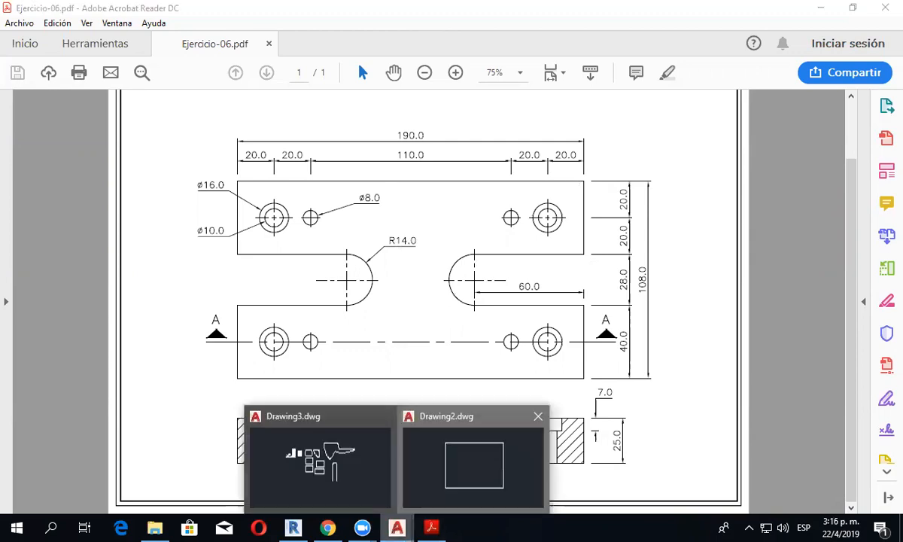
{"action": "left_click", "coordinate": [472, 459]}
Step: Try stretching the rectangle's lower-right vertex 40 units upward with Ortho on, and undo the stretch
{"action": "mouse_move", "coordinate": [641, 399]}
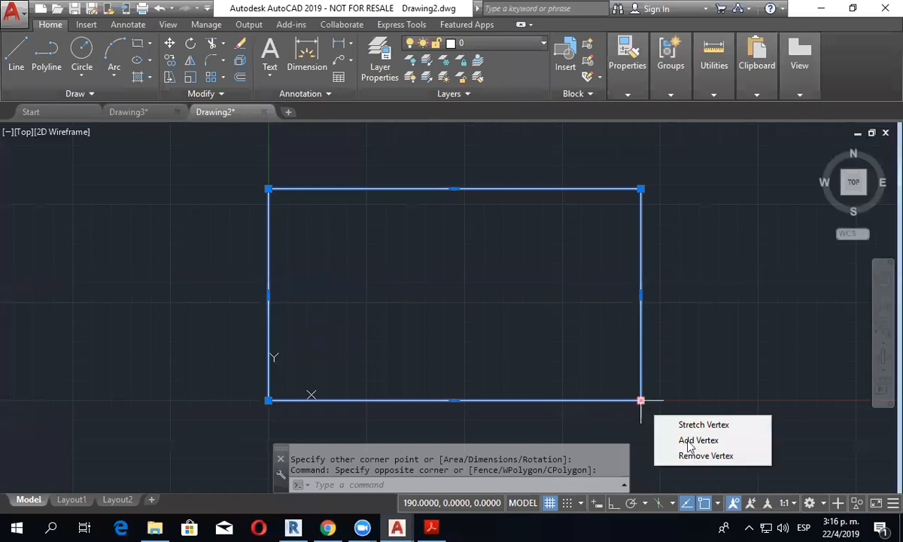
{"action": "left_click", "coordinate": [640, 400]}
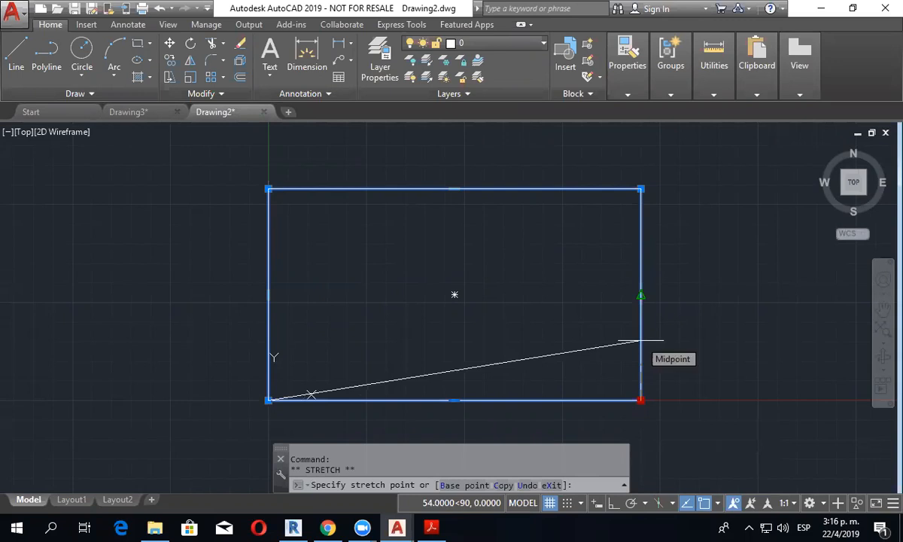
{"action": "key", "text": "F8"}
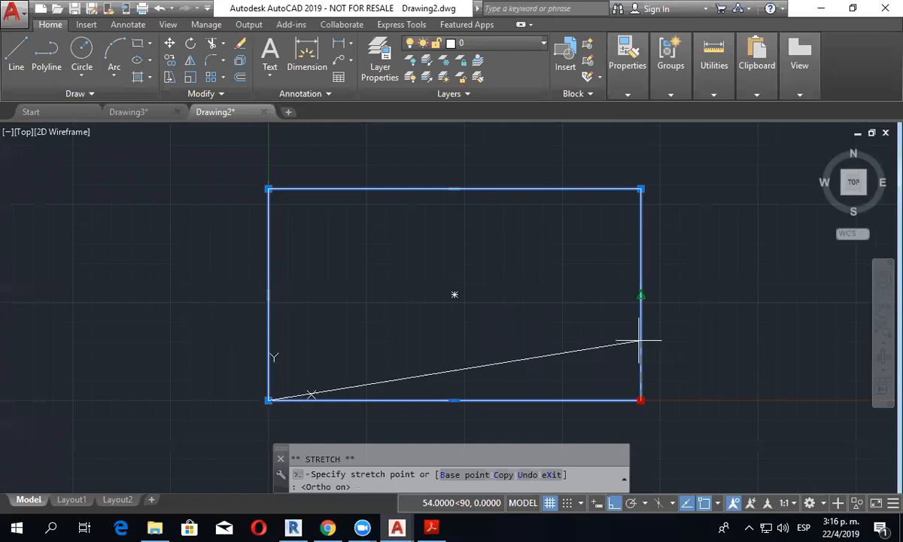
{"action": "type", "text": "40"}
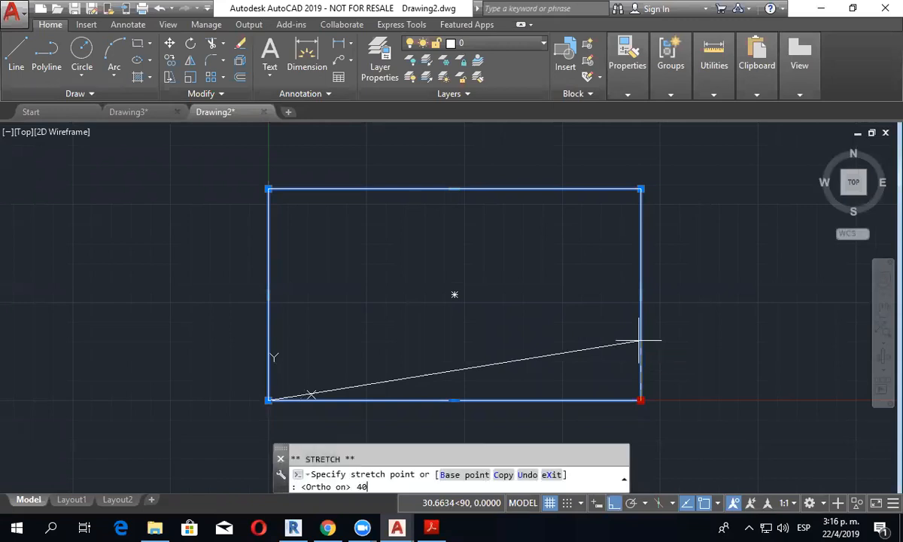
{"action": "key", "text": "Return"}
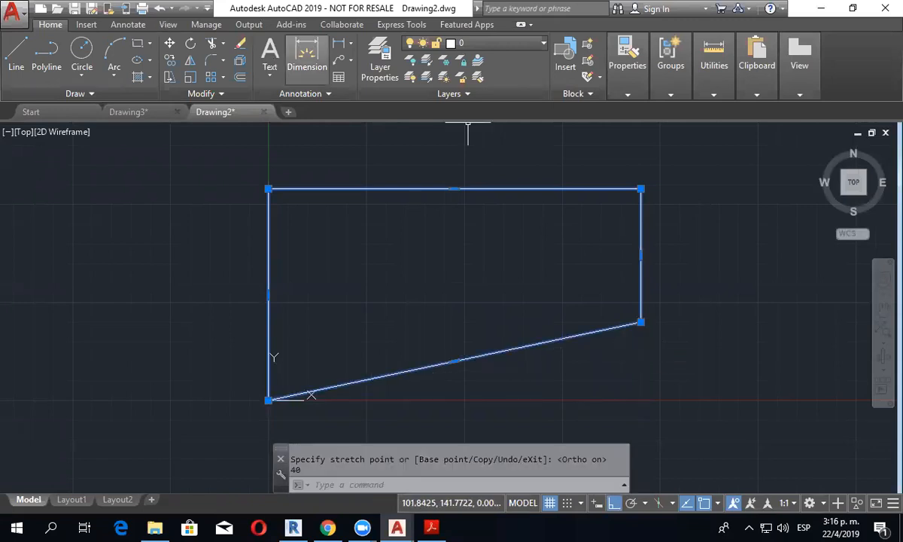
{"action": "key", "text": "ctrl+z"}
Step: Add a vertex to the rectangle's right edge, 40 units above the lower-right corner
{"action": "left_click", "coordinate": [280, 314]}
{"action": "left_click", "coordinate": [246, 229]}
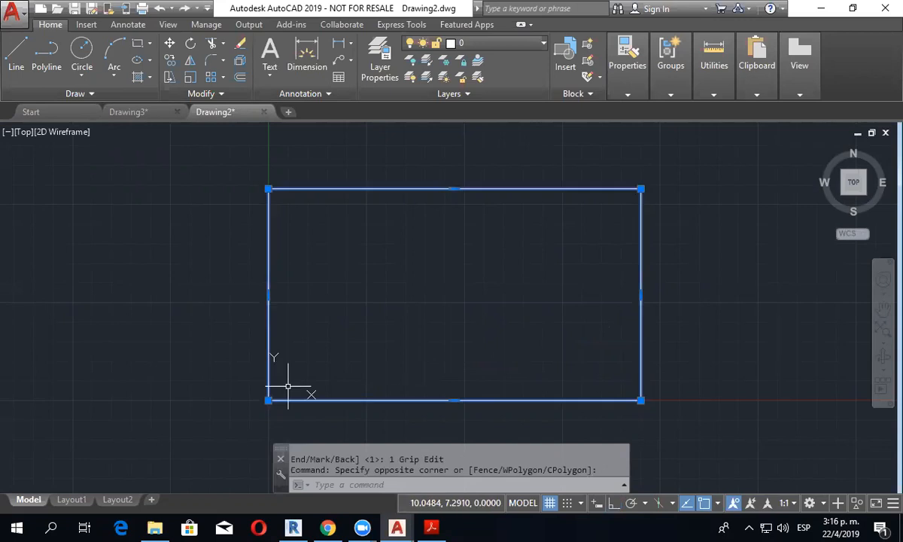
{"action": "mouse_move", "coordinate": [270, 401]}
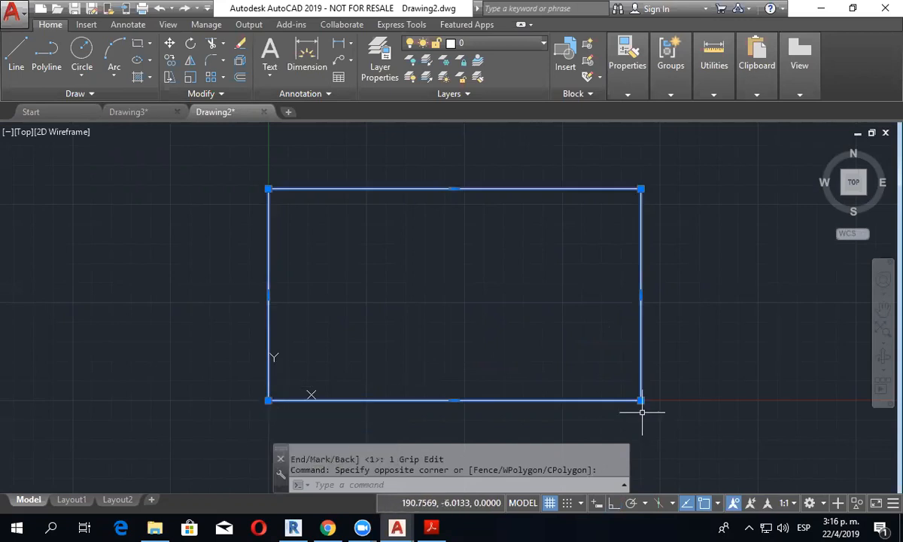
{"action": "mouse_move", "coordinate": [640, 401]}
{"action": "left_click", "coordinate": [686, 446]}
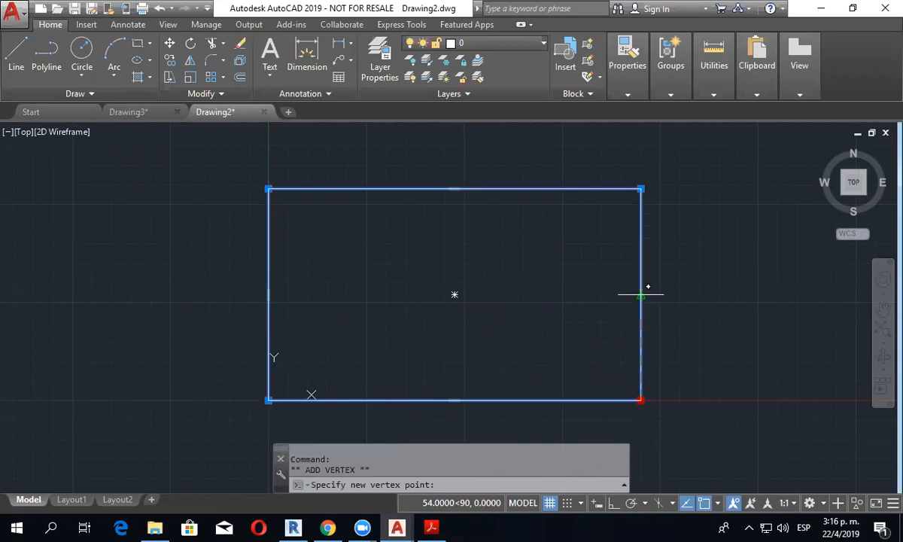
{"action": "type", "text": "40"}
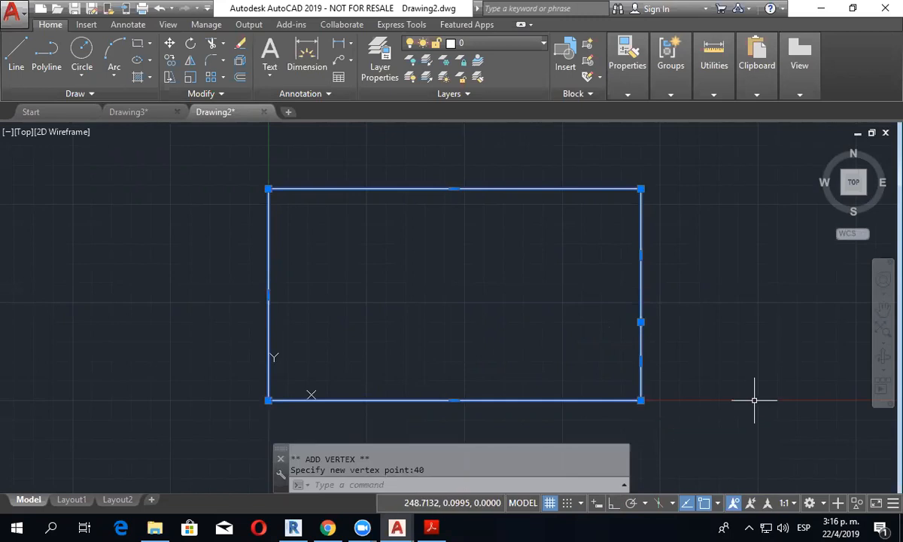
Step: With Ortho on, add a vertex 60 units left of the right edge's new vertex, checking the notch depth in Ejercicio-06.pdf
{"action": "mouse_move", "coordinate": [640, 323]}
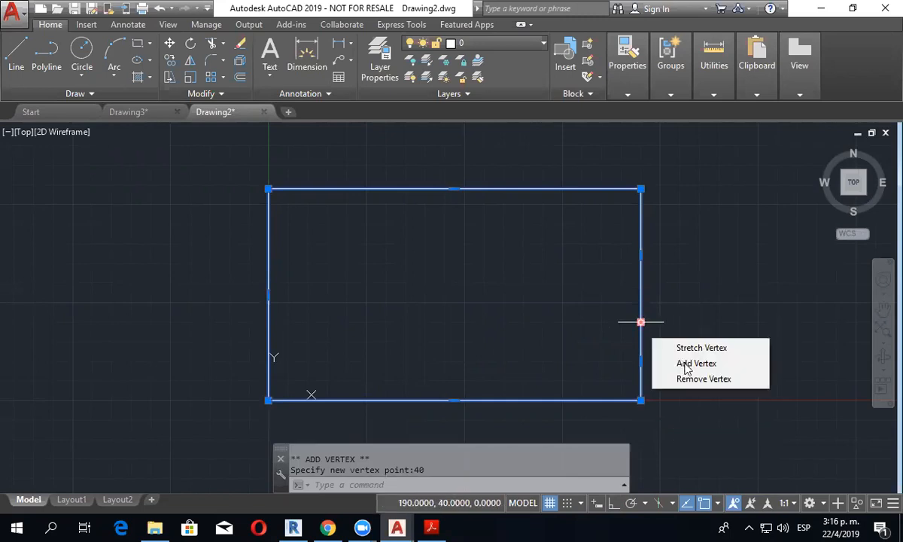
{"action": "left_click", "coordinate": [696, 363]}
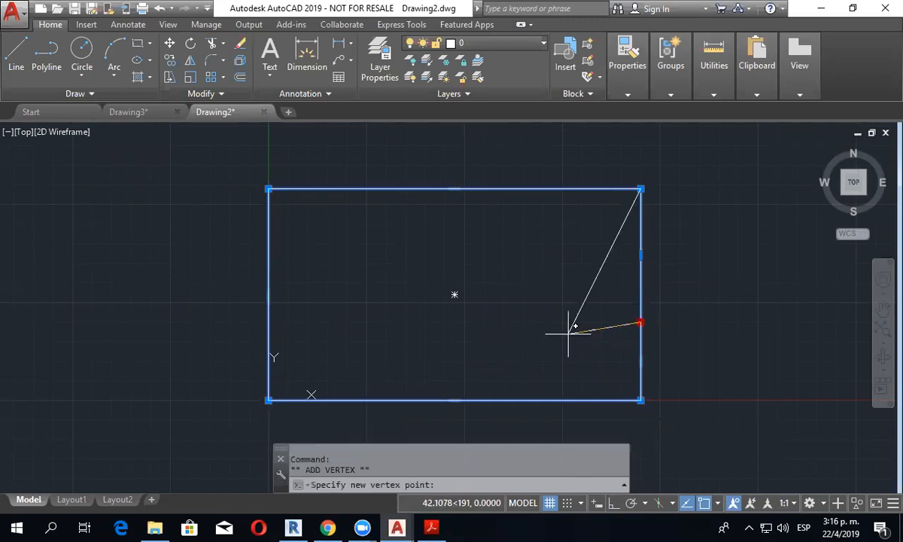
{"action": "key", "text": "F8"}
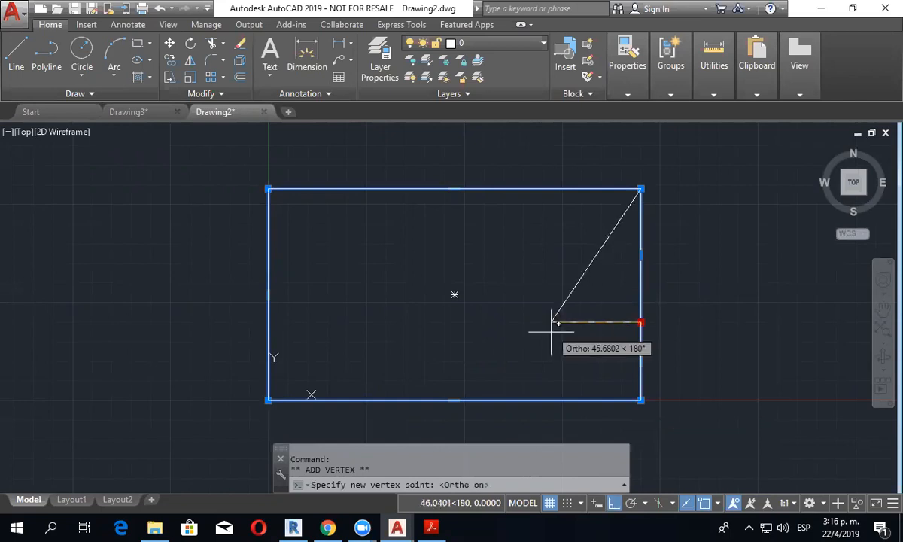
{"action": "left_click", "coordinate": [432, 524]}
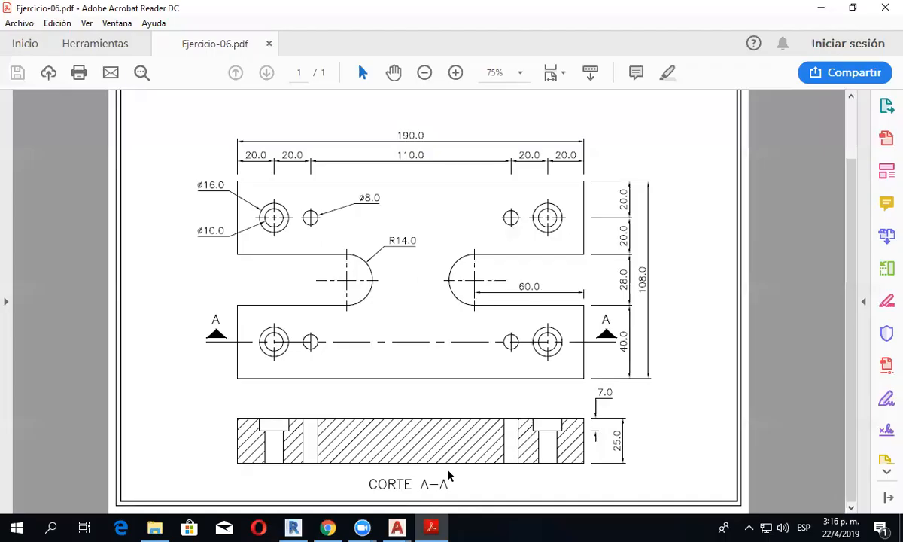
{"action": "mouse_move", "coordinate": [396, 527]}
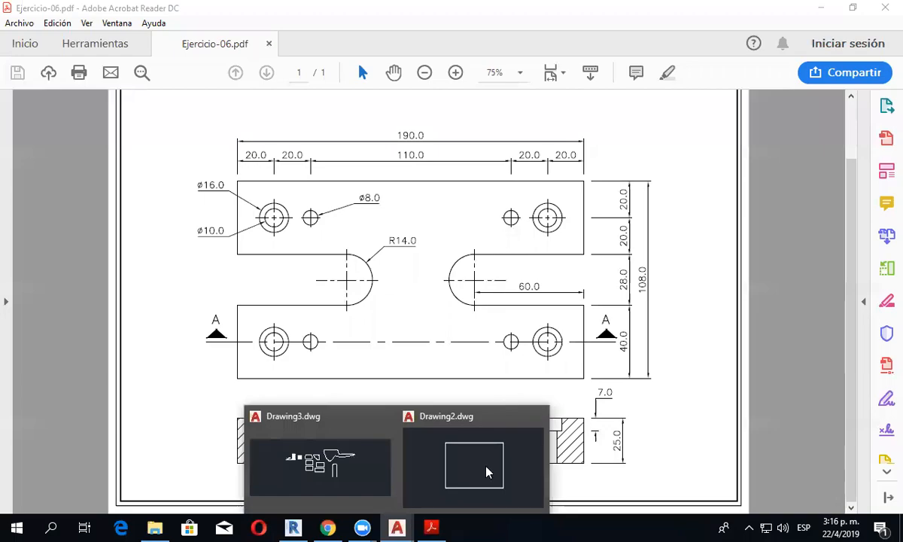
{"action": "left_click", "coordinate": [456, 437]}
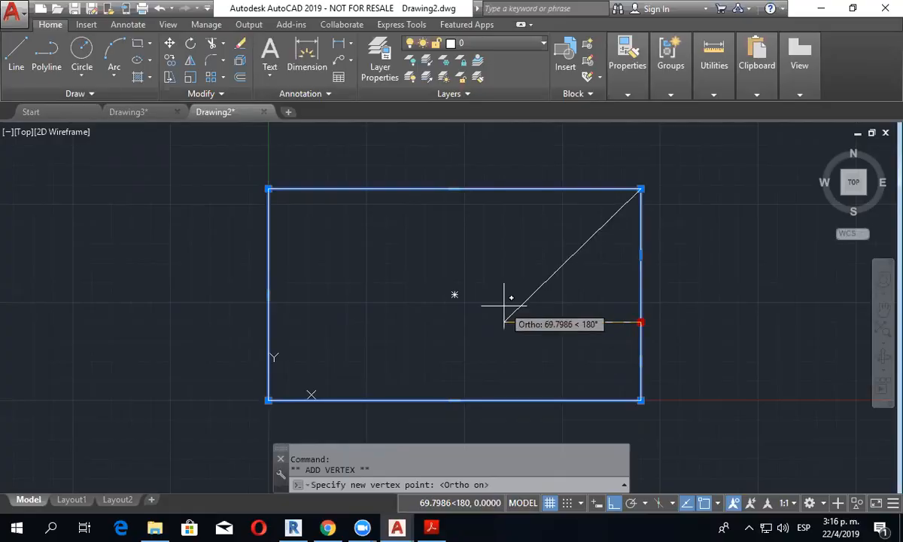
{"action": "type", "text": "60"}
{"action": "key", "text": "Return"}
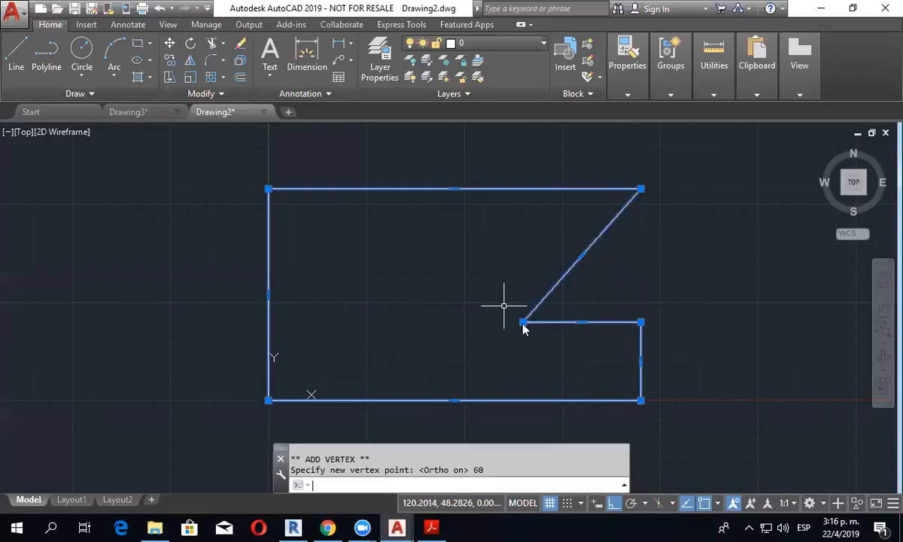
Step: Check the notch width in Ejercicio-06.pdf and add a vertex 28 units above the right notch's inner lower corner
{"action": "mouse_move", "coordinate": [523, 322]}
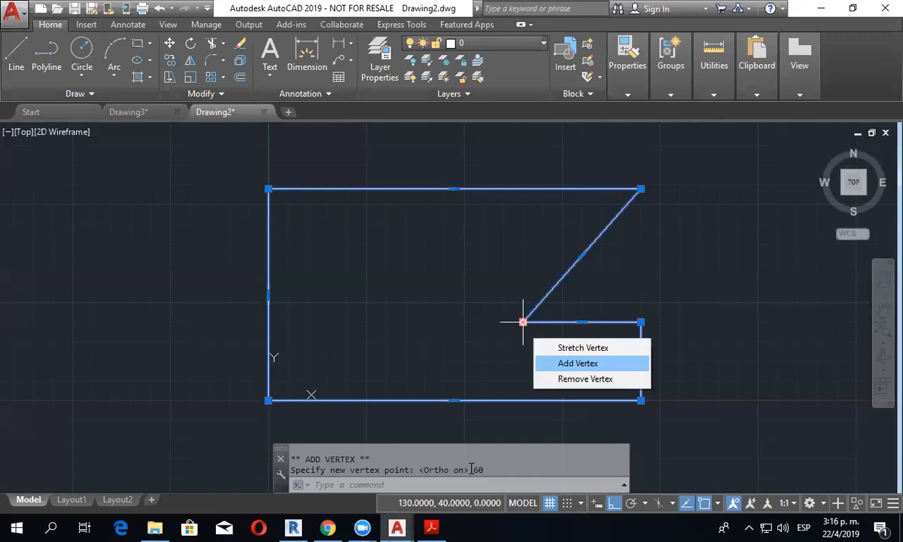
{"action": "left_click", "coordinate": [578, 363]}
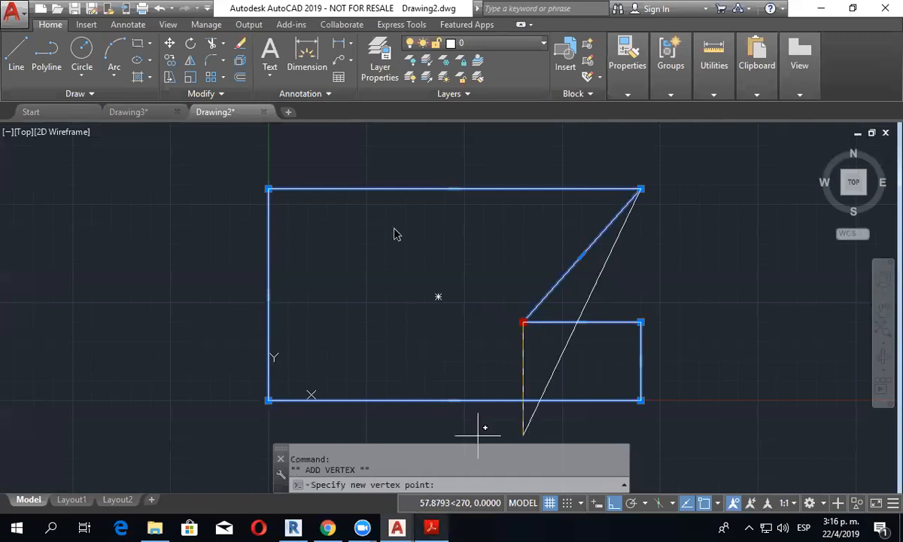
{"action": "key", "text": "alt+Tab"}
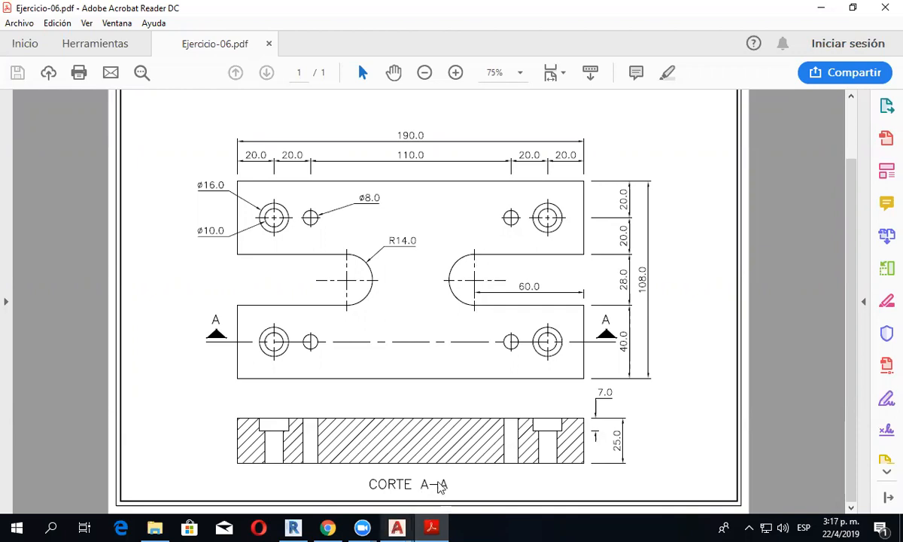
{"action": "mouse_move", "coordinate": [396, 527]}
{"action": "left_click", "coordinate": [474, 429]}
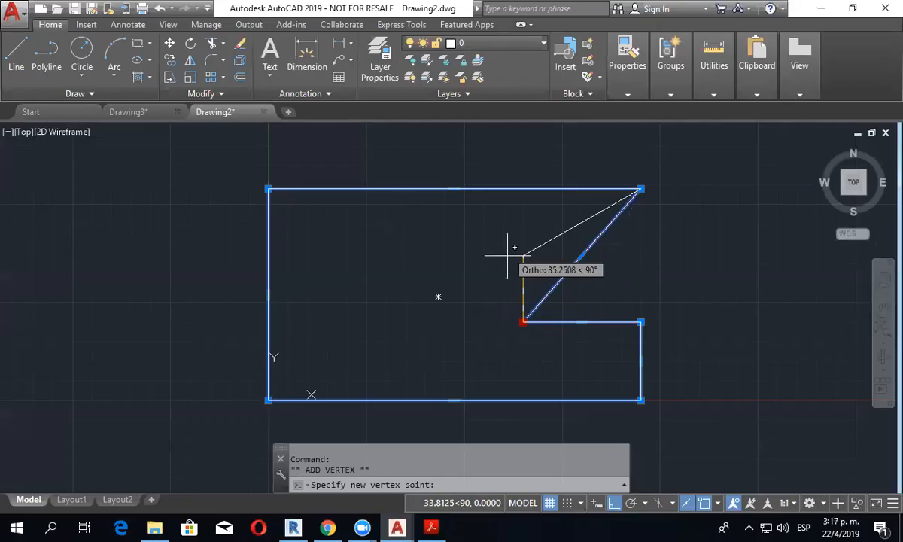
{"action": "type", "text": "28"}
{"action": "key", "text": "Return"}
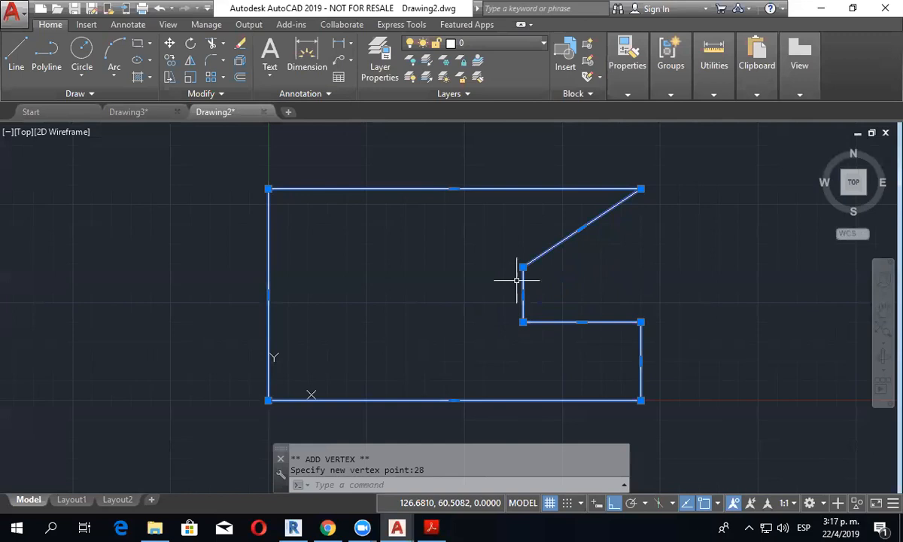
Step: Close the right notch by adding a vertex from its inner upper corner straight out to the plate's right edge
{"action": "mouse_move", "coordinate": [522, 265]}
{"action": "left_click", "coordinate": [543, 303]}
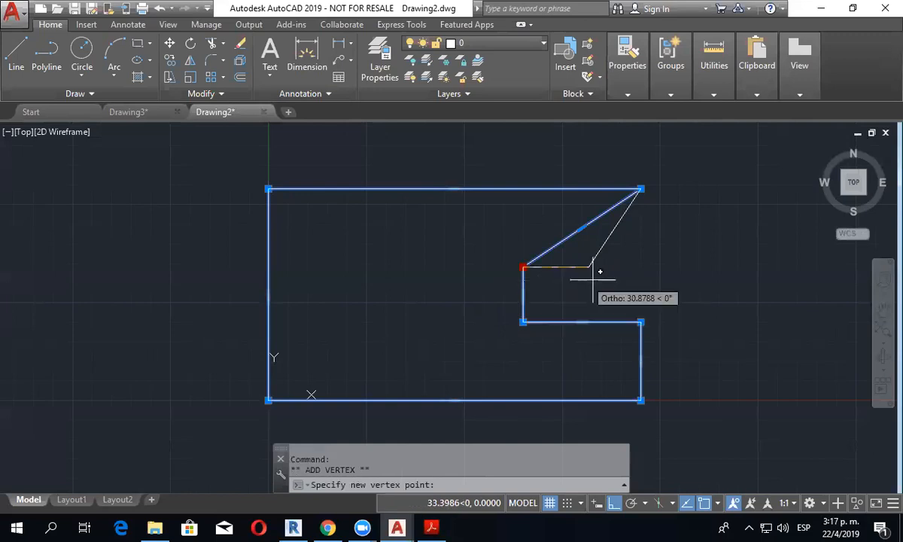
{"action": "left_click", "coordinate": [641, 267]}
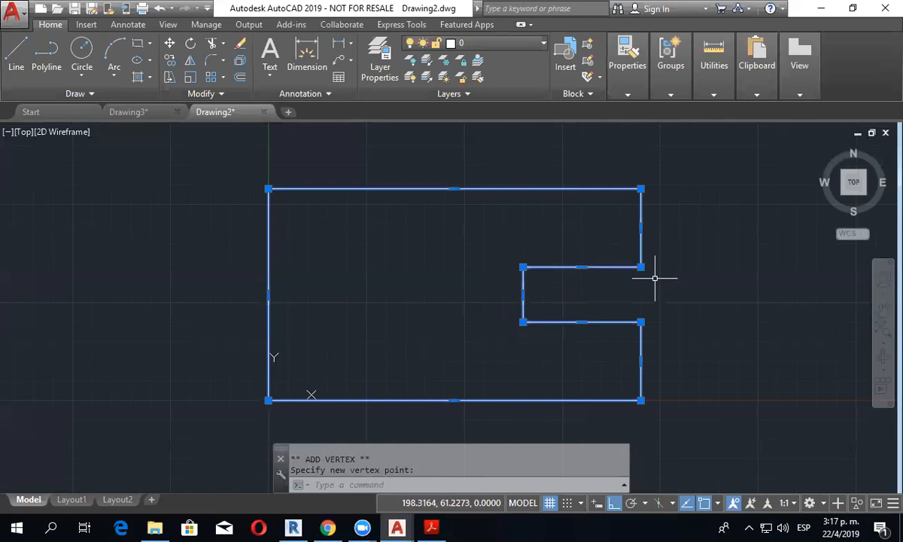
{"action": "key", "text": "Escape"}
Step: Select the outline and add a vertex on its left edge, level with the right notch's upper edge
{"action": "middle_click_drag", "start_coordinate": [413, 333], "coordinate": [483, 321]}
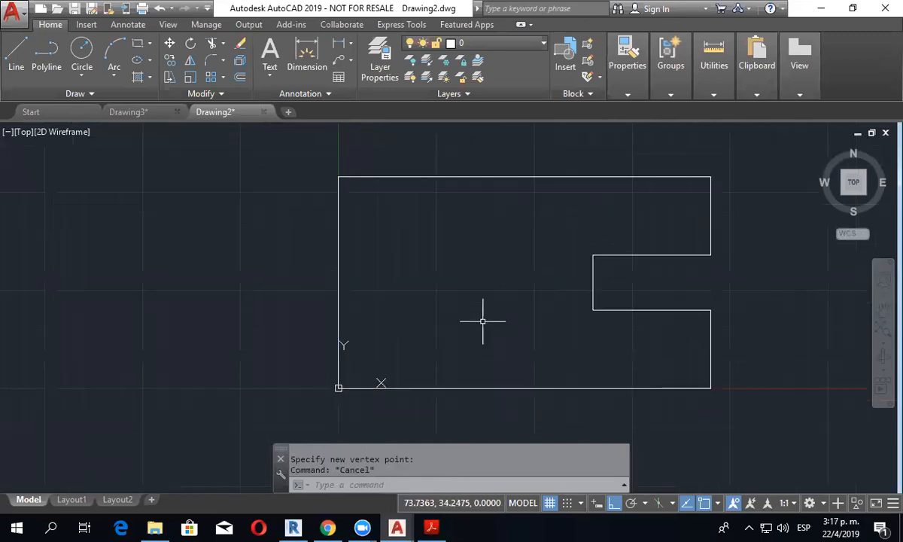
{"action": "left_click", "coordinate": [482, 321]}
{"action": "left_click", "coordinate": [352, 357]}
{"action": "mouse_move", "coordinate": [339, 388]}
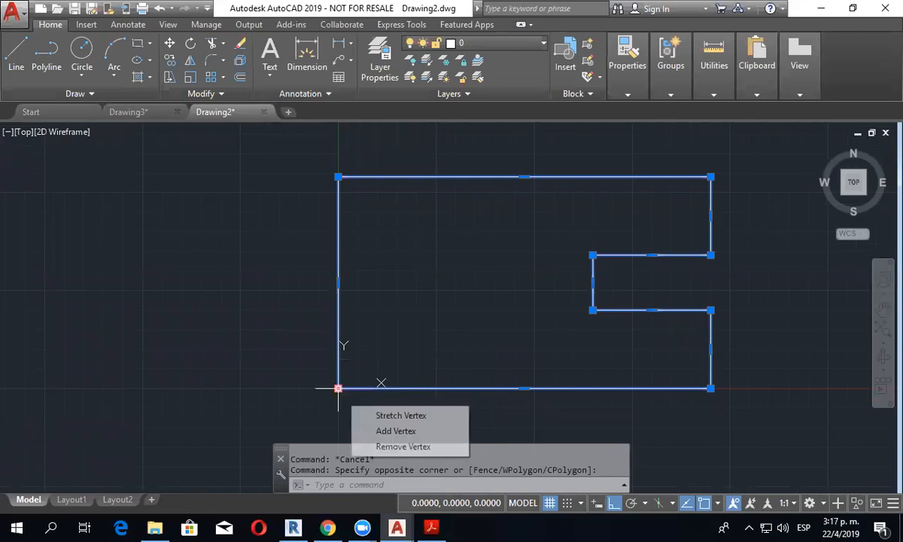
{"action": "left_click", "coordinate": [396, 431]}
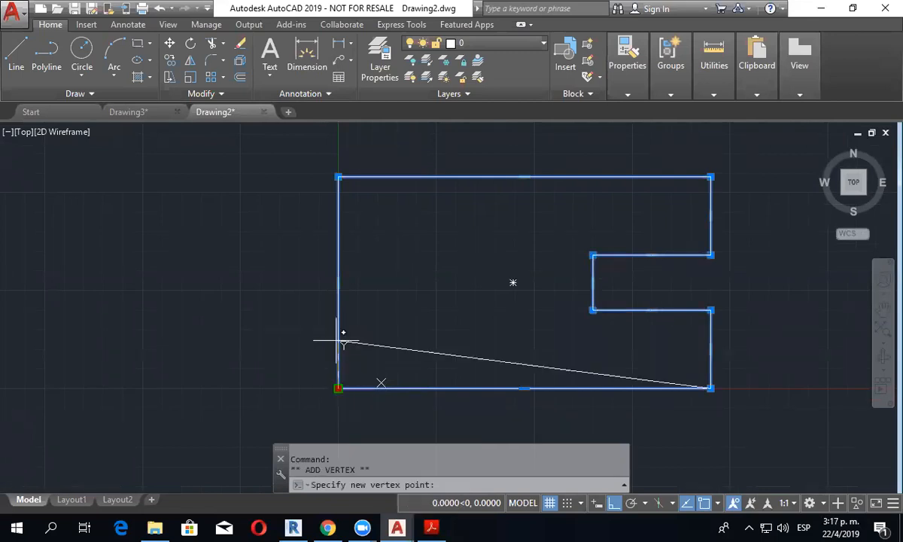
{"action": "key", "text": "Escape"}
{"action": "mouse_move", "coordinate": [338, 177]}
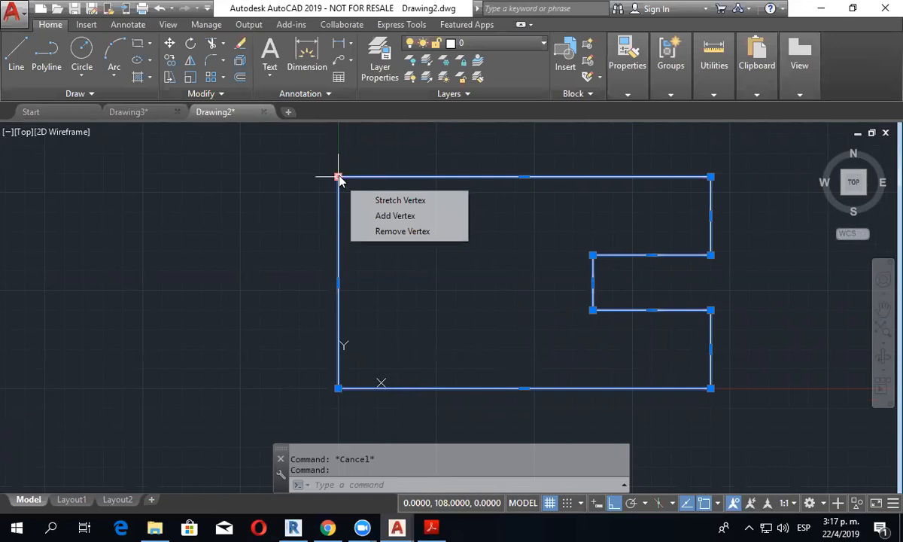
{"action": "left_click", "coordinate": [373, 216]}
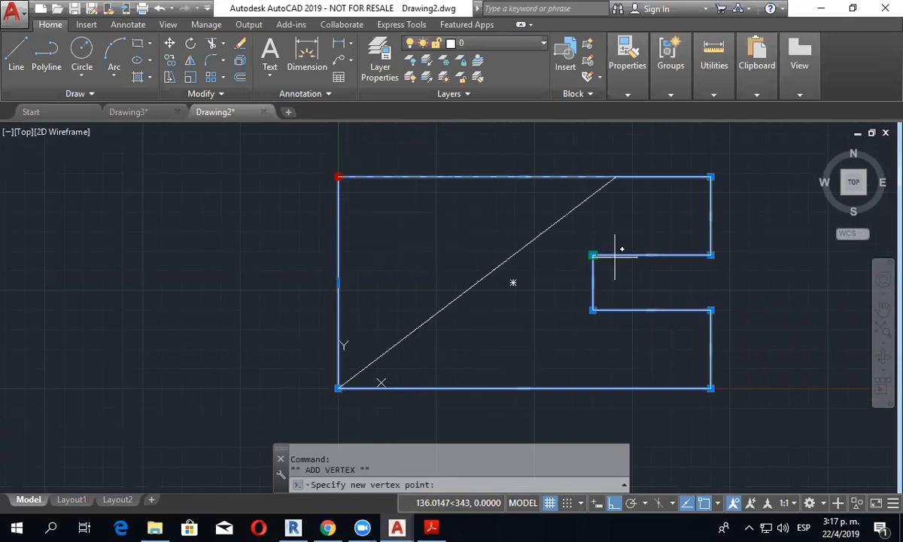
{"action": "left_click", "coordinate": [338, 255]}
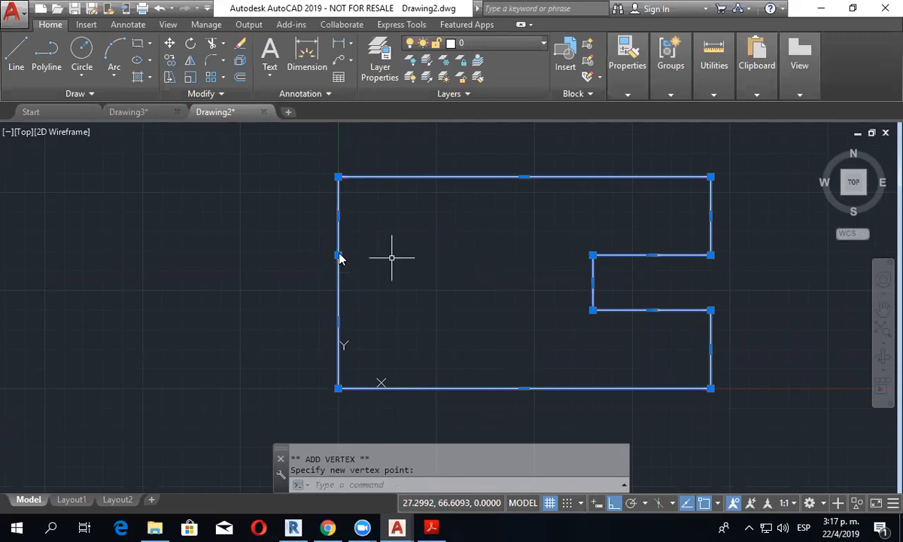
Step: Add a vertex 60 units to the right of the left edge's new vertex to form the left notch's upper edge
{"action": "mouse_move", "coordinate": [338, 255]}
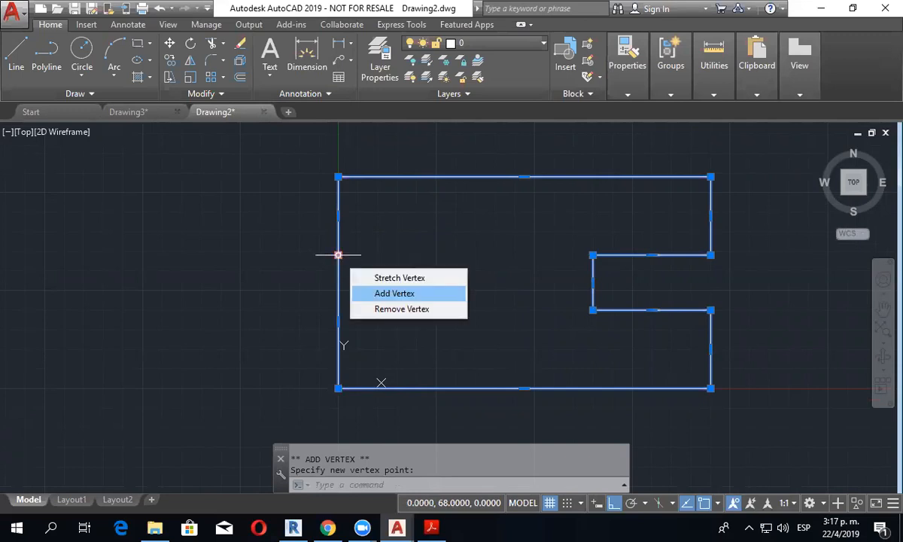
{"action": "left_click", "coordinate": [394, 293]}
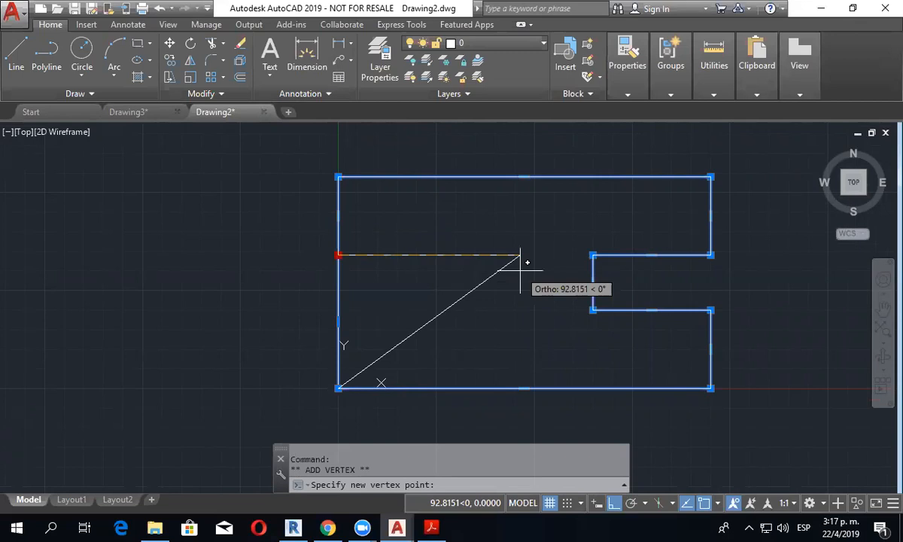
{"action": "type", "text": "60"}
{"action": "key", "text": "Return"}
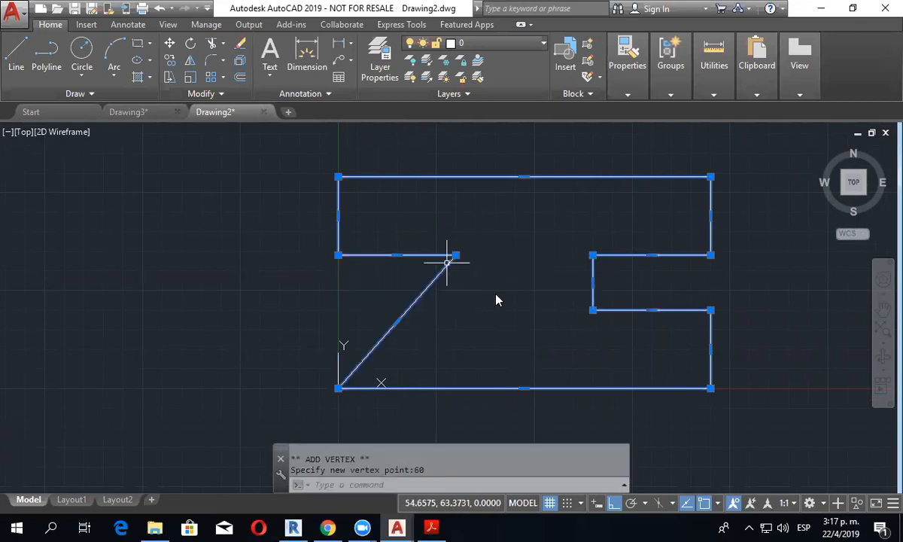
Step: Complete the left notch with vertices at its inner lower corner and on the left edge, level with the right notch's lower edge
{"action": "mouse_move", "coordinate": [455, 255]}
{"action": "left_click", "coordinate": [516, 293]}
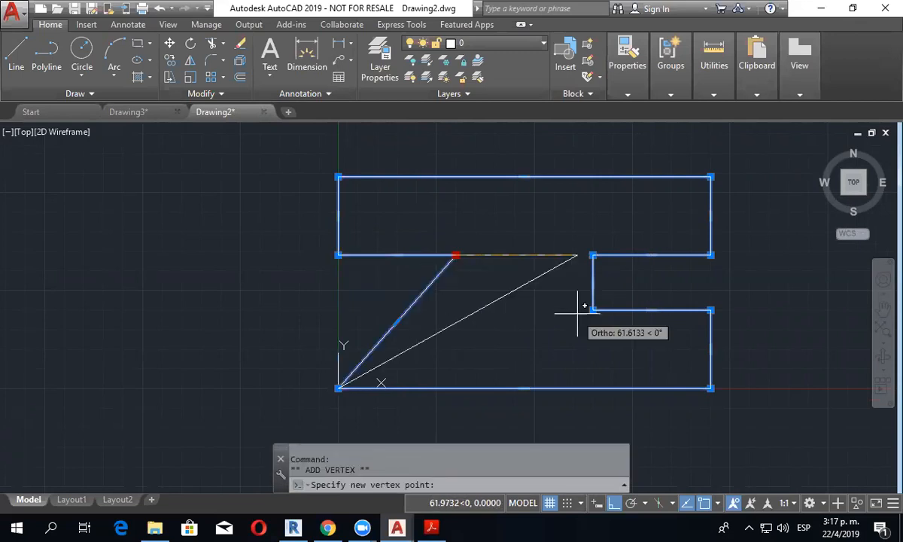
{"action": "left_click", "coordinate": [456, 308]}
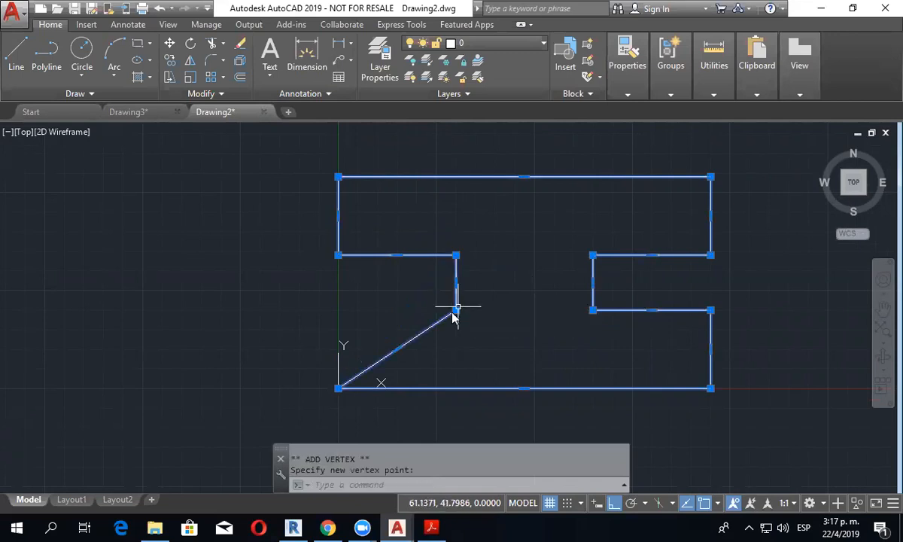
{"action": "mouse_move", "coordinate": [456, 309]}
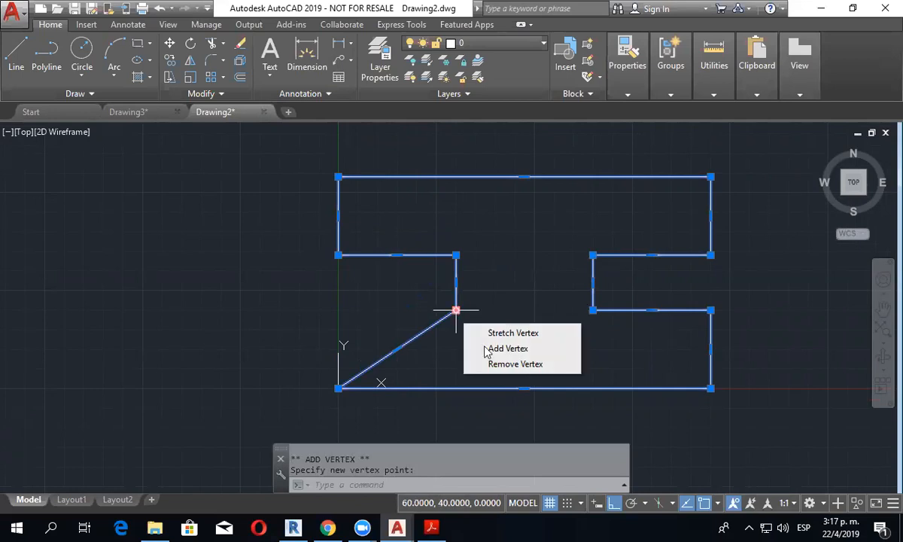
{"action": "left_click", "coordinate": [490, 350]}
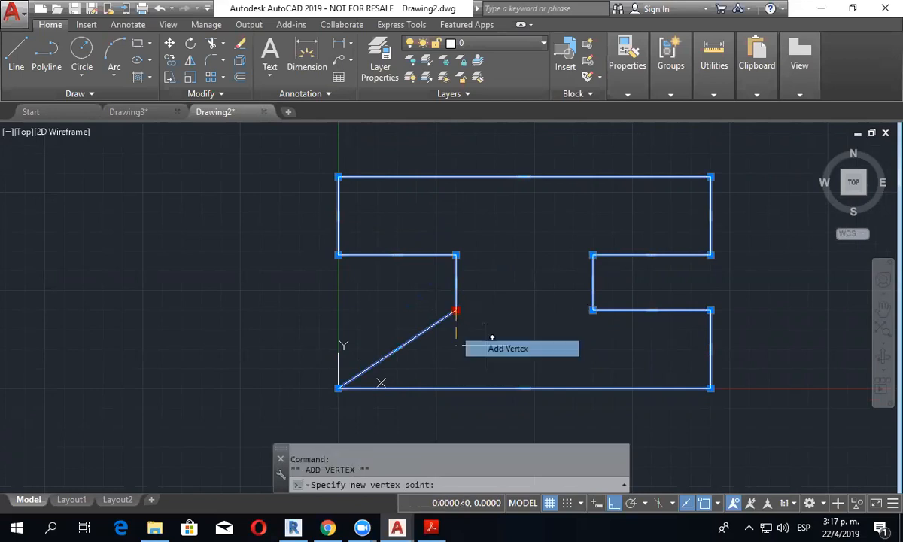
{"action": "left_click", "coordinate": [339, 310]}
{"action": "key", "text": "Escape"}
Step: Select the outline and convert the left notch's inner vertical segment to an arc bulging right into a semicircle
{"action": "middle_click_drag", "start_coordinate": [339, 388], "coordinate": [315, 384]}
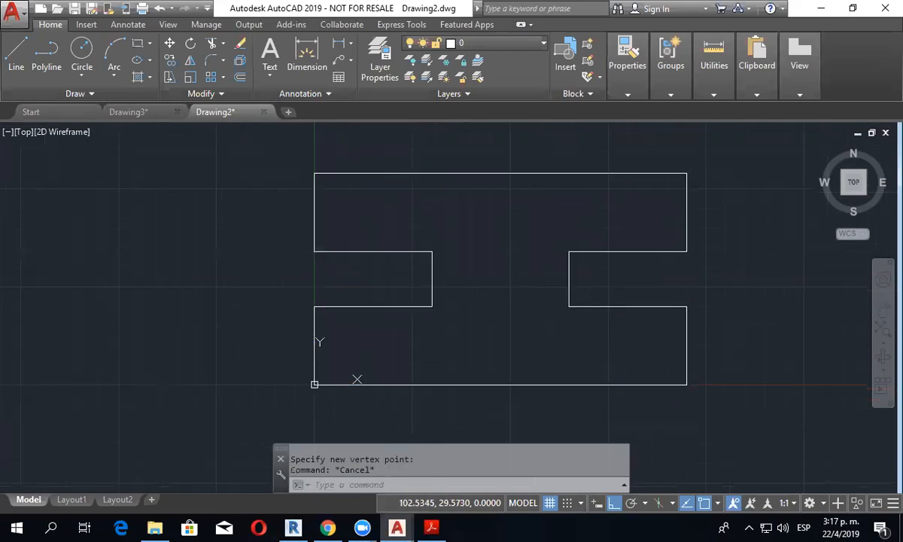
{"action": "left_click", "coordinate": [448, 331]}
{"action": "left_click", "coordinate": [429, 283]}
{"action": "mouse_move", "coordinate": [432, 279]}
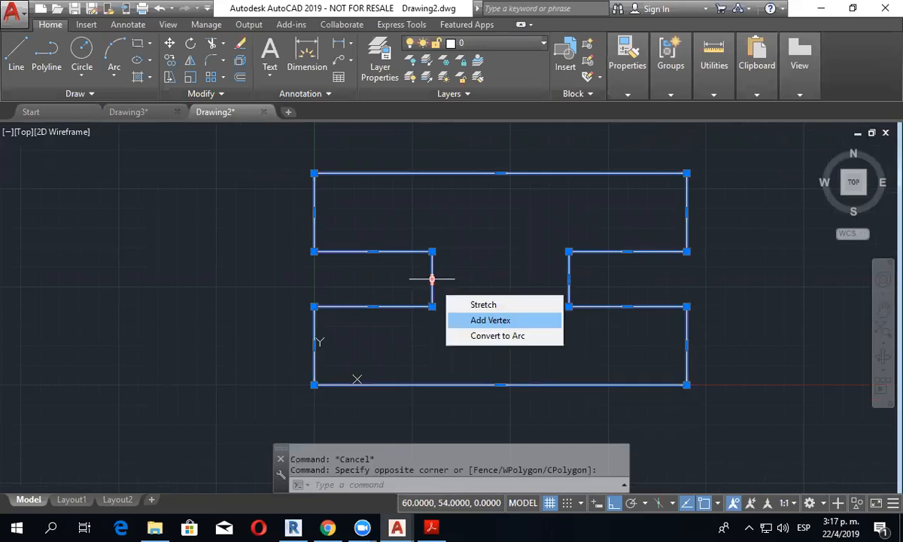
{"action": "left_click", "coordinate": [498, 336]}
{"action": "left_click", "coordinate": [459, 279]}
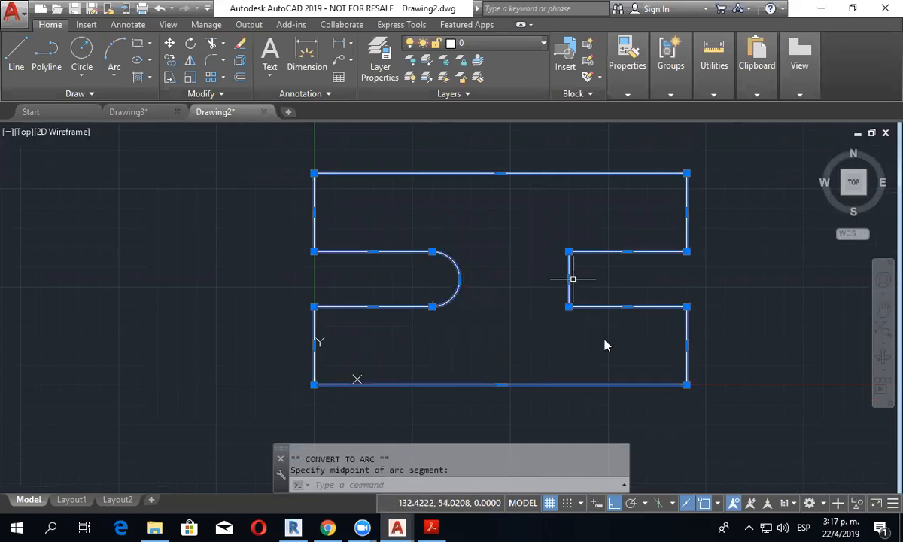
Step: Convert the right notch's inner vertical segment to an arc bulging left into a semicircle, and deselect the outline
{"action": "mouse_move", "coordinate": [568, 279]}
{"action": "left_click", "coordinate": [542, 278]}
{"action": "key", "text": "Escape"}
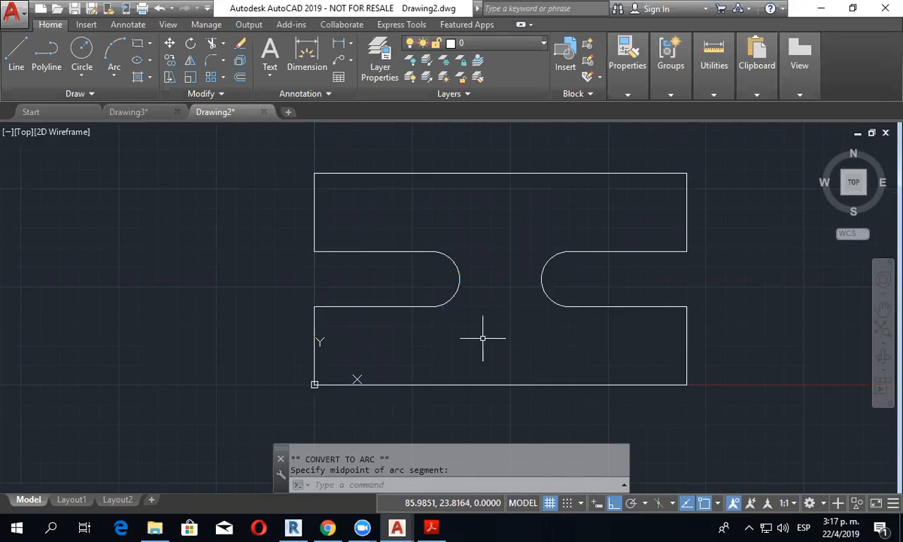
{"action": "middle_click_drag", "start_coordinate": [483, 338], "coordinate": [489, 335]}
Step: Check Ejercicio-06.pdf and draw a 16-diameter circle centred 20 units right of the midpoint of the plate's upper left edge
{"action": "left_click", "coordinate": [441, 525]}
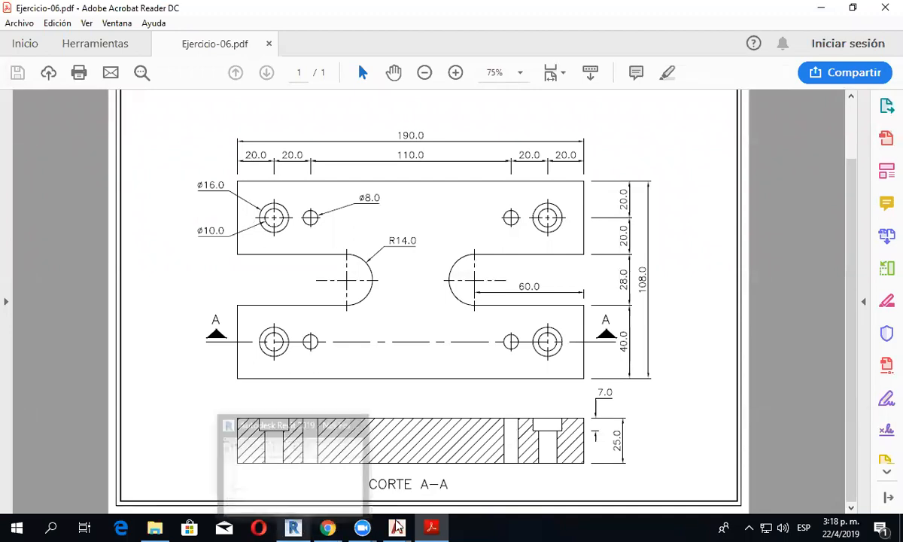
{"action": "mouse_move", "coordinate": [397, 527]}
{"action": "left_click", "coordinate": [452, 447]}
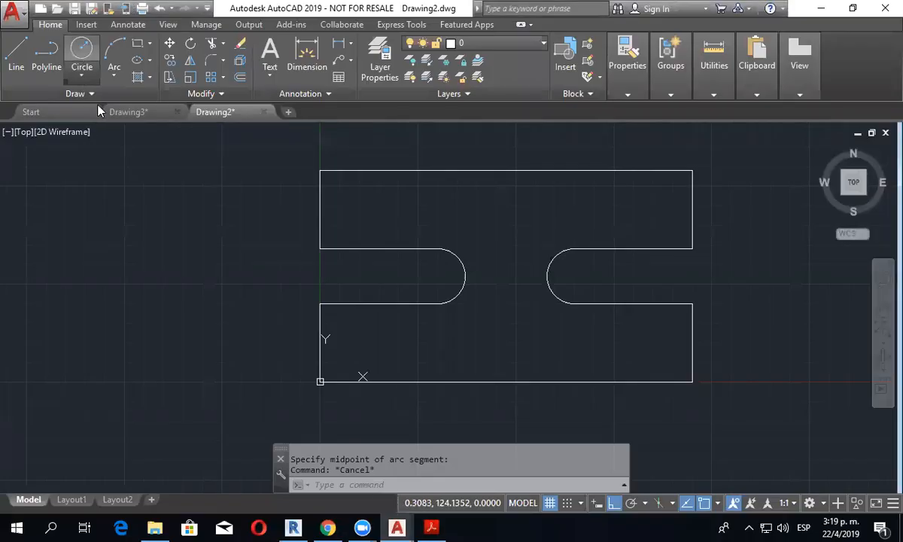
{"action": "left_click", "coordinate": [82, 73]}
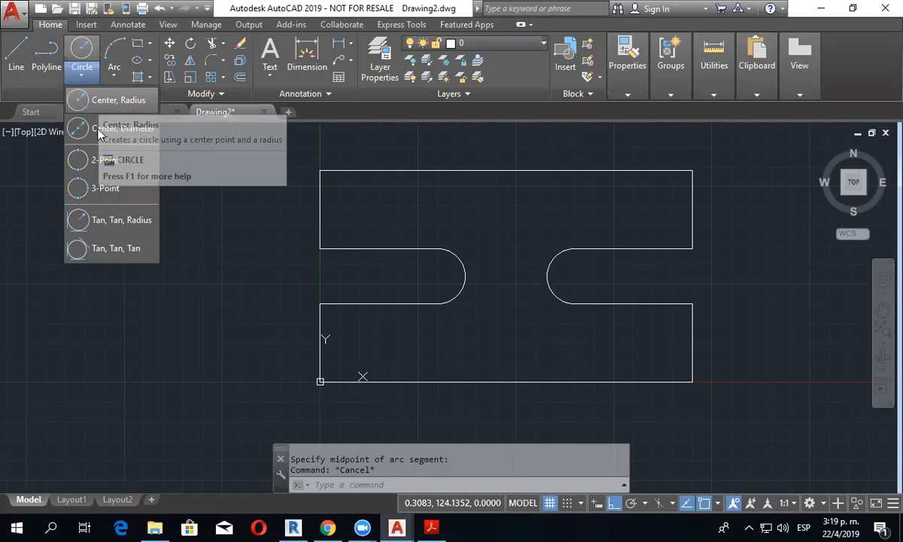
{"action": "left_click", "coordinate": [113, 128]}
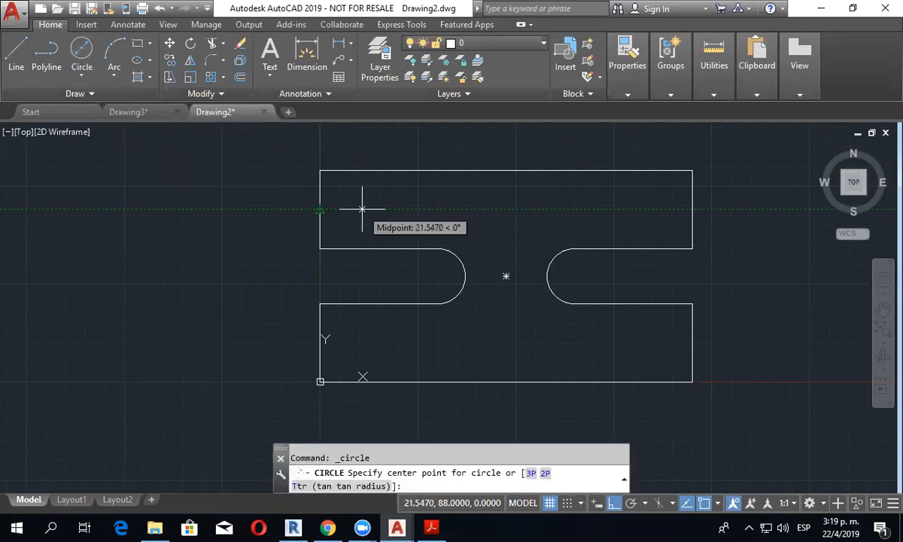
{"action": "type", "text": "20"}
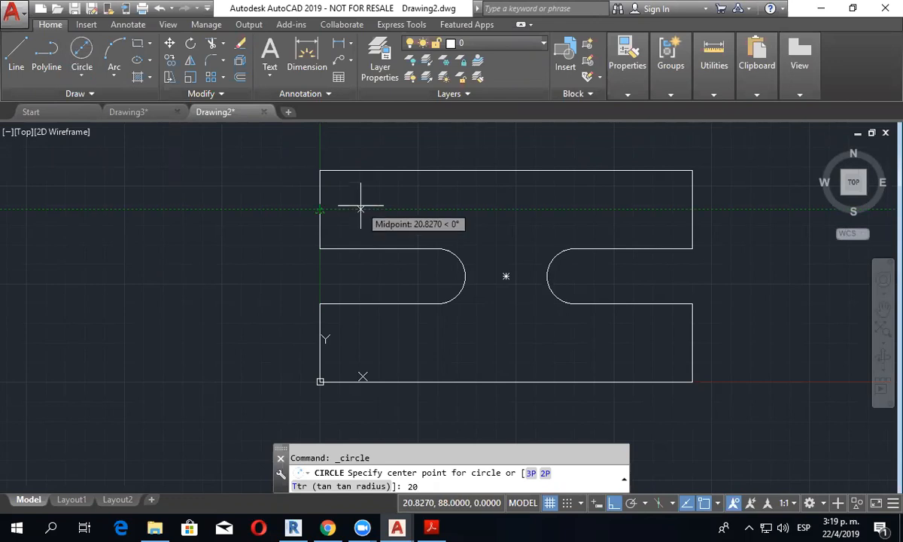
{"action": "key", "text": "Return"}
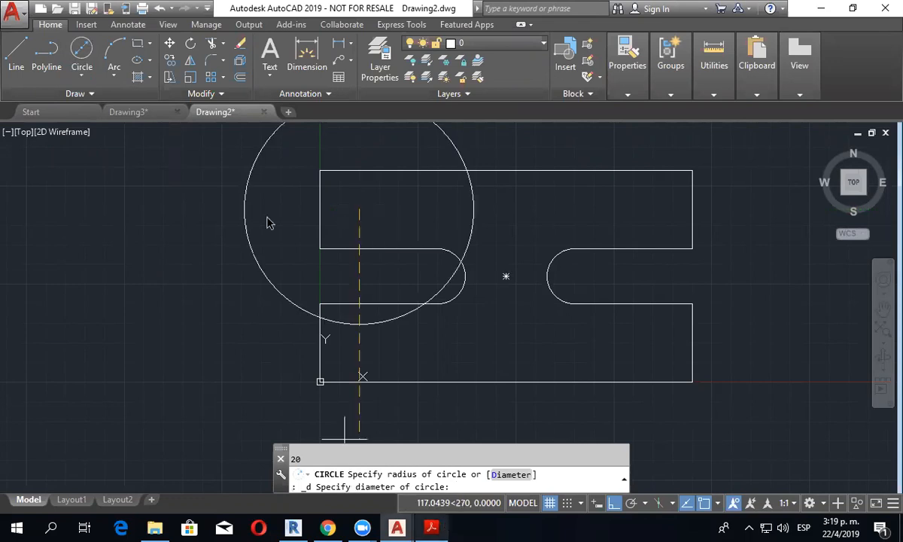
{"action": "key", "text": "alt+Tab"}
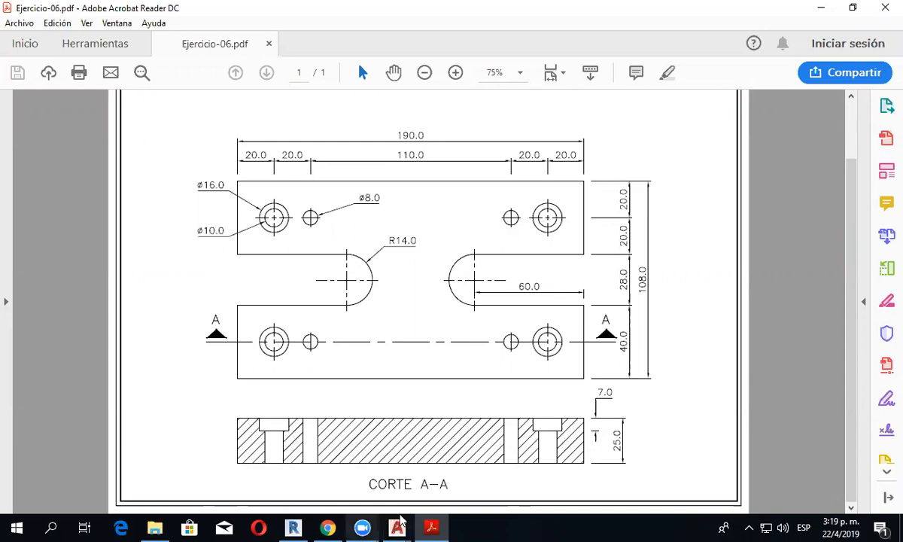
{"action": "mouse_move", "coordinate": [396, 525]}
{"action": "left_click", "coordinate": [440, 483]}
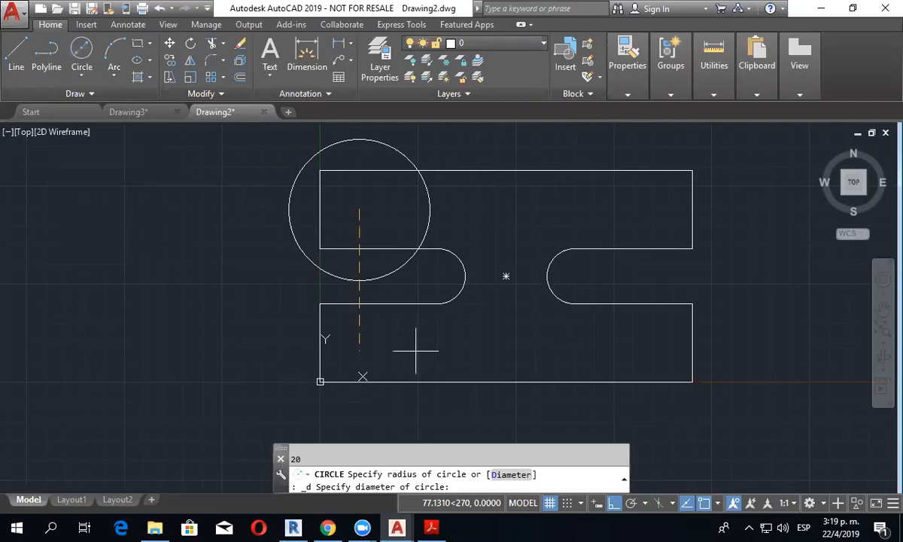
{"action": "type", "text": "16"}
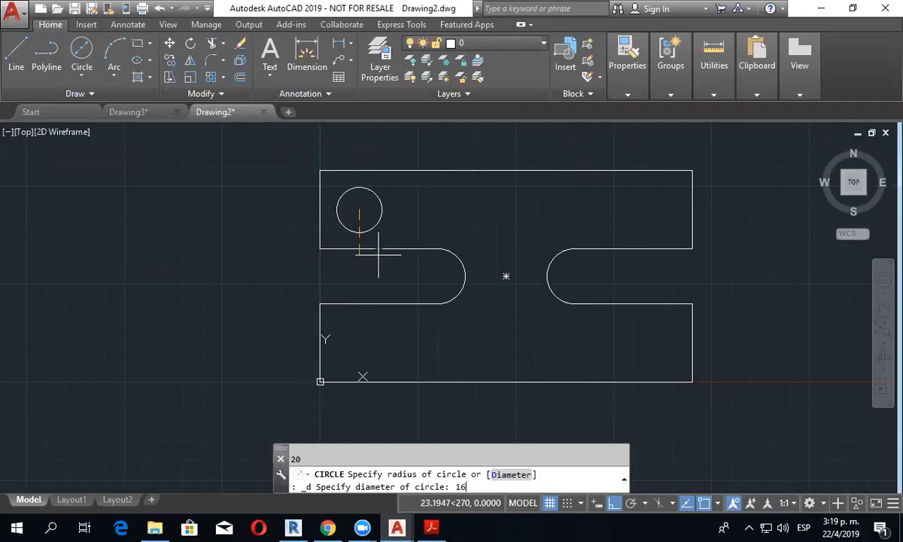
{"action": "key", "text": "Return"}
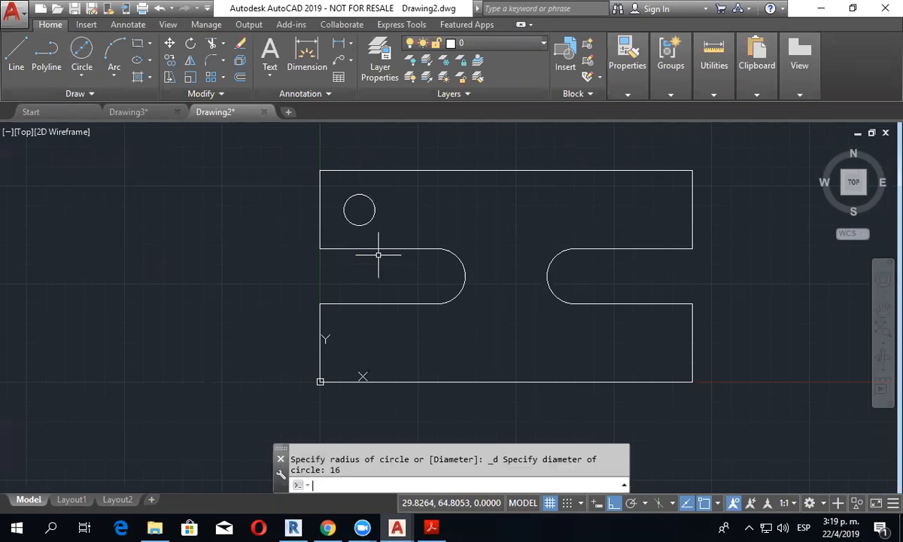
Step: Draw a concentric 10-diameter circle inside the 16-diameter circle, checking its size in Ejercicio-06.pdf
{"action": "left_click", "coordinate": [82, 50]}
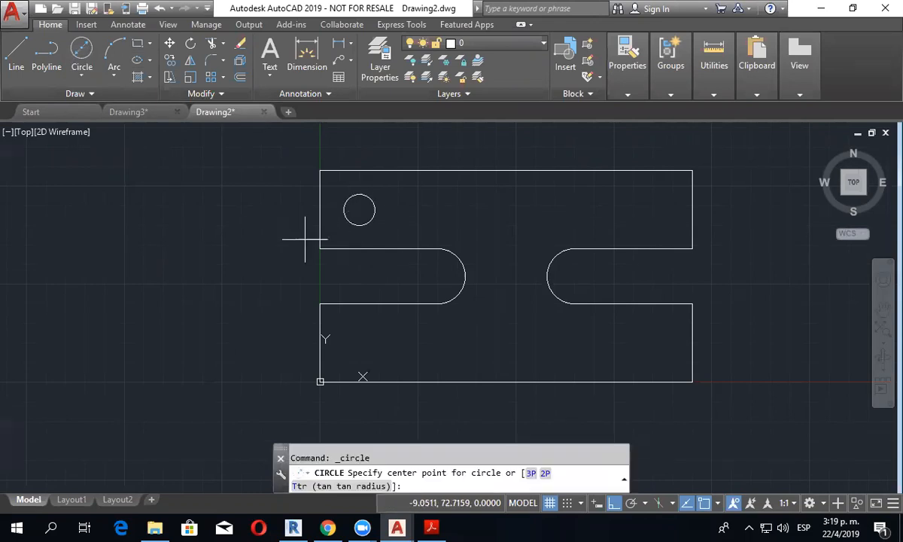
{"action": "left_click", "coordinate": [359, 209]}
{"action": "type", "text": "d"}
{"action": "key", "text": "Return"}
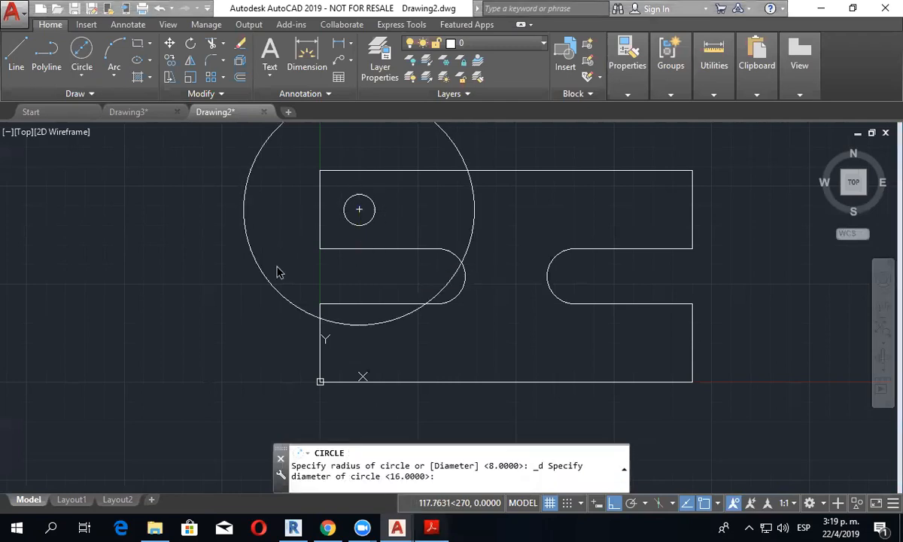
{"action": "left_click", "coordinate": [431, 528]}
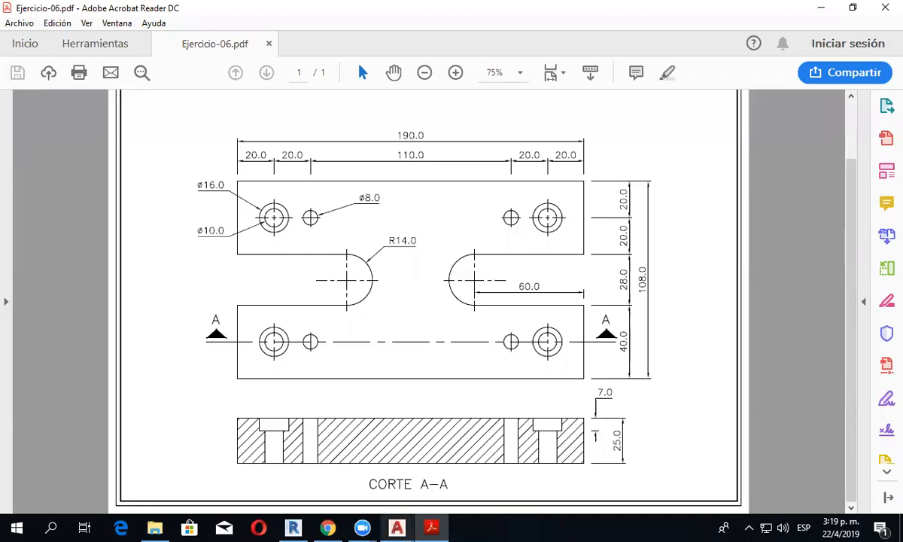
{"action": "left_click", "coordinate": [397, 528]}
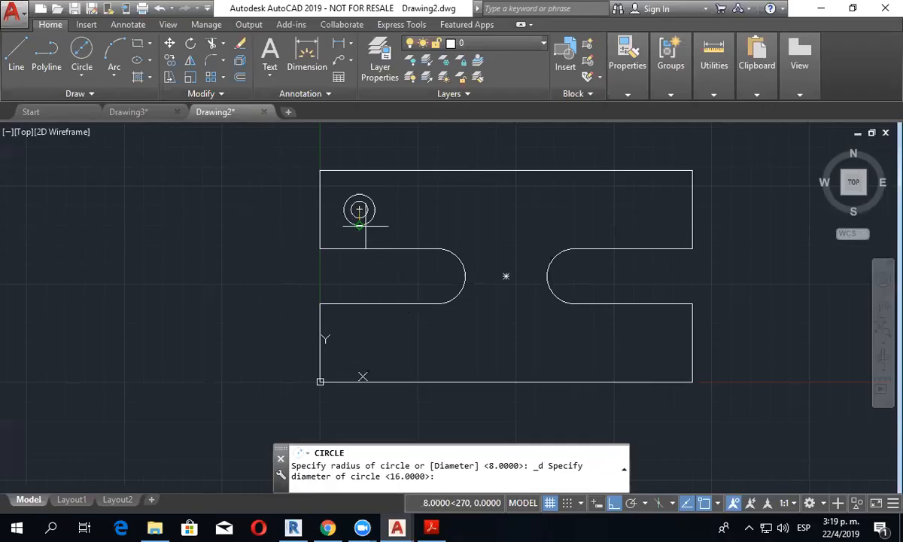
{"action": "type", "text": "10"}
{"action": "key", "text": "Return"}
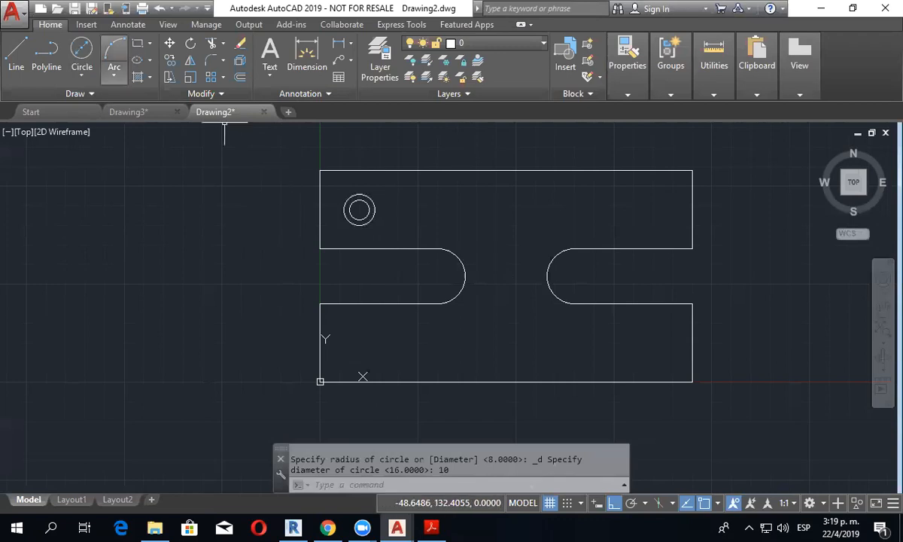
Step: Check Ejercicio-06.pdf and draw an 8-diameter circle centred 20 units right of the 10-diameter circle's left quadrant
{"action": "key", "text": "Return"}
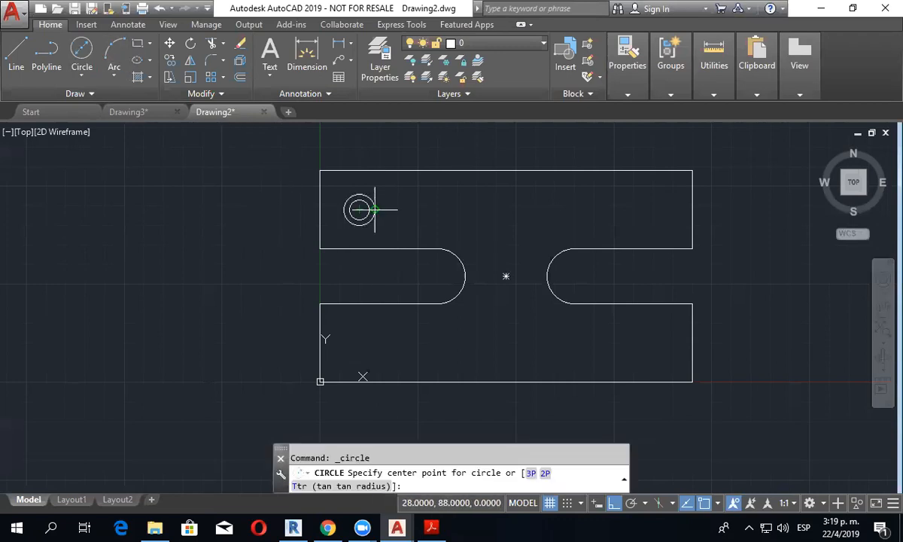
{"action": "left_click", "coordinate": [432, 528]}
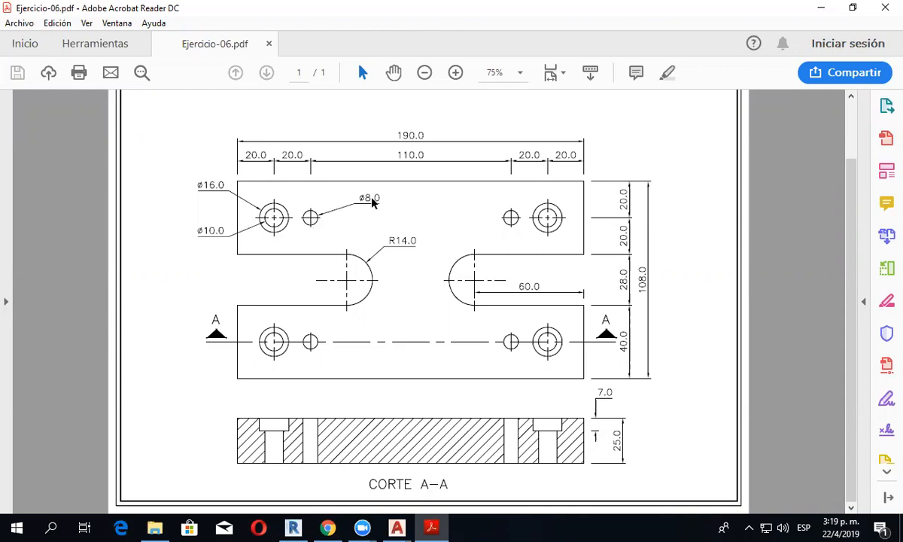
{"action": "left_click", "coordinate": [390, 521]}
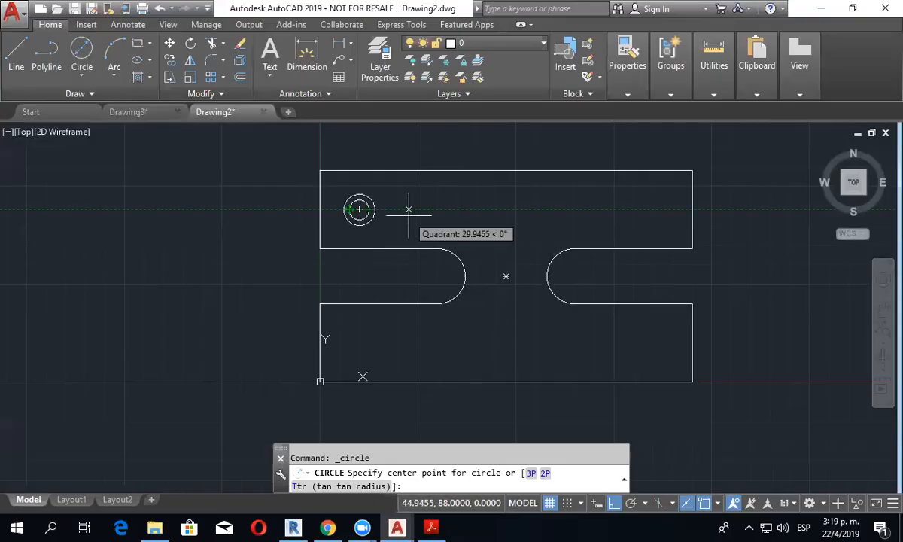
{"action": "type", "text": "20"}
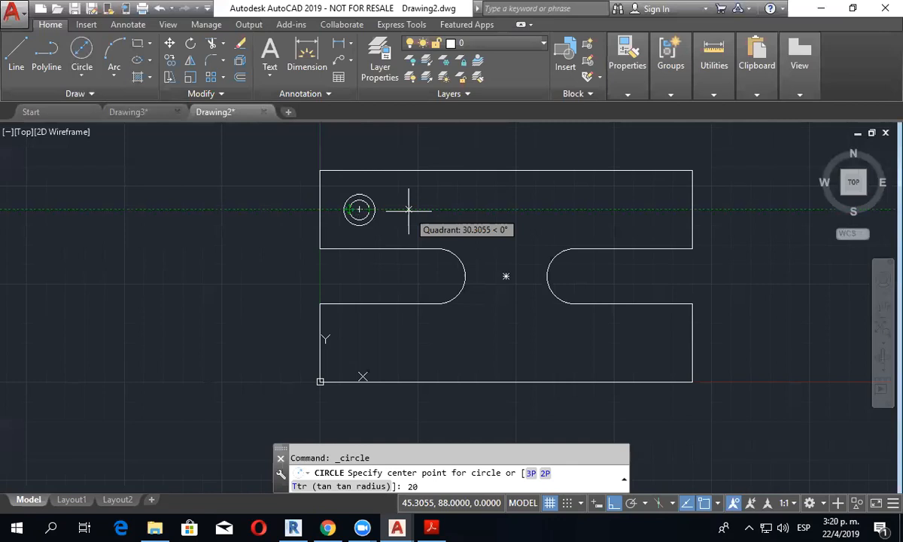
{"action": "key", "text": "Return"}
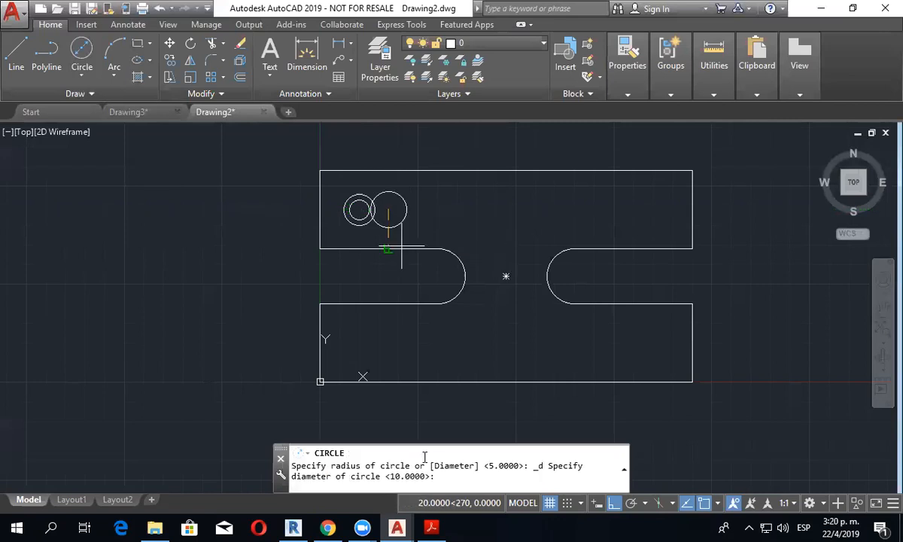
{"action": "type", "text": "8"}
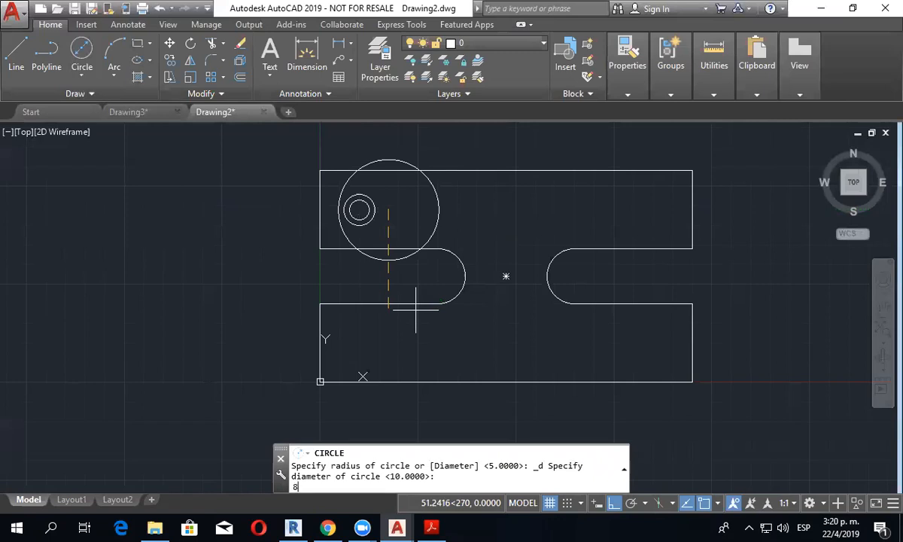
{"action": "key", "text": "Return"}
{"action": "key", "text": "Escape"}
{"action": "scroll", "coordinate": [364, 230], "scroll_direction": "up", "scroll_amount": 4}
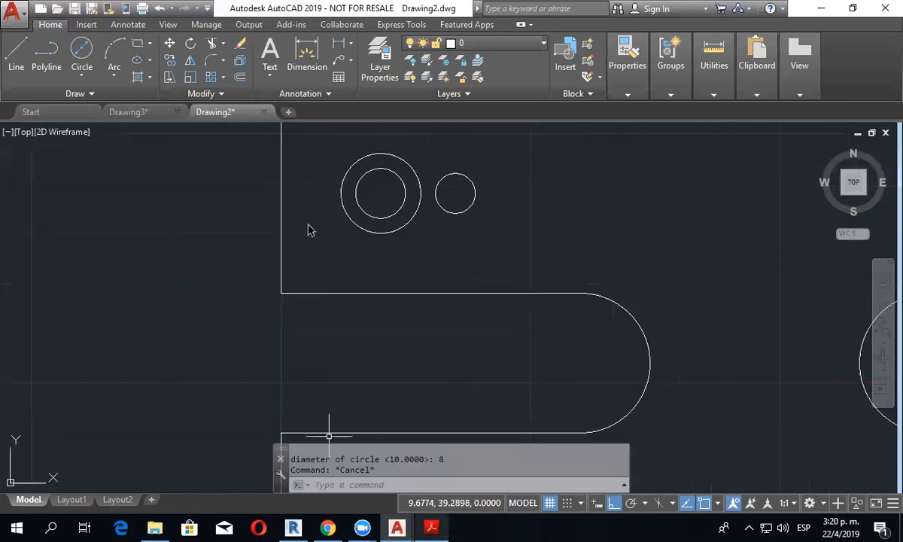
Step: Review the hole spacing in Ejercicio-06.pdf and measure the distance between the small circle's centre and the concentric circles' centre
{"action": "key", "text": "alt+Tab"}
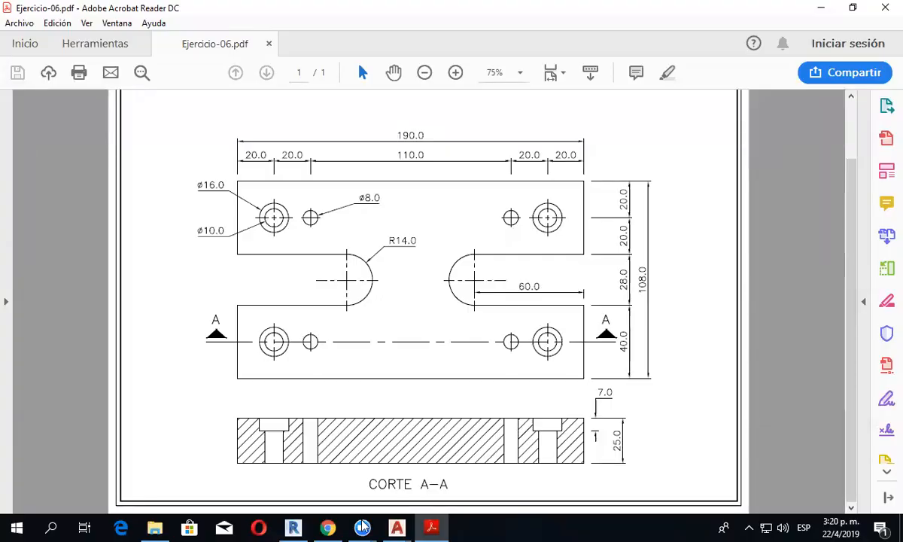
{"action": "mouse_move", "coordinate": [397, 527]}
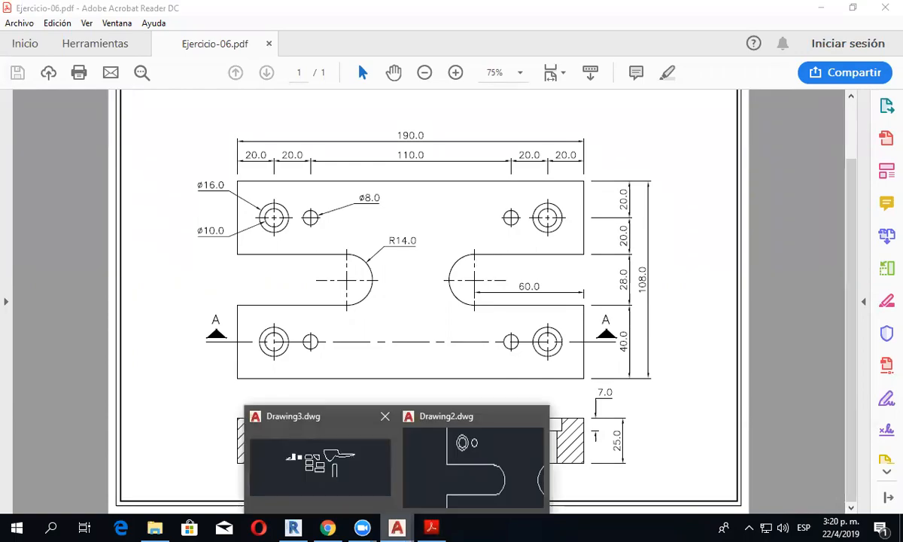
{"action": "left_click", "coordinate": [473, 462]}
{"action": "middle_click_drag", "start_coordinate": [413, 239], "coordinate": [407, 317]}
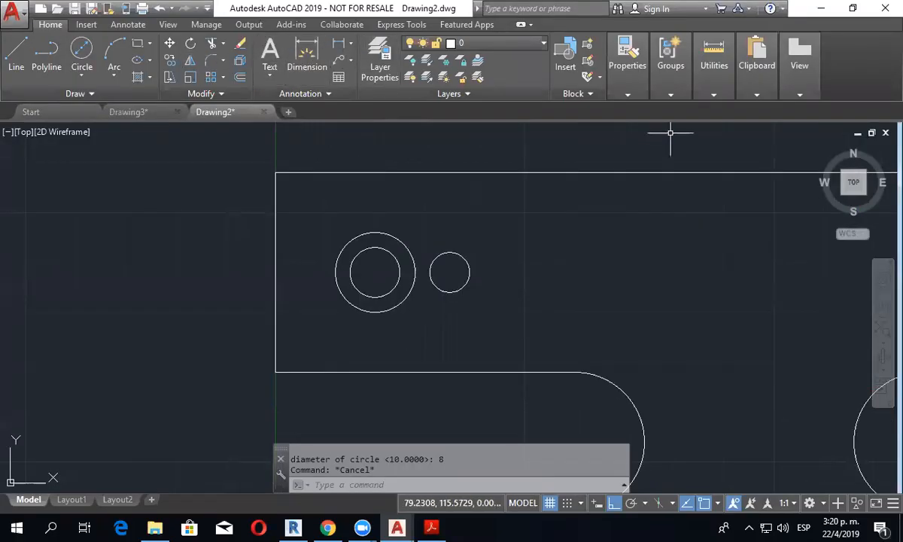
{"action": "left_click", "coordinate": [714, 71]}
{"action": "left_click", "coordinate": [717, 119]}
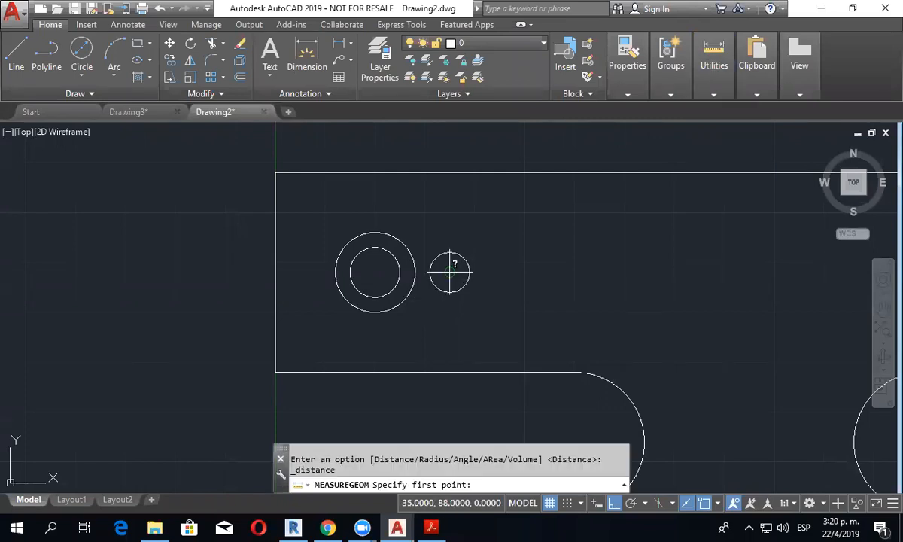
{"action": "left_click", "coordinate": [450, 272]}
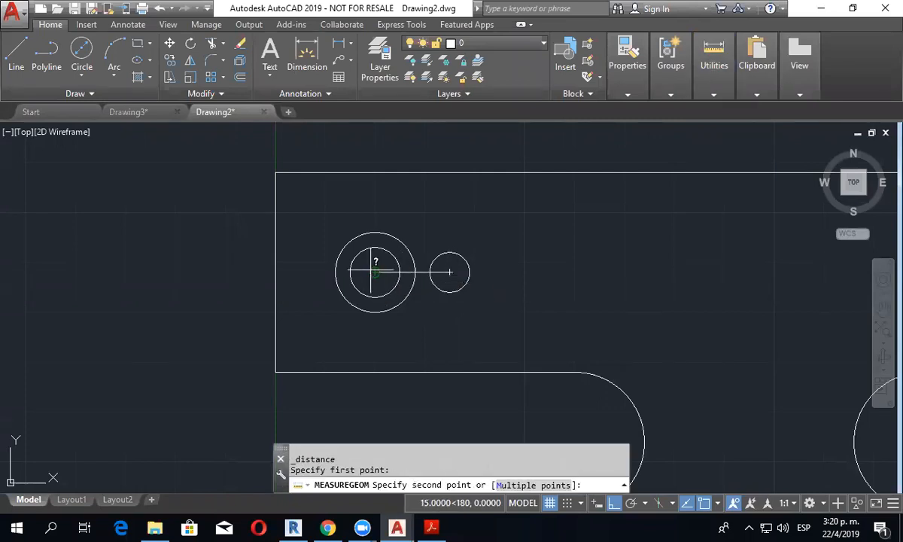
{"action": "left_click", "coordinate": [375, 272]}
{"action": "key", "text": "Escape"}
Step: Delete the small circle to the right of the concentric circles
{"action": "left_click", "coordinate": [445, 318]}
{"action": "left_click", "coordinate": [432, 277]}
{"action": "key", "text": "Delete"}
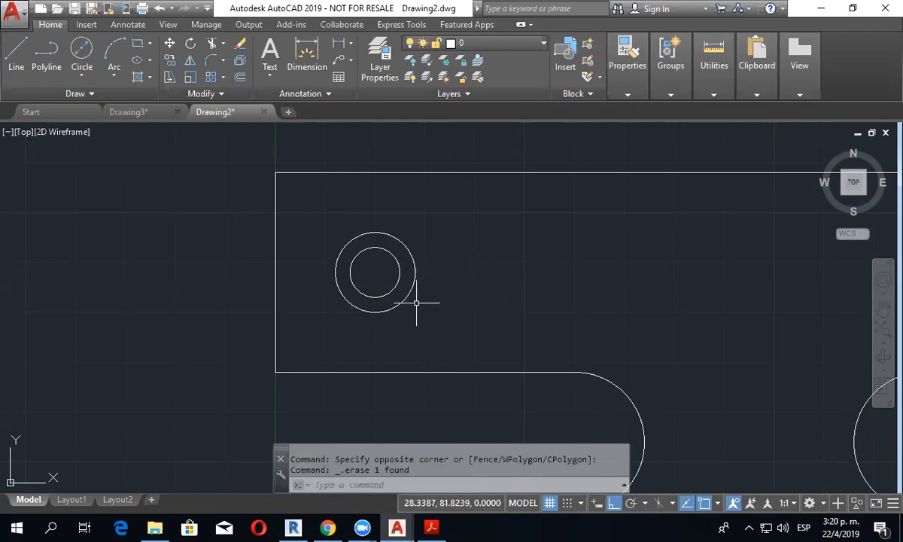
Step: Draw an 8-diameter circle centred 20 units right of the concentric circles' centre
{"action": "left_click", "coordinate": [82, 51]}
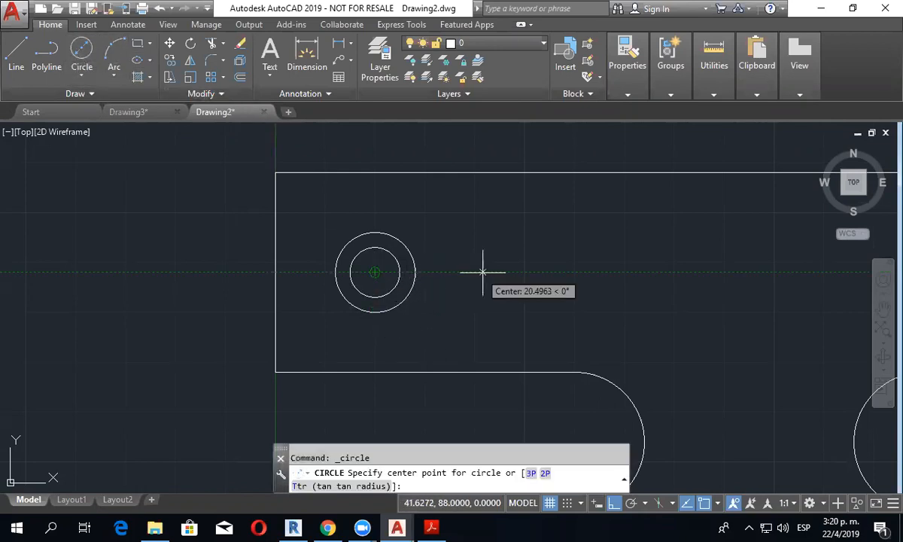
{"action": "type", "text": "20"}
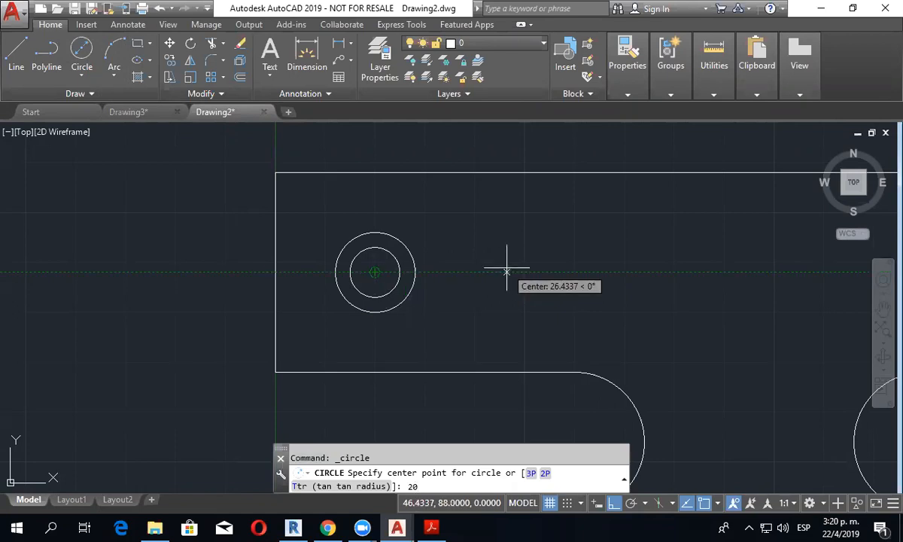
{"action": "key", "text": "Return"}
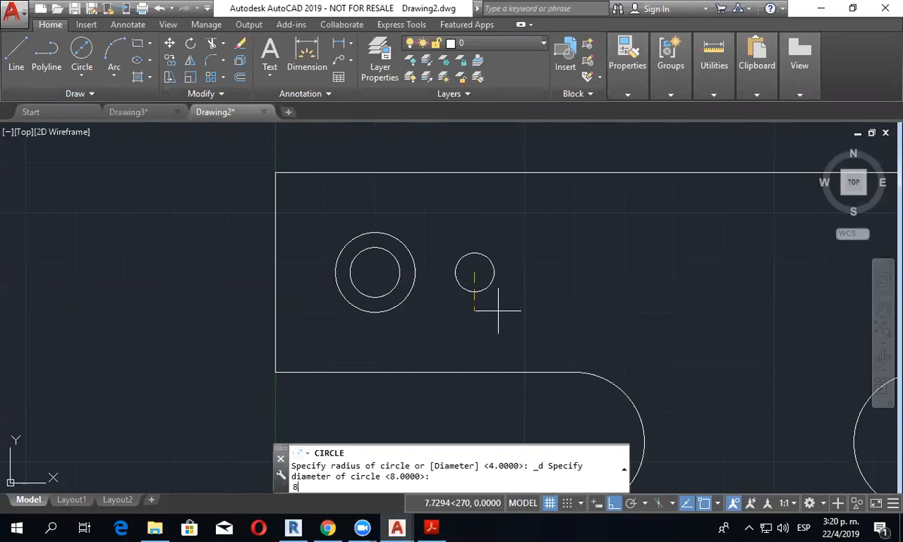
{"action": "type", "text": "8"}
{"action": "key", "text": "Return"}
{"action": "scroll", "coordinate": [471, 318], "scroll_direction": "down", "scroll_amount": 3}
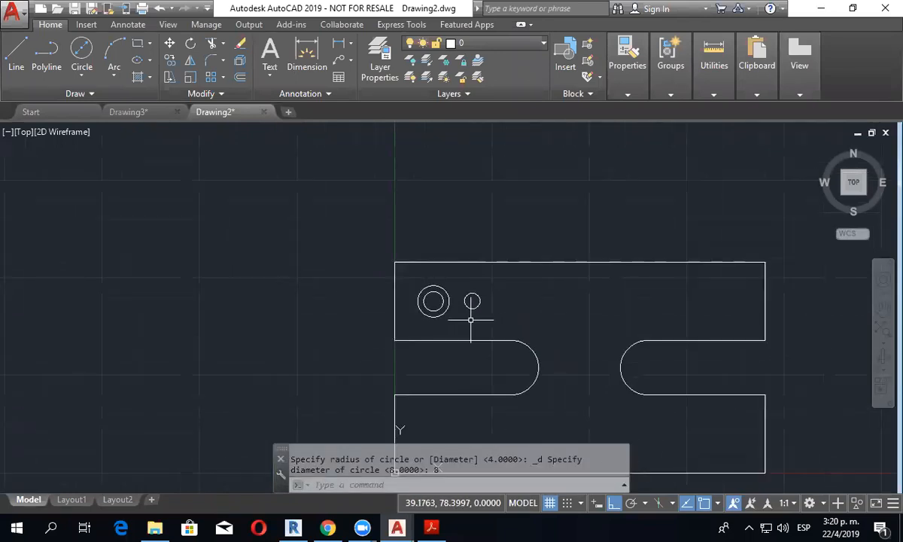
{"action": "middle_click_drag", "start_coordinate": [472, 320], "coordinate": [393, 244]}
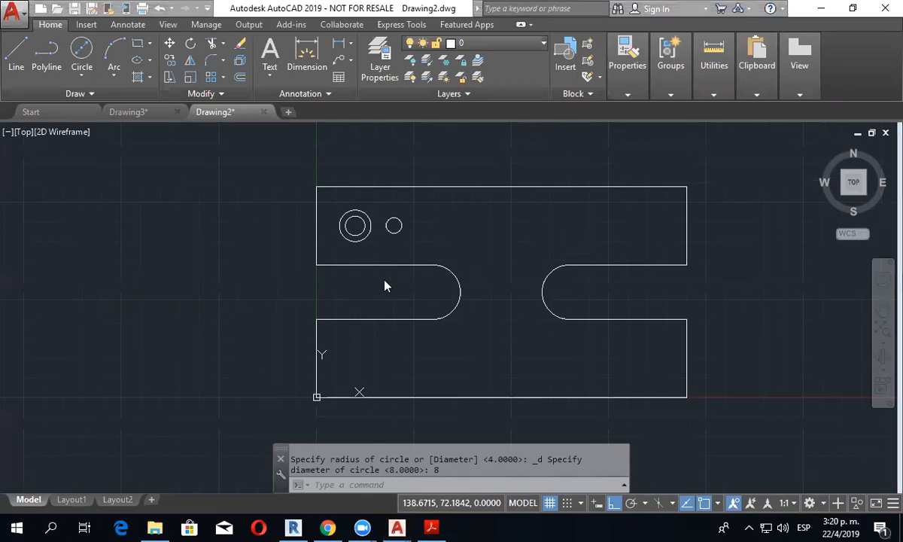
{"action": "scroll", "coordinate": [384, 239], "scroll_direction": "up", "scroll_amount": 2}
{"action": "middle_click_drag", "start_coordinate": [384, 239], "coordinate": [410, 203]}
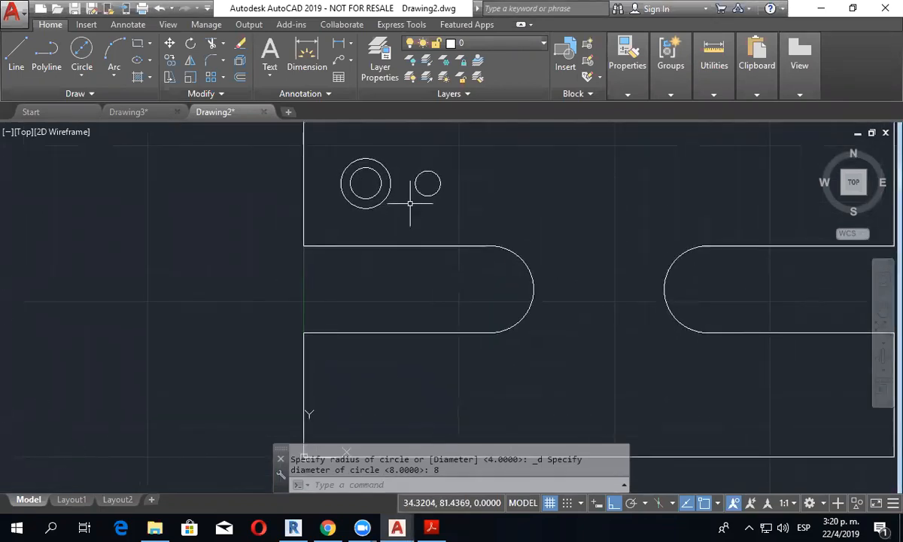
{"action": "scroll", "coordinate": [411, 204], "scroll_direction": "down", "scroll_amount": 2}
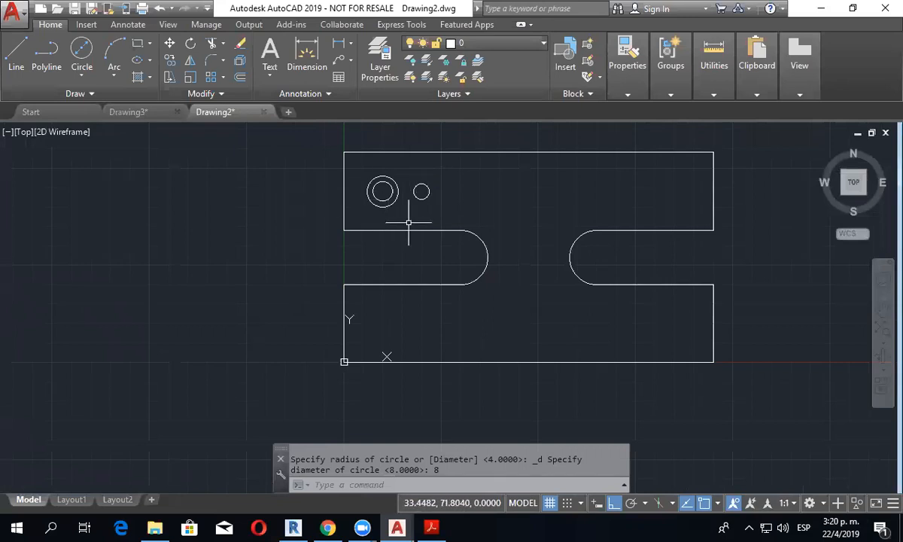
Step: Check the hole layout in Ejercicio-06.pdf and return to Drawing2.dwg in AutoCAD
{"action": "scroll", "coordinate": [371, 189], "scroll_direction": "up", "scroll_amount": 2}
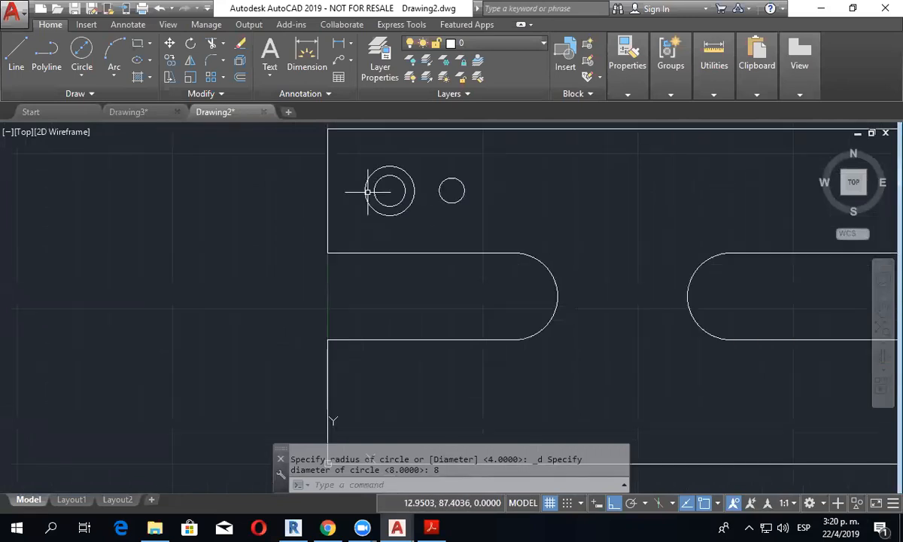
{"action": "left_click", "coordinate": [431, 527]}
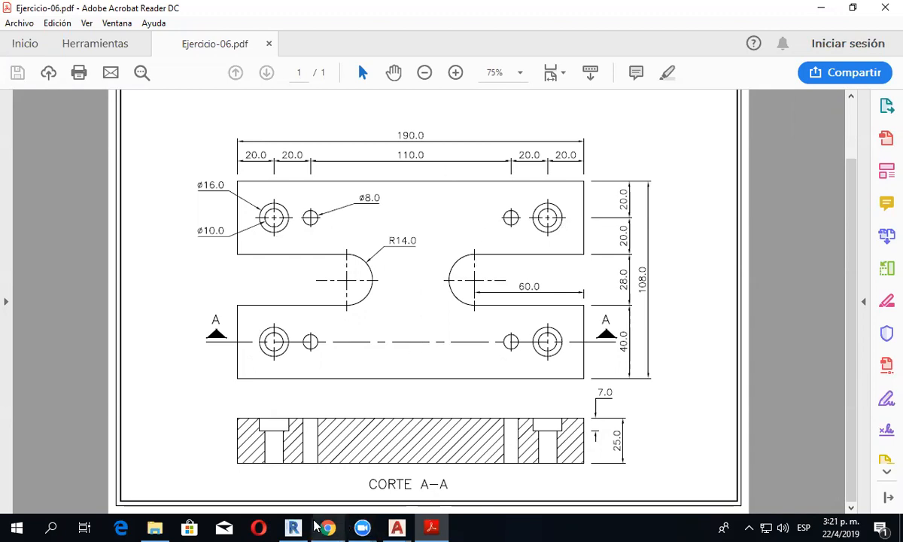
{"action": "mouse_move", "coordinate": [397, 527]}
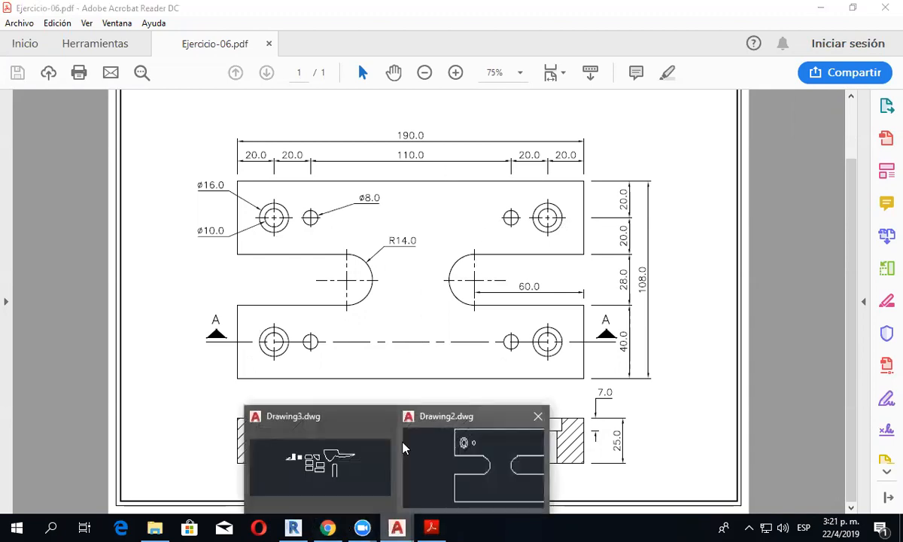
{"action": "left_click", "coordinate": [440, 476]}
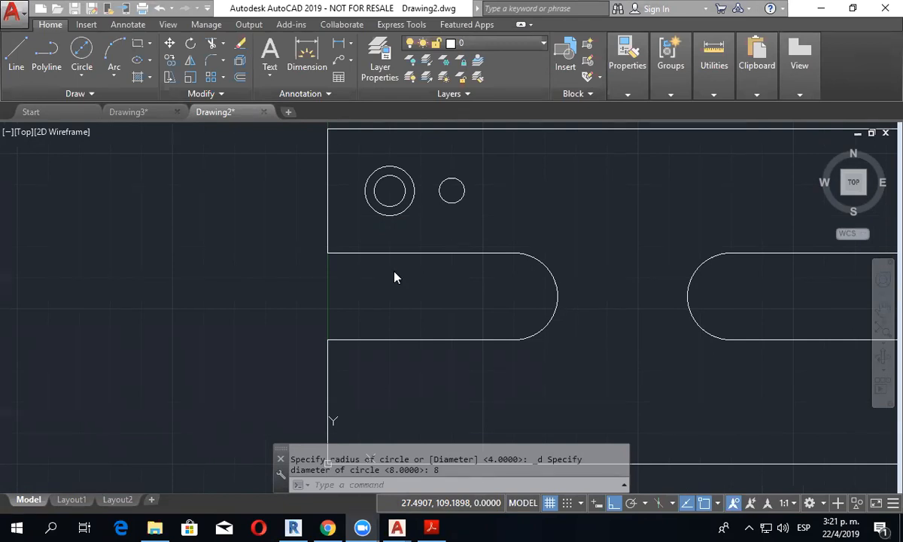
{"action": "key", "text": "alt"}
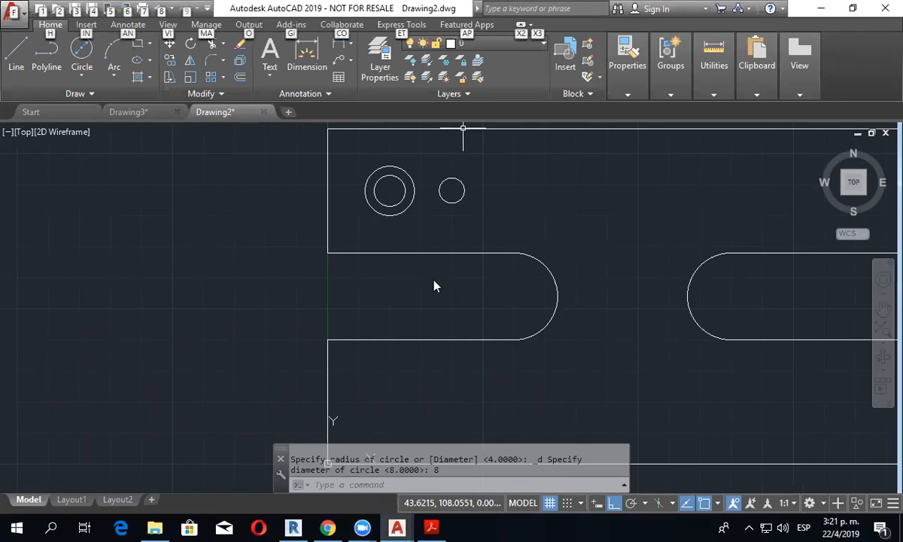
{"action": "key", "text": "alt"}
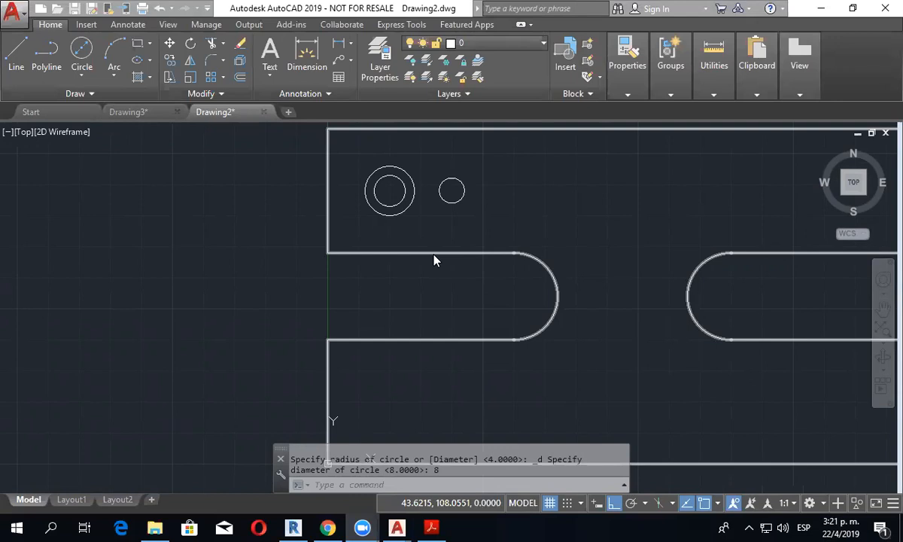
{"action": "middle_click_drag", "start_coordinate": [433, 254], "coordinate": [320, 263]}
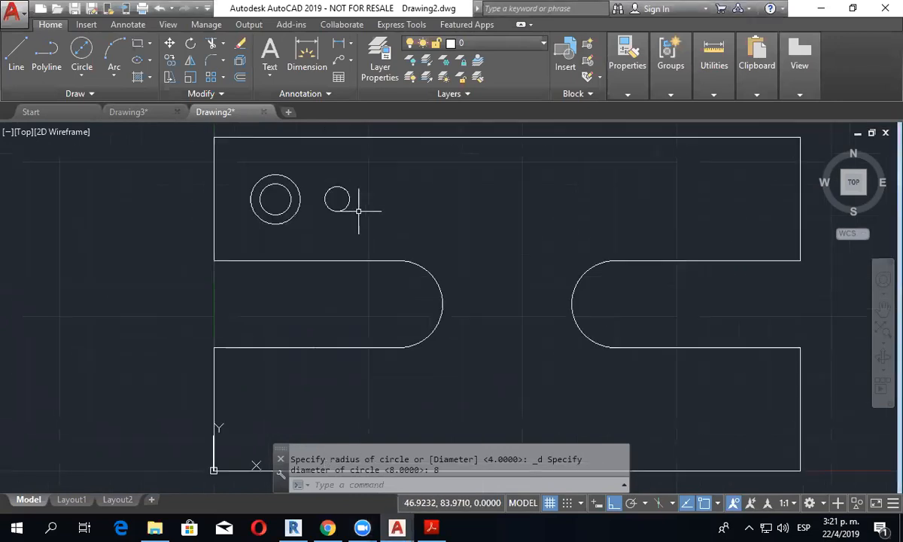
Step: Mirror the two concentric circles and the small circle about a vertical line from the plate's top edge midpoint, keeping the originals
{"action": "left_click", "coordinate": [190, 61]}
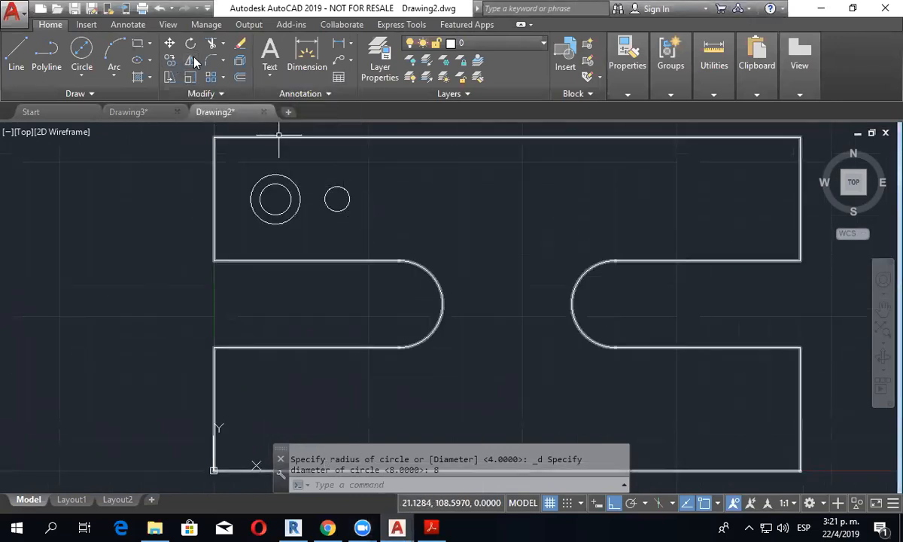
{"action": "left_click", "coordinate": [402, 243]}
{"action": "left_click", "coordinate": [241, 170]}
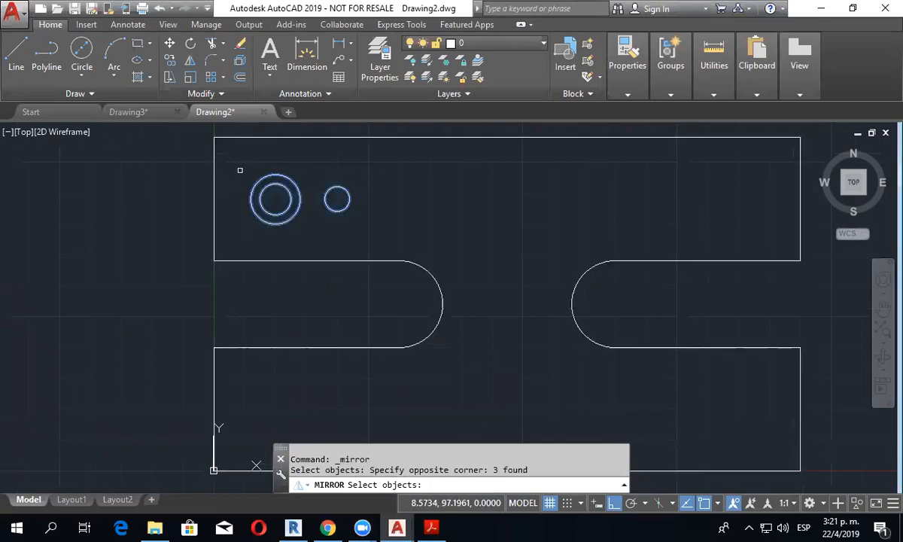
{"action": "key", "text": "Return"}
{"action": "scroll", "coordinate": [448, 172], "scroll_direction": "down", "scroll_amount": 2}
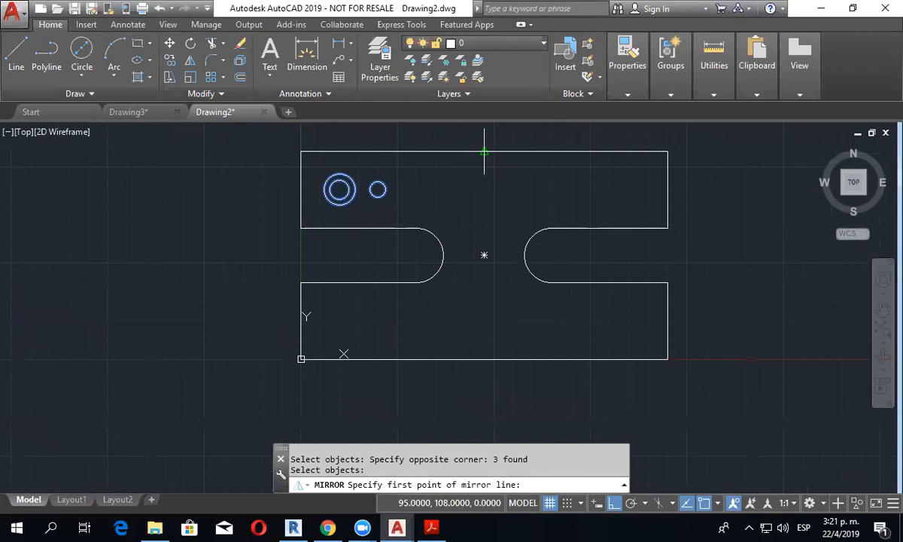
{"action": "left_click", "coordinate": [484, 151]}
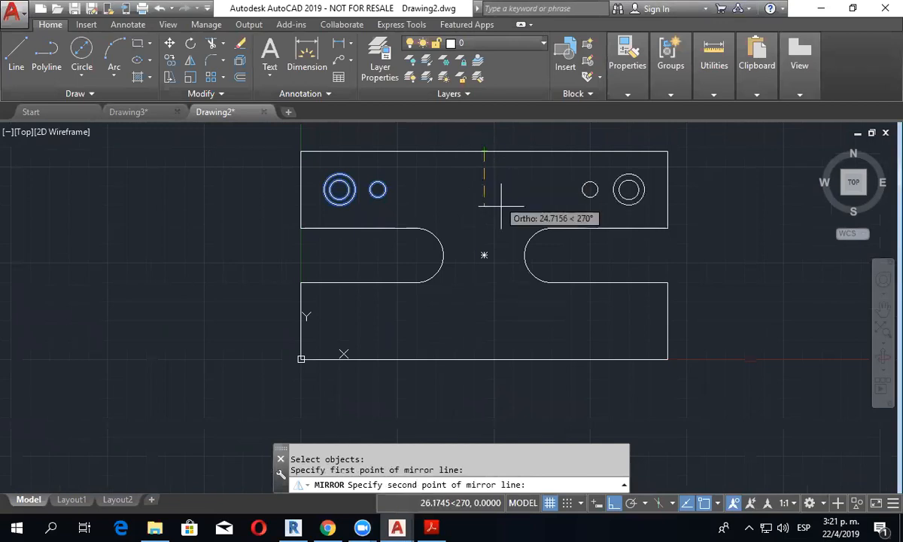
{"action": "left_click", "coordinate": [481, 325]}
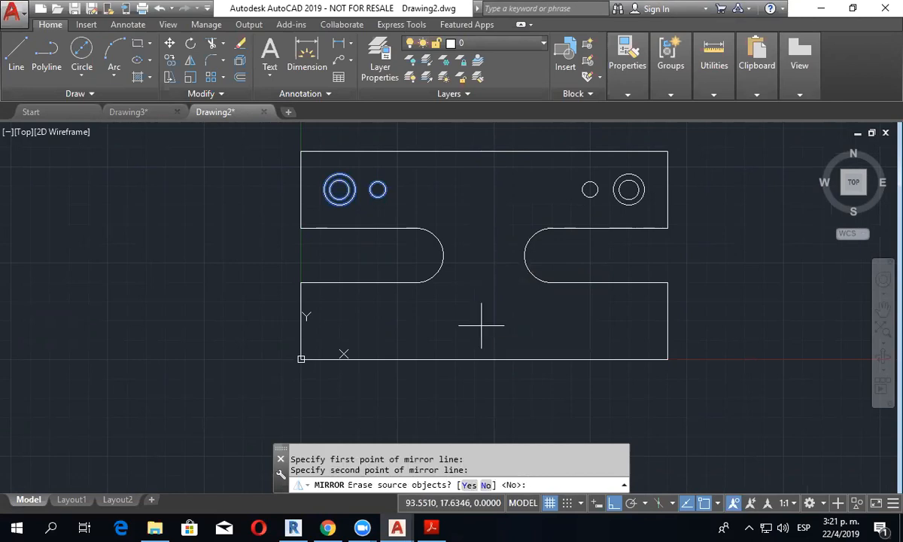
{"action": "right_click", "coordinate": [486, 283]}
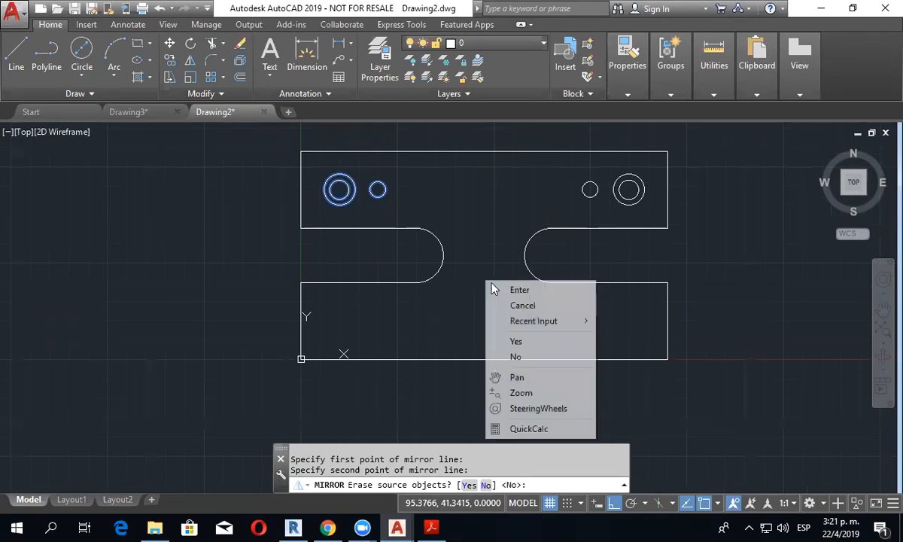
{"action": "left_click", "coordinate": [515, 291]}
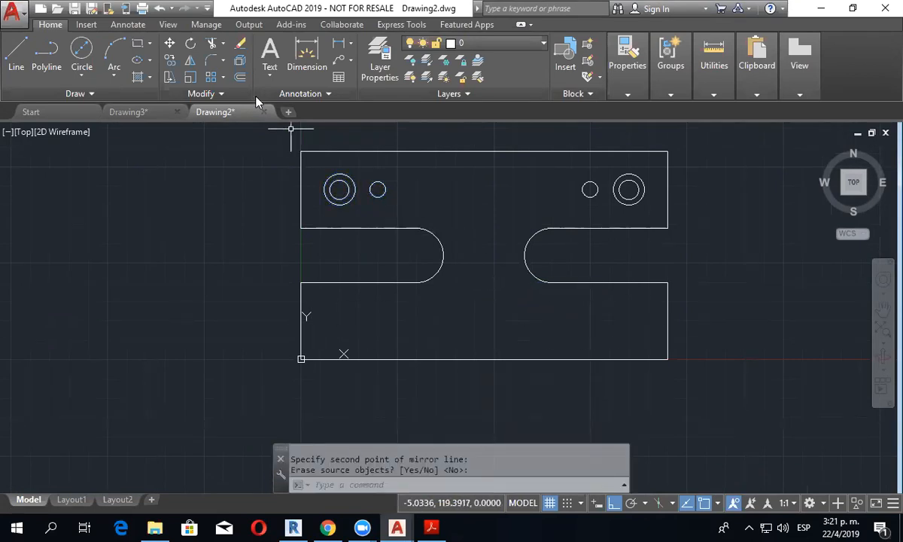
Step: Mirror all six upper circles about a horizontal line through the plate's centre, keeping the originals
{"action": "left_click", "coordinate": [190, 61]}
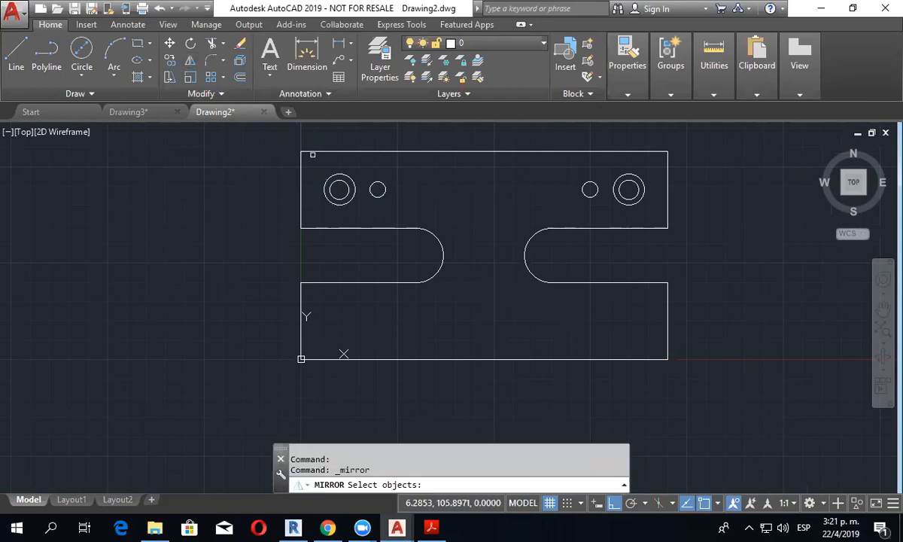
{"action": "left_click", "coordinate": [312, 155]}
{"action": "left_click", "coordinate": [662, 208]}
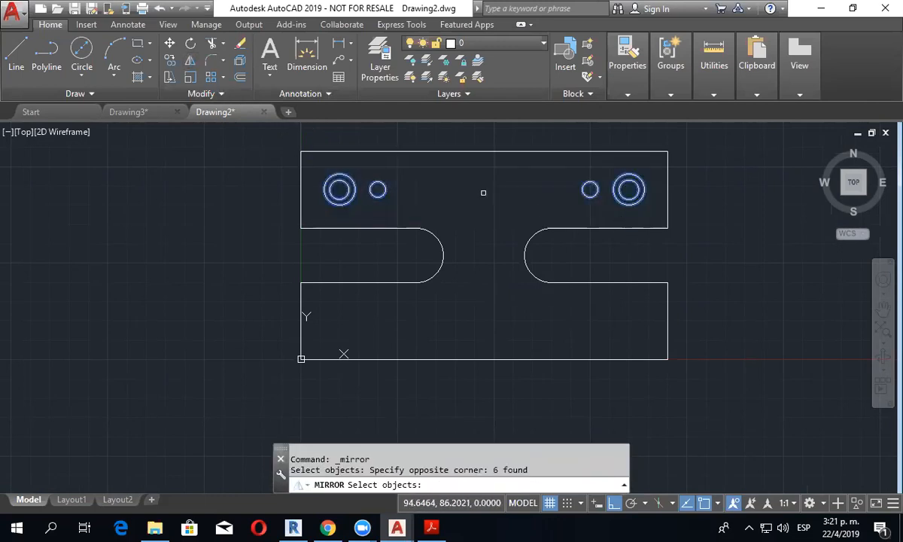
{"action": "key", "text": "Return"}
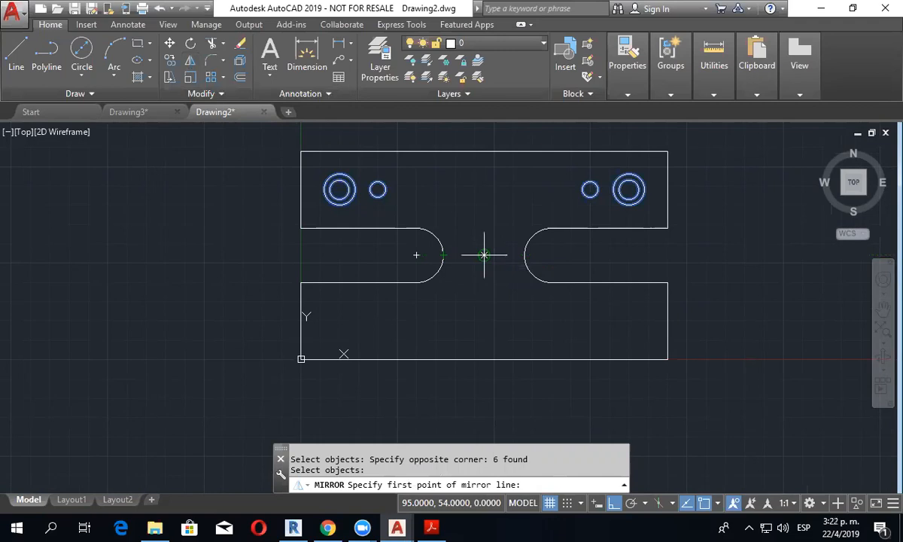
{"action": "left_click", "coordinate": [484, 254]}
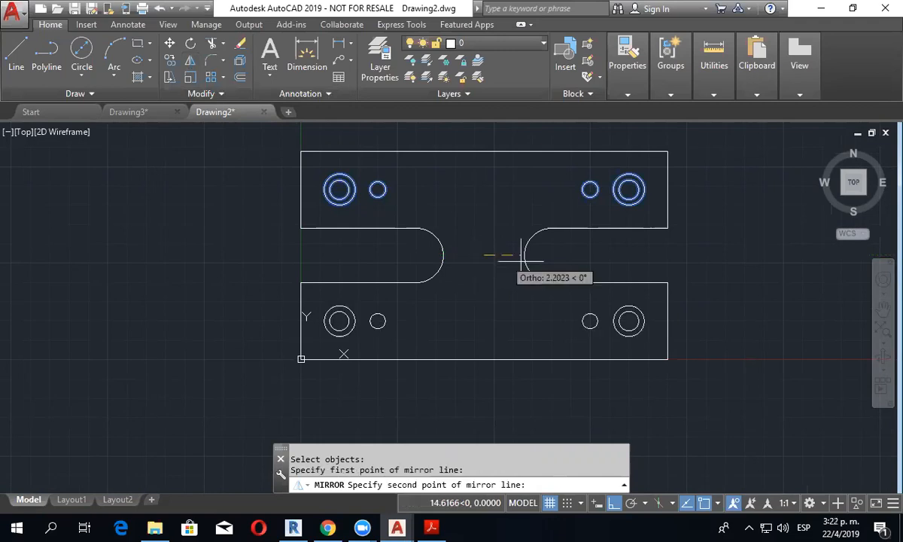
{"action": "left_click", "coordinate": [688, 264]}
{"action": "right_click", "coordinate": [686, 265]}
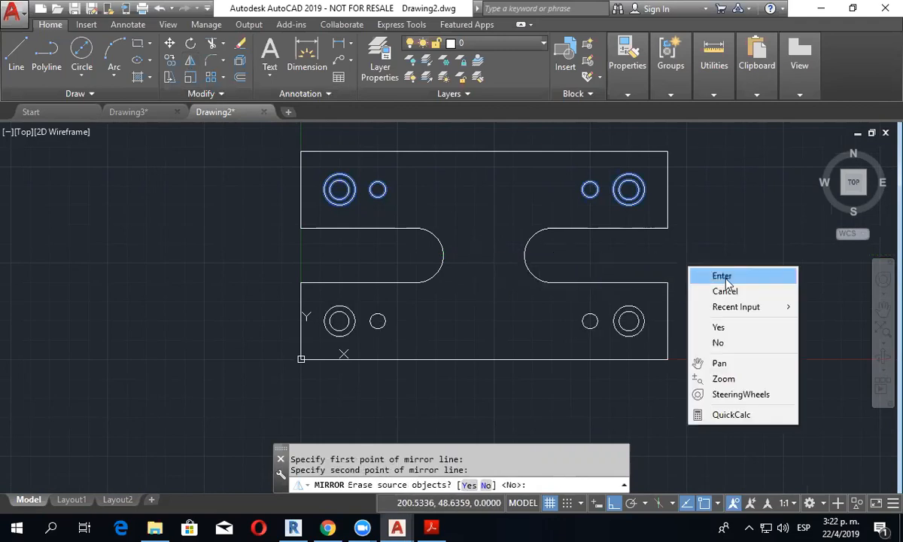
{"action": "left_click", "coordinate": [683, 272]}
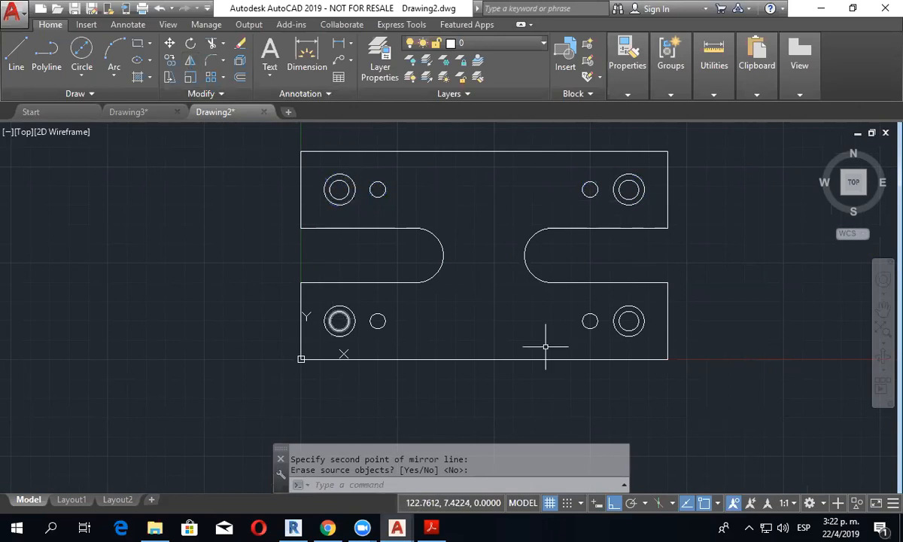
Step: Examine section view CORTE A-A and its dimensions in Ejercicio-06.pdf, and return to Drawing2.dwg in AutoCAD
{"action": "middle_click_drag", "start_coordinate": [455, 236], "coordinate": [449, 256]}
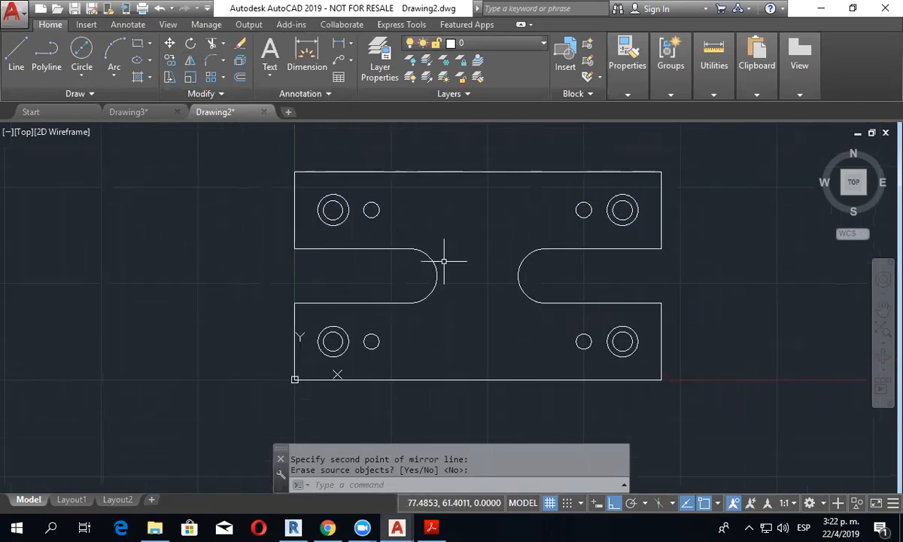
{"action": "left_click", "coordinate": [431, 527]}
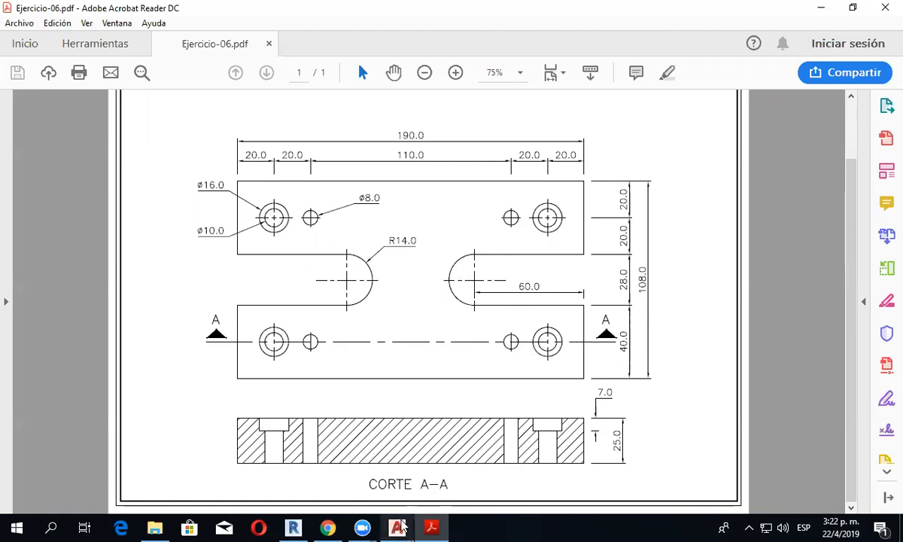
{"action": "left_click", "coordinate": [397, 527]}
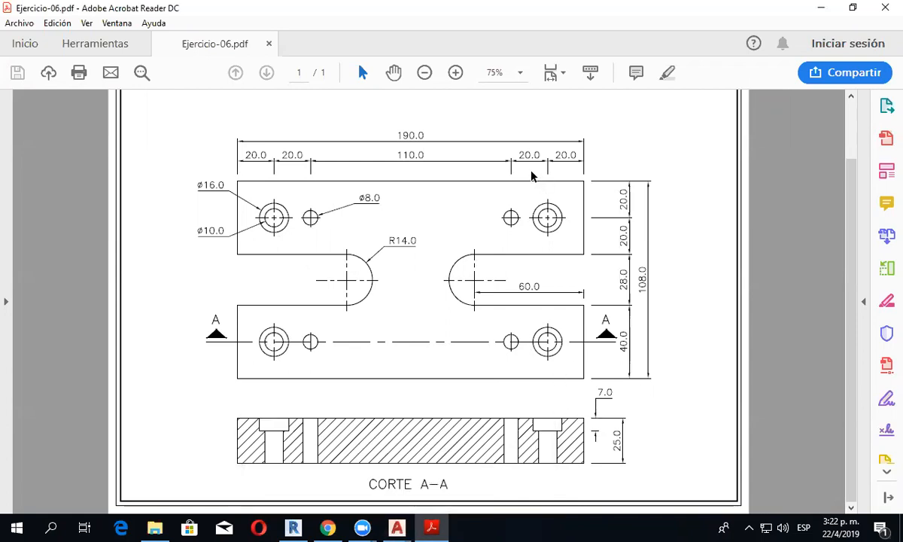
{"action": "left_click", "coordinate": [455, 72]}
{"action": "left_click", "coordinate": [455, 72]}
{"action": "scroll", "coordinate": [488, 174], "scroll_direction": "down", "scroll_amount": 4}
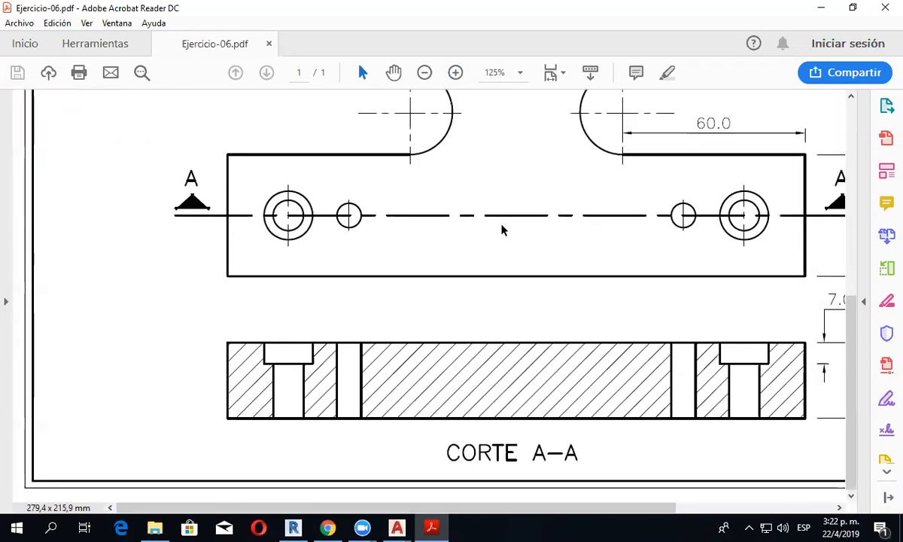
{"action": "scroll", "coordinate": [506, 227], "scroll_direction": "right", "scroll_amount": 3}
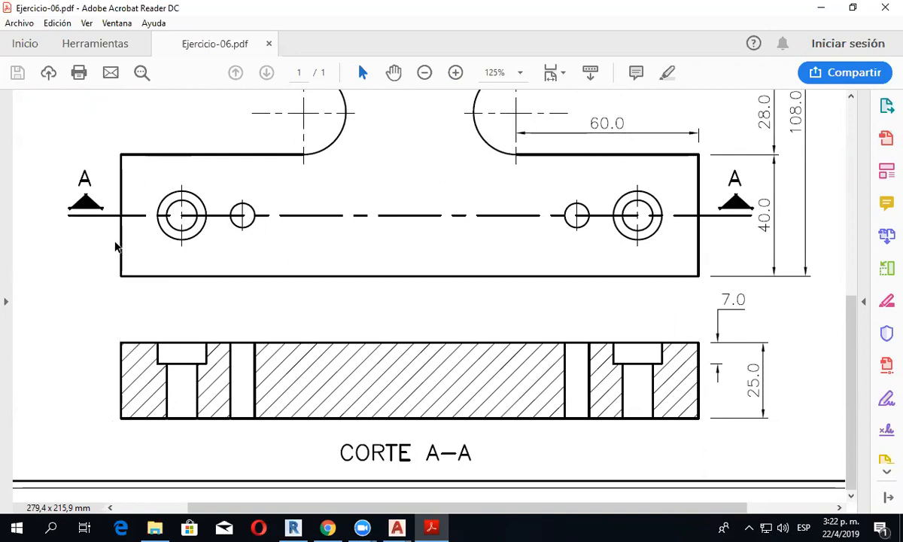
{"action": "scroll", "coordinate": [191, 256], "scroll_direction": "up", "scroll_amount": 5}
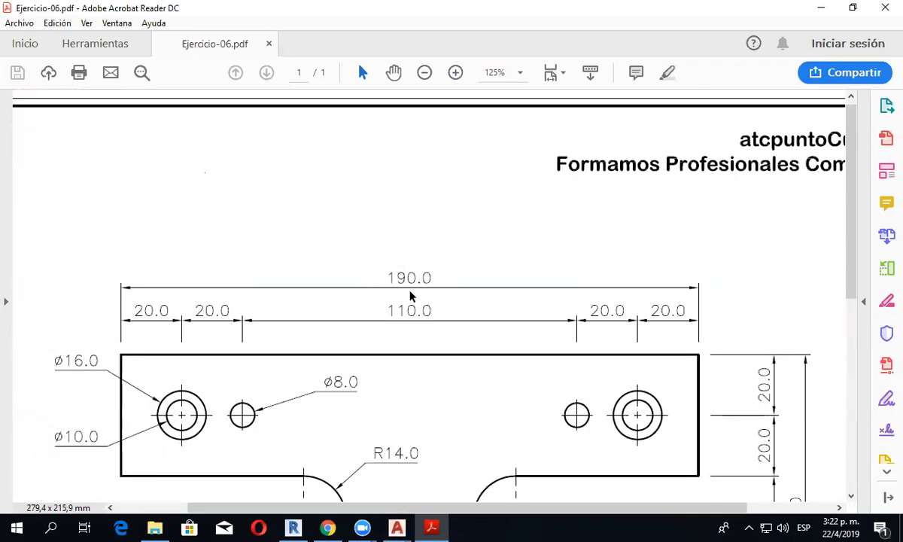
{"action": "scroll", "coordinate": [413, 296], "scroll_direction": "down", "scroll_amount": 5}
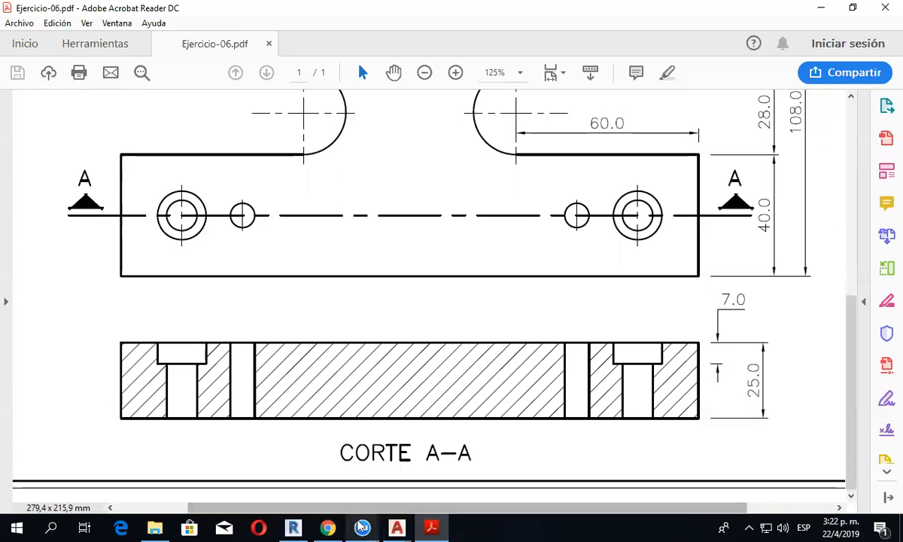
{"action": "mouse_move", "coordinate": [329, 528]}
{"action": "left_click_drag", "start_coordinate": [330, 526], "coordinate": [371, 526]}
{"action": "mouse_move", "coordinate": [397, 527]}
{"action": "left_click", "coordinate": [463, 490]}
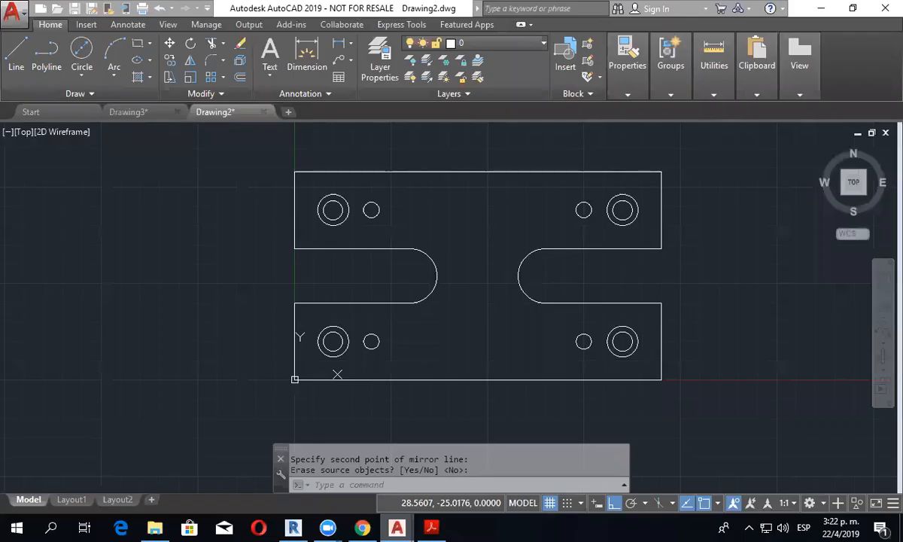
Step: Draw a rectangle 190 long and 25 wide below the plate, aligned with the plate's left edge
{"action": "mouse_move", "coordinate": [475, 441]}
{"action": "middle_mouse_down"}
{"action": "mouse_move", "coordinate": [452, 338]}
{"action": "mouse_move", "coordinate": [449, 349]}
{"action": "middle_mouse_up"}
{"action": "scroll", "coordinate": [449, 349], "scroll_direction": "up", "scroll_amount": 2}
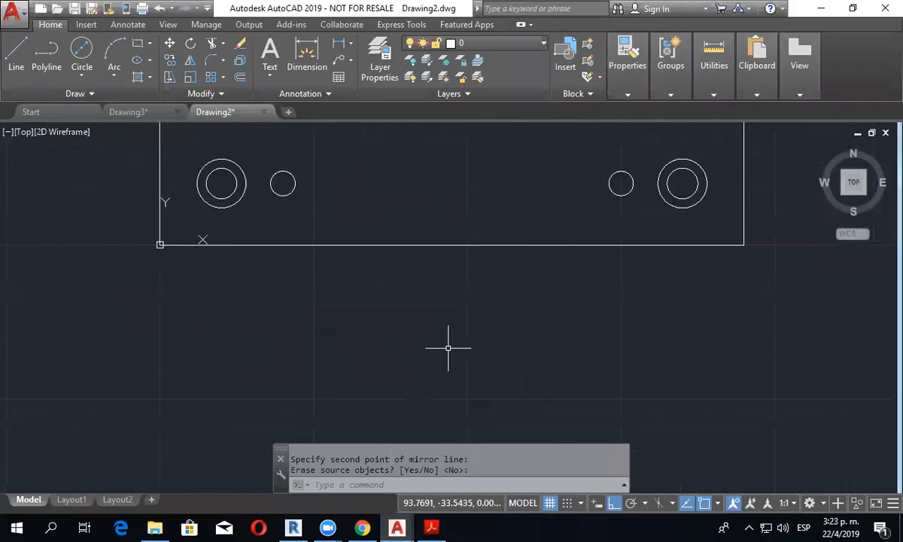
{"action": "left_click", "coordinate": [138, 45]}
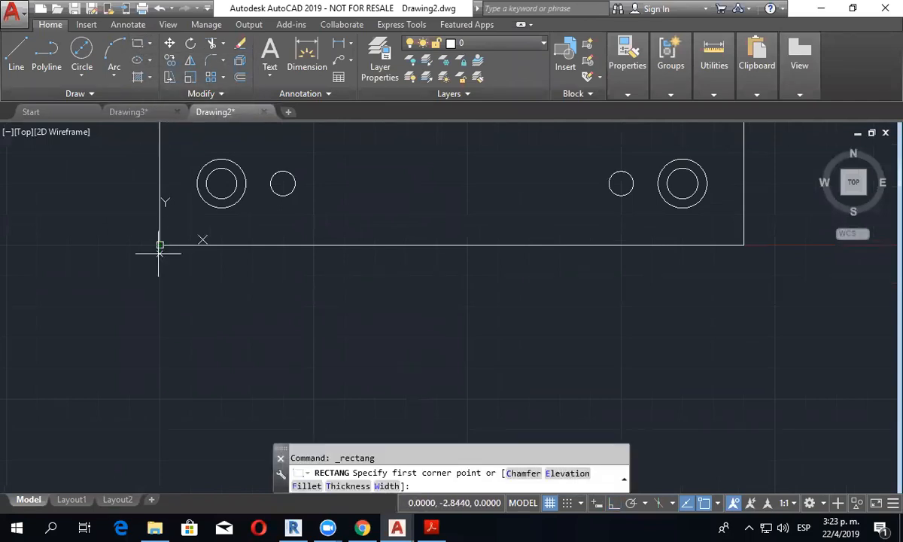
{"action": "left_click", "coordinate": [159, 334]}
{"action": "scroll", "coordinate": [569, 342], "scroll_direction": "down", "scroll_amount": 2}
{"action": "middle_click_drag", "start_coordinate": [569, 342], "coordinate": [580, 286]}
{"action": "left_click", "coordinate": [543, 473]}
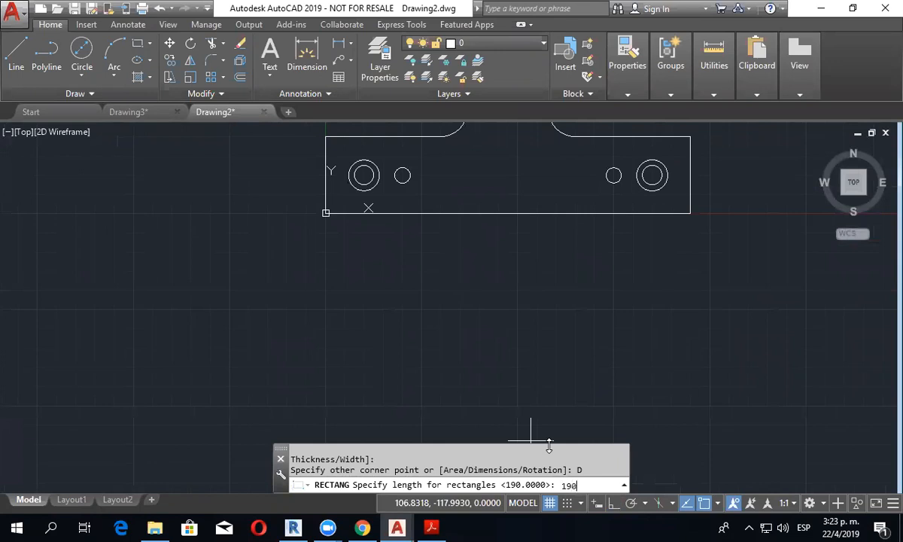
{"action": "key", "text": "Return"}
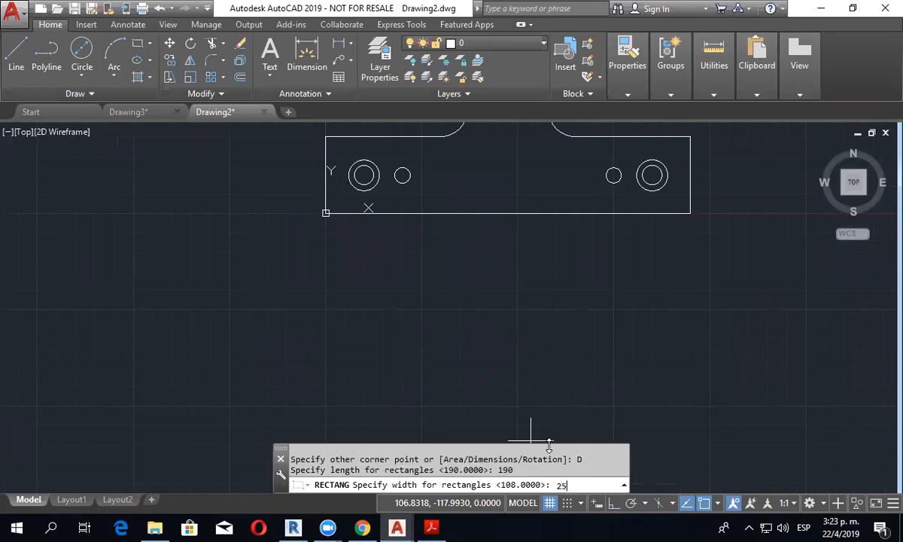
{"action": "key", "text": "Return"}
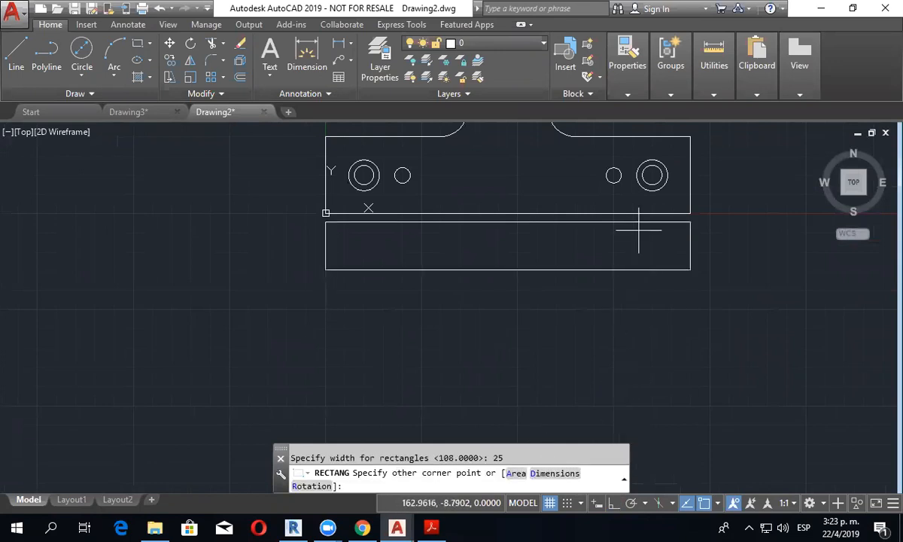
{"action": "left_click", "coordinate": [688, 341]}
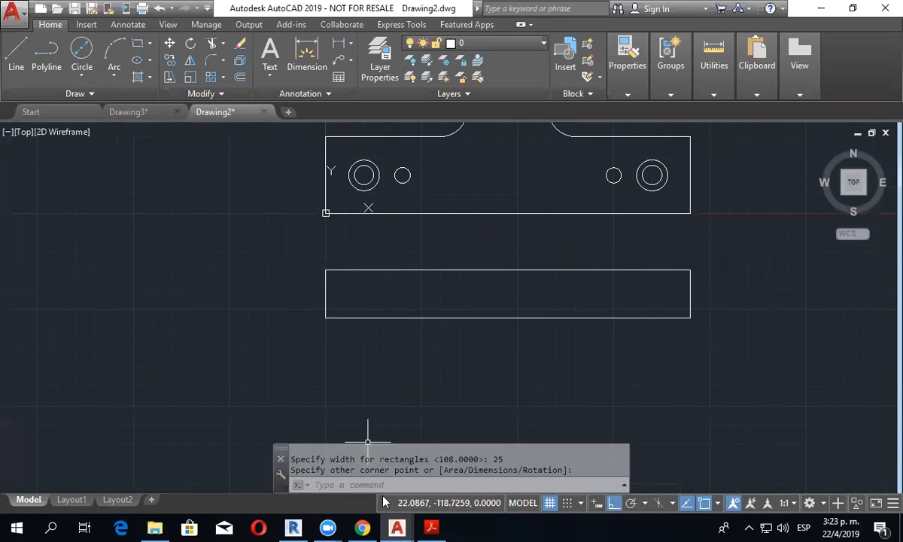
{"action": "mouse_move", "coordinate": [400, 527]}
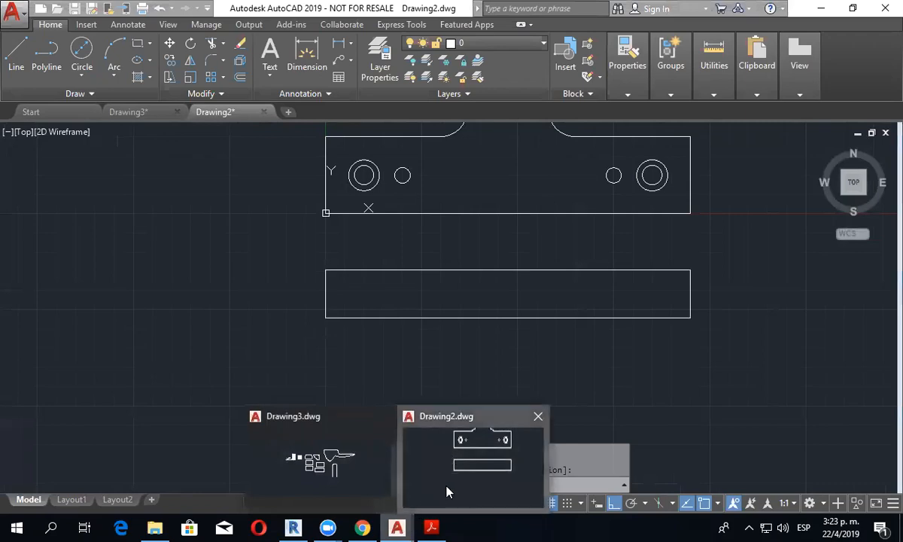
Step: Check the hole profiles in section CORTE A-A of Ejercicio-06.pdf, and return to Drawing2.dwg in AutoCAD
{"action": "left_click", "coordinate": [448, 490]}
{"action": "left_click", "coordinate": [433, 527]}
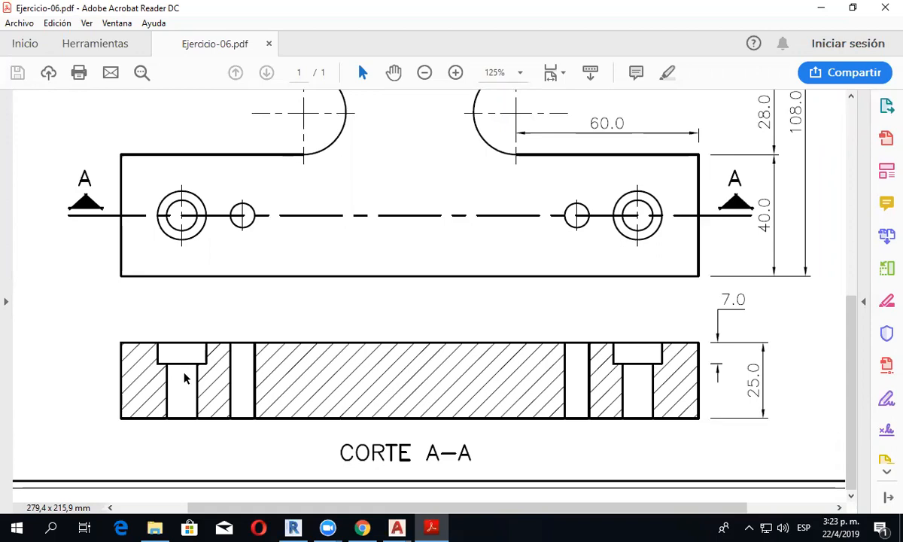
{"action": "left_click", "coordinate": [397, 527]}
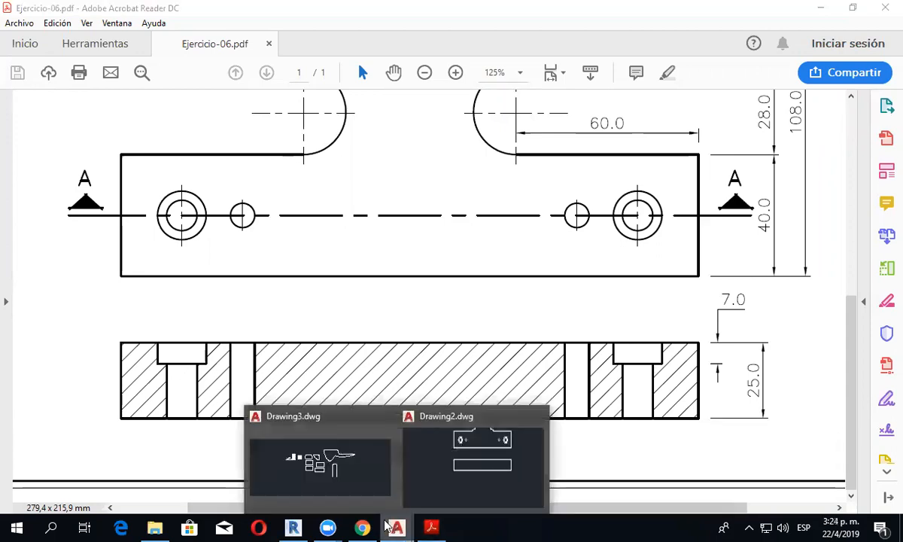
{"action": "left_click", "coordinate": [436, 478]}
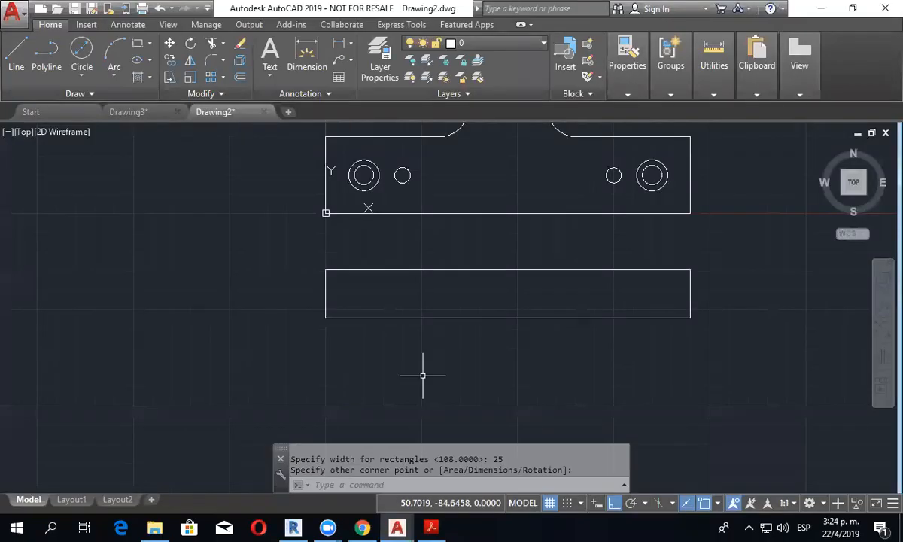
Step: Draw a rectangle 16 long and 7 wide down from the section's top edge, aligned with the plate's lower-left outer circle, checking the dimensions in Ejercicio-06.pdf
{"action": "scroll", "coordinate": [320, 196], "scroll_direction": "up", "scroll_amount": 2}
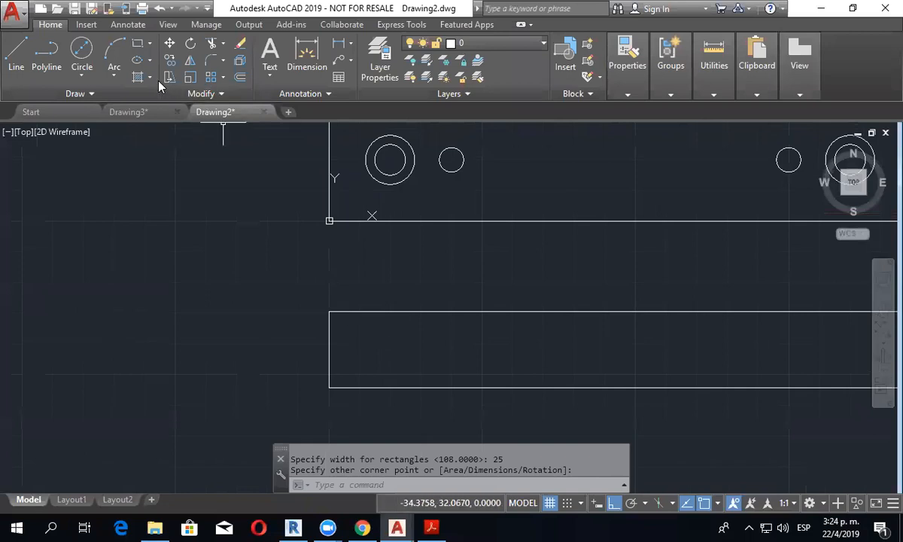
{"action": "left_click", "coordinate": [138, 43]}
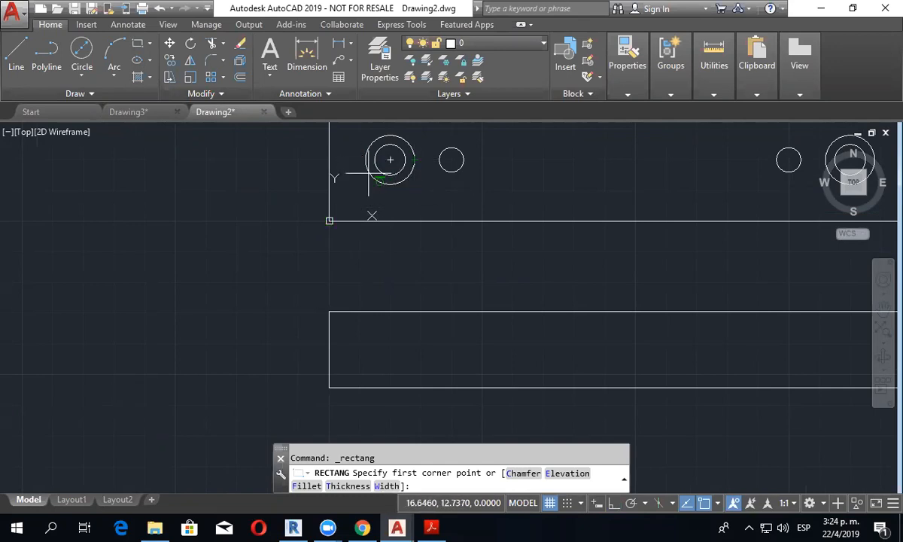
{"action": "left_click", "coordinate": [365, 311]}
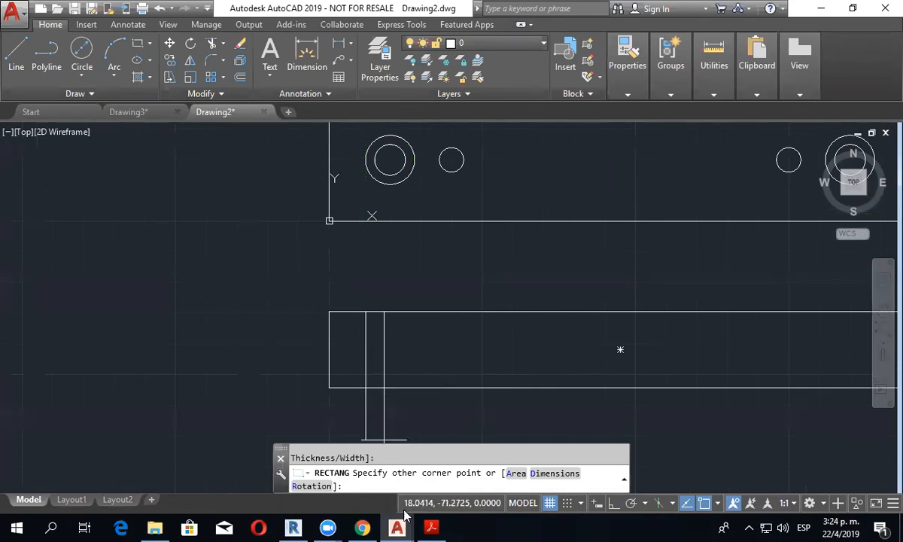
{"action": "key", "text": "alt+Tab"}
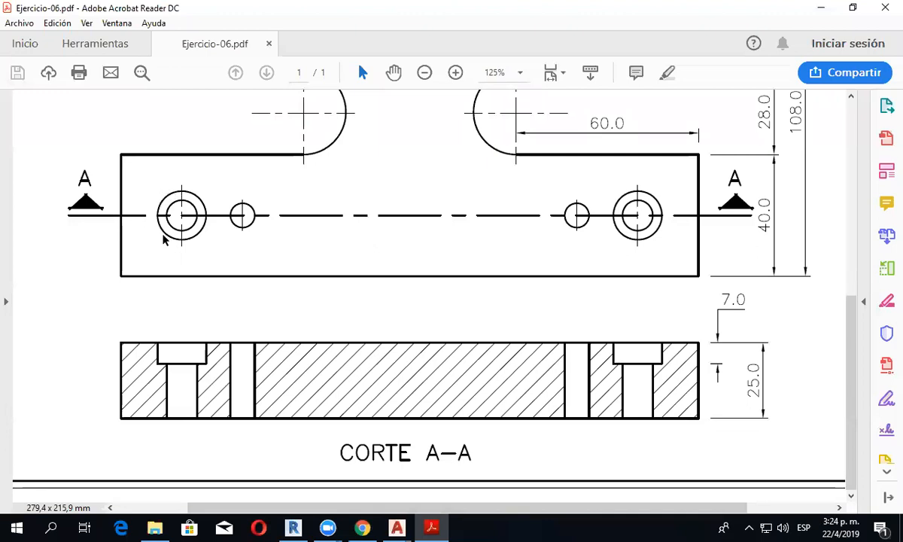
{"action": "scroll", "coordinate": [194, 197], "scroll_direction": "up", "scroll_amount": 5}
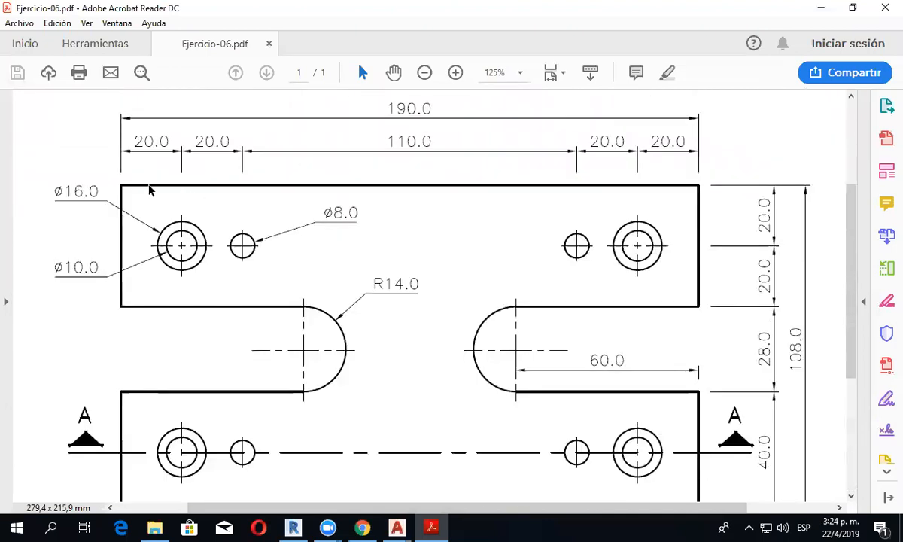
{"action": "scroll", "coordinate": [210, 254], "scroll_direction": "down", "scroll_amount": 3}
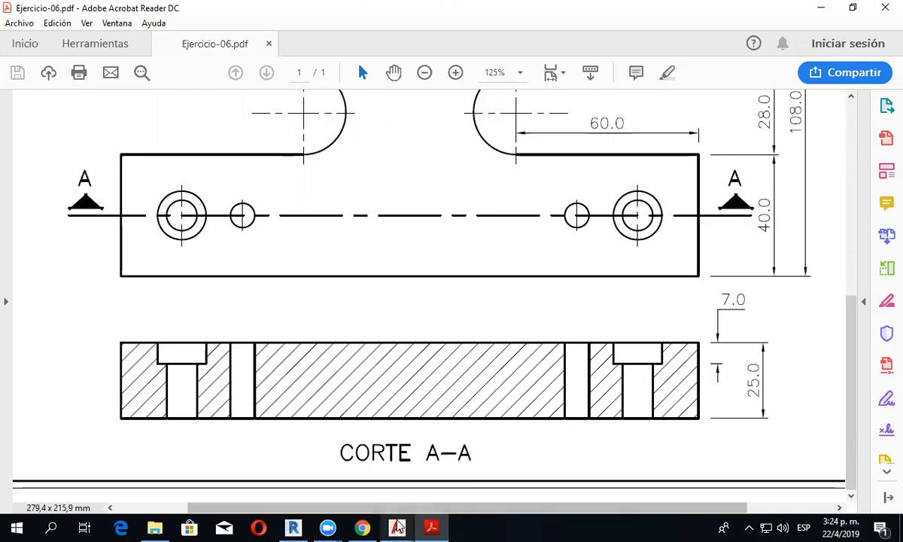
{"action": "mouse_move", "coordinate": [396, 526]}
{"action": "left_click", "coordinate": [462, 489]}
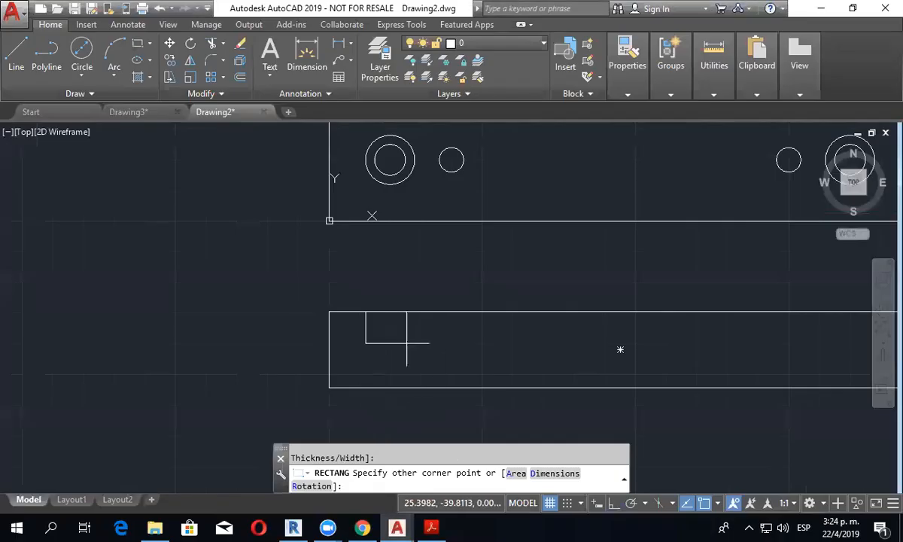
{"action": "left_click", "coordinate": [557, 473]}
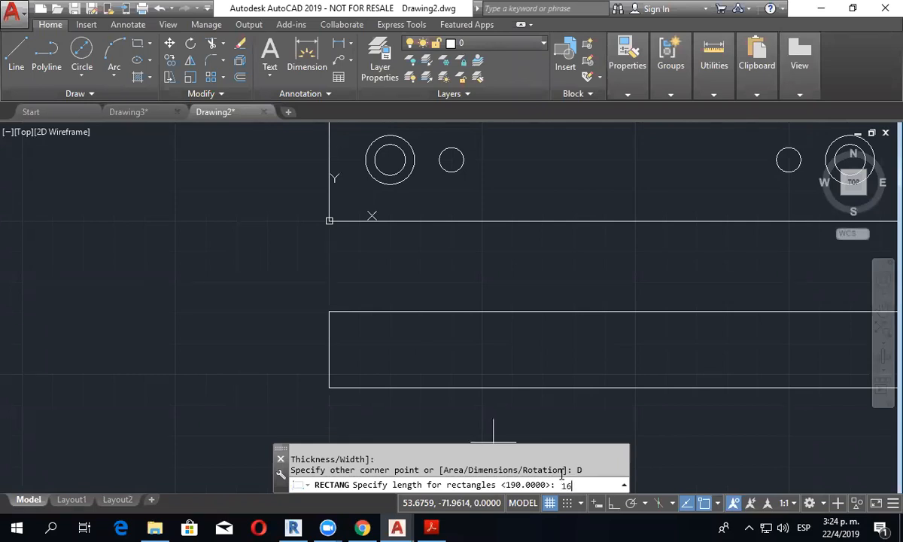
{"action": "type", "text": "16"}
{"action": "key", "text": "Return"}
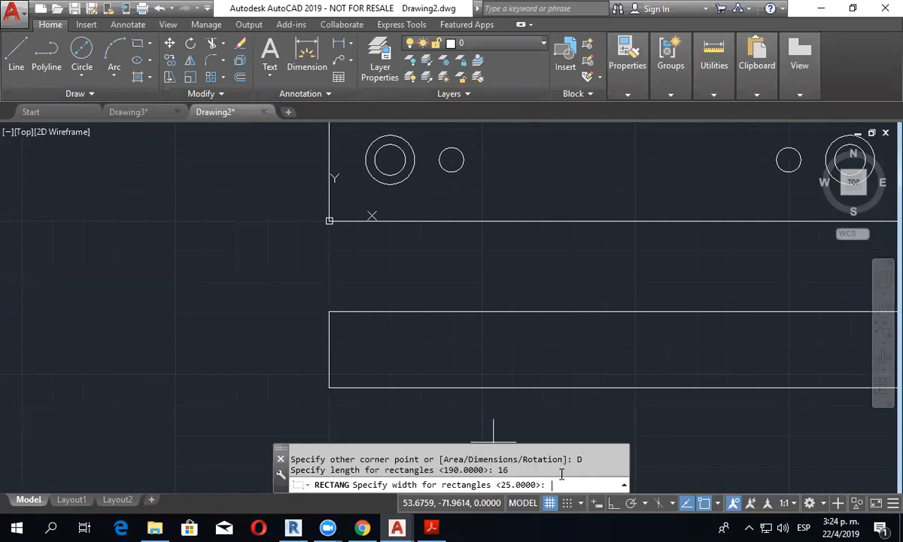
{"action": "type", "text": "7"}
{"action": "key", "text": "Return"}
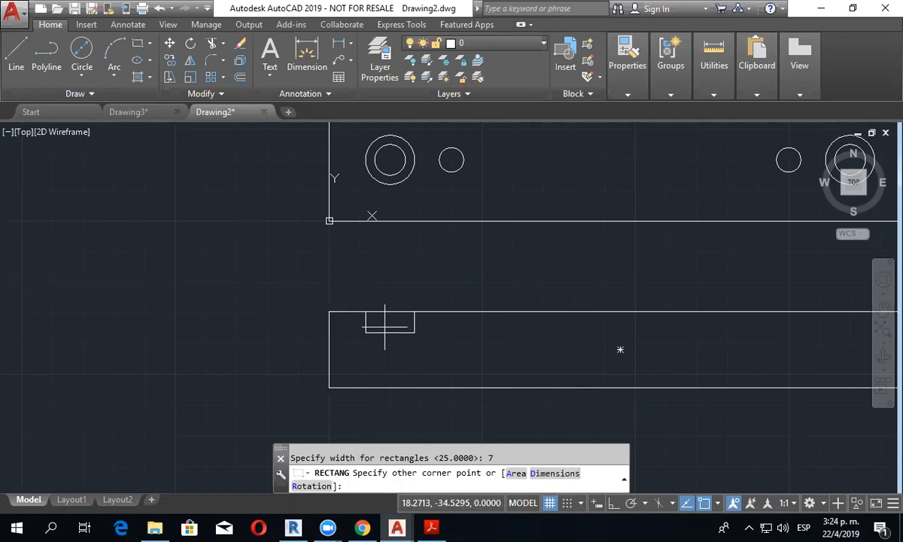
{"action": "left_click", "coordinate": [426, 347]}
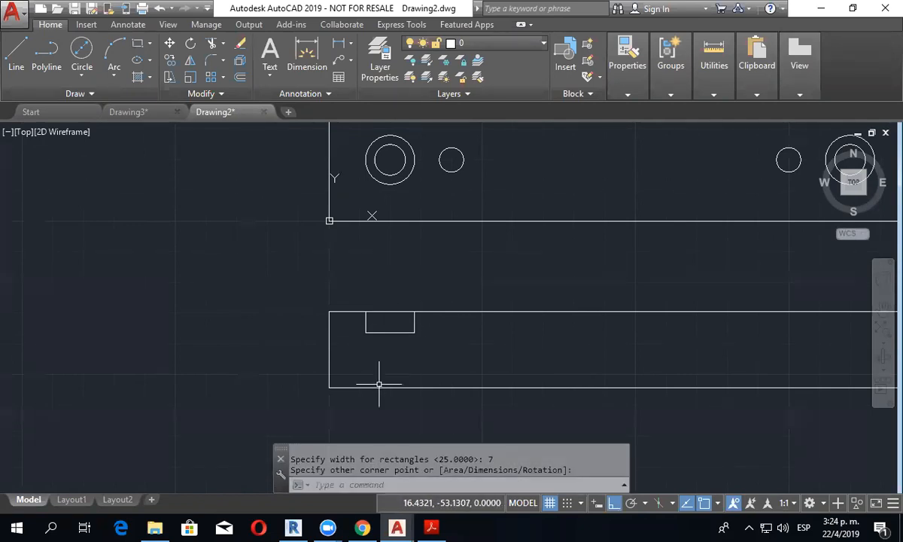
Step: Draw a rectangle from the 16 by 7 rectangle's lower edge to the section's bottom edge, as wide as the inner circle above it
{"action": "key", "text": "alt+Tab"}
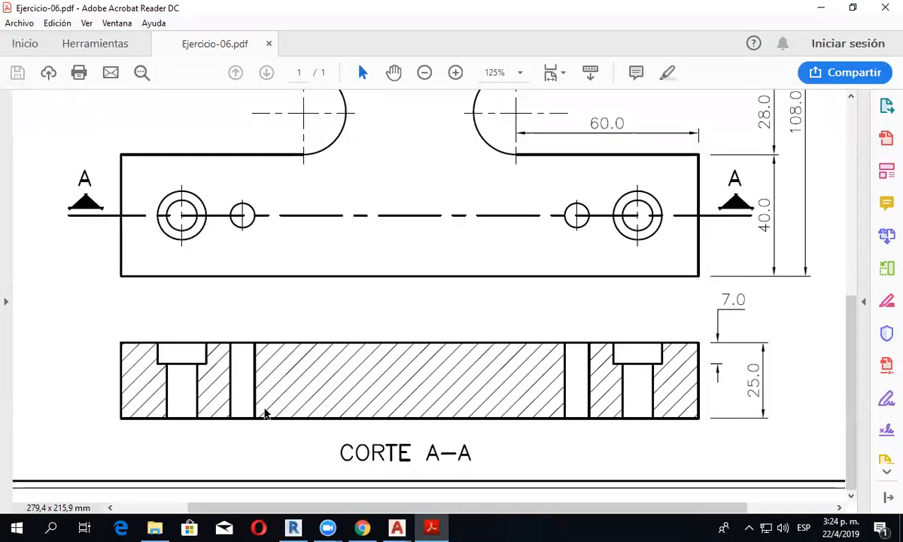
{"action": "mouse_move", "coordinate": [396, 527]}
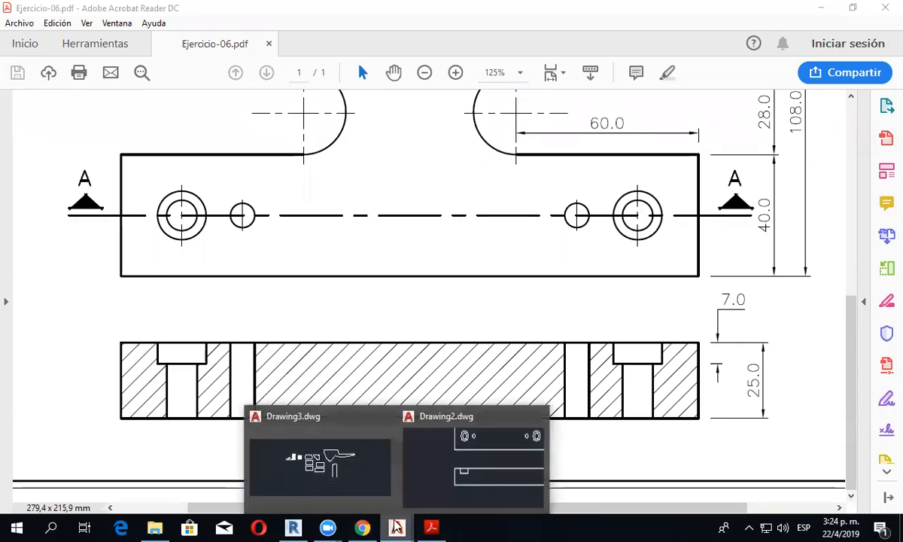
{"action": "left_click", "coordinate": [505, 464]}
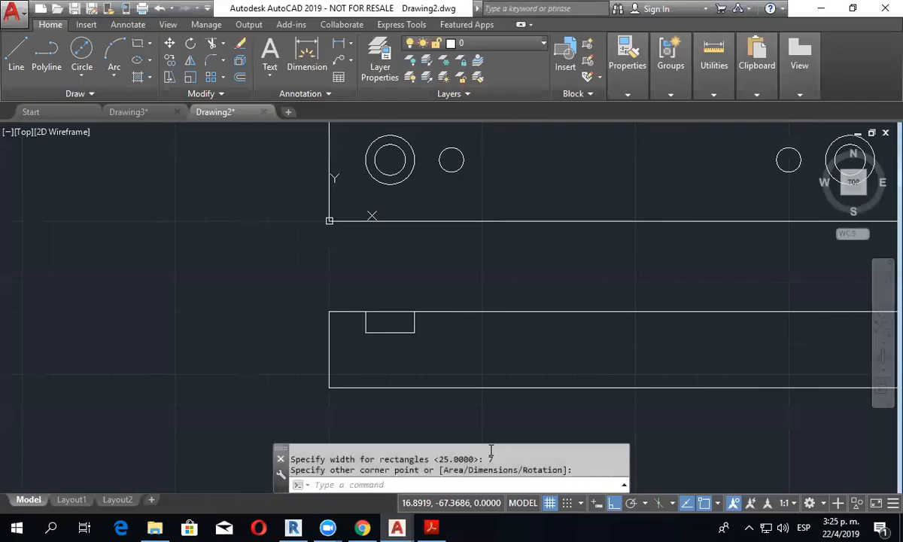
{"action": "left_click", "coordinate": [137, 44]}
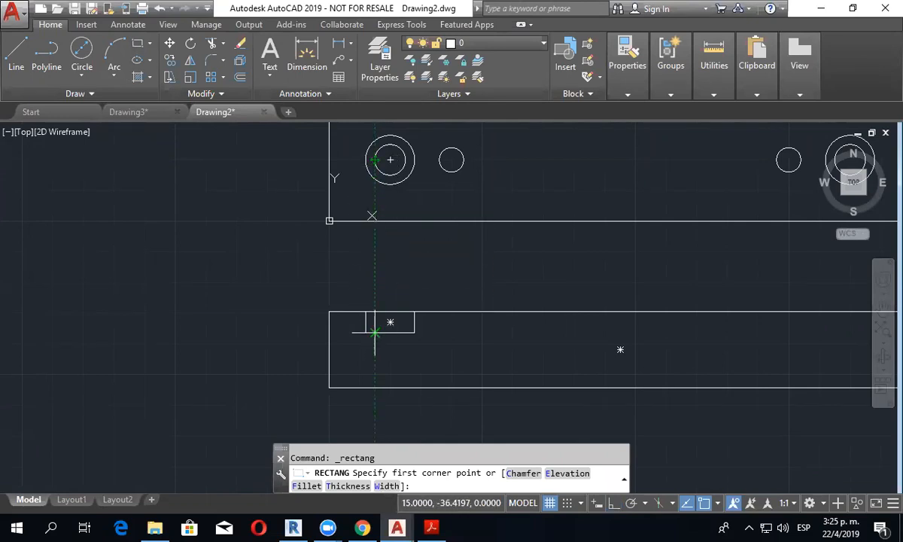
{"action": "left_click", "coordinate": [374, 331]}
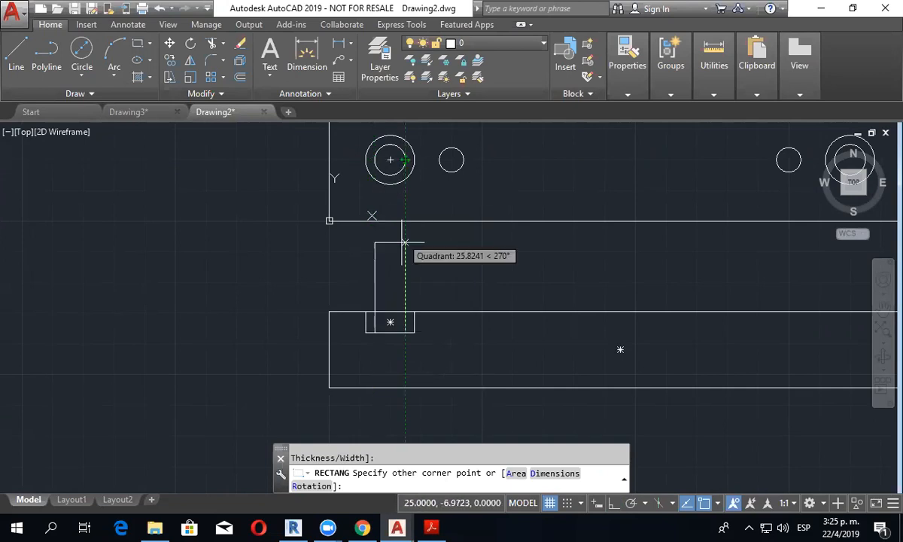
{"action": "left_click", "coordinate": [405, 388]}
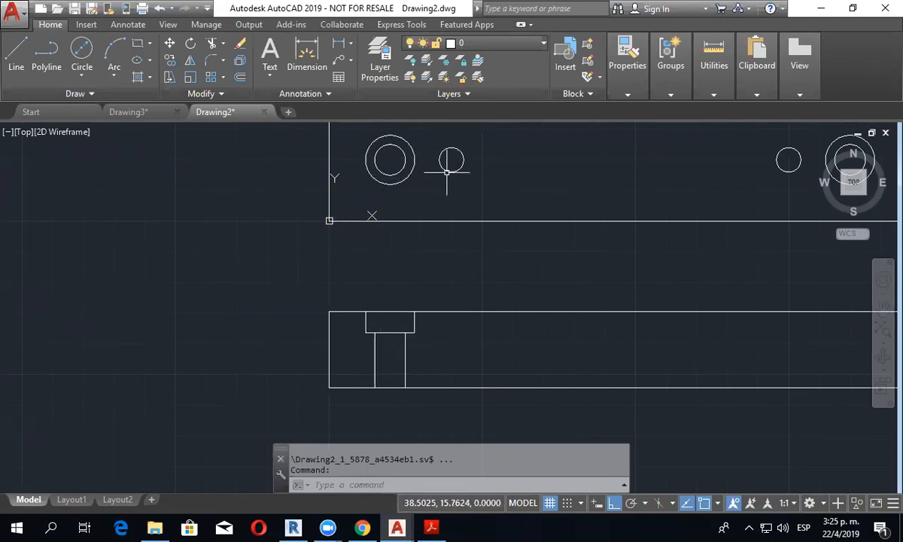
Step: Draw a full-height rectangle in the section, aligned with both sides of the plate's lower-left small circle
{"action": "left_click", "coordinate": [137, 45]}
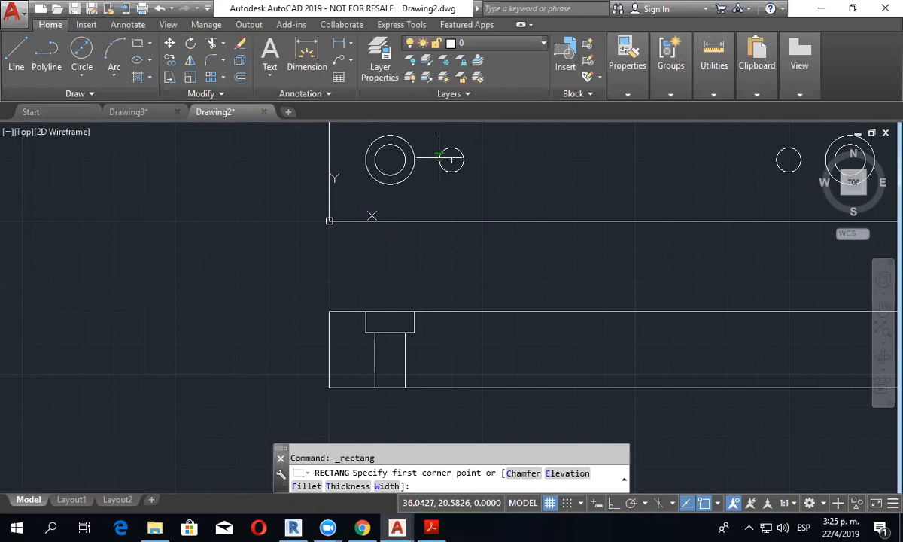
{"action": "left_click", "coordinate": [440, 311]}
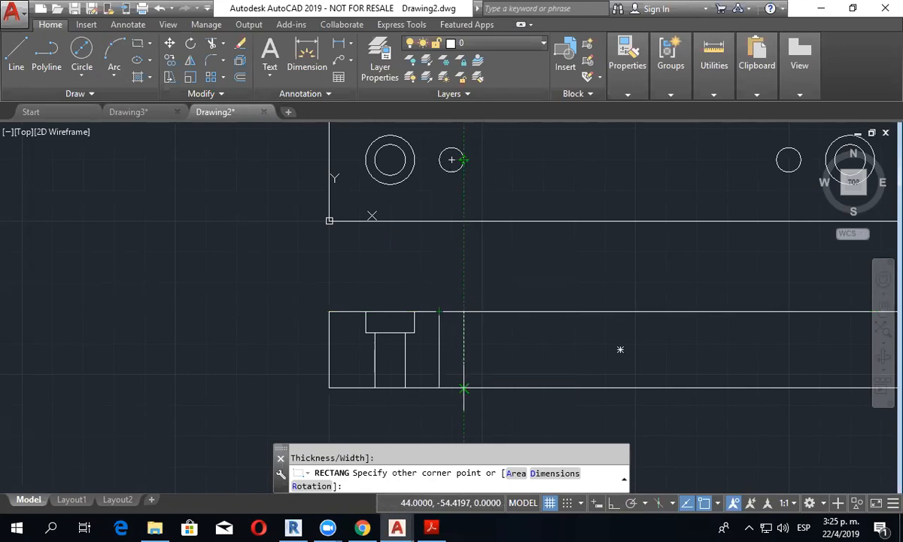
{"action": "key", "text": "Escape"}
Step: Mirror the section's three hole rectangles about a vertical line through the section's centre, keeping the originals
{"action": "scroll", "coordinate": [520, 359], "scroll_direction": "down", "scroll_amount": 3}
{"action": "scroll", "coordinate": [474, 329], "scroll_direction": "up", "scroll_amount": 3}
{"action": "mouse_move", "coordinate": [475, 329]}
{"action": "middle_mouse_down"}
{"action": "mouse_move", "coordinate": [488, 352]}
{"action": "mouse_move", "coordinate": [492, 336]}
{"action": "middle_mouse_up"}
{"action": "scroll", "coordinate": [488, 352], "scroll_direction": "down", "scroll_amount": 2}
{"action": "scroll", "coordinate": [463, 361], "scroll_direction": "up", "scroll_amount": 2}
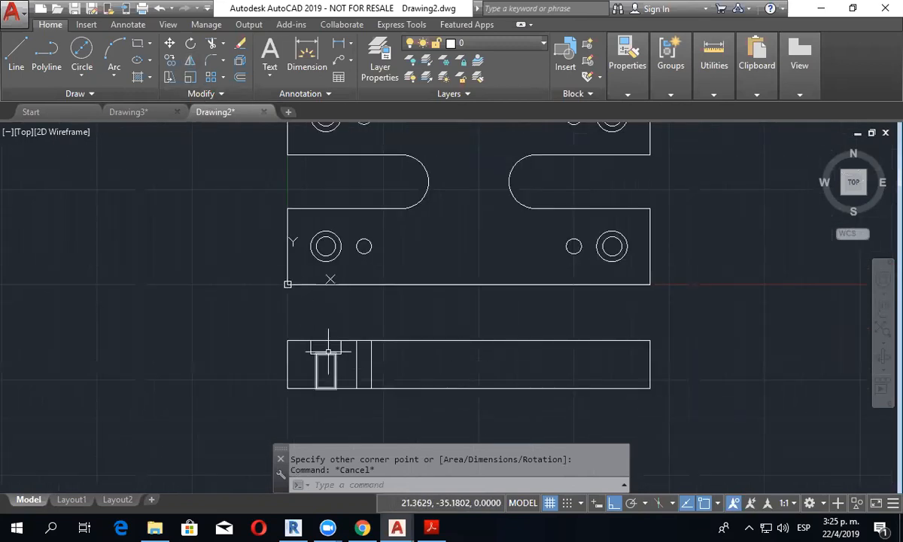
{"action": "left_click", "coordinate": [191, 61]}
{"action": "left_click", "coordinate": [298, 326]}
{"action": "left_click", "coordinate": [399, 416]}
{"action": "key", "text": "Return"}
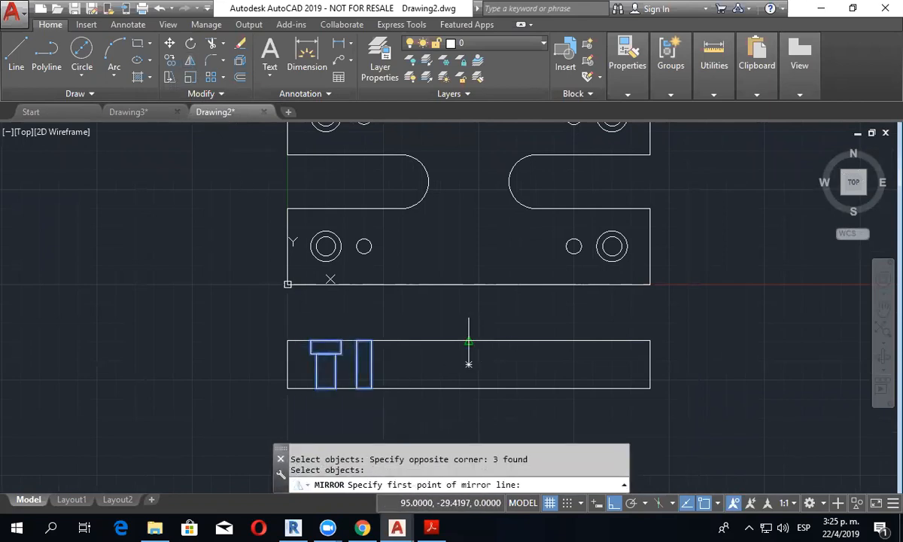
{"action": "left_click", "coordinate": [468, 364]}
{"action": "left_click", "coordinate": [468, 416]}
{"action": "right_click", "coordinate": [467, 265]}
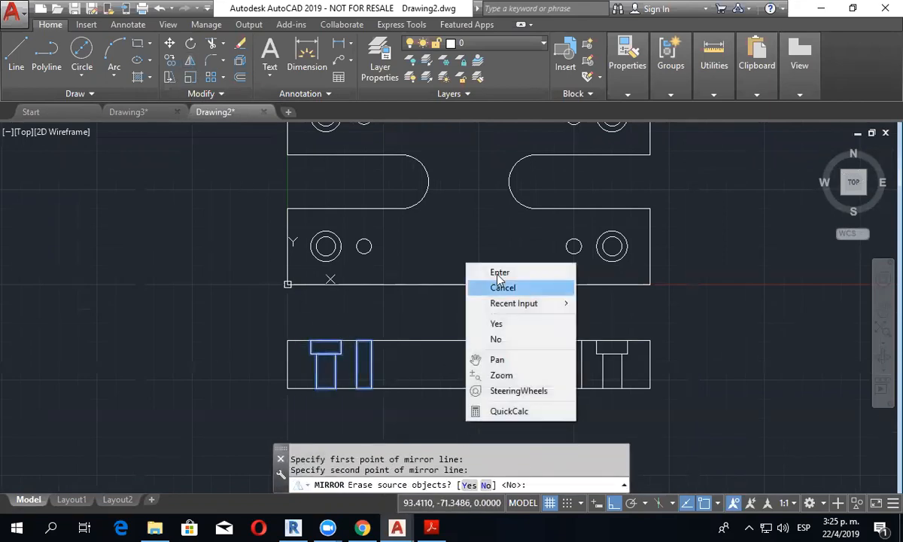
{"action": "left_click", "coordinate": [501, 271]}
Step: Hatch the section's two solid areas left of the small hole and the large central area with the ANSI31 pattern
{"action": "scroll", "coordinate": [550, 412], "scroll_direction": "down", "scroll_amount": 4}
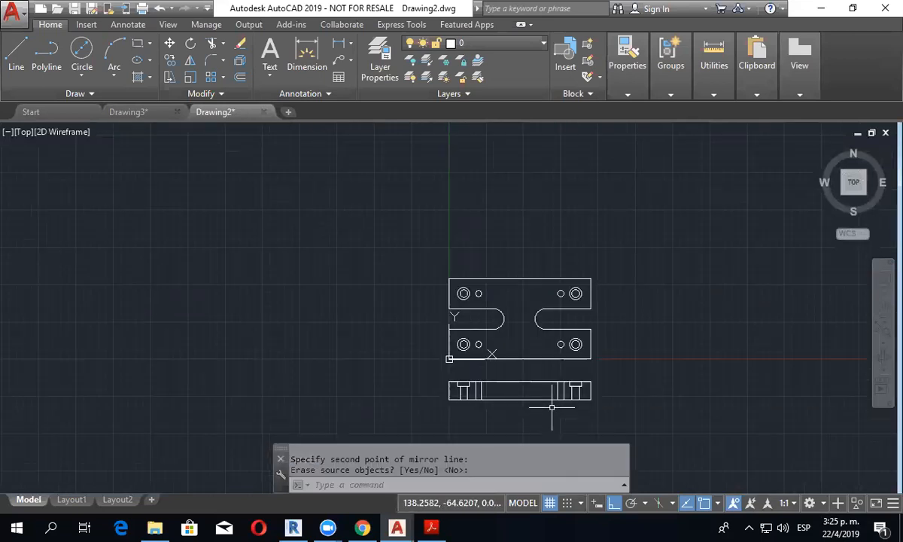
{"action": "scroll", "coordinate": [551, 408], "scroll_direction": "up", "scroll_amount": 3}
{"action": "middle_click_drag", "start_coordinate": [549, 357], "coordinate": [501, 397]}
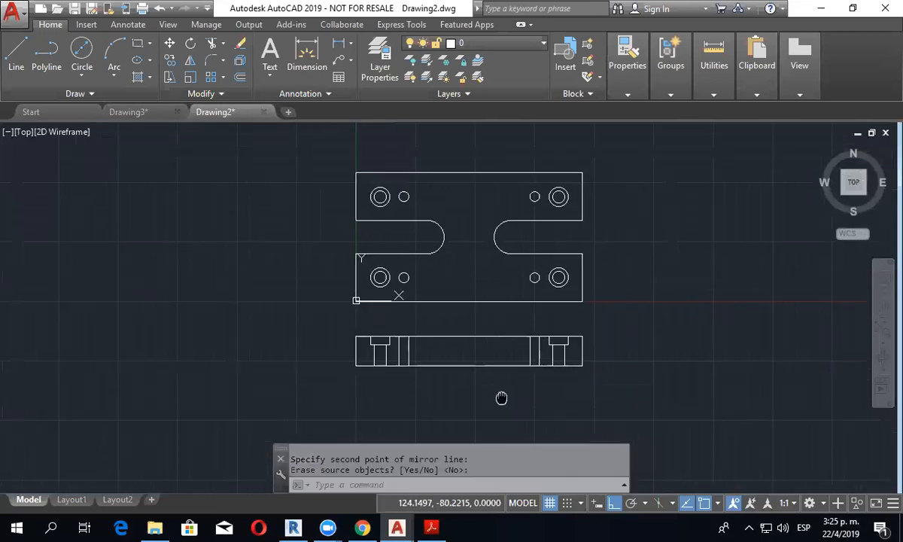
{"action": "scroll", "coordinate": [501, 397], "scroll_direction": "up", "scroll_amount": 2}
{"action": "scroll", "coordinate": [514, 357], "scroll_direction": "down", "scroll_amount": 2}
{"action": "middle_click_drag", "start_coordinate": [514, 357], "coordinate": [480, 347]}
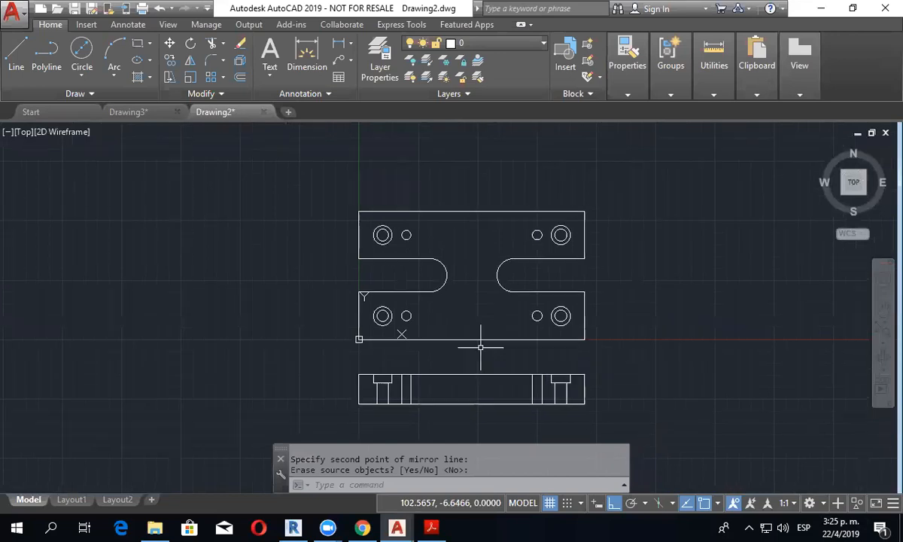
{"action": "left_click", "coordinate": [149, 79]}
{"action": "left_click", "coordinate": [138, 96]}
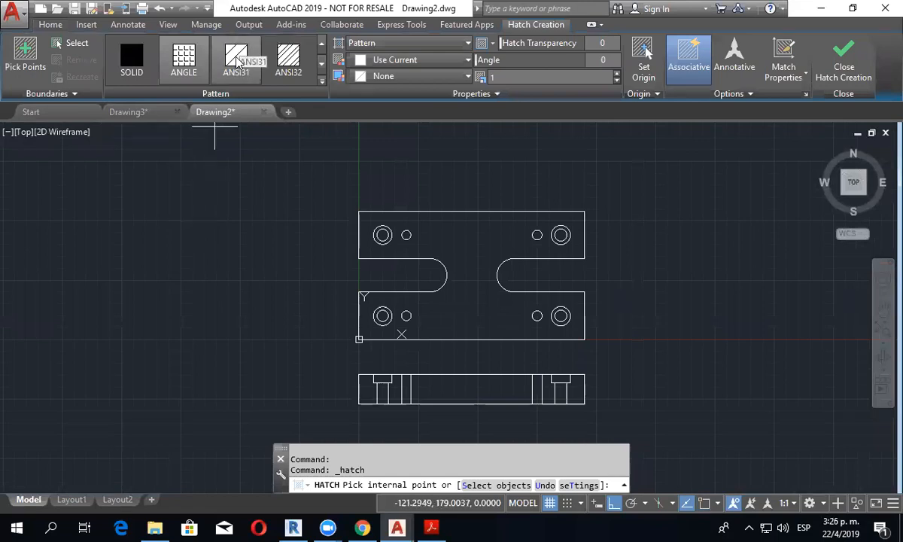
{"action": "left_click", "coordinate": [238, 62]}
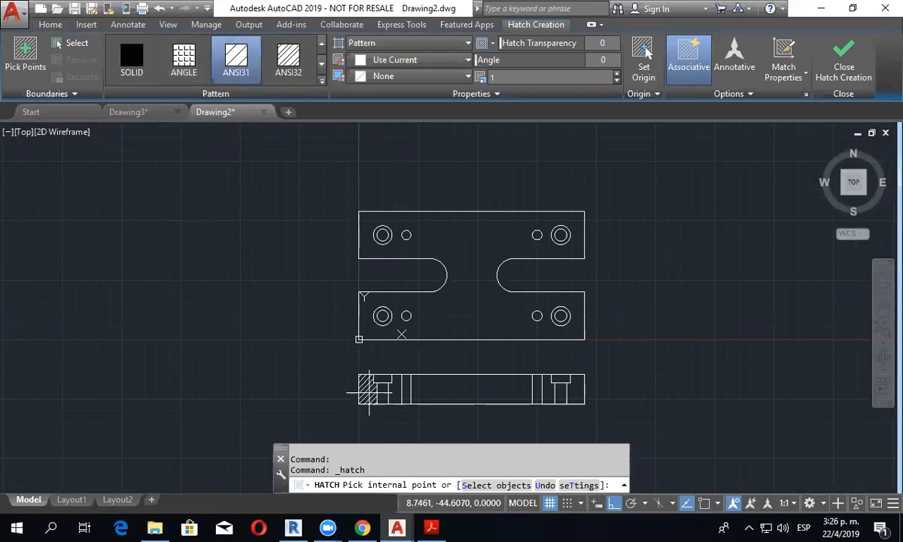
{"action": "scroll", "coordinate": [370, 390], "scroll_direction": "up", "scroll_amount": 2}
{"action": "left_click", "coordinate": [369, 390]}
{"action": "left_click", "coordinate": [412, 388]}
{"action": "left_click", "coordinate": [471, 361]}
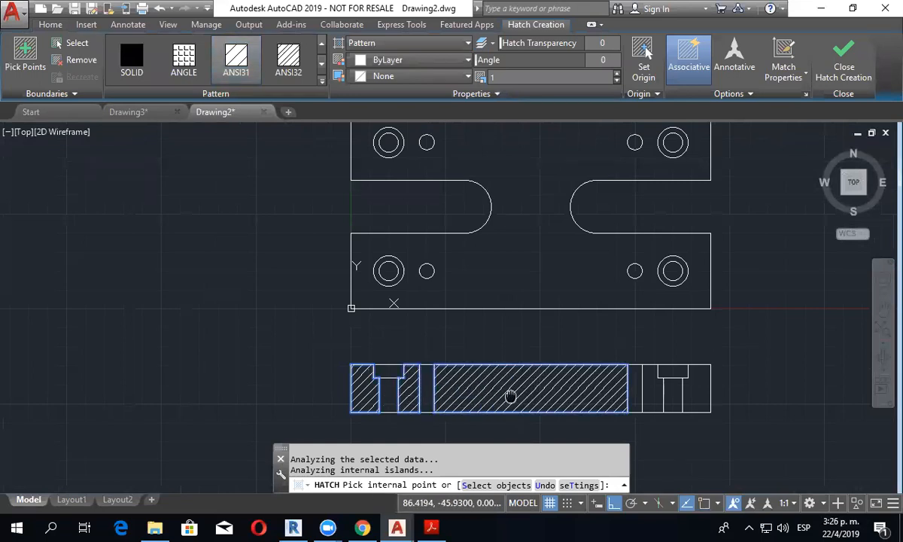
Step: Add the two solid areas on either side of the section's right counterbored hole to the ANSI31 hatch, and finish the hatch
{"action": "middle_click_drag", "start_coordinate": [510, 396], "coordinate": [325, 352]}
{"action": "left_click", "coordinate": [468, 348]}
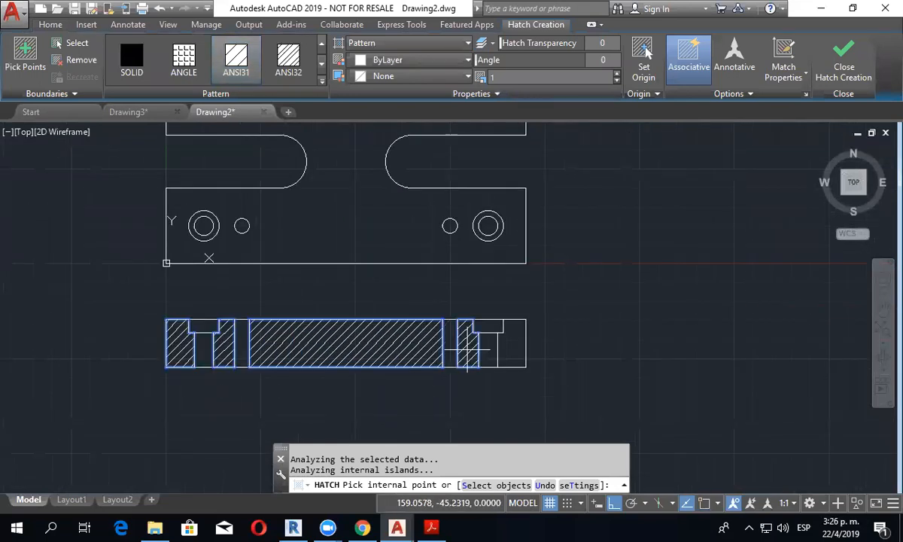
{"action": "left_click", "coordinate": [512, 345]}
{"action": "scroll", "coordinate": [446, 376], "scroll_direction": "down", "scroll_amount": 2}
{"action": "middle_click_drag", "start_coordinate": [423, 381], "coordinate": [504, 354]}
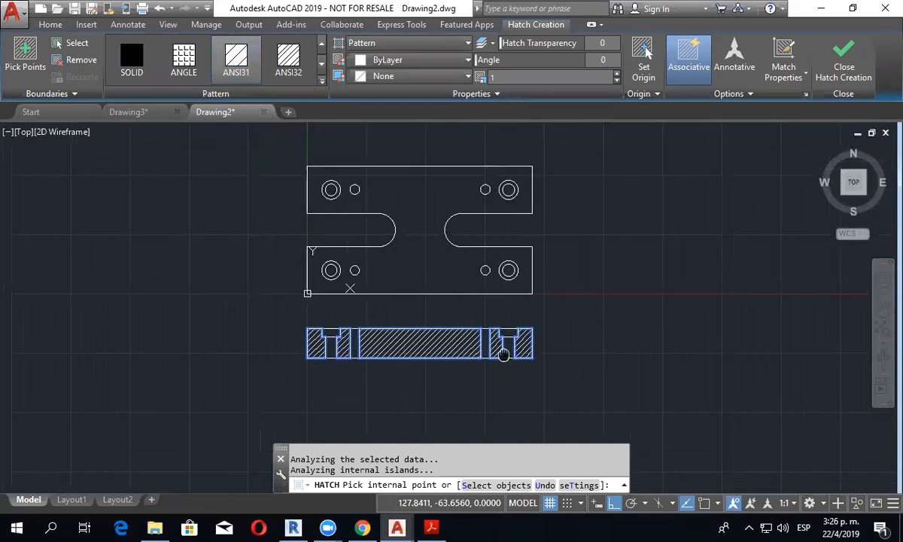
{"action": "right_click", "coordinate": [509, 155]}
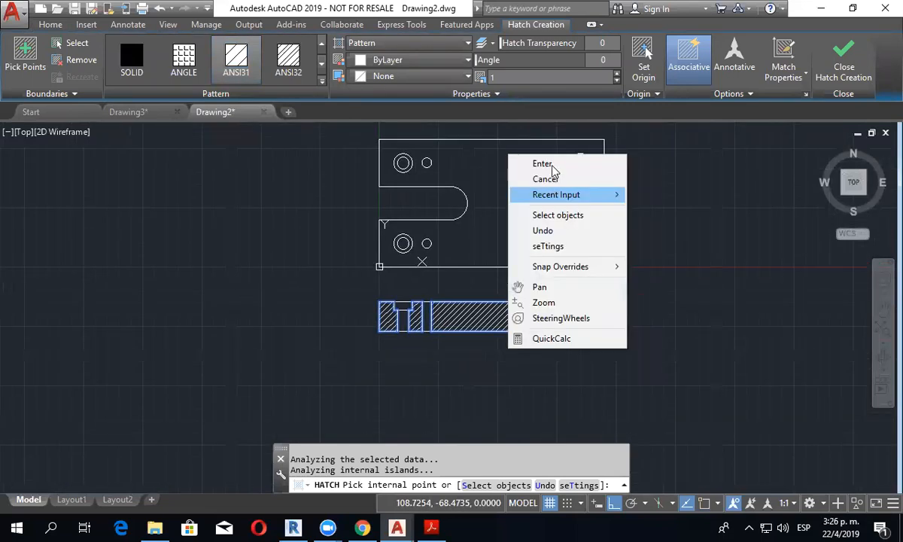
{"action": "left_click", "coordinate": [542, 164]}
{"action": "middle_click_drag", "start_coordinate": [525, 311], "coordinate": [514, 347]}
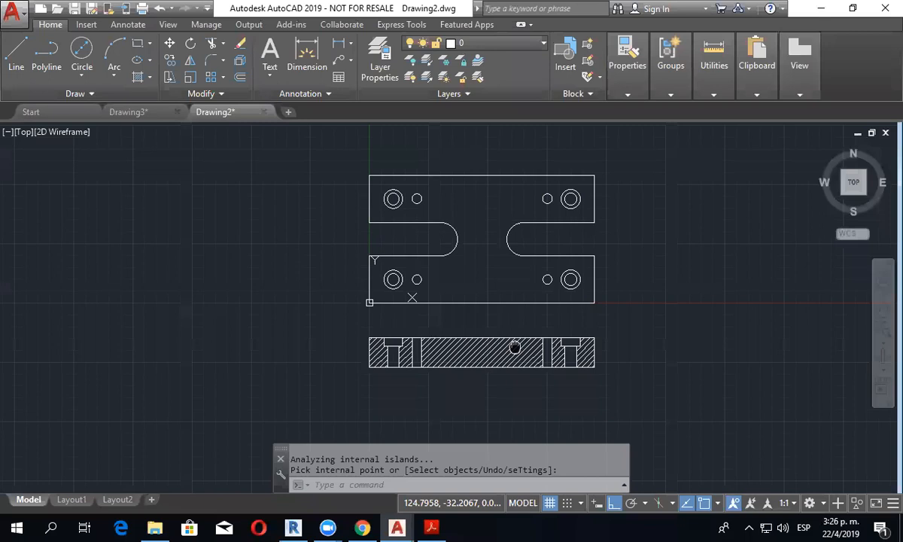
Step: Review the finished plate top view and the hatched section beneath it
{"action": "scroll", "coordinate": [515, 347], "scroll_direction": "up", "scroll_amount": 1}
{"action": "middle_click", "coordinate": [607, 335]}
{"action": "middle_click", "coordinate": [607, 335]}
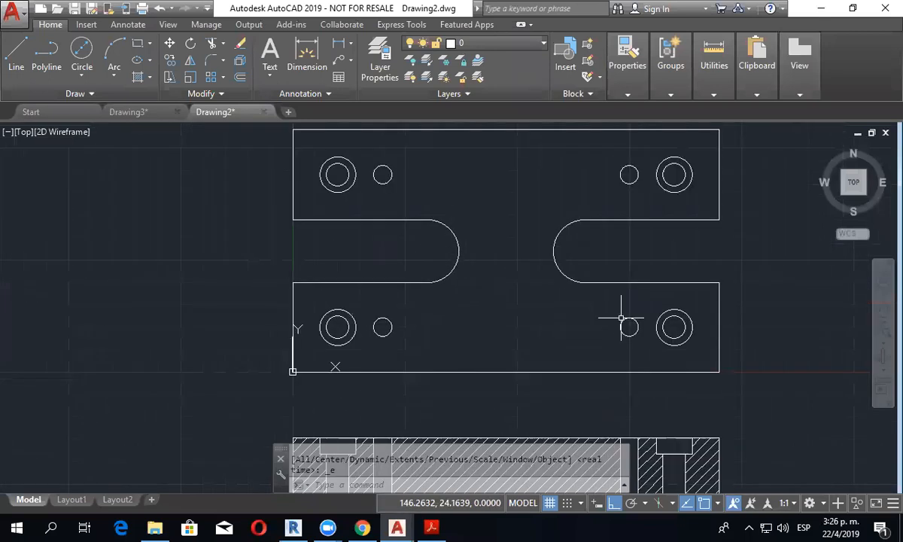
{"action": "scroll", "coordinate": [712, 330], "scroll_direction": "down", "scroll_amount": 4}
{"action": "middle_click_drag", "start_coordinate": [710, 329], "coordinate": [554, 299]}
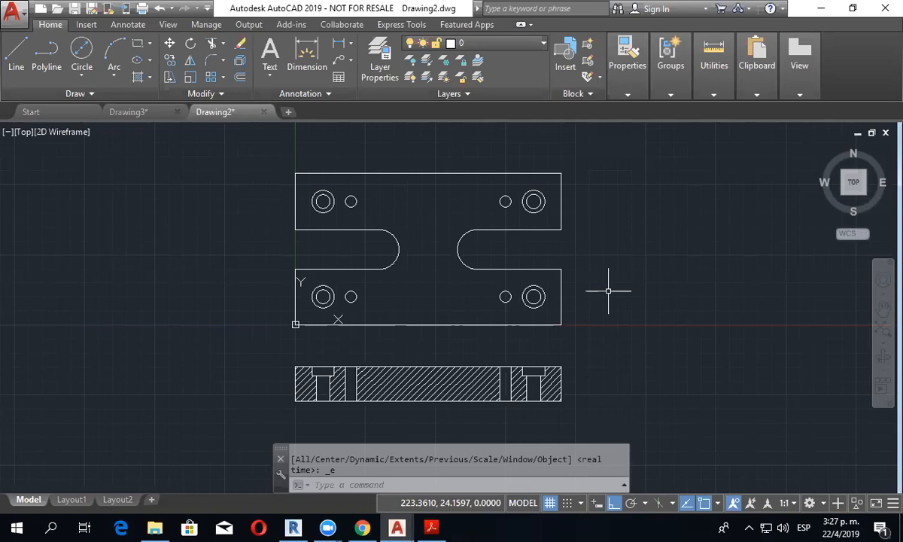
{"action": "middle_click_drag", "start_coordinate": [579, 347], "coordinate": [615, 345]}
{"action": "middle_click", "coordinate": [615, 345]}
{"action": "middle_click", "coordinate": [615, 346]}
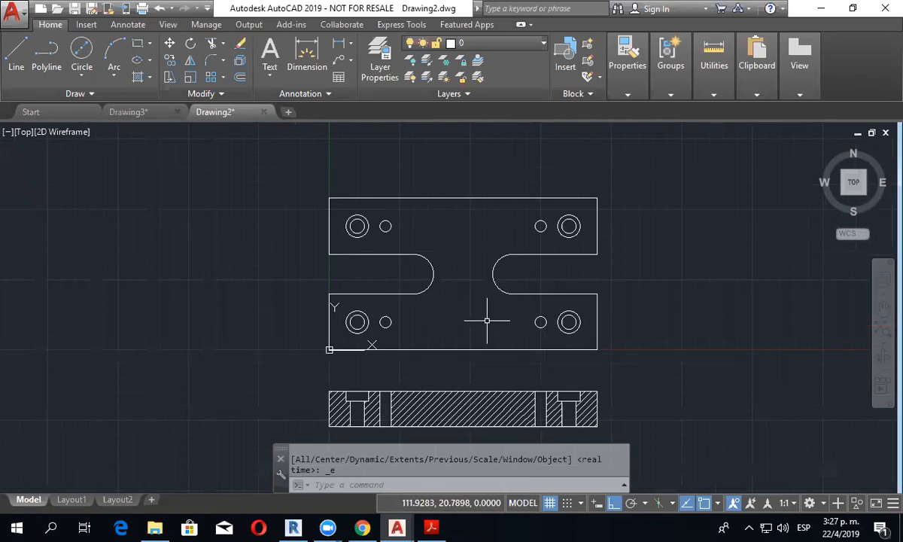
{"action": "mouse_move", "coordinate": [434, 526]}
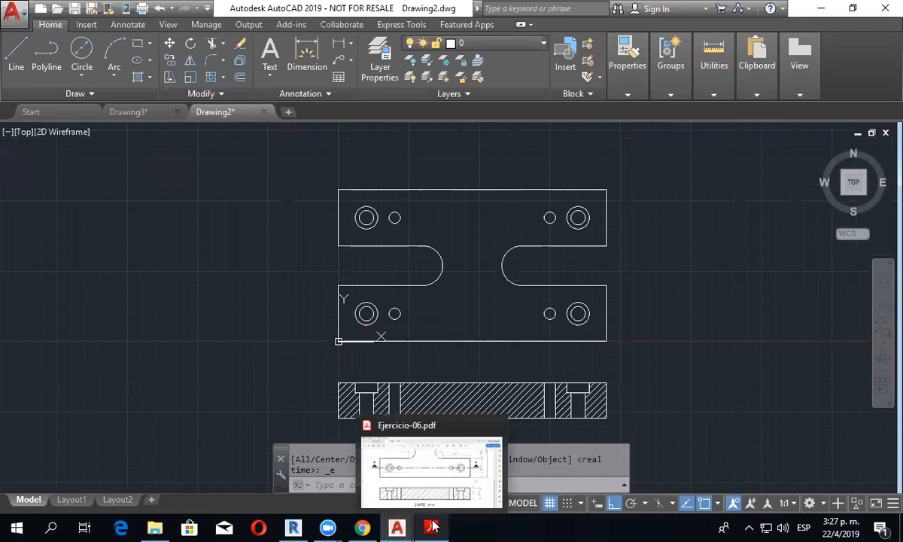
{"action": "left_click", "coordinate": [288, 334]}
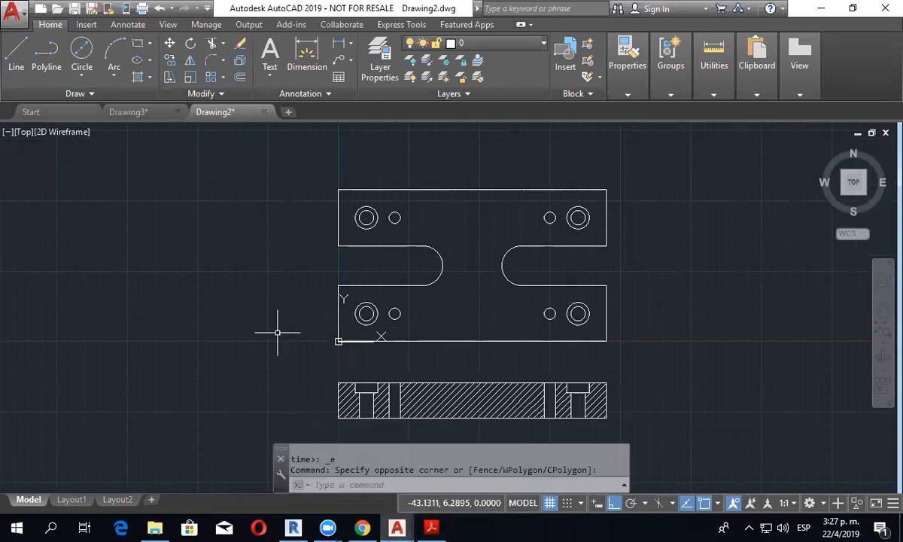
Step: Save the drawing as Ejercicio 6 in the Autocad folder
{"action": "left_click", "coordinate": [75, 9]}
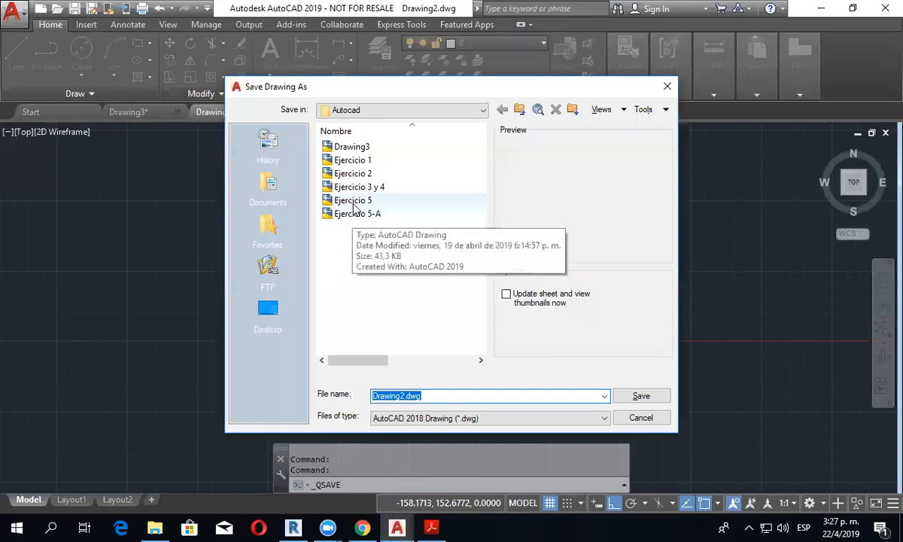
{"action": "left_click", "coordinate": [354, 200]}
{"action": "left_click", "coordinate": [416, 394]}
{"action": "double_click", "coordinate": [416, 394]}
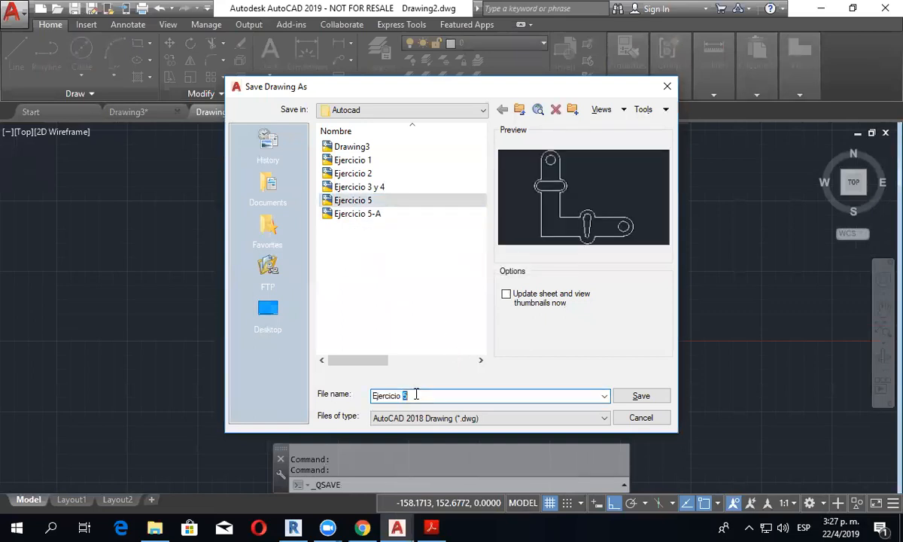
{"action": "type", "text": "6"}
{"action": "left_click", "coordinate": [636, 398]}
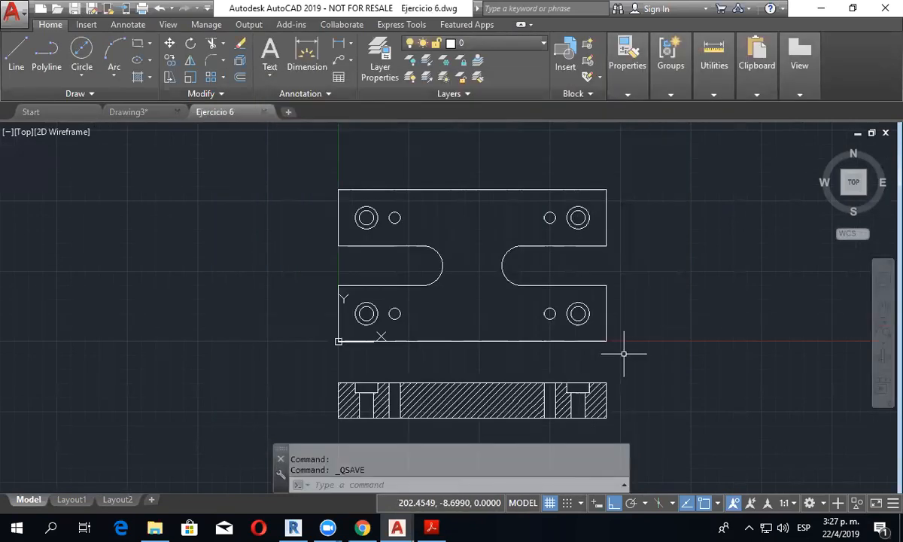
{"action": "middle_click_drag", "start_coordinate": [590, 361], "coordinate": [433, 366]}
{"action": "mouse_move", "coordinate": [203, 110]}
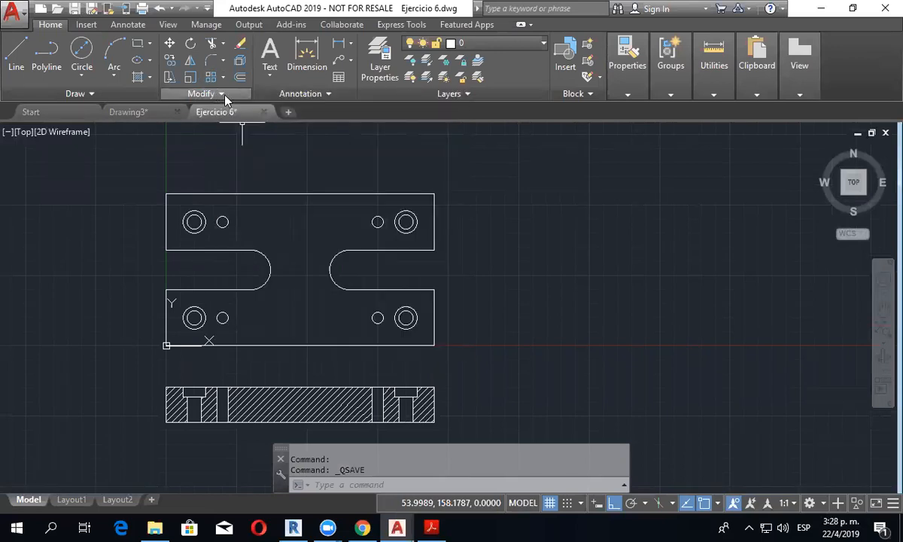
{"action": "left_click", "coordinate": [224, 95]}
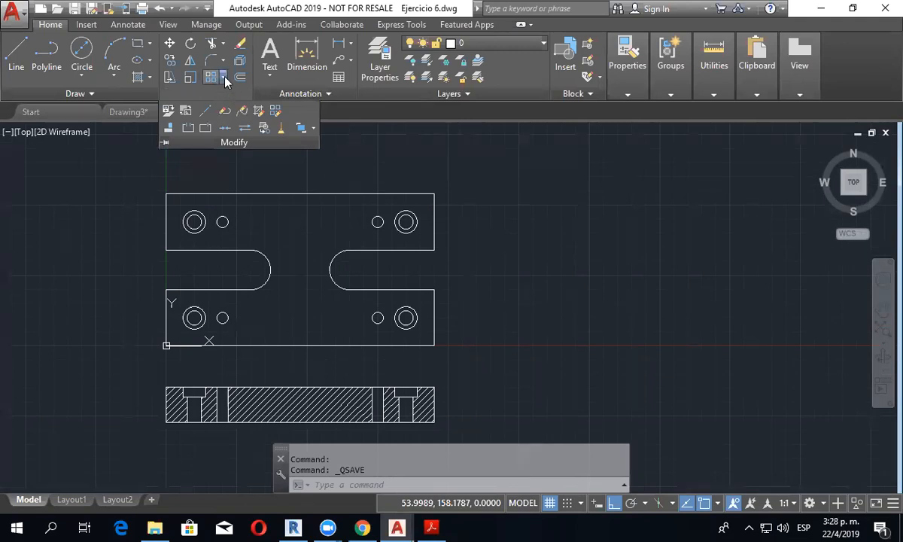
{"action": "left_click", "coordinate": [224, 77]}
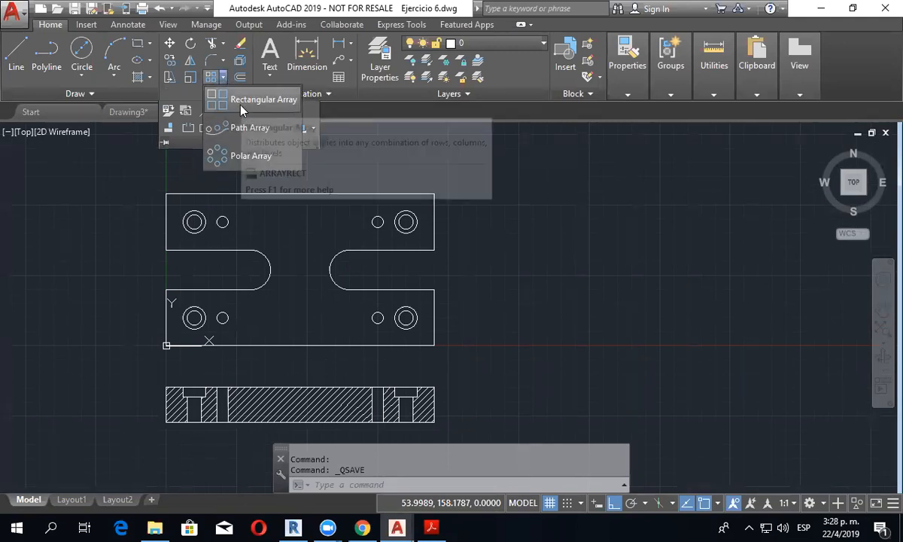
{"action": "key", "text": "Escape"}
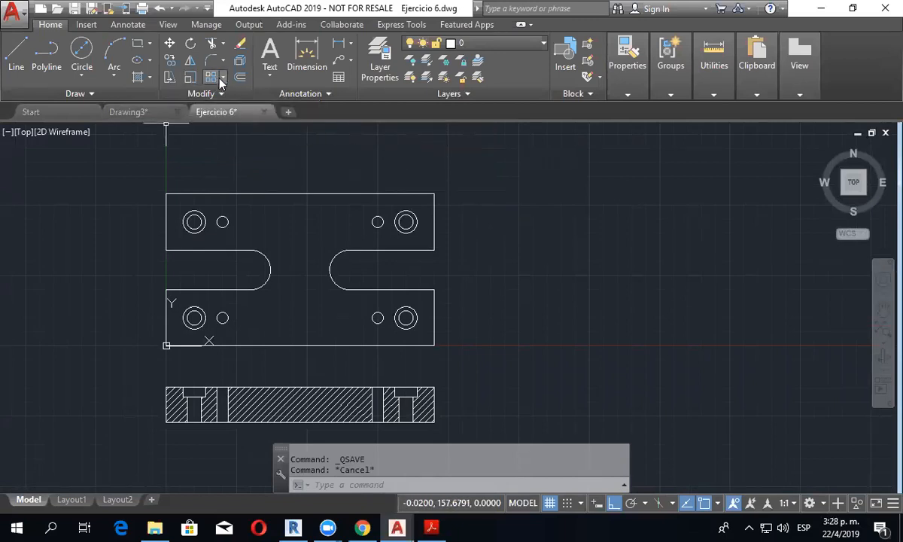
Step: Draw a circle with a radius of about 14 in the empty area beside the plate's upper right
{"action": "middle_click_drag", "start_coordinate": [590, 258], "coordinate": [435, 251]}
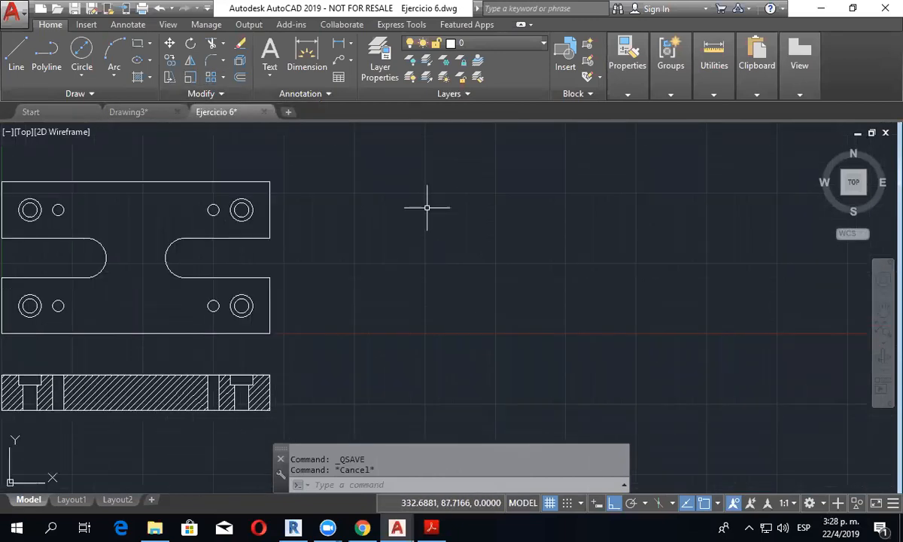
{"action": "left_click", "coordinate": [85, 76]}
{"action": "left_click", "coordinate": [91, 100]}
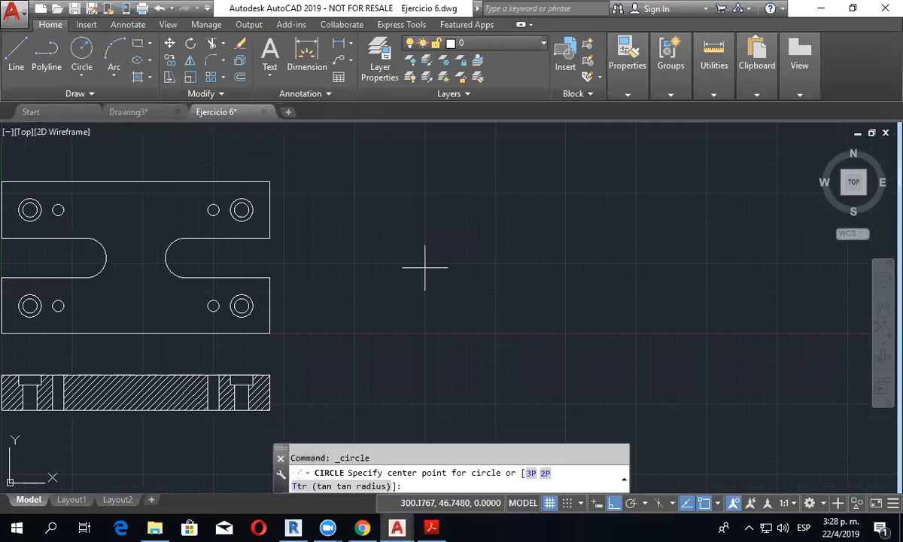
{"action": "left_click", "coordinate": [430, 198]}
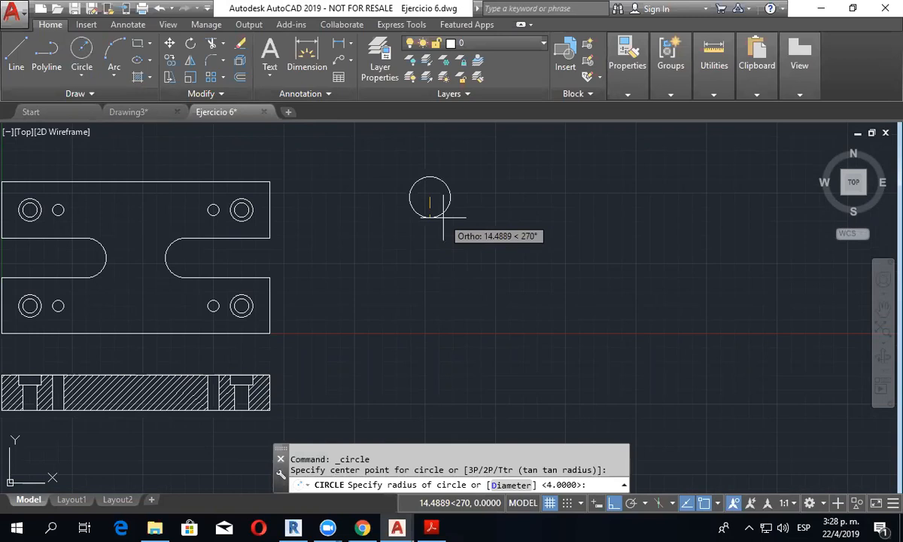
{"action": "left_click", "coordinate": [440, 216]}
{"action": "middle_click_drag", "start_coordinate": [444, 248], "coordinate": [432, 286]}
{"action": "scroll", "coordinate": [462, 192], "scroll_direction": "up", "scroll_amount": 2}
{"action": "middle_click_drag", "start_coordinate": [462, 192], "coordinate": [419, 252]}
{"action": "scroll", "coordinate": [463, 194], "scroll_direction": "down", "scroll_amount": 2}
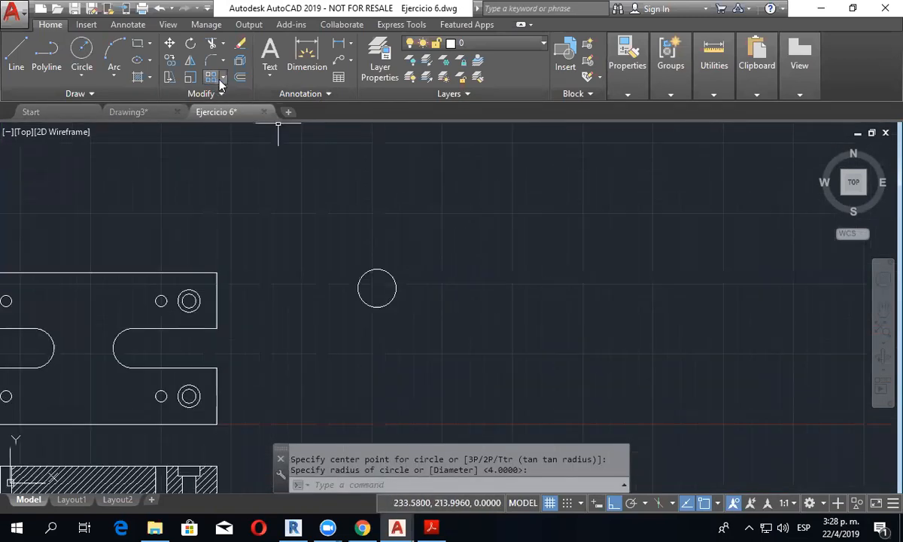
Step: Create an associative rectangular array from the new circle
{"action": "left_click", "coordinate": [222, 77]}
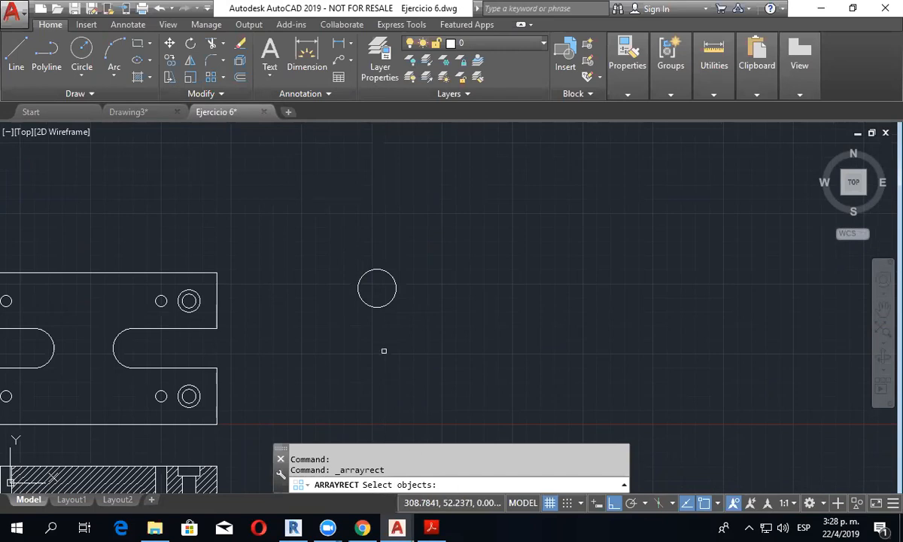
{"action": "left_click", "coordinate": [389, 304]}
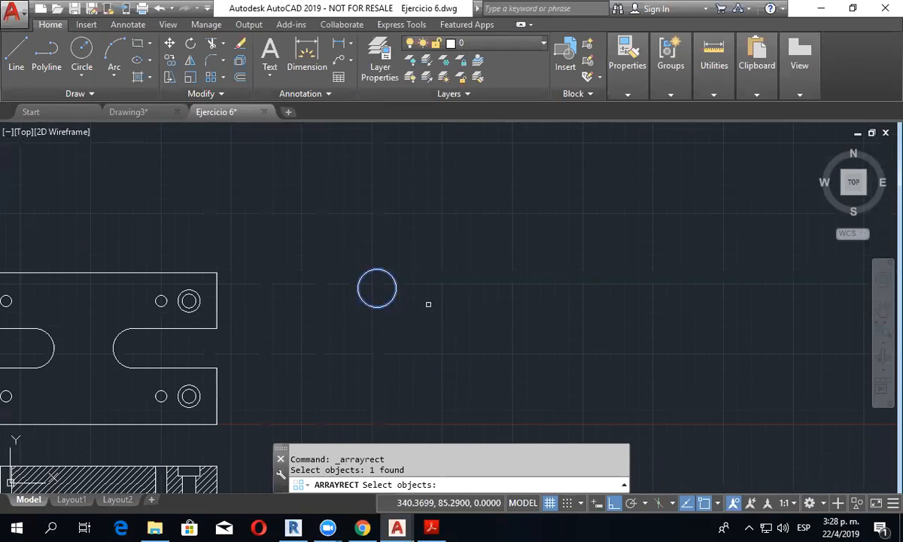
{"action": "key", "text": "Return"}
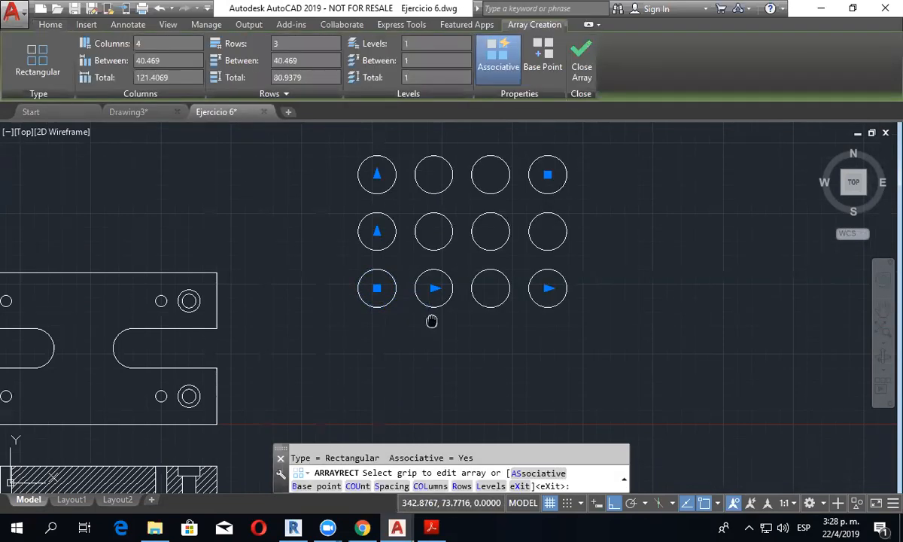
{"action": "middle_click_drag", "start_coordinate": [430, 317], "coordinate": [427, 348]}
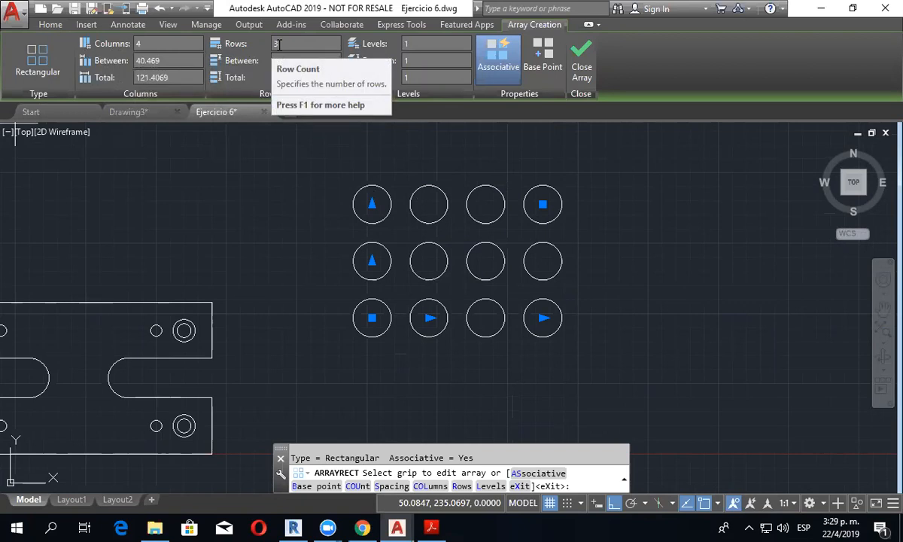
{"action": "left_click", "coordinate": [165, 60]}
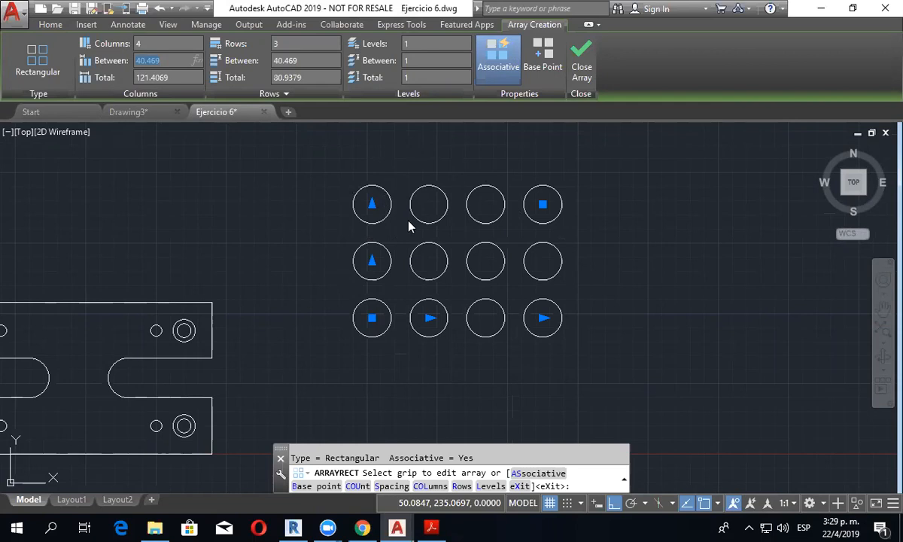
{"action": "middle_click_drag", "start_coordinate": [443, 278], "coordinate": [494, 298]}
Step: Set the circle array to 5 columns and 5 rows
{"action": "left_click", "coordinate": [150, 43]}
{"action": "type", "text": "5"}
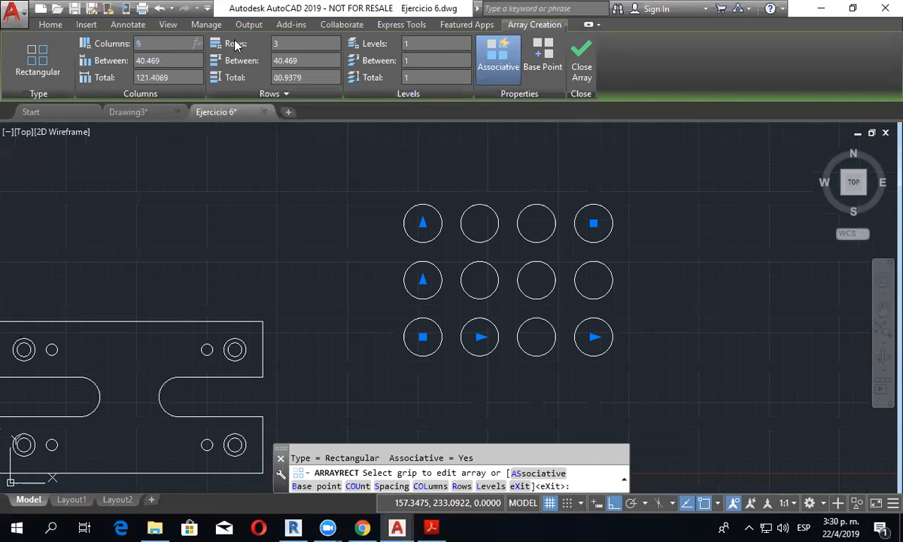
{"action": "left_click", "coordinate": [285, 45]}
{"action": "type", "text": "5"}
{"action": "key", "text": "Return"}
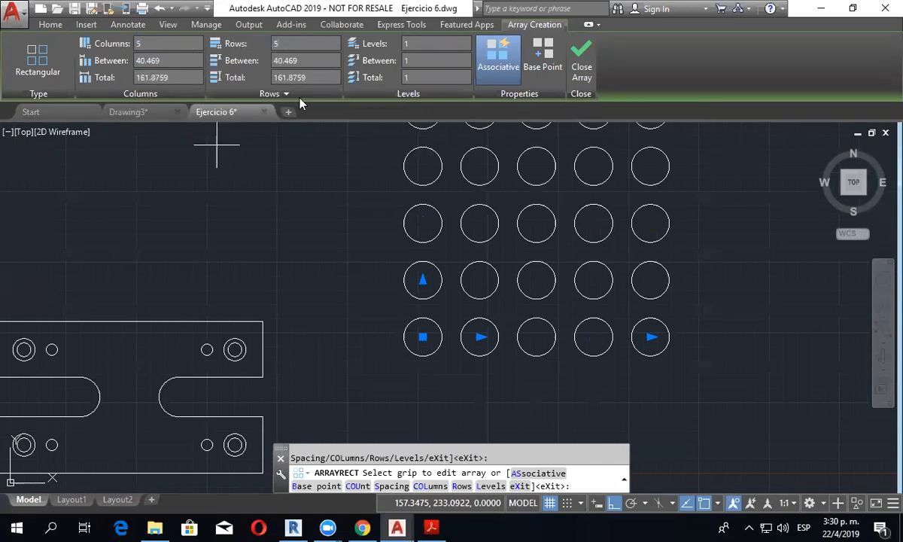
{"action": "scroll", "coordinate": [435, 294], "scroll_direction": "down", "scroll_amount": 2}
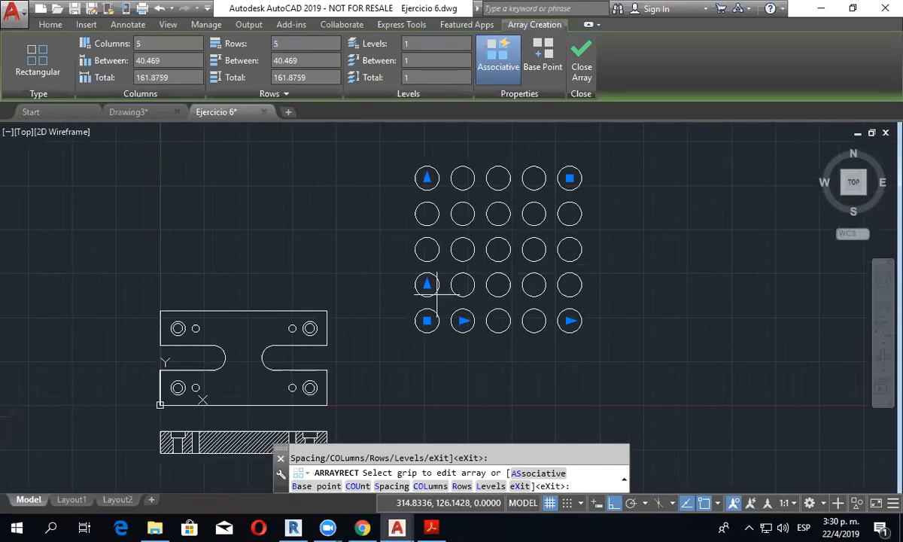
Step: Set the spacing between the array's columns and between its rows to 50
{"action": "scroll", "coordinate": [437, 294], "scroll_direction": "up", "scroll_amount": 2}
{"action": "middle_click_drag", "start_coordinate": [554, 300], "coordinate": [547, 295]}
{"action": "left_click_drag", "start_coordinate": [163, 60], "coordinate": [106, 60]}
{"action": "type", "text": "50"}
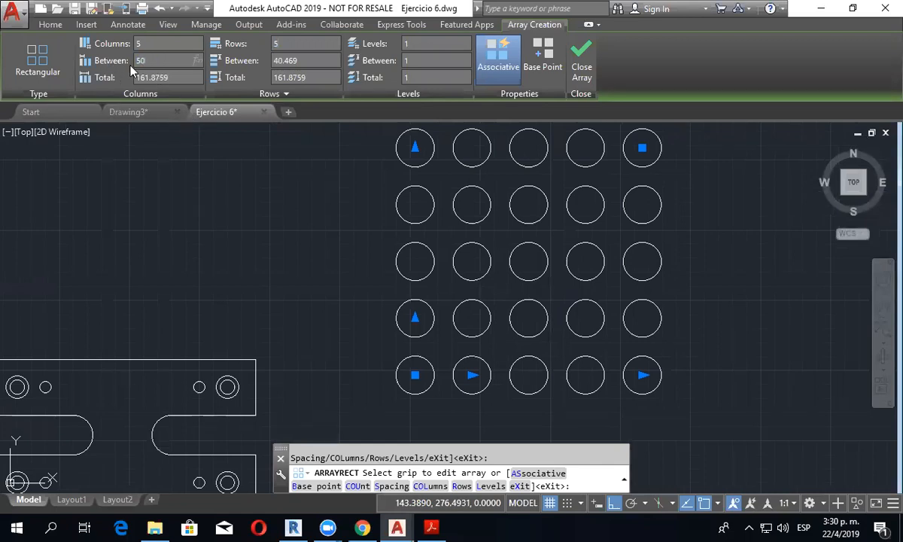
{"action": "left_click_drag", "start_coordinate": [315, 62], "coordinate": [256, 60]}
{"action": "type", "text": "50"}
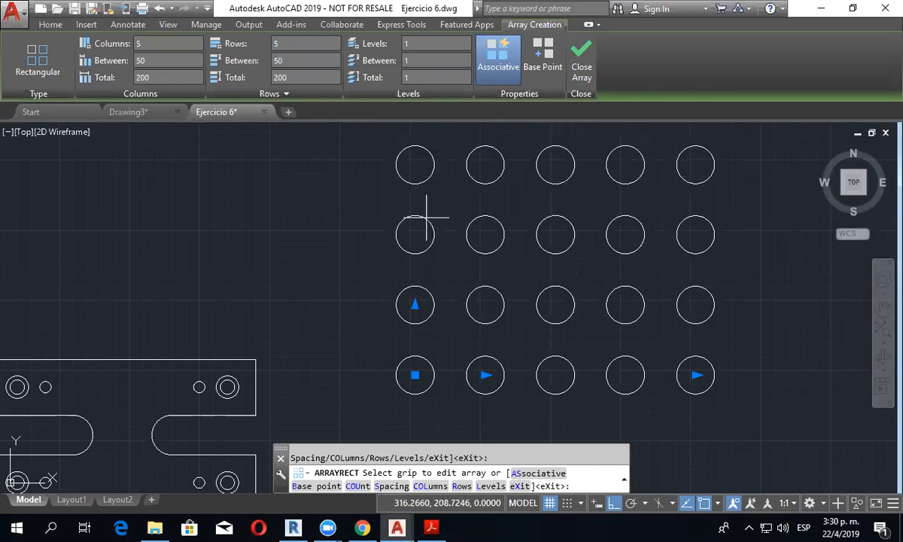
Step: Stretch the circle array upward in the drawing until it has 8 rows
{"action": "scroll", "coordinate": [441, 235], "scroll_direction": "down", "scroll_amount": 2}
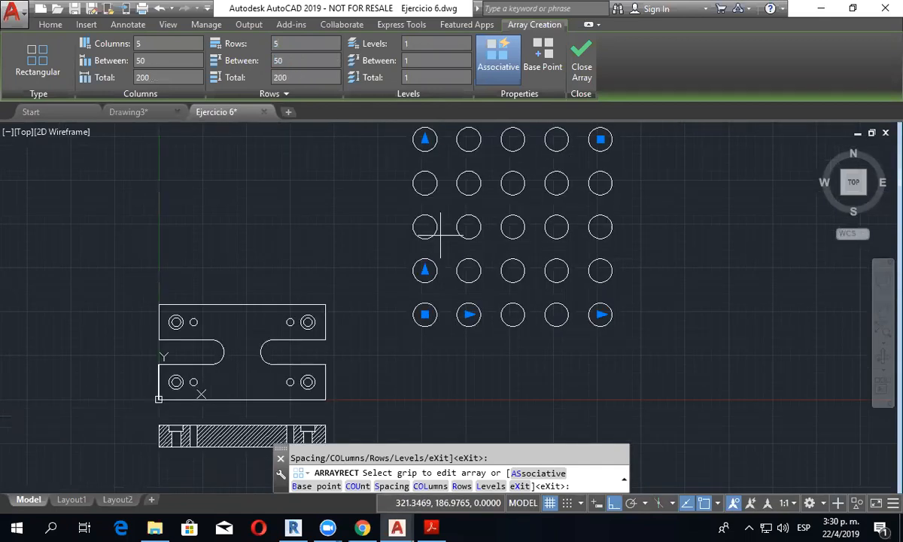
{"action": "middle_click_drag", "start_coordinate": [441, 236], "coordinate": [433, 274]}
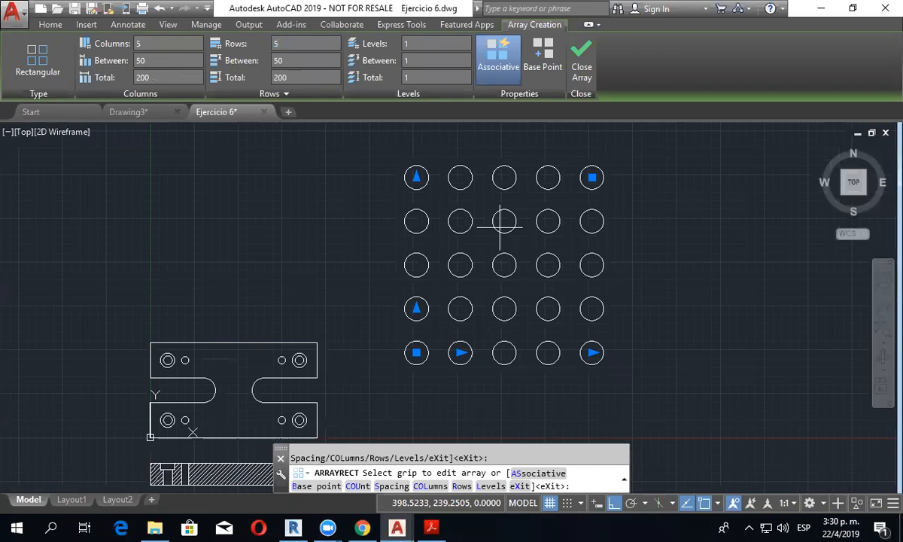
{"action": "scroll", "coordinate": [542, 256], "scroll_direction": "up", "scroll_amount": 2}
{"action": "scroll", "coordinate": [512, 306], "scroll_direction": "down", "scroll_amount": 2}
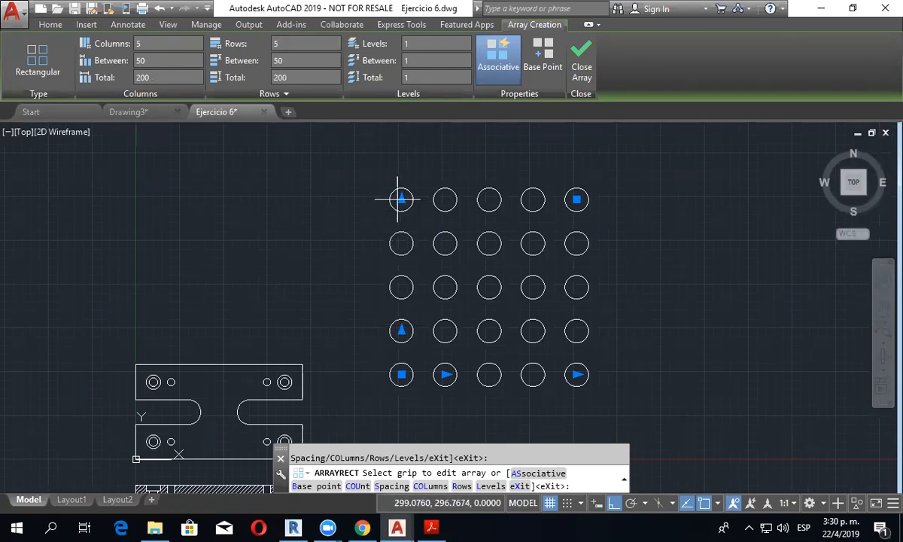
{"action": "scroll", "coordinate": [399, 200], "scroll_direction": "down", "scroll_amount": 2}
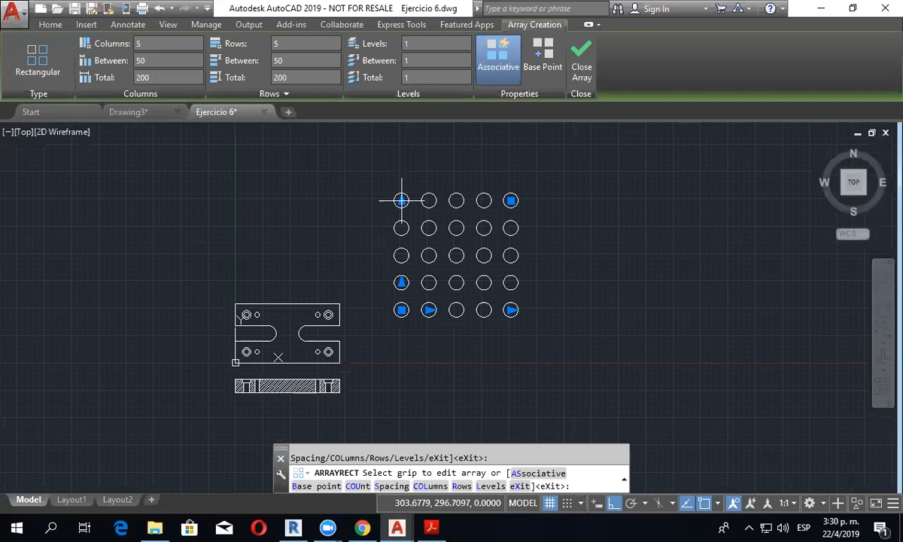
{"action": "middle_click_drag", "start_coordinate": [401, 200], "coordinate": [398, 250]}
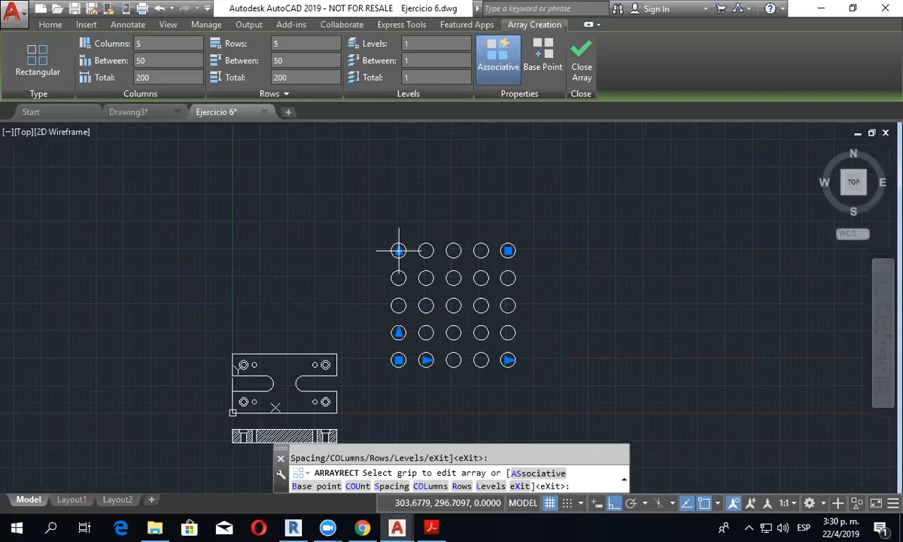
{"action": "left_click", "coordinate": [399, 250]}
{"action": "left_click", "coordinate": [400, 170]}
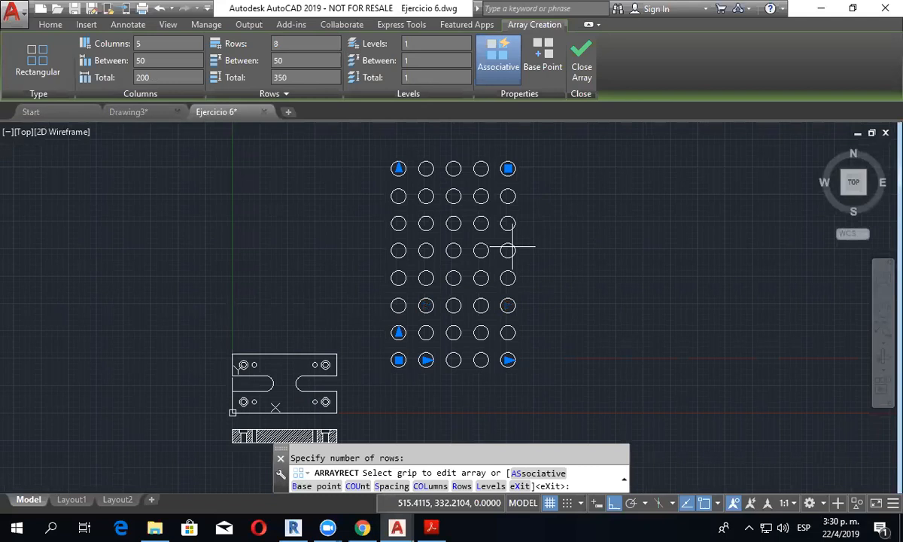
Step: Stretch the circle array sideways in the drawing until it has 11 columns
{"action": "left_click", "coordinate": [509, 360]}
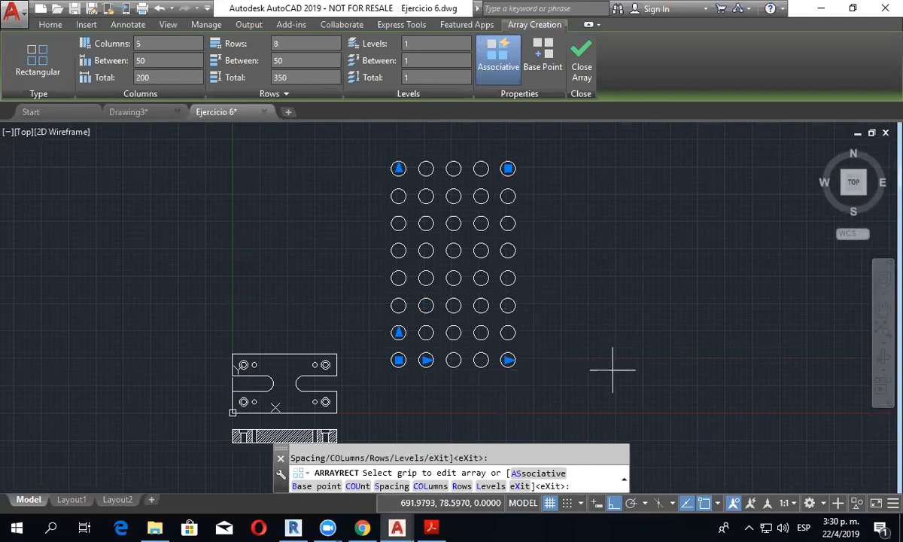
{"action": "left_click", "coordinate": [508, 360]}
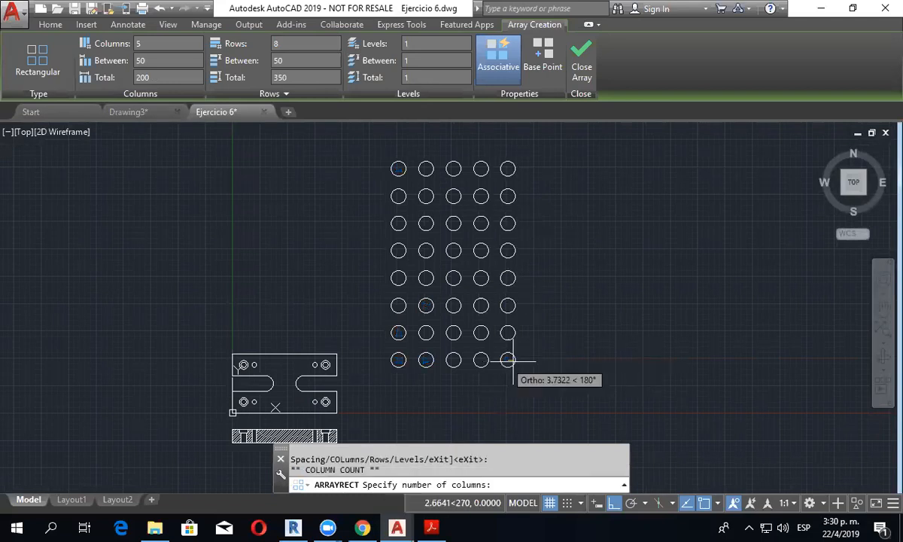
{"action": "left_click", "coordinate": [672, 360]}
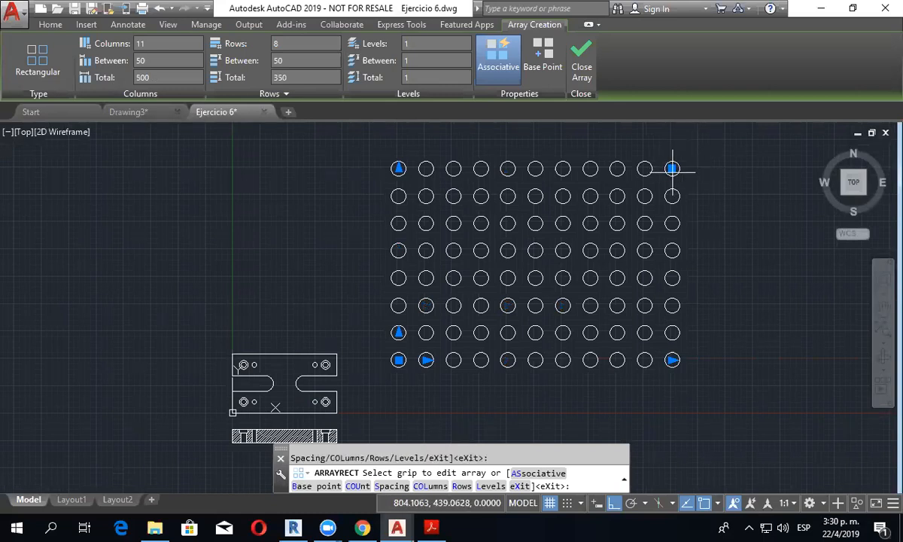
Step: With orthogonal restriction off, resize the circle array from its far corner grip to 9 columns and 7 rows
{"action": "key", "text": "F8"}
{"action": "left_click", "coordinate": [671, 167]}
{"action": "middle_click_drag", "start_coordinate": [700, 139], "coordinate": [605, 259]}
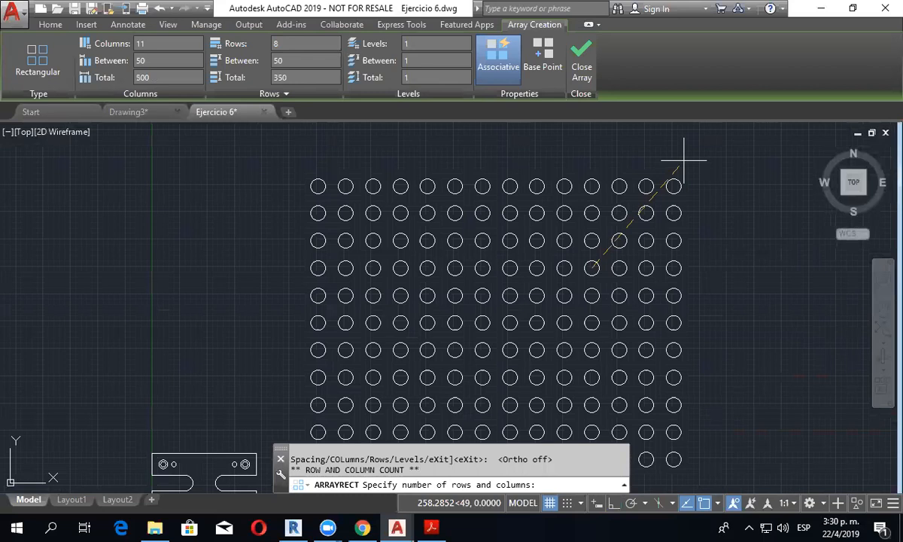
{"action": "middle_click_drag", "start_coordinate": [369, 424], "coordinate": [505, 274]}
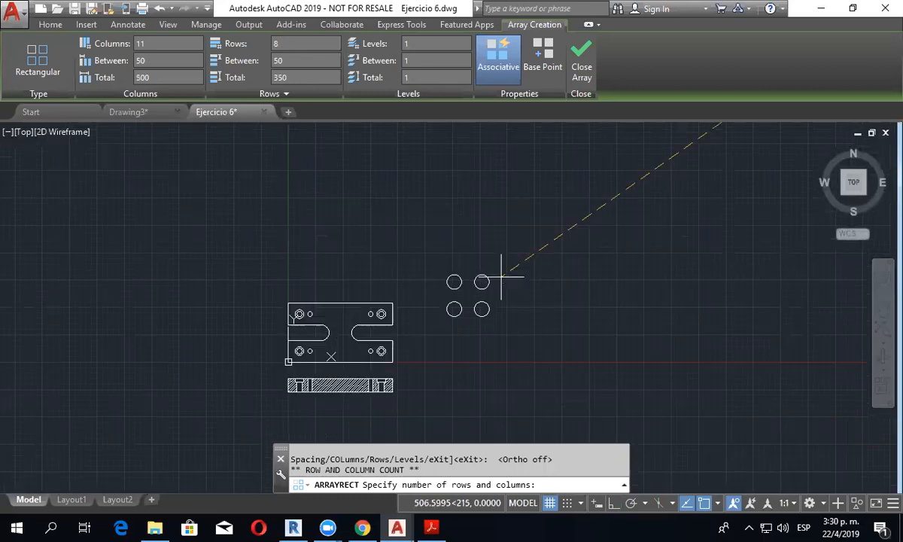
{"action": "left_click", "coordinate": [670, 150]}
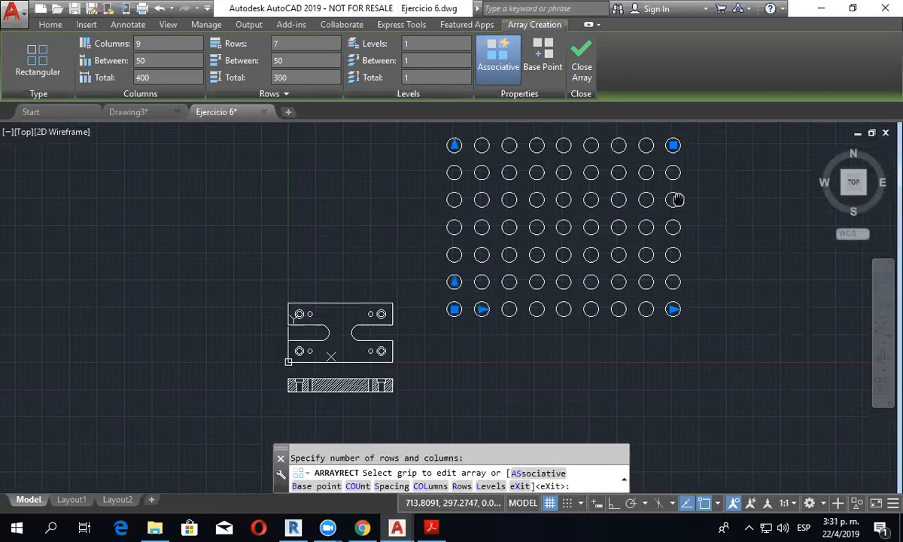
{"action": "middle_click_drag", "start_coordinate": [602, 227], "coordinate": [591, 321]}
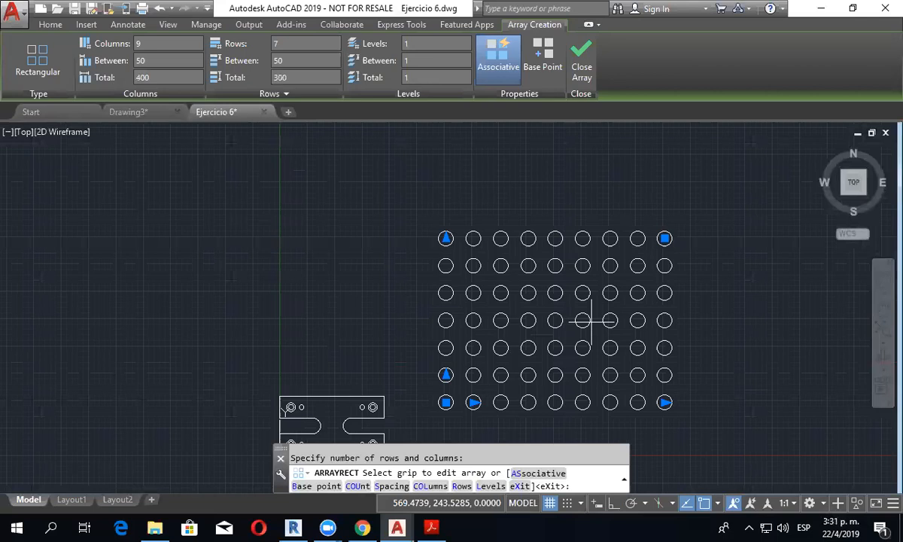
Step: Stretch the circle array's column spacing to about 224 and its row spacing to about 187 using the grips
{"action": "middle_click_drag", "start_coordinate": [441, 370], "coordinate": [418, 325]}
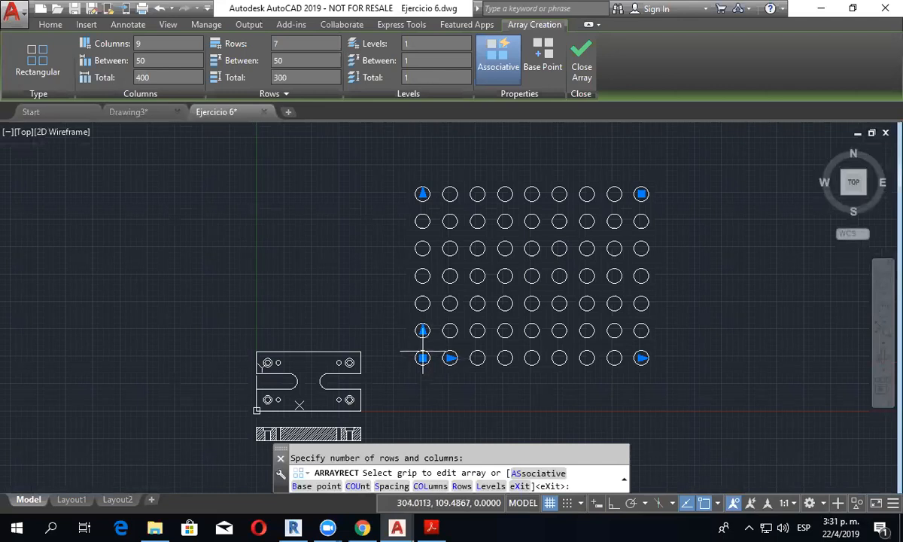
{"action": "scroll", "coordinate": [418, 331], "scroll_direction": "up", "scroll_amount": 2}
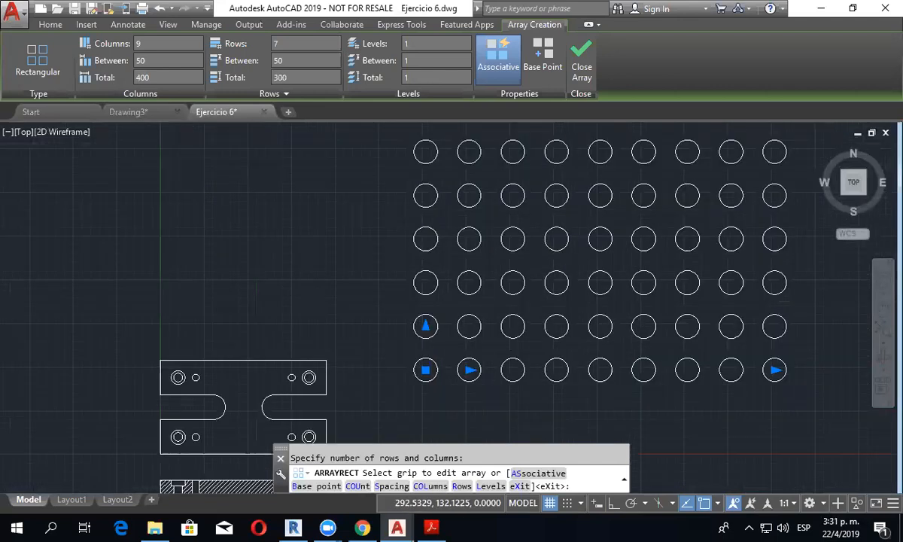
{"action": "scroll", "coordinate": [418, 331], "scroll_direction": "up", "scroll_amount": 2}
{"action": "left_click", "coordinate": [500, 389]}
{"action": "scroll", "coordinate": [500, 389], "scroll_direction": "down", "scroll_amount": 2}
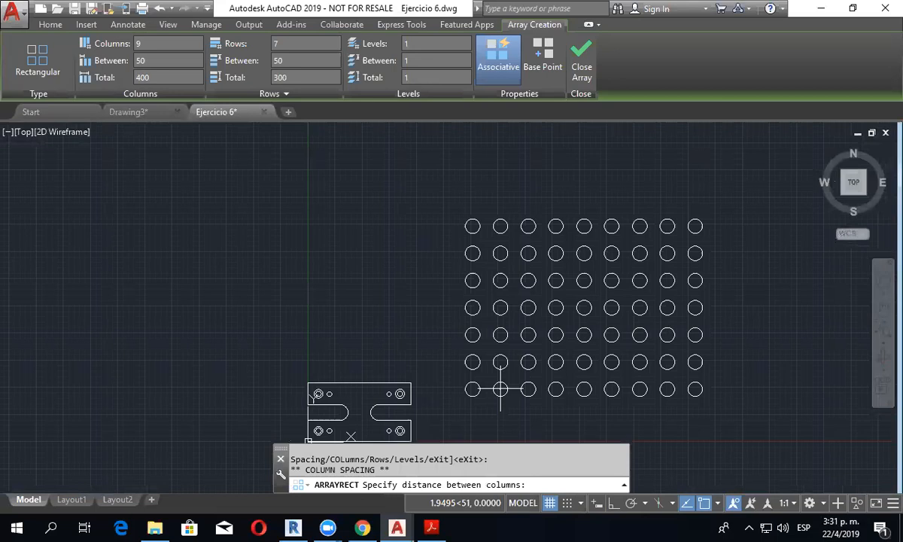
{"action": "left_click", "coordinate": [595, 389]}
{"action": "left_click", "coordinate": [472, 363]}
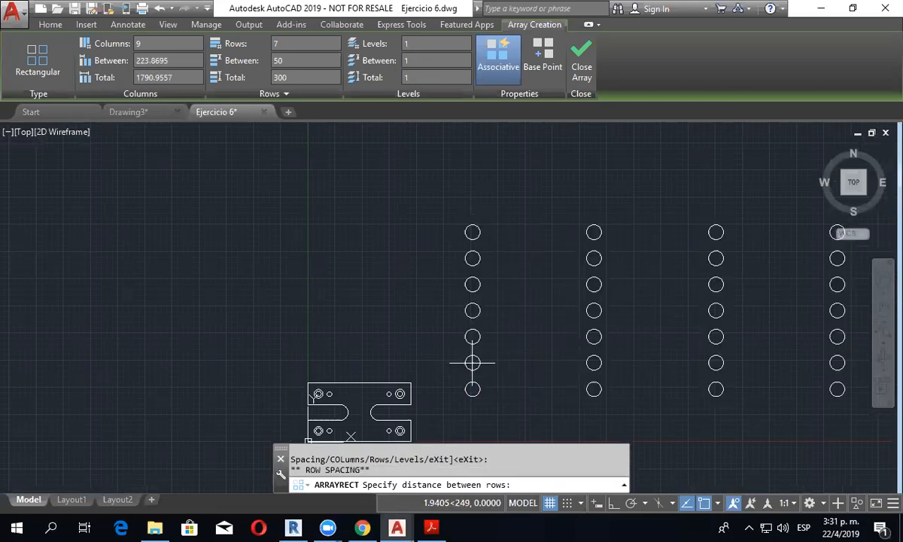
{"action": "left_click", "coordinate": [477, 287]}
{"action": "scroll", "coordinate": [476, 289], "scroll_direction": "down", "scroll_amount": 2}
{"action": "mouse_move", "coordinate": [510, 357]}
{"action": "middle_mouse_down"}
{"action": "mouse_move", "coordinate": [463, 380]}
{"action": "mouse_move", "coordinate": [426, 377]}
{"action": "middle_mouse_up"}
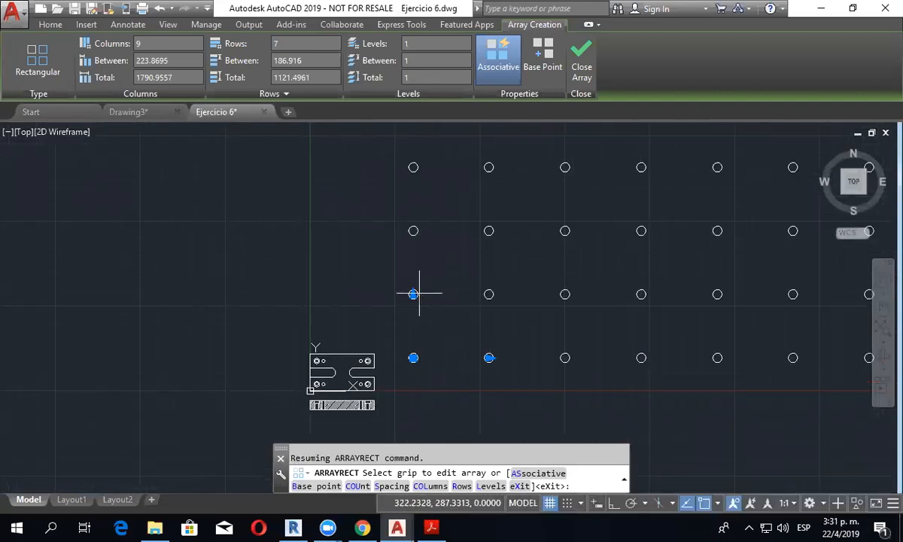
Step: Tighten the array's row spacing to about 56 and its column spacing to about 41 in the drawing, and finish the array
{"action": "left_click", "coordinate": [413, 294]}
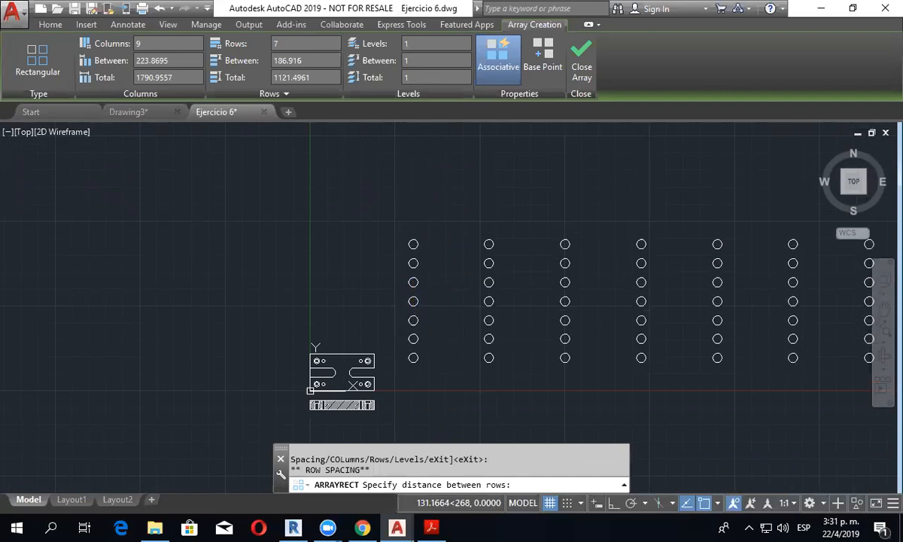
{"action": "left_click", "coordinate": [413, 340]}
{"action": "left_click", "coordinate": [489, 357]}
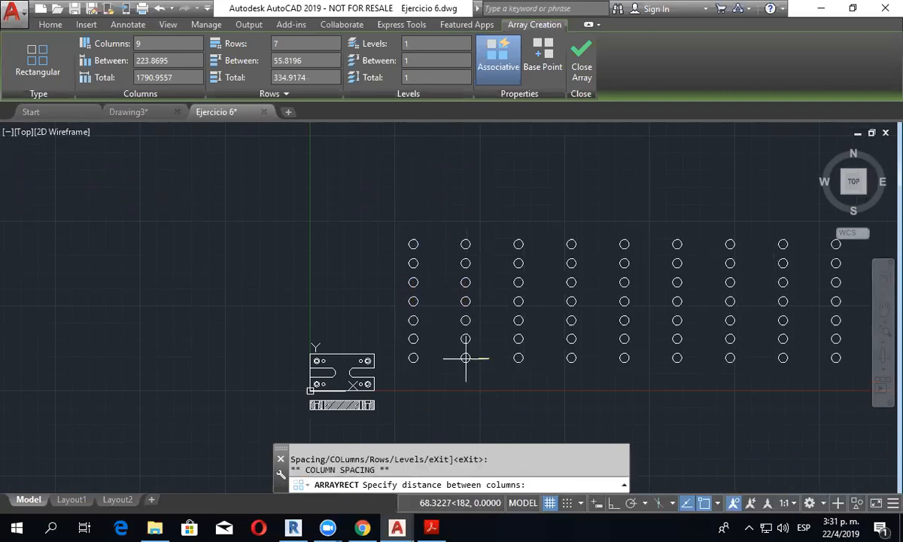
{"action": "left_click", "coordinate": [427, 358]}
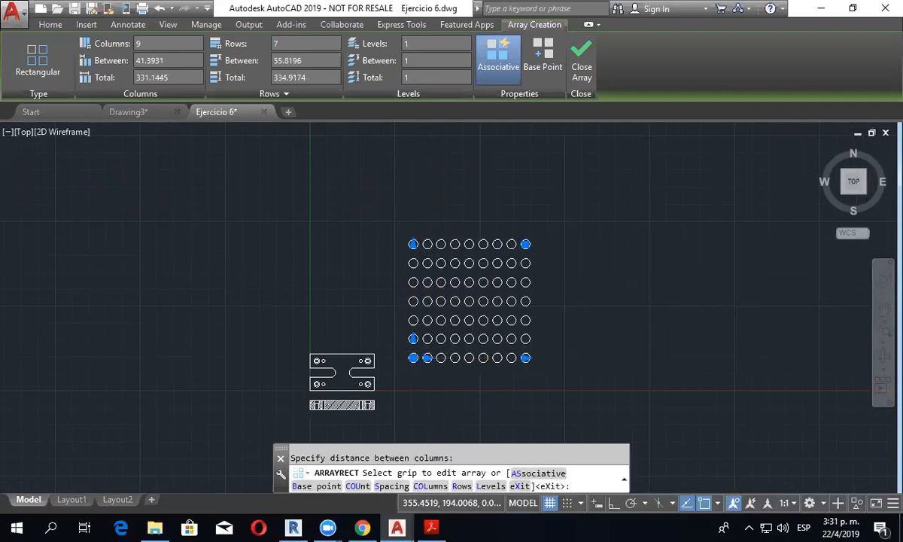
{"action": "scroll", "coordinate": [433, 324], "scroll_direction": "up", "scroll_amount": 2}
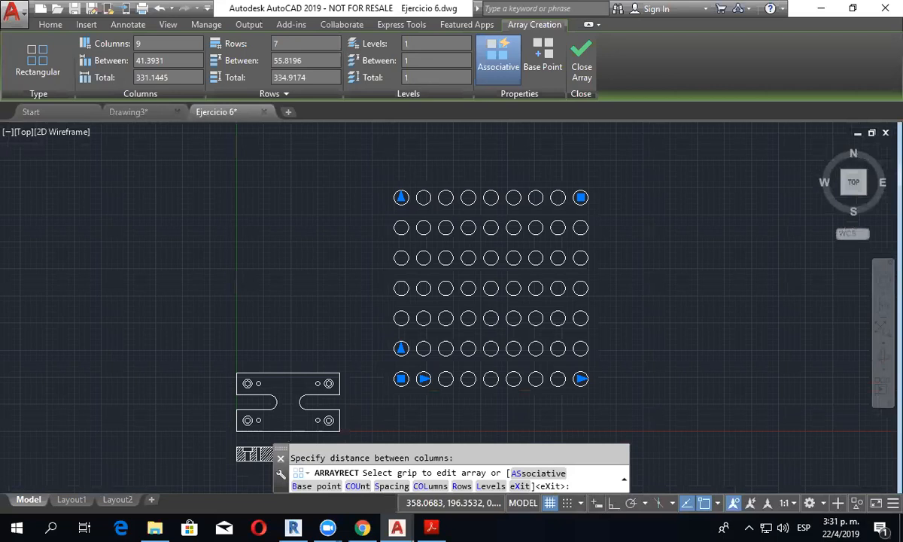
{"action": "scroll", "coordinate": [512, 326], "scroll_direction": "down", "scroll_amount": 2}
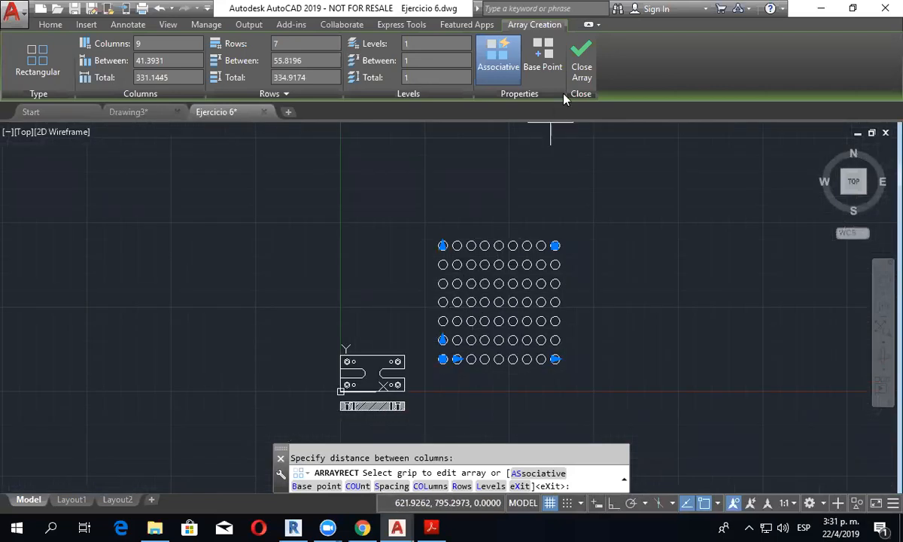
{"action": "left_click", "coordinate": [582, 73]}
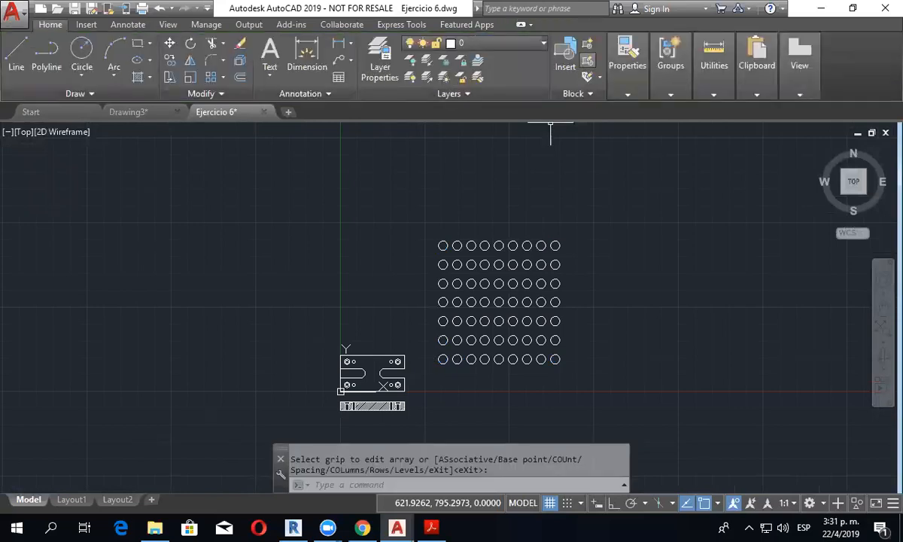
Step: Open the finished circle array for source editing, using its lower-left circle as the item to edit
{"action": "left_click", "coordinate": [548, 256]}
{"action": "left_click", "coordinate": [536, 229]}
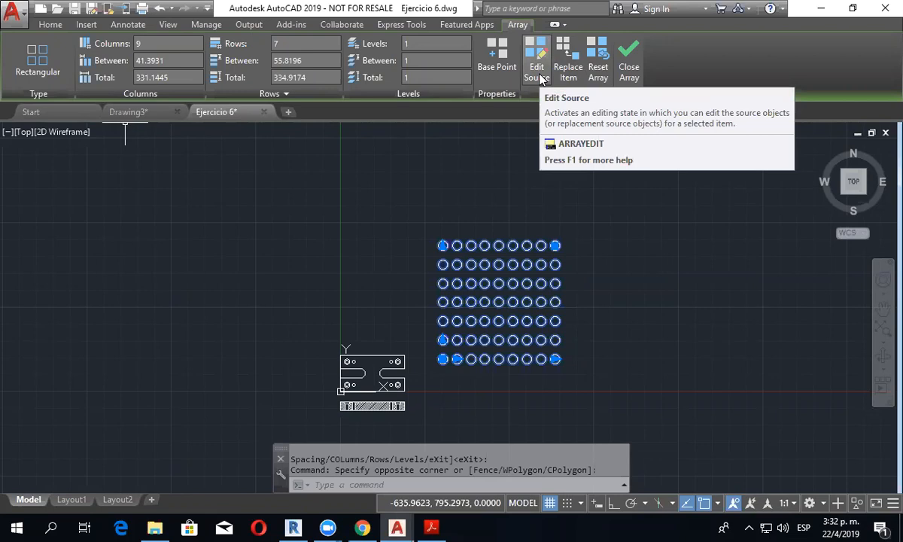
{"action": "scroll", "coordinate": [448, 362], "scroll_direction": "up", "scroll_amount": 2}
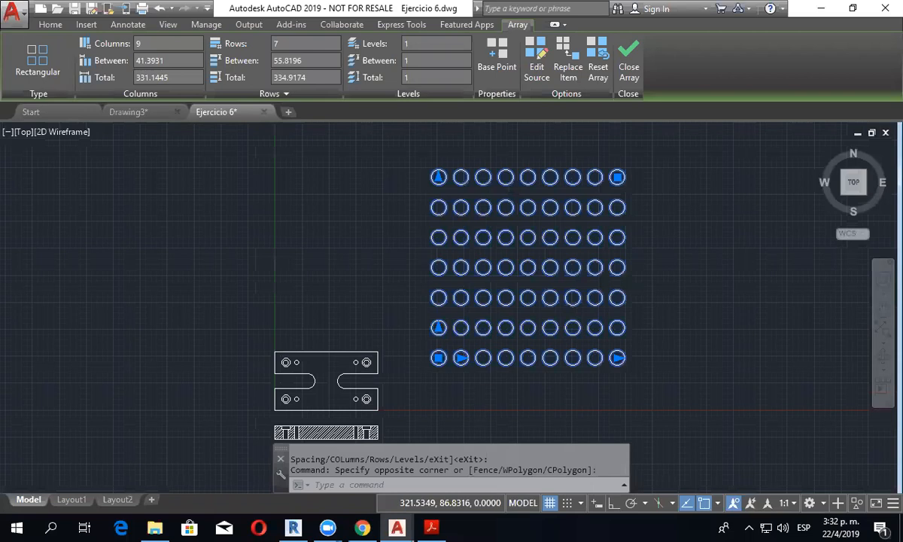
{"action": "scroll", "coordinate": [447, 362], "scroll_direction": "up", "scroll_amount": 3}
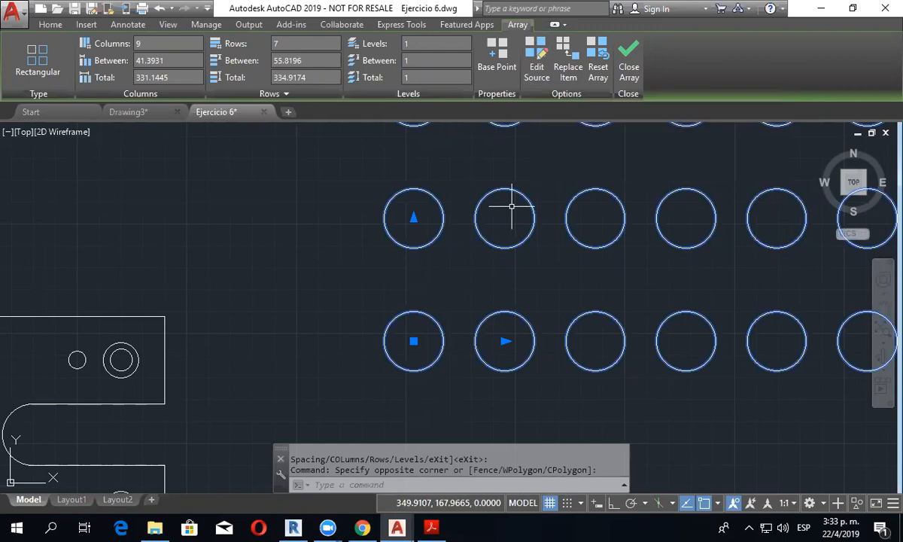
{"action": "scroll", "coordinate": [457, 307], "scroll_direction": "down", "scroll_amount": 4}
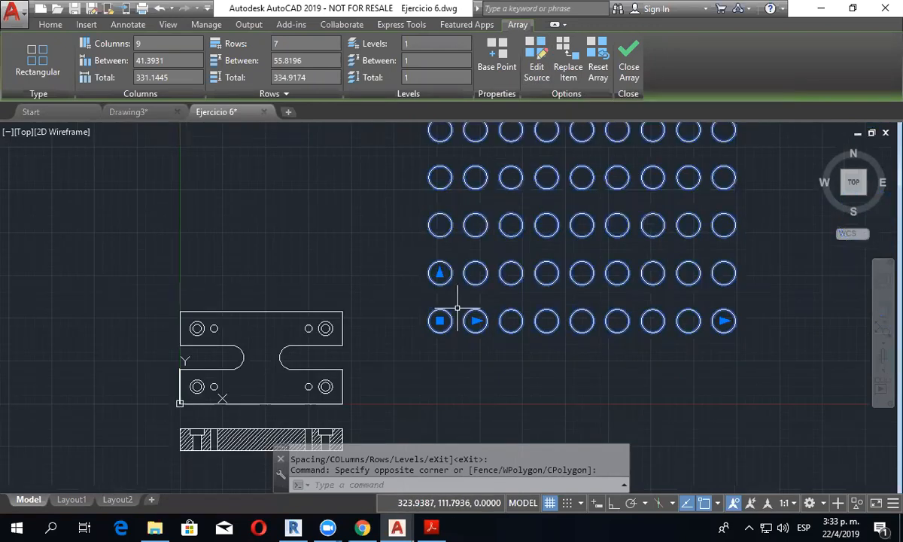
{"action": "scroll", "coordinate": [456, 307], "scroll_direction": "down", "scroll_amount": 2}
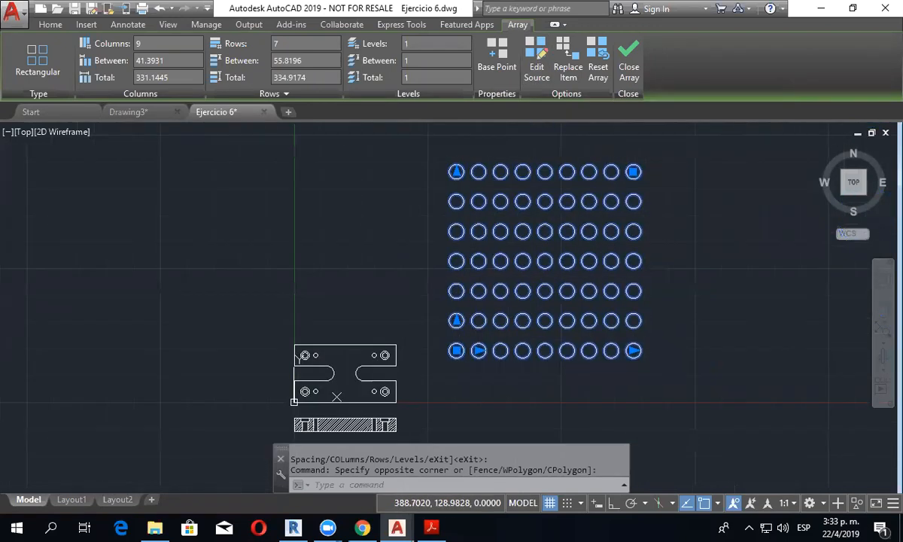
{"action": "left_click", "coordinate": [537, 67]}
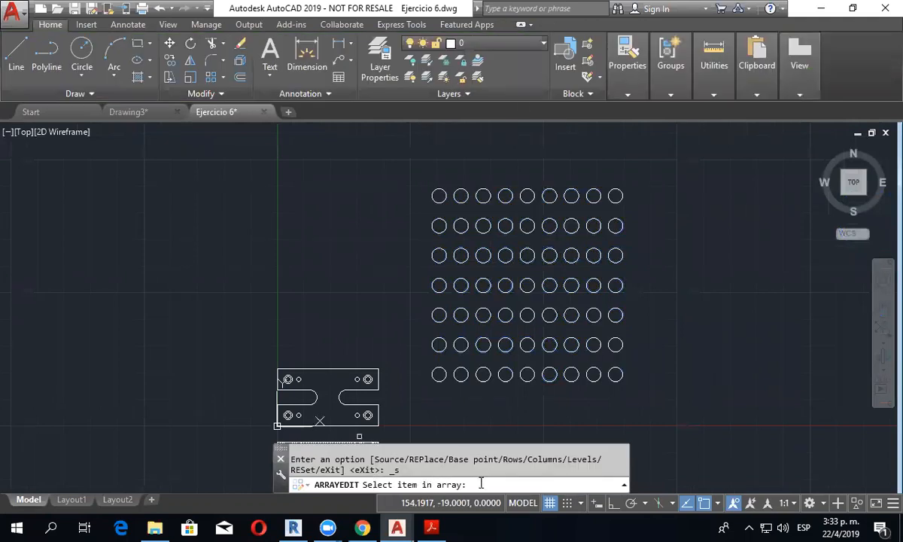
{"action": "scroll", "coordinate": [462, 403], "scroll_direction": "up", "scroll_amount": 2}
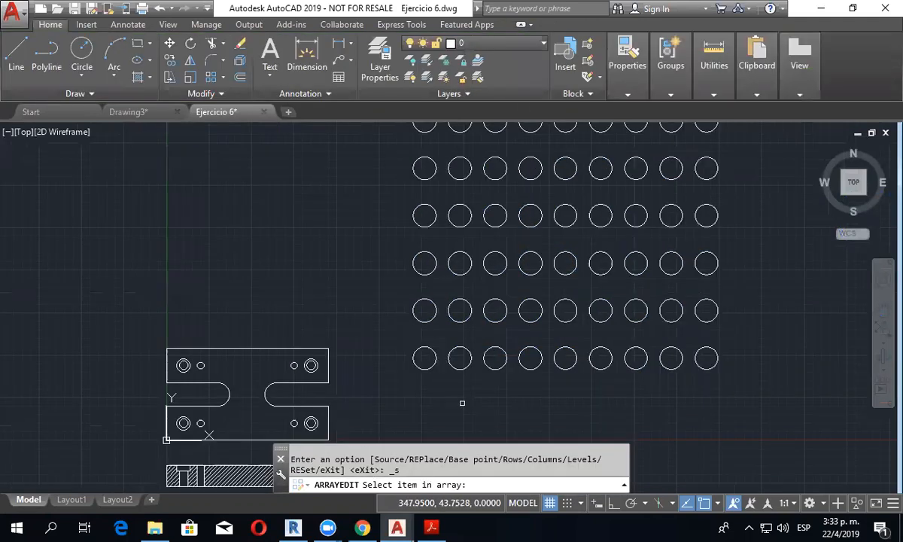
{"action": "left_click", "coordinate": [432, 365]}
{"action": "left_click", "coordinate": [511, 279]}
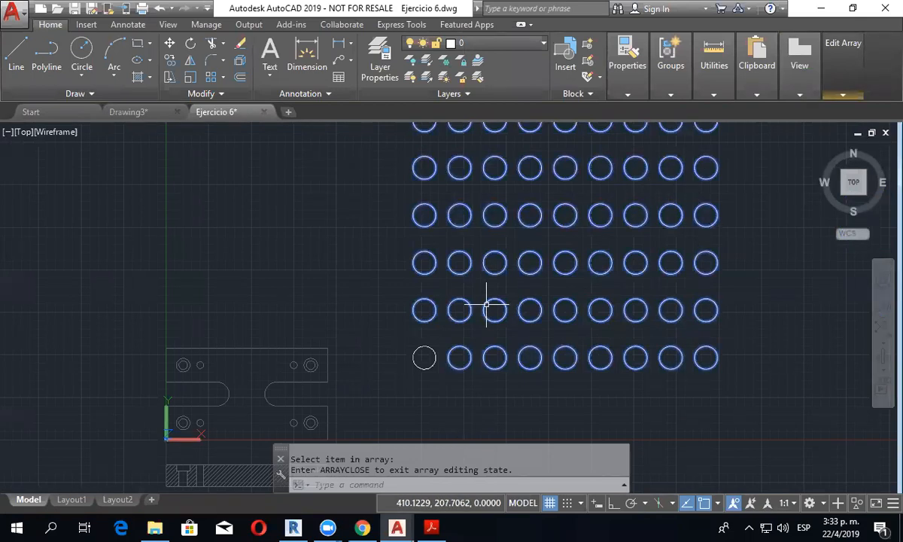
Step: Draw a 3-sided polygon inscribed in the source circle, centred on it and with one vertex at the circle's top quadrant
{"action": "scroll", "coordinate": [426, 360], "scroll_direction": "up", "scroll_amount": 6}
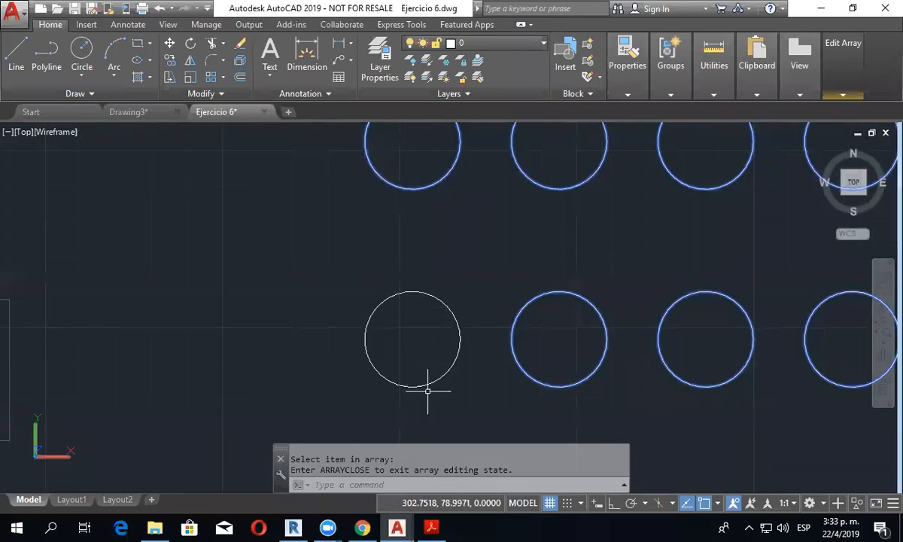
{"action": "left_click", "coordinate": [150, 44]}
{"action": "left_click", "coordinate": [143, 91]}
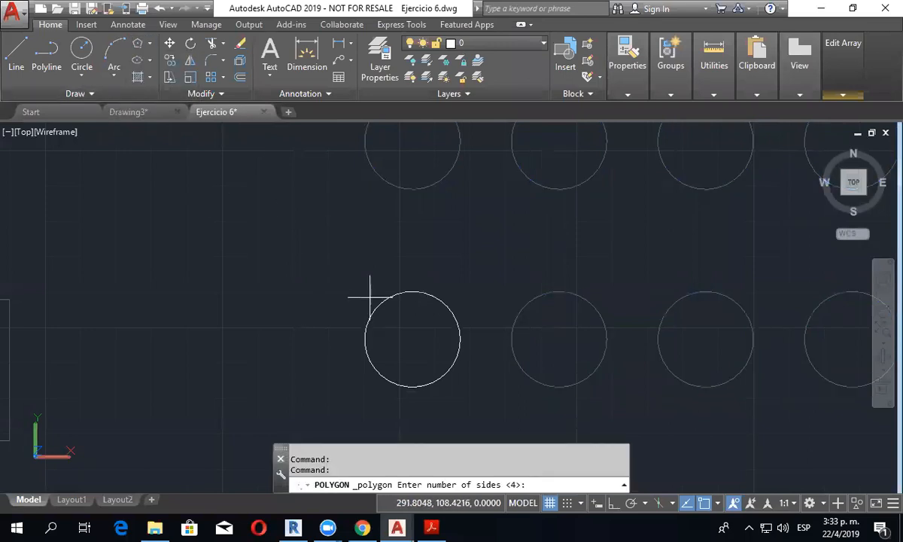
{"action": "type", "text": "3"}
{"action": "key", "text": "Return"}
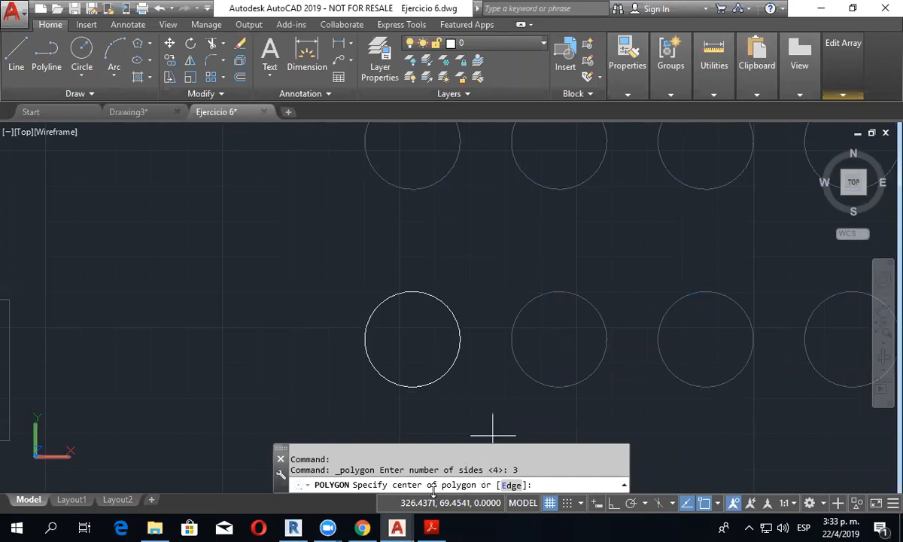
{"action": "left_click", "coordinate": [412, 339]}
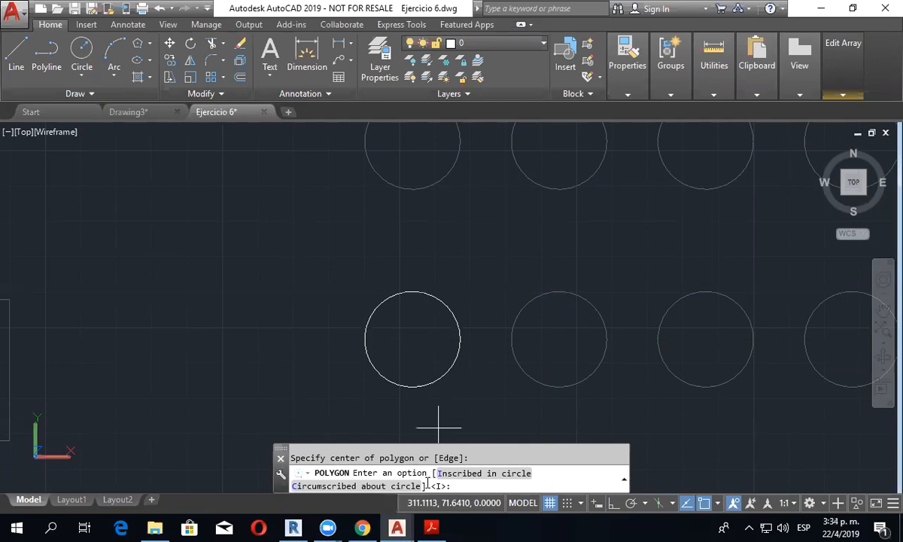
{"action": "left_click", "coordinate": [449, 474]}
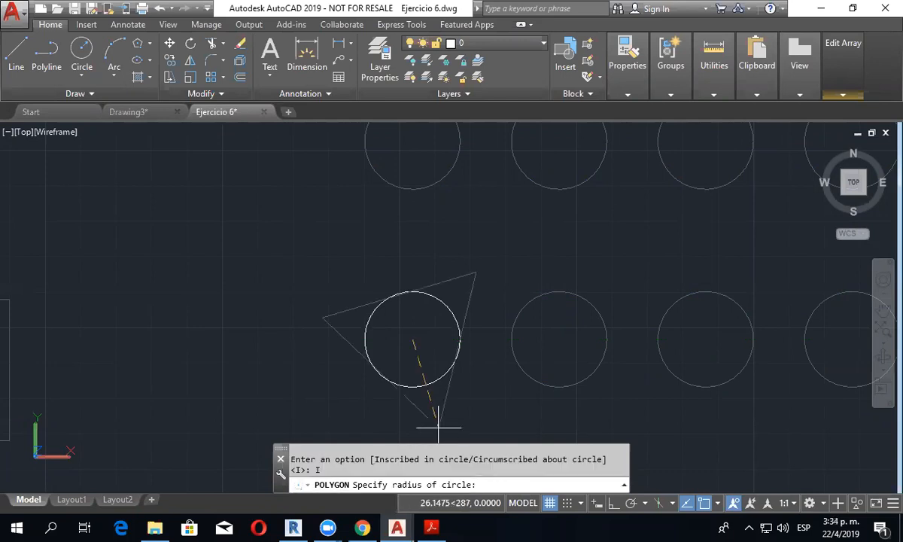
{"action": "left_click", "coordinate": [412, 291]}
Step: Check the triangle throughout the array and save the changes made to the array source
{"action": "scroll", "coordinate": [458, 396], "scroll_direction": "down", "scroll_amount": 3}
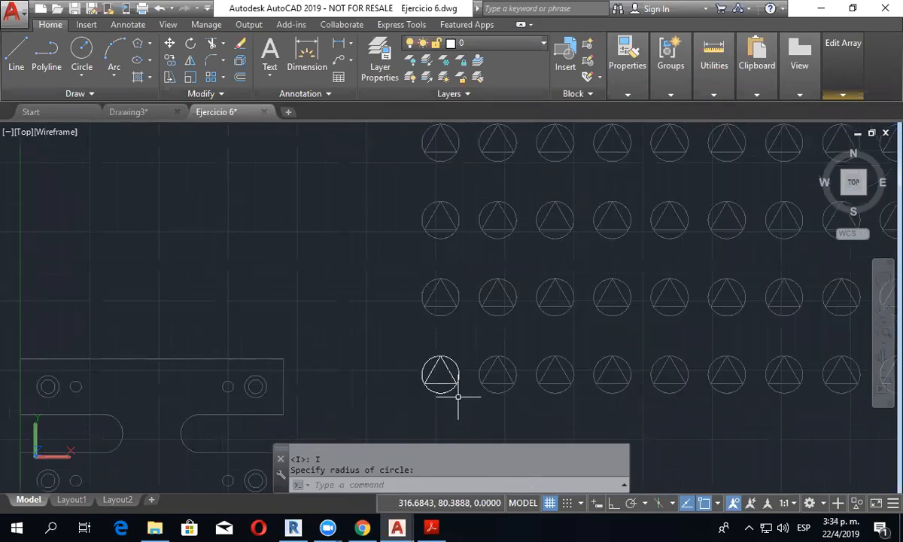
{"action": "scroll", "coordinate": [457, 396], "scroll_direction": "down", "scroll_amount": 4}
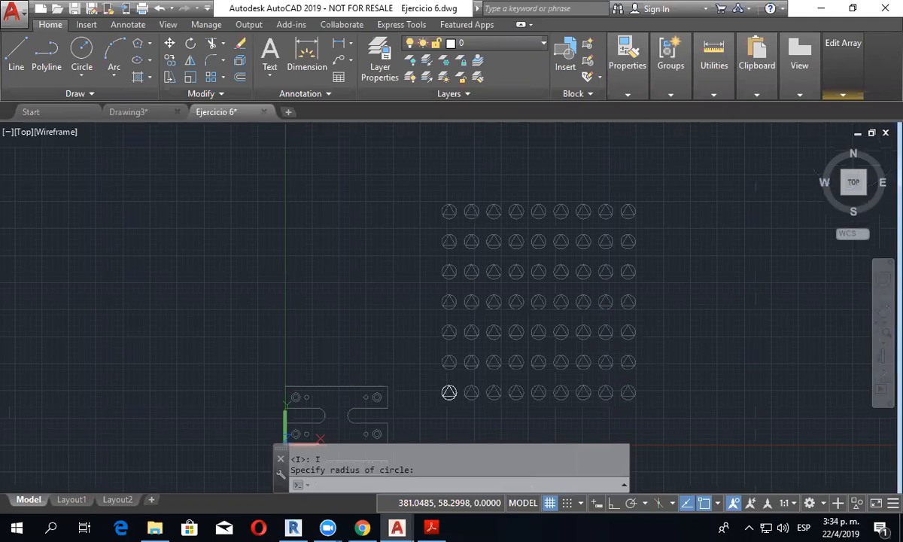
{"action": "scroll", "coordinate": [533, 291], "scroll_direction": "up", "scroll_amount": 2}
{"action": "middle_click_drag", "start_coordinate": [533, 291], "coordinate": [557, 271]}
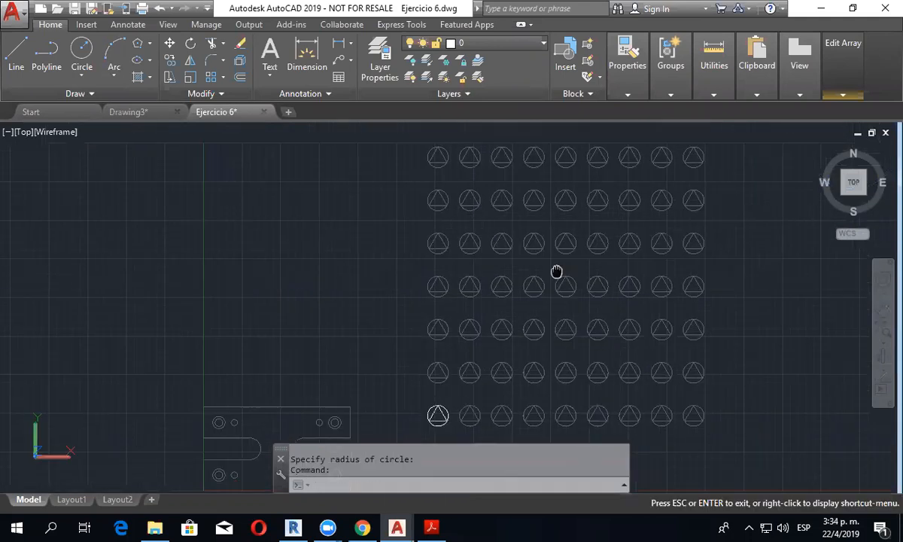
{"action": "scroll", "coordinate": [601, 287], "scroll_direction": "down", "scroll_amount": 2}
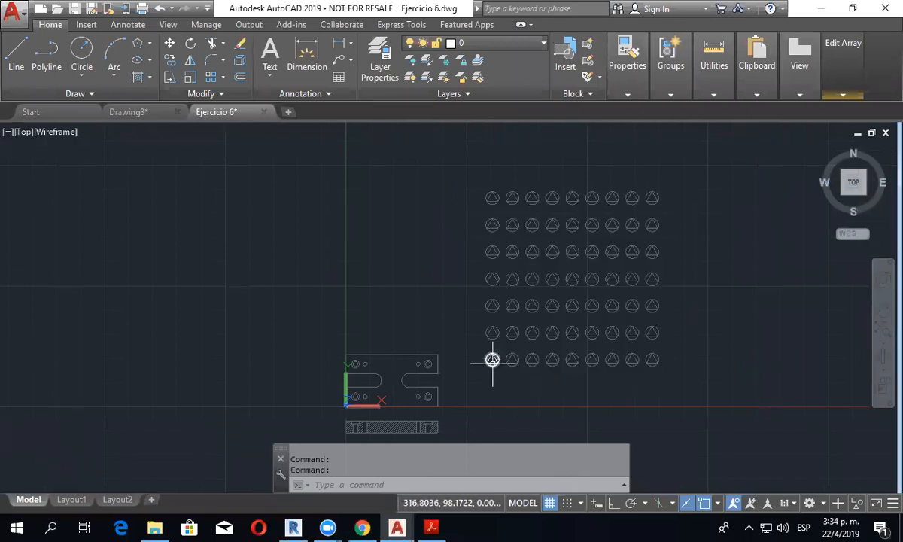
{"action": "mouse_move", "coordinate": [841, 67]}
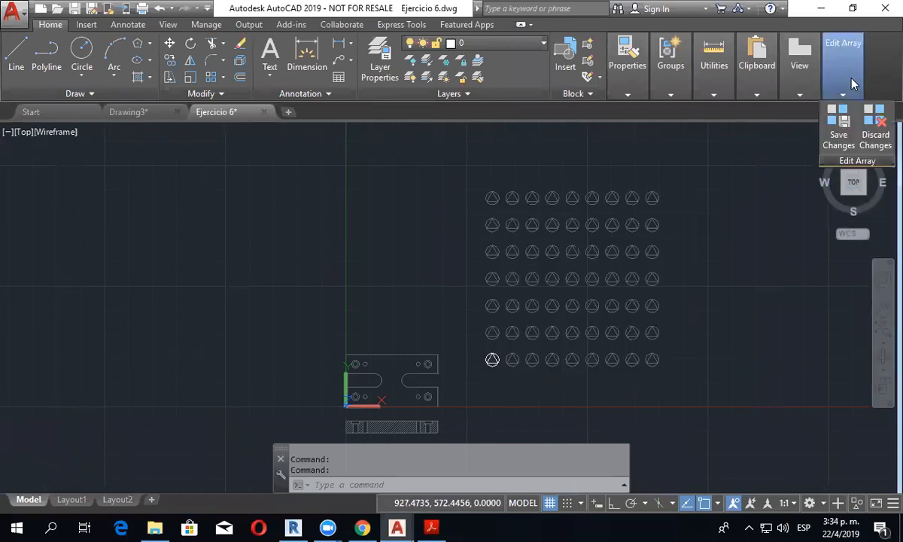
{"action": "left_click", "coordinate": [842, 120]}
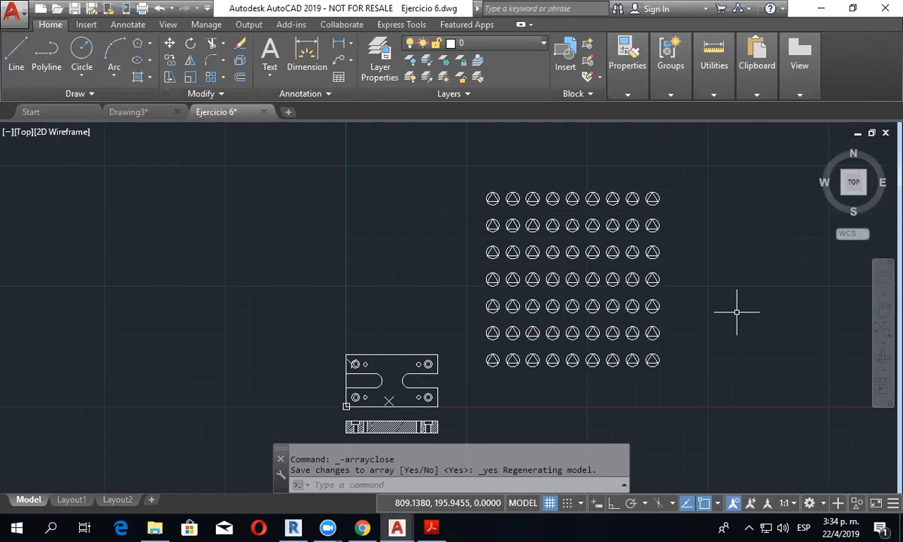
Step: Extend the array of circles with triangles to 12 columns and 8 rows, keeping its spacing
{"action": "left_click", "coordinate": [624, 231]}
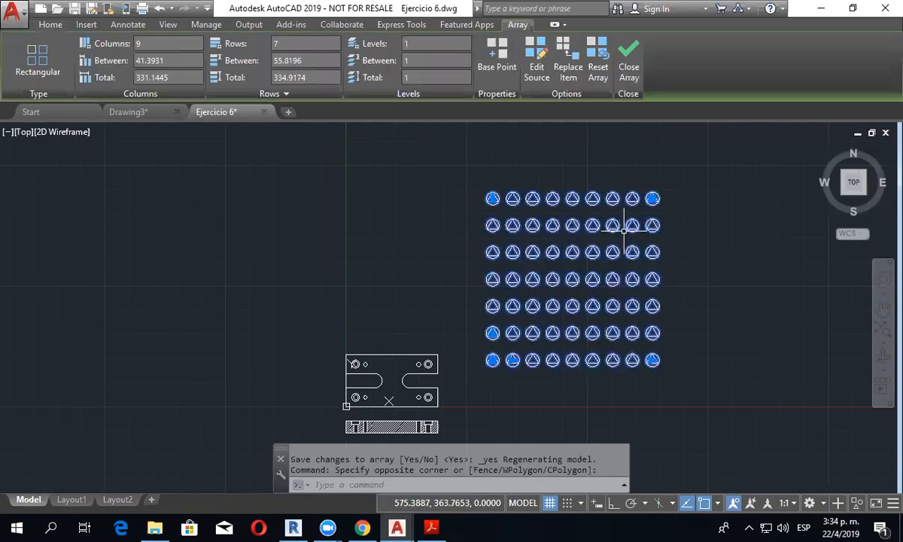
{"action": "left_click", "coordinate": [652, 198]}
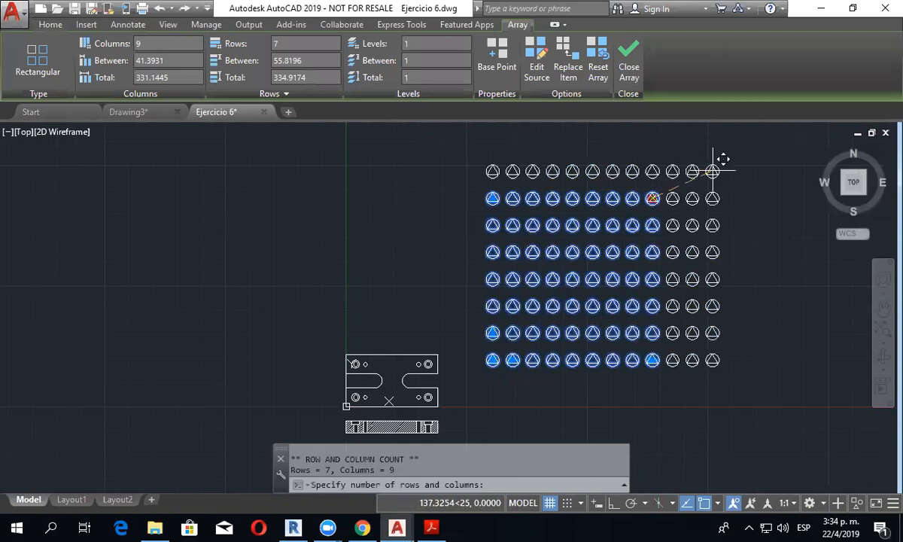
{"action": "left_click", "coordinate": [712, 171]}
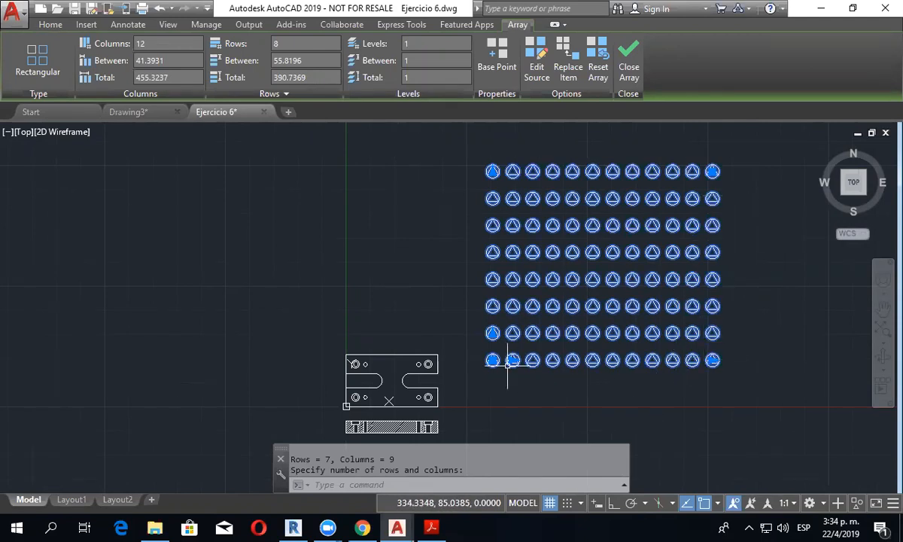
Step: Open the enlarged array for source editing, using its lower-left circle and triangle as the item to edit
{"action": "scroll", "coordinate": [505, 372], "scroll_direction": "up", "scroll_amount": 2}
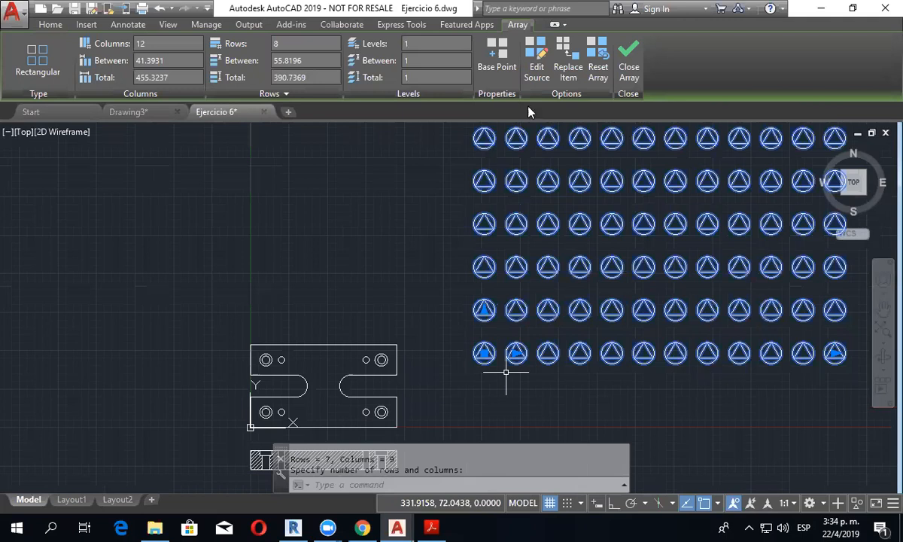
{"action": "left_click", "coordinate": [543, 69]}
{"action": "scroll", "coordinate": [505, 372], "scroll_direction": "up", "scroll_amount": 5}
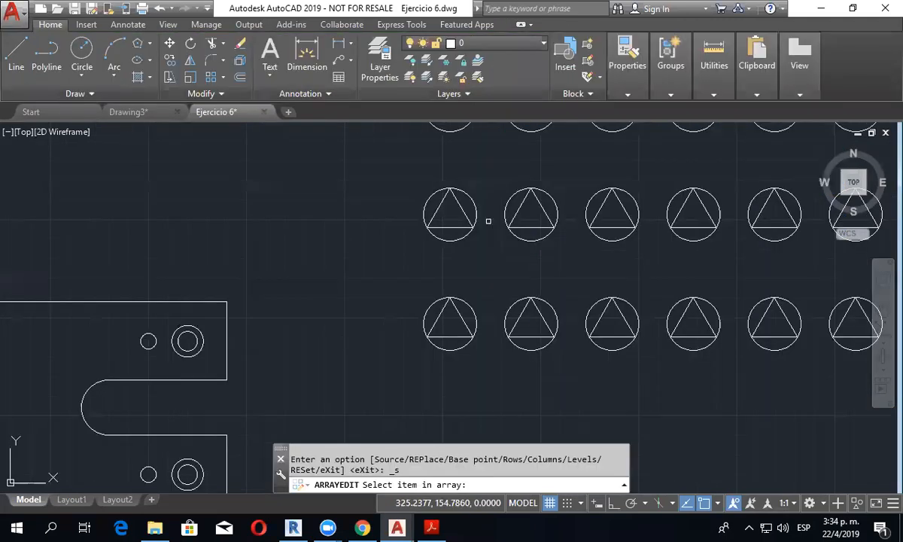
{"action": "left_click", "coordinate": [447, 298]}
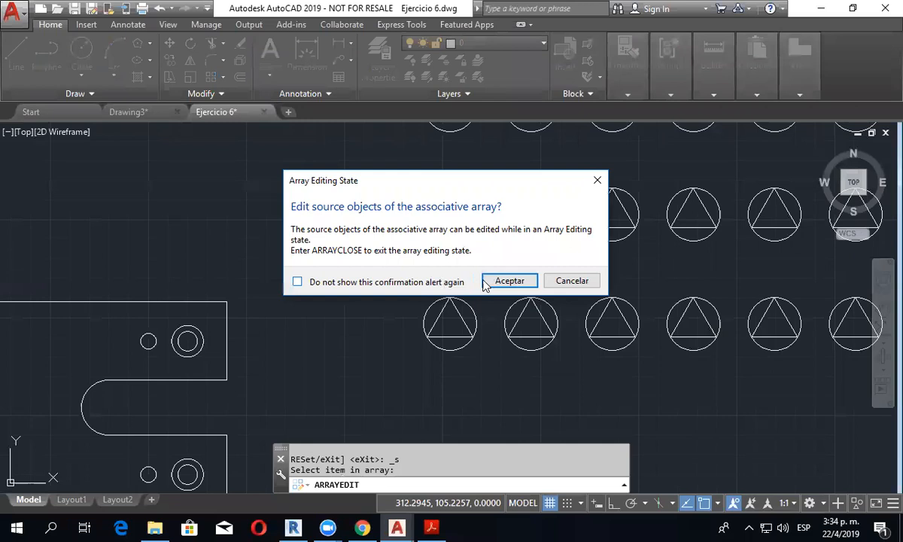
{"action": "left_click", "coordinate": [507, 279]}
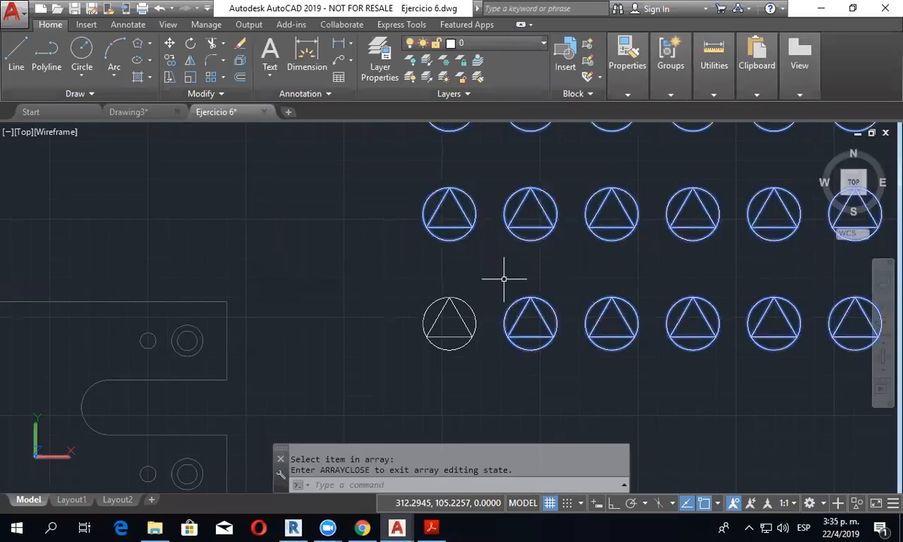
Step: Delete the circle from the source item, leaving only the triangle, and save the changes to the array
{"action": "left_click", "coordinate": [468, 308]}
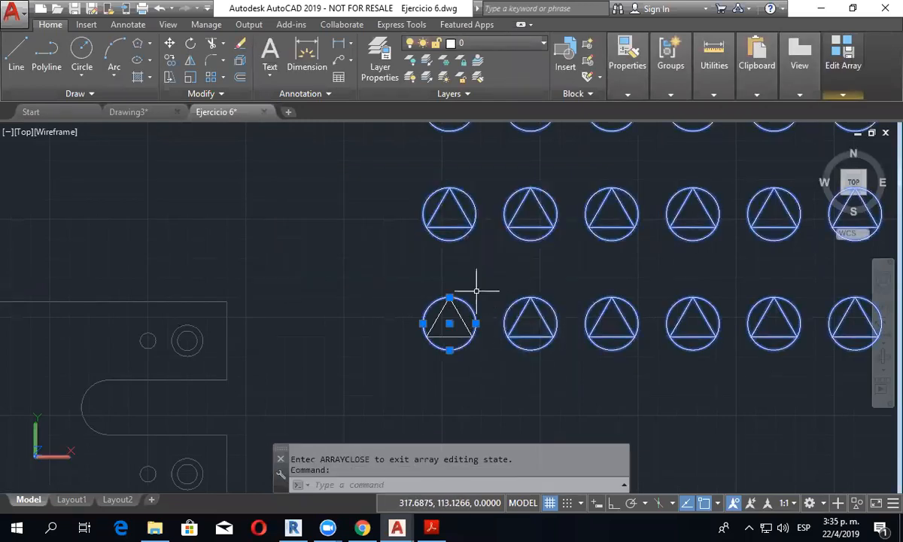
{"action": "key", "text": "Delete"}
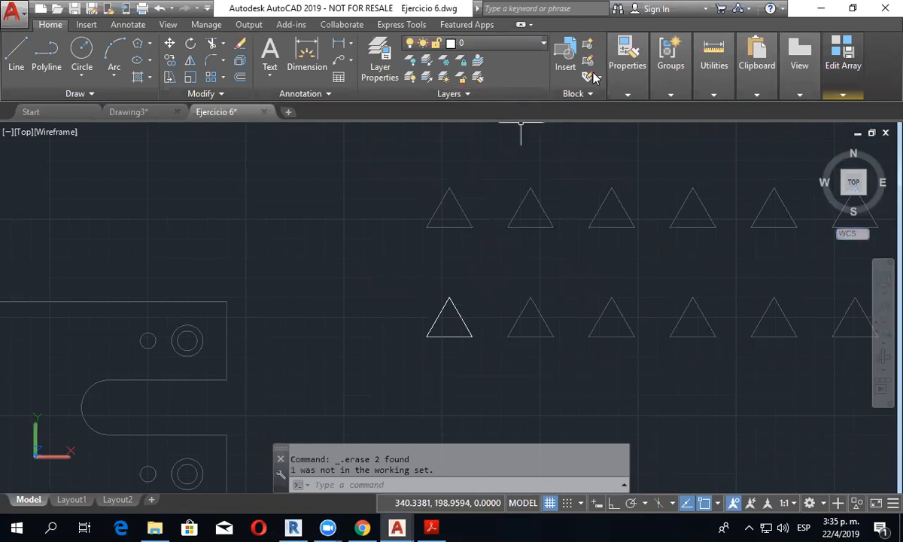
{"action": "mouse_move", "coordinate": [843, 64]}
{"action": "left_click", "coordinate": [841, 122]}
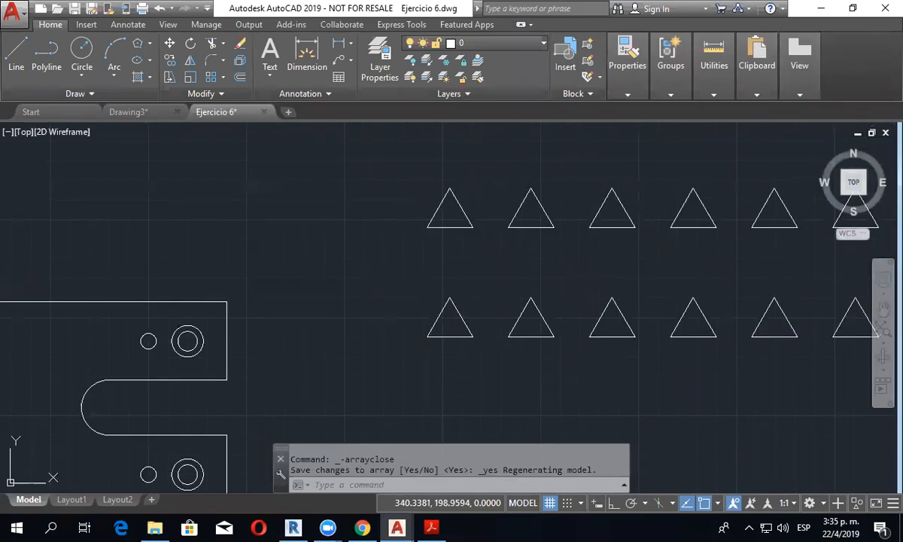
Step: Examine the triangle array as a whole and its array settings, leaving it deselected
{"action": "scroll", "coordinate": [561, 359], "scroll_direction": "down", "scroll_amount": 6}
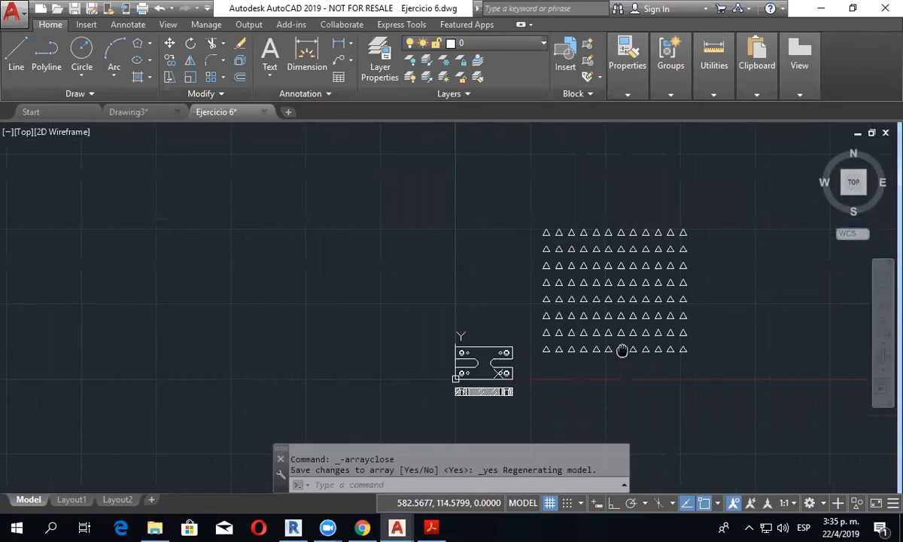
{"action": "scroll", "coordinate": [622, 349], "scroll_direction": "up", "scroll_amount": 4}
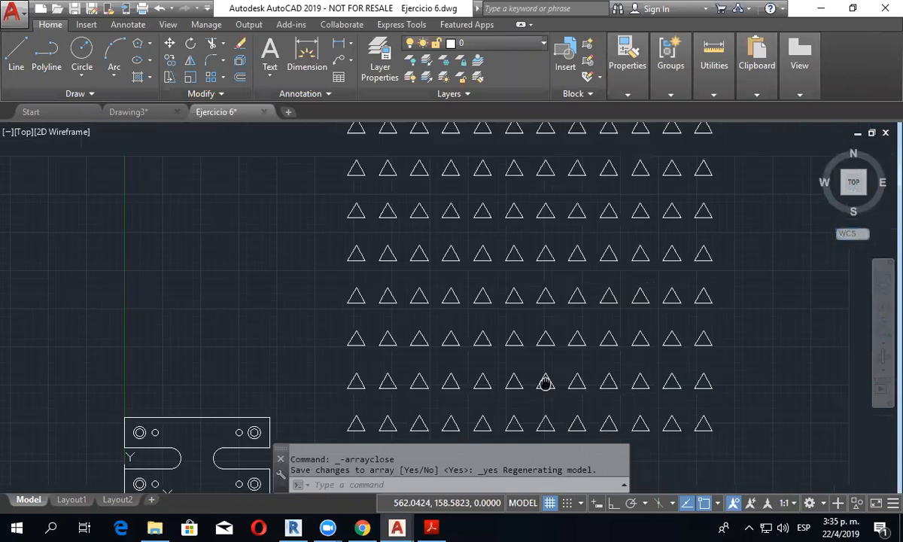
{"action": "scroll", "coordinate": [545, 383], "scroll_direction": "down", "scroll_amount": 2}
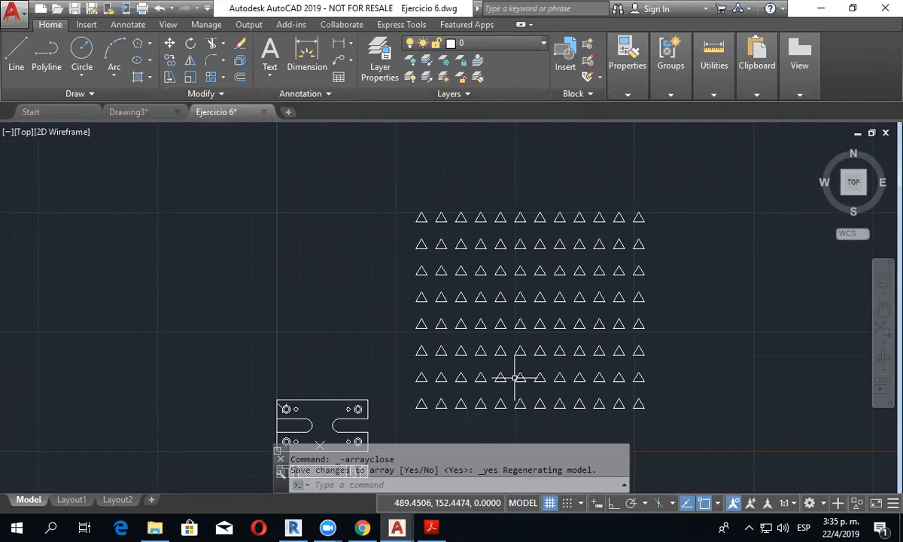
{"action": "middle_click_drag", "start_coordinate": [531, 328], "coordinate": [535, 263]}
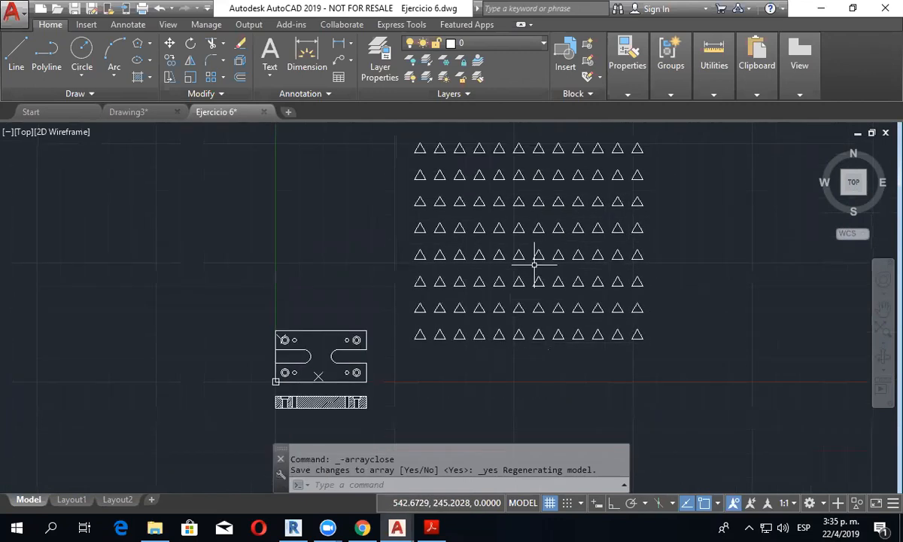
{"action": "scroll", "coordinate": [513, 315], "scroll_direction": "up", "scroll_amount": 2}
{"action": "scroll", "coordinate": [463, 326], "scroll_direction": "down", "scroll_amount": 2}
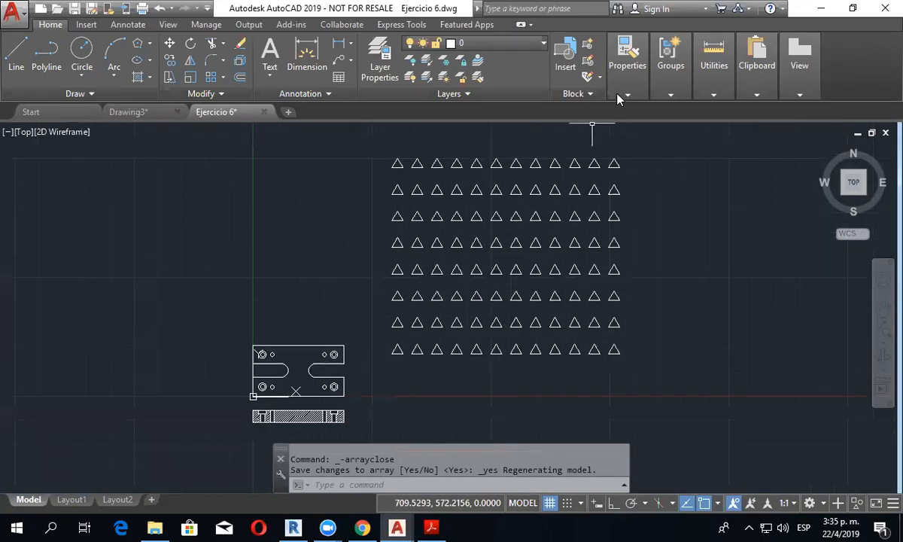
{"action": "left_click", "coordinate": [625, 83]}
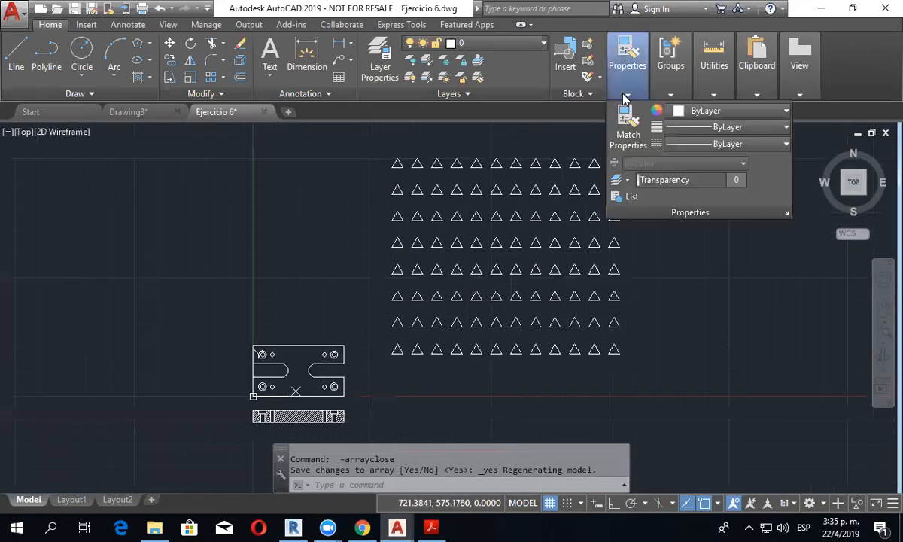
{"action": "left_click", "coordinate": [553, 163]}
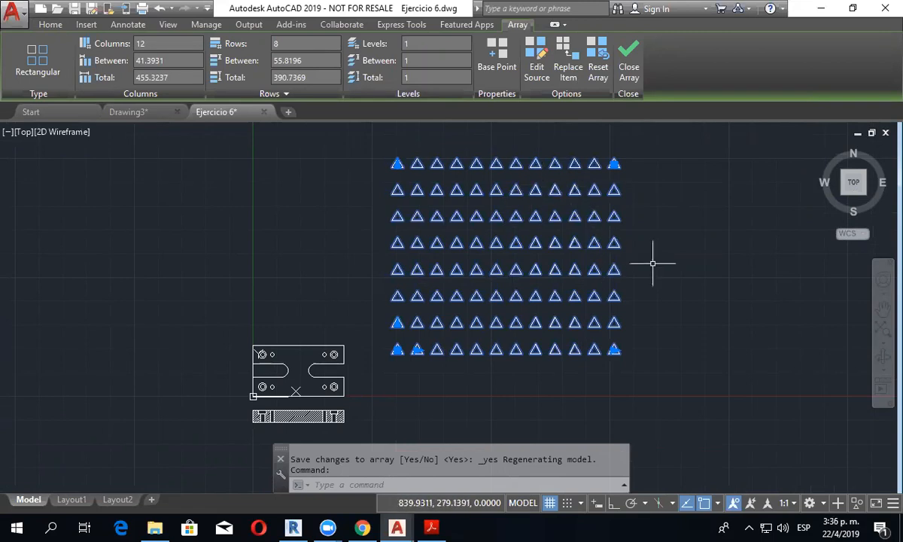
{"action": "middle_click_drag", "start_coordinate": [653, 262], "coordinate": [626, 290]}
{"action": "key", "text": "Escape"}
Step: Draw a separate small circle in the empty area between the plate and the triangle array, above the plate
{"action": "scroll", "coordinate": [625, 290], "scroll_direction": "up", "scroll_amount": 2}
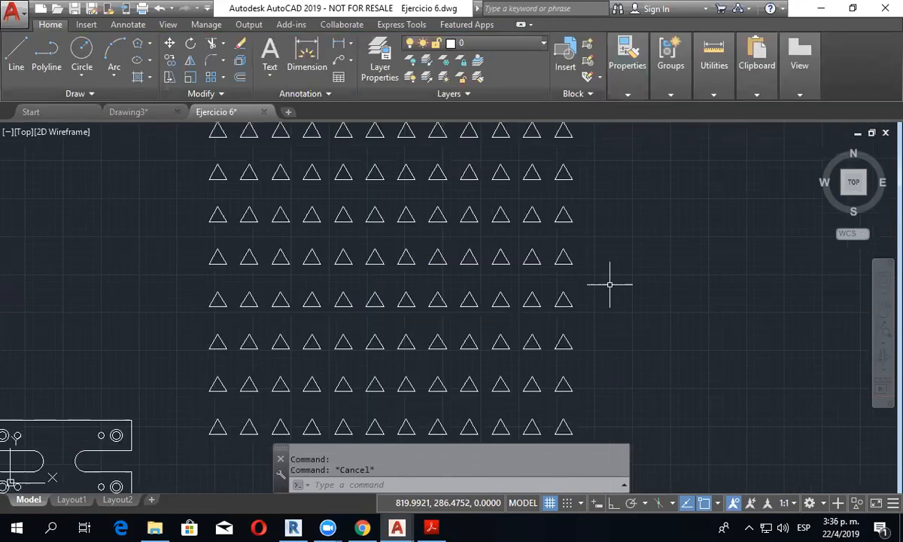
{"action": "type", "text": "c"}
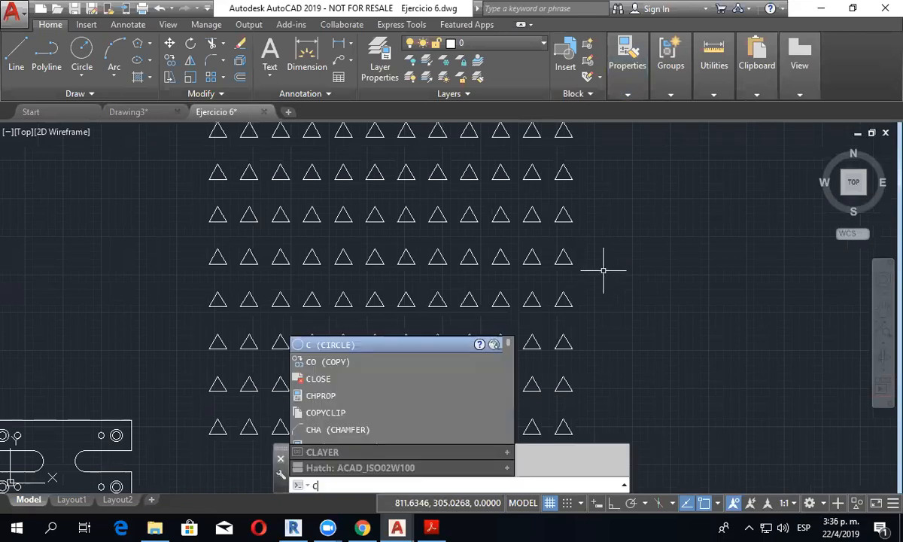
{"action": "key", "text": "Return"}
{"action": "middle_click_drag", "start_coordinate": [580, 295], "coordinate": [708, 338]}
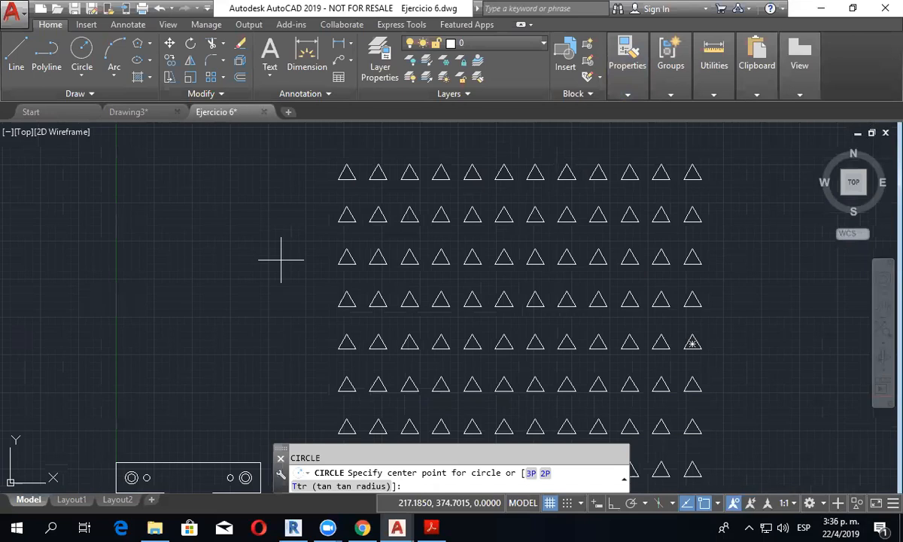
{"action": "left_click", "coordinate": [277, 253]}
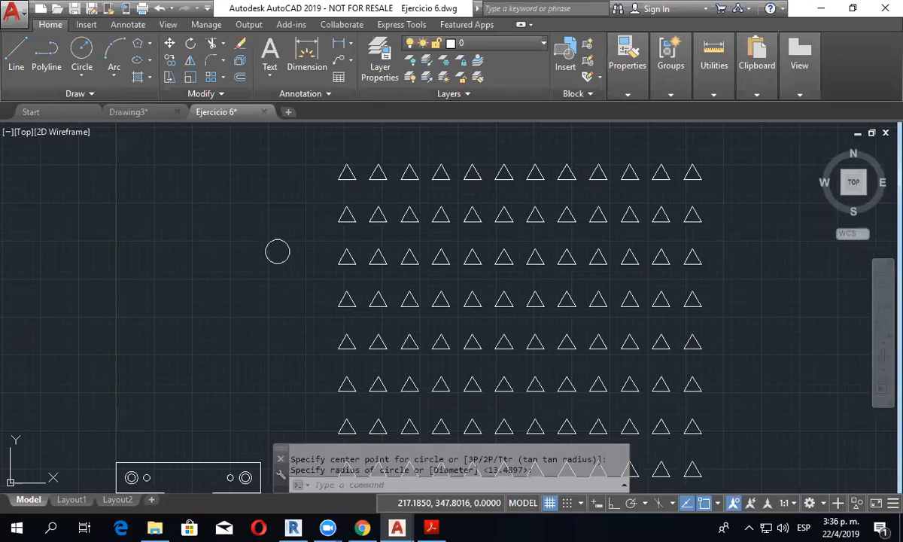
{"action": "key", "text": "Escape"}
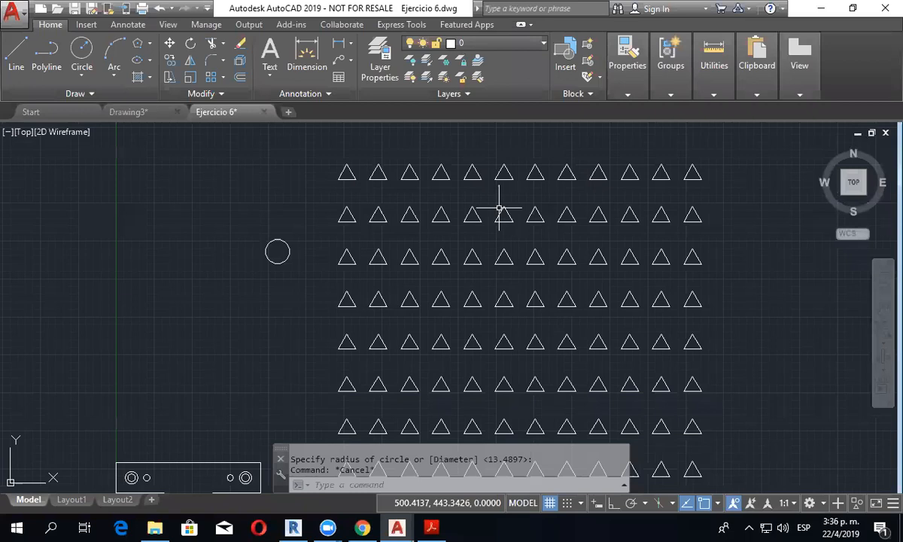
Step: Start replacing items of the triangle array, using the separate circle as the replacement object and its centre as base point
{"action": "left_click", "coordinate": [533, 63]}
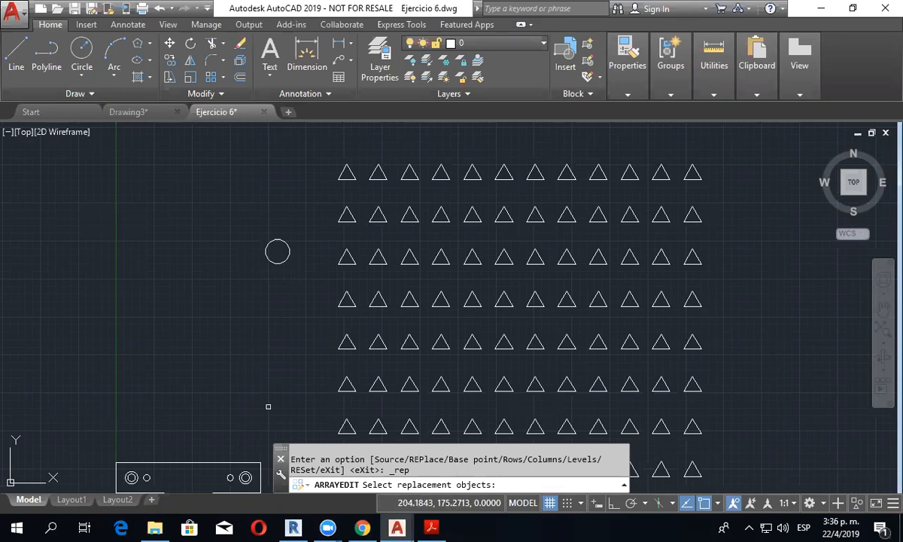
{"action": "left_click", "coordinate": [285, 253]}
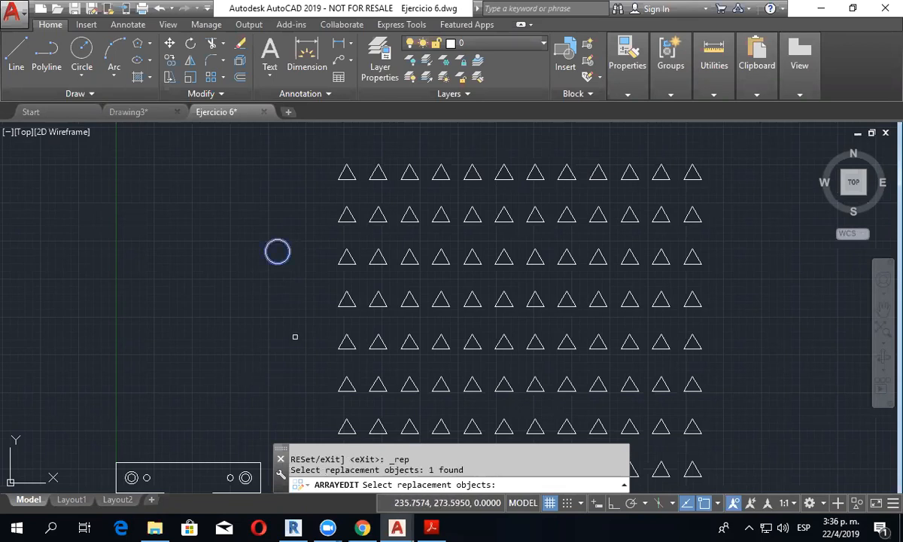
{"action": "key", "text": "Return"}
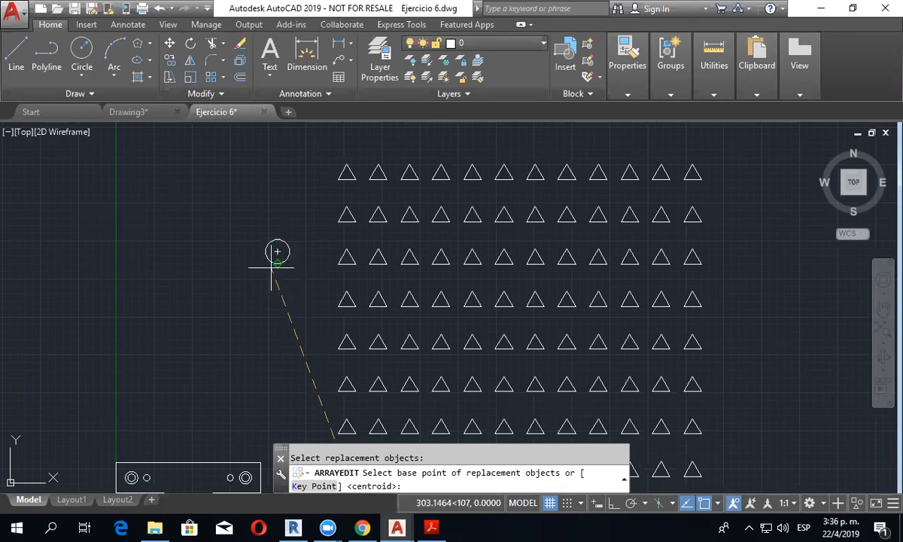
{"action": "middle_click_drag", "start_coordinate": [292, 331], "coordinate": [291, 239]}
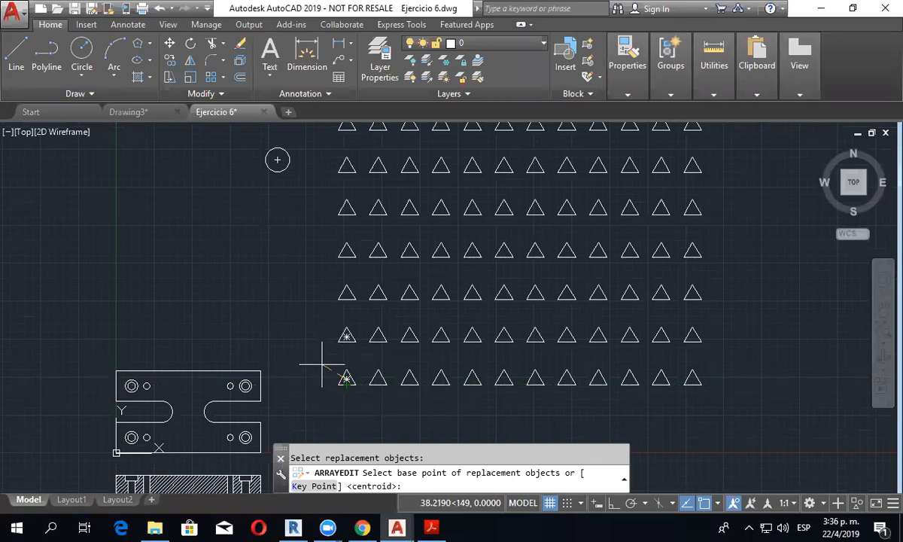
{"action": "left_click", "coordinate": [277, 159]}
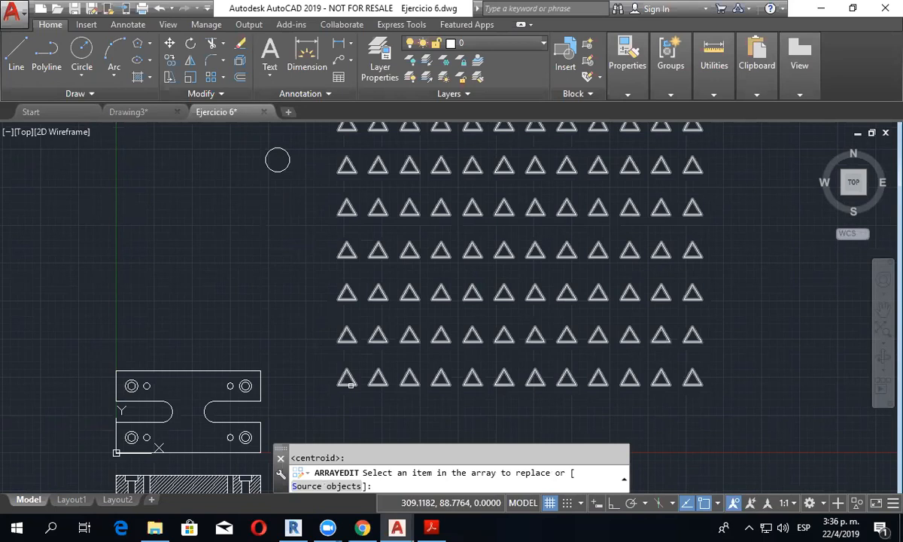
Step: Choose the triangles at the four corners of the array as items to replace with the circle
{"action": "left_click", "coordinate": [350, 385]}
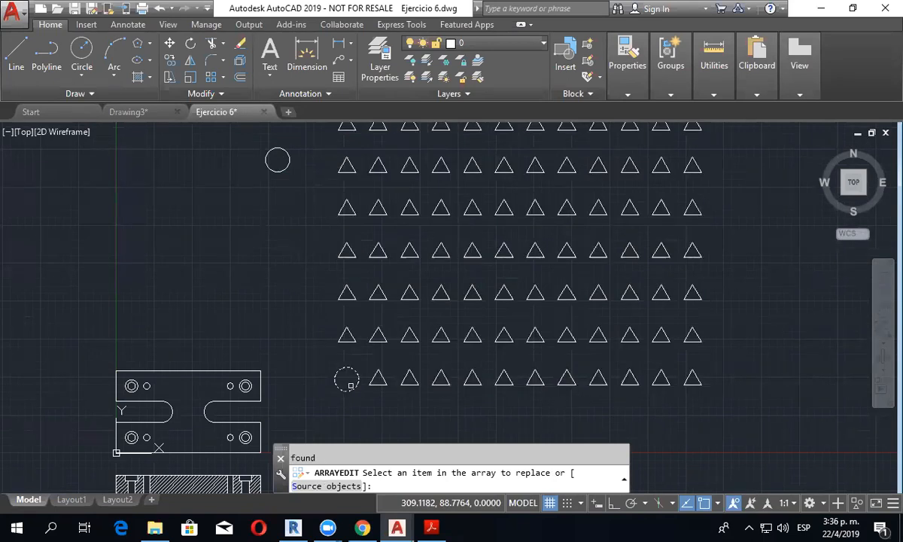
{"action": "left_click", "coordinate": [699, 382]}
{"action": "scroll", "coordinate": [697, 380], "scroll_direction": "down", "scroll_amount": 1}
{"action": "left_click", "coordinate": [696, 195]}
{"action": "left_click", "coordinate": [478, 193]}
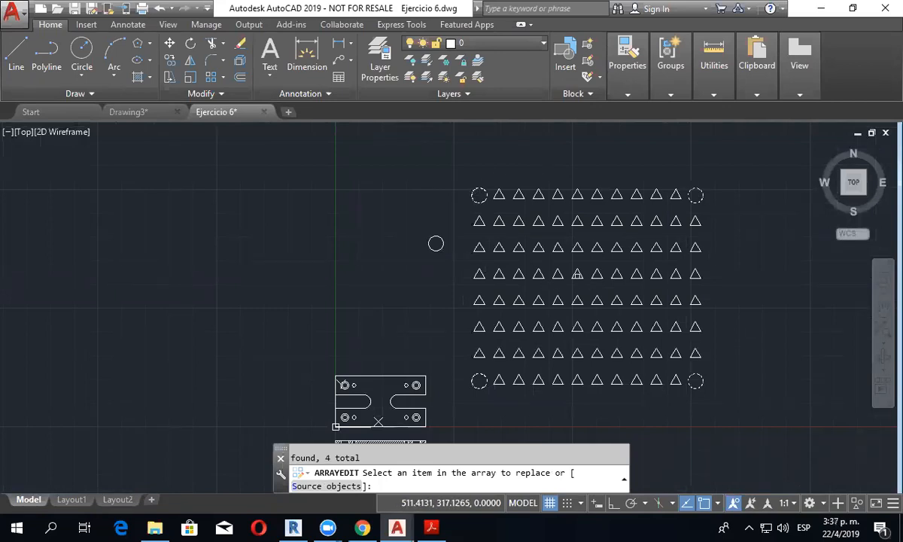
Step: Add the triangles in the fifth and seventh columns of the first, third, fifth and seventh rows from the base to the items to replace
{"action": "left_click", "coordinate": [558, 274]}
{"action": "left_click", "coordinate": [597, 274]}
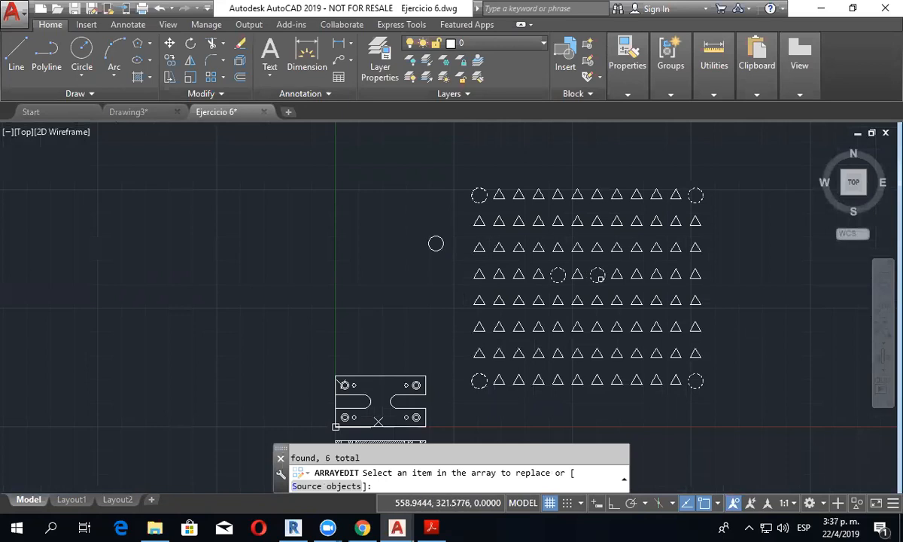
{"action": "left_click", "coordinate": [558, 327]}
{"action": "left_click", "coordinate": [597, 327]}
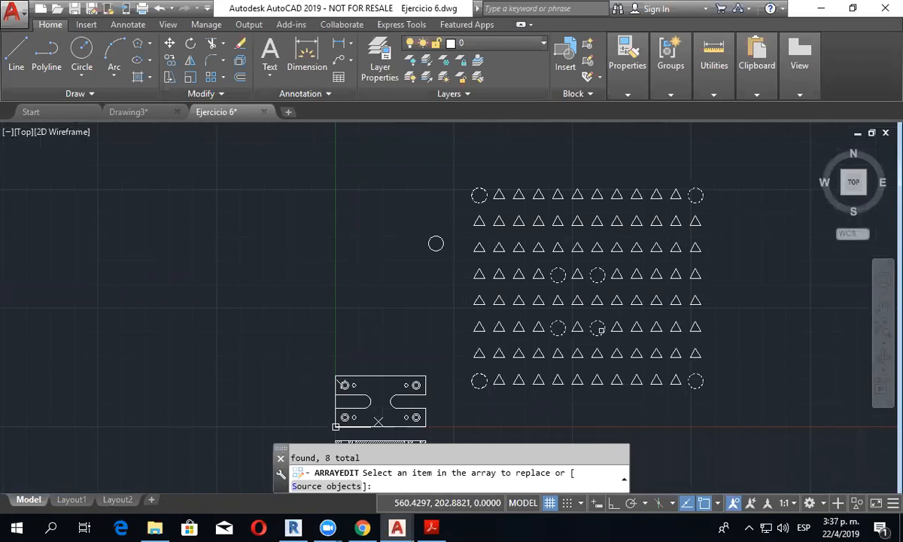
{"action": "left_click", "coordinate": [558, 220]}
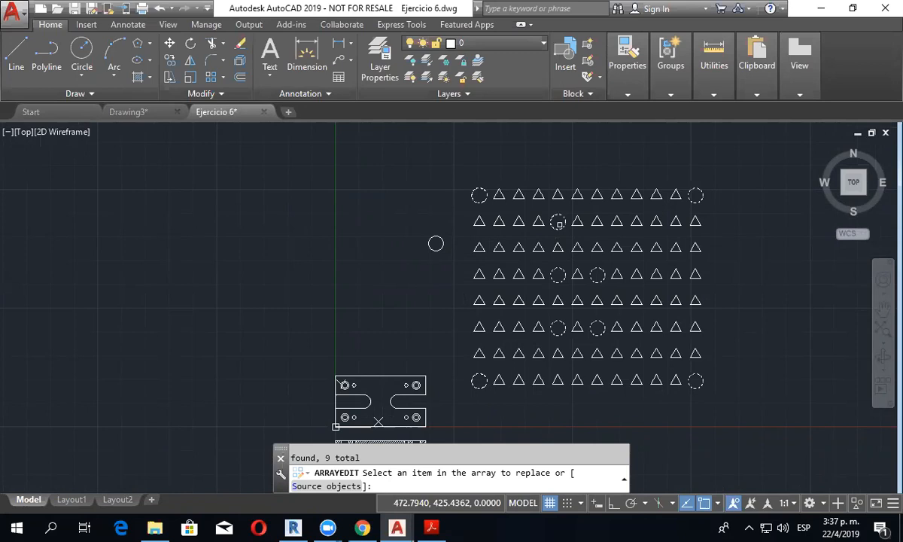
{"action": "left_click", "coordinate": [597, 221]}
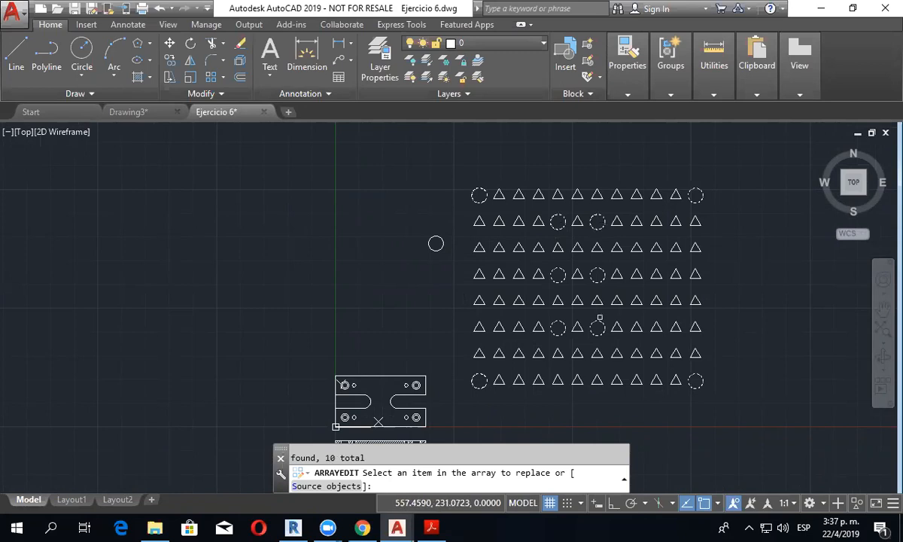
{"action": "left_click", "coordinate": [558, 380]}
{"action": "left_click", "coordinate": [597, 380]}
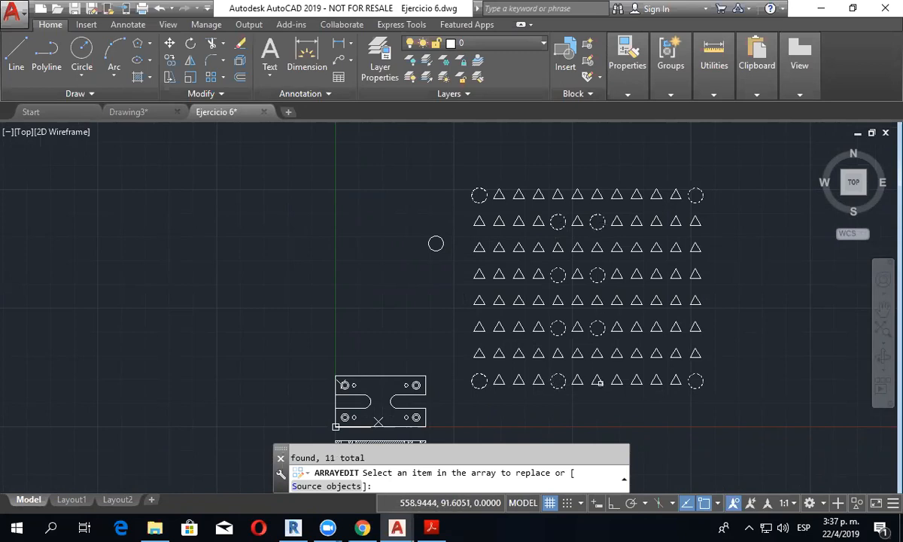
Step: Apply the item replacement, exit array editing and leave the array deselected
{"action": "right_click", "coordinate": [613, 332]}
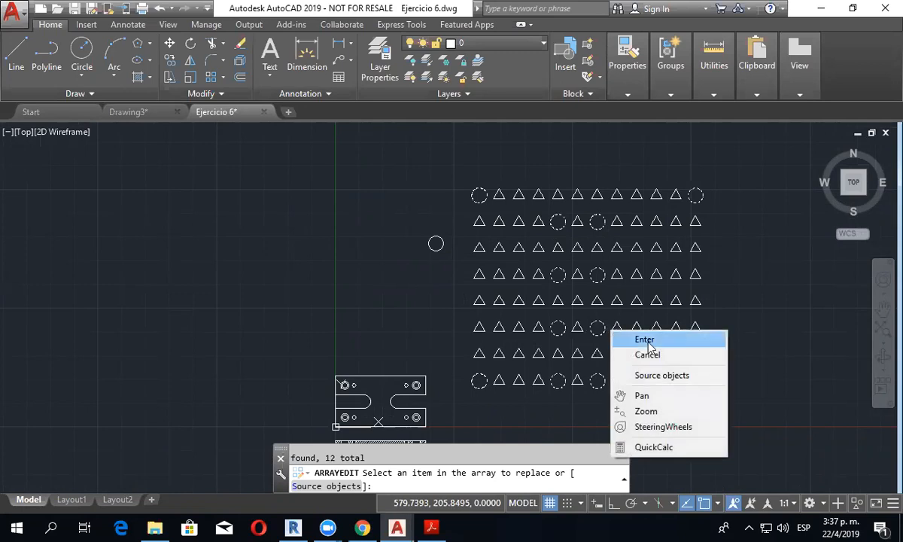
{"action": "left_click", "coordinate": [646, 339]}
{"action": "right_click", "coordinate": [611, 344]}
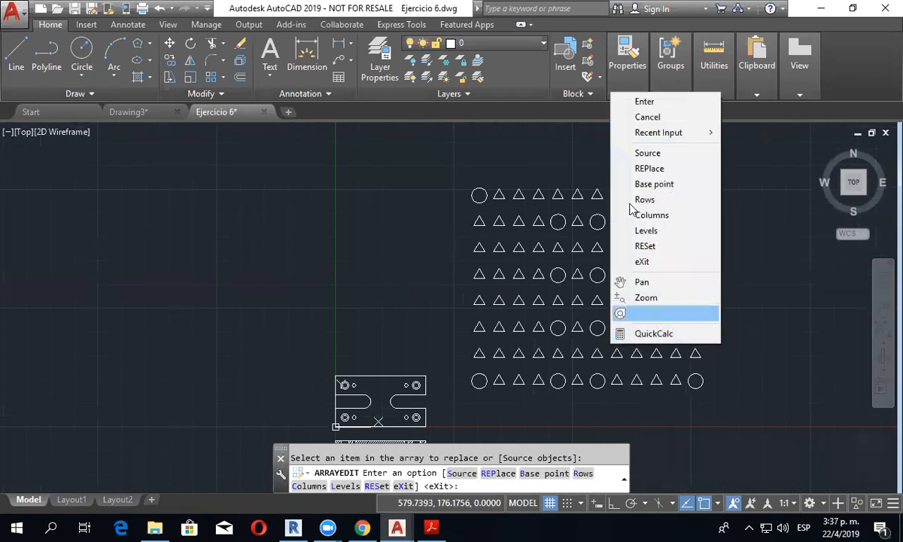
{"action": "left_click", "coordinate": [647, 103]}
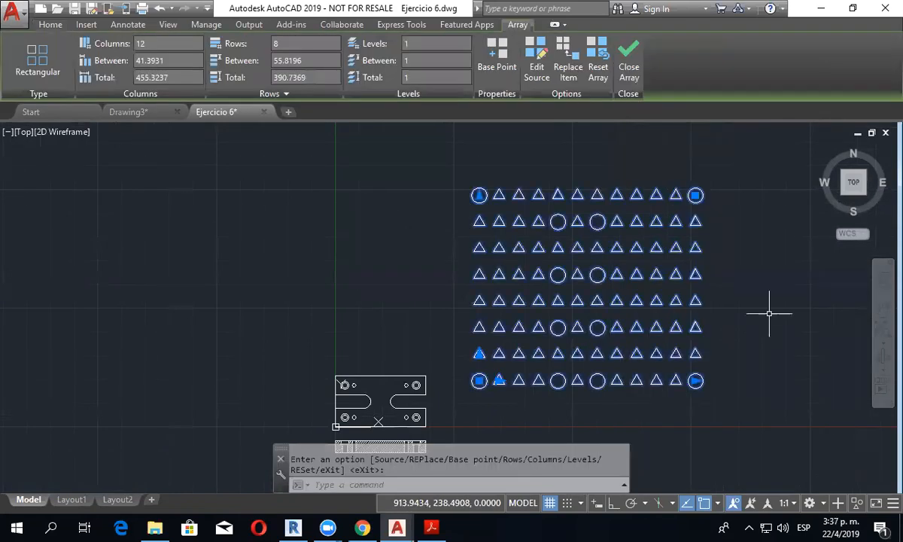
{"action": "key", "text": "Escape"}
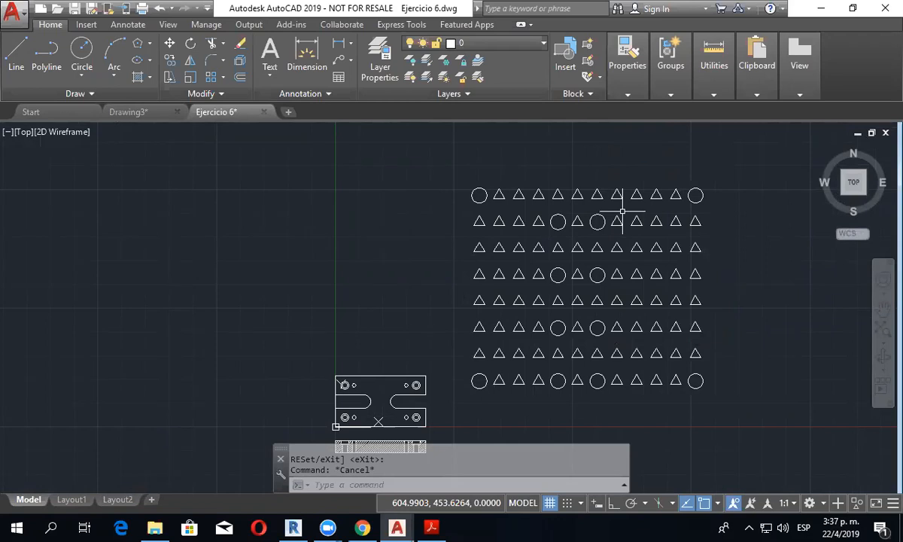
Step: Extend the mixed triangle and circle array from its upper-right corner item to 15 columns and 10 rows
{"action": "left_click", "coordinate": [621, 211]}
{"action": "left_click", "coordinate": [575, 187]}
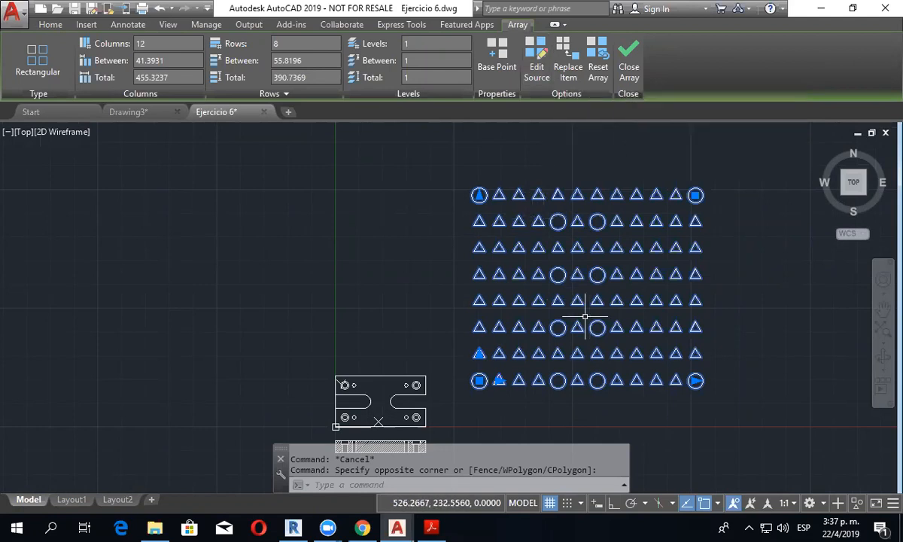
{"action": "middle_click_drag", "start_coordinate": [715, 214], "coordinate": [665, 268]}
{"action": "left_click", "coordinate": [646, 249]}
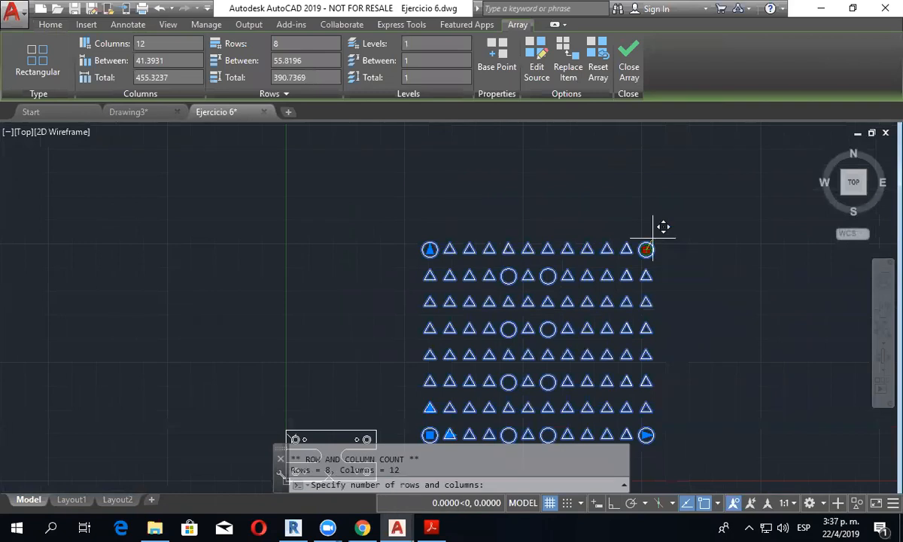
{"action": "left_click", "coordinate": [722, 172]}
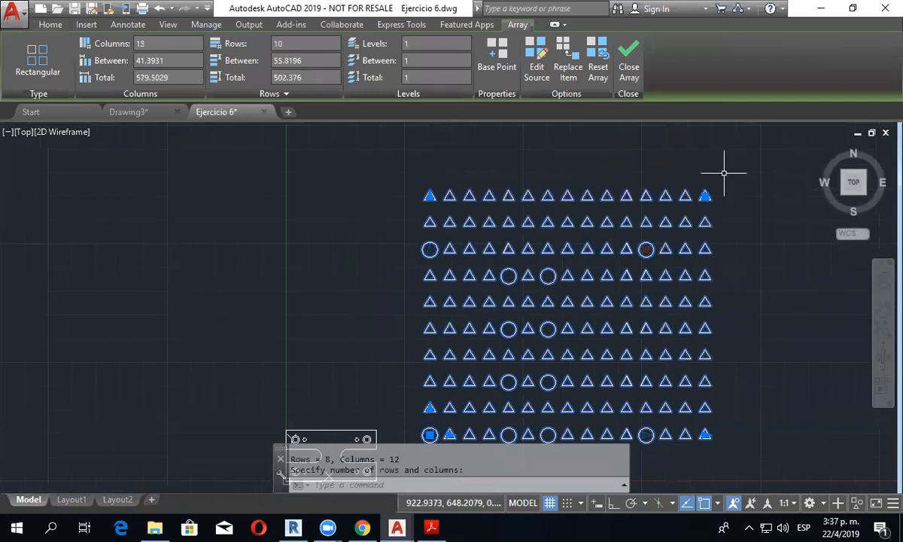
Step: Reset the array to restore every replaced item to the original triangle
{"action": "scroll", "coordinate": [736, 303], "scroll_direction": "down", "scroll_amount": 2}
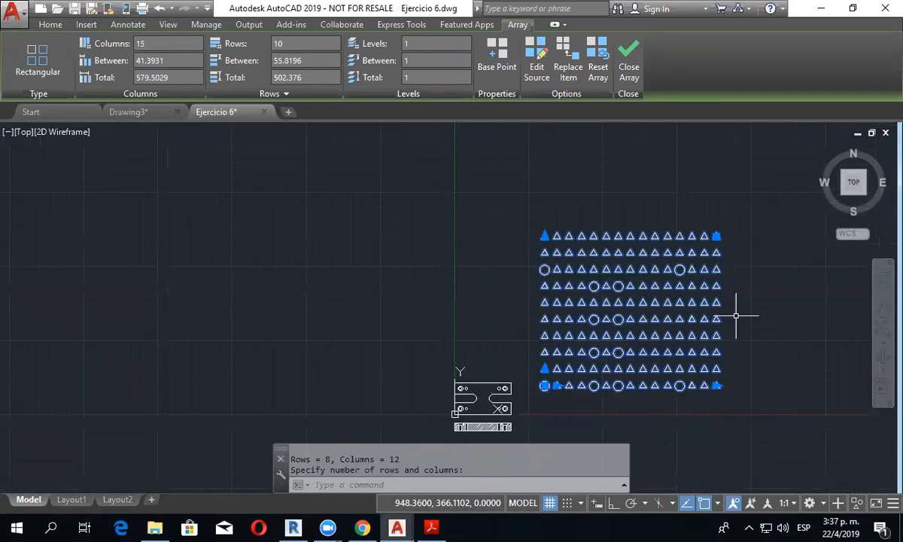
{"action": "scroll", "coordinate": [736, 316], "scroll_direction": "up", "scroll_amount": 2}
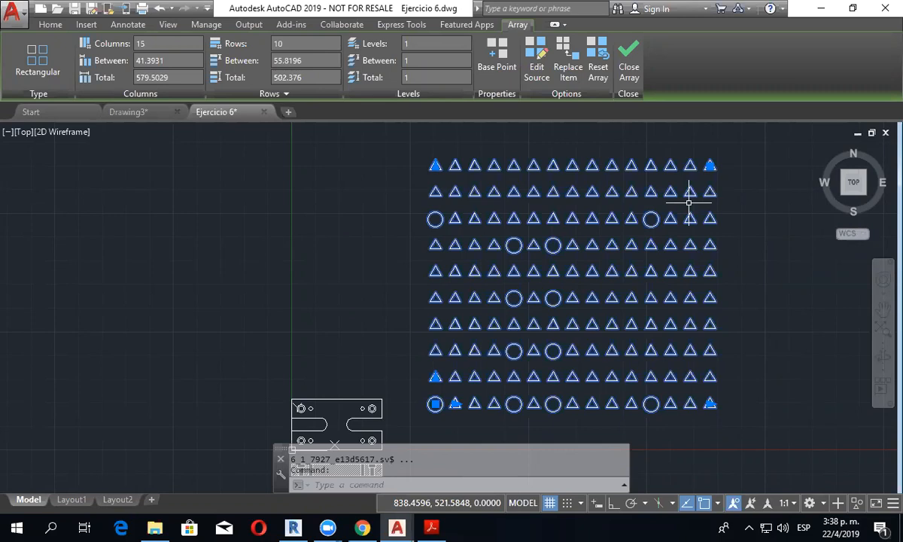
{"action": "scroll", "coordinate": [727, 325], "scroll_direction": "down", "scroll_amount": 2}
{"action": "middle_click_drag", "start_coordinate": [726, 325], "coordinate": [565, 319]}
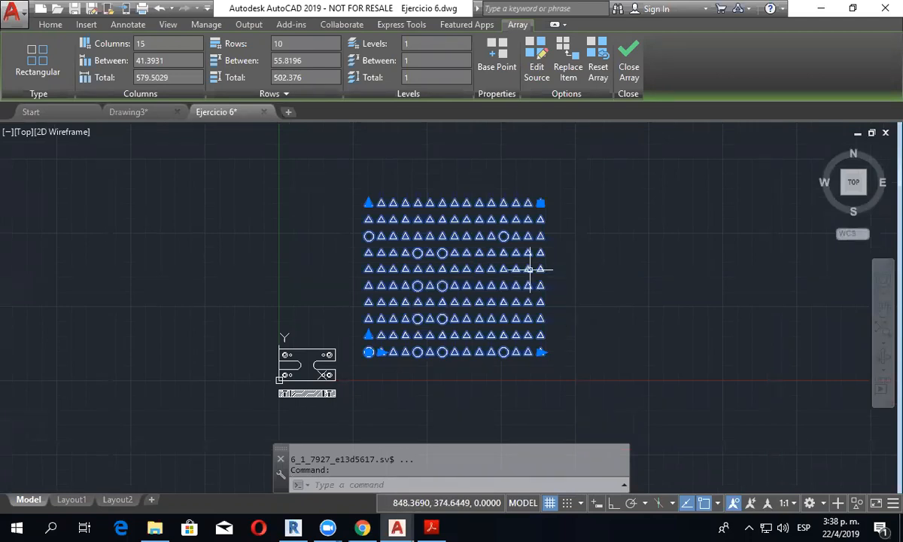
{"action": "scroll", "coordinate": [527, 268], "scroll_direction": "up", "scroll_amount": 2}
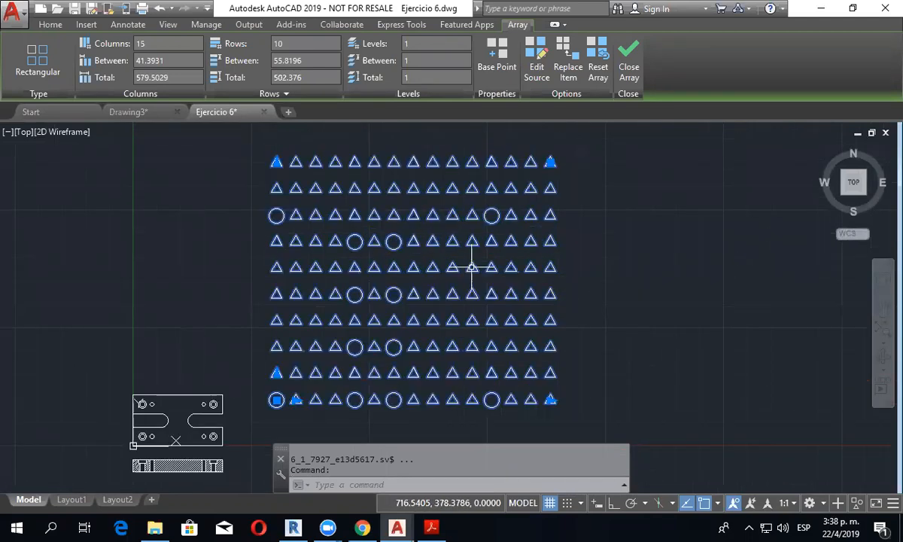
{"action": "middle_click_drag", "start_coordinate": [471, 267], "coordinate": [544, 270]}
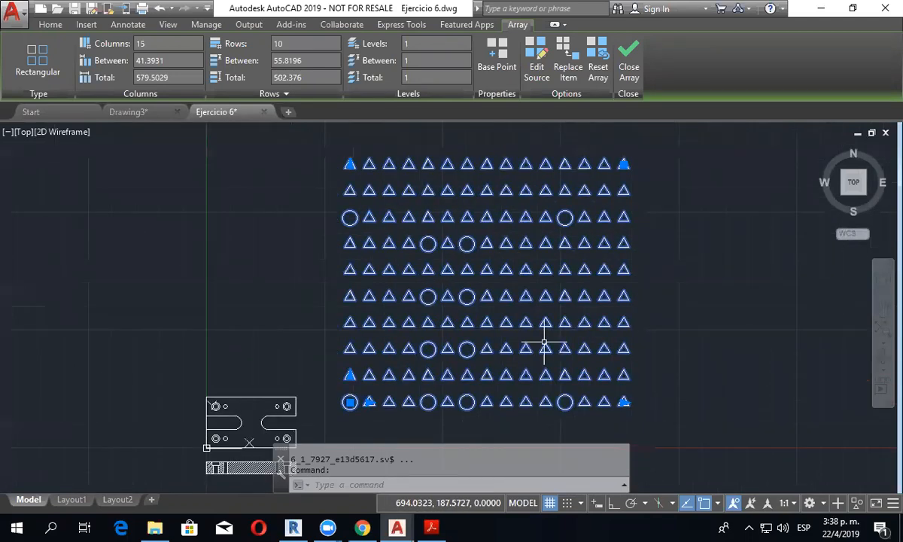
{"action": "left_click", "coordinate": [598, 62]}
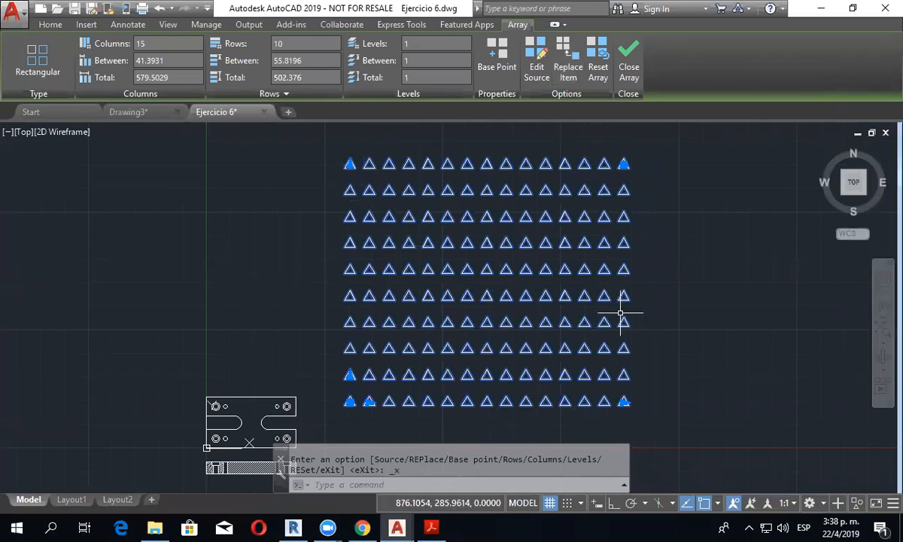
Step: Edit the array's source through its lower-left triangle and draw a circle centred inside that triangle, passing through its apex
{"action": "left_click", "coordinate": [537, 67]}
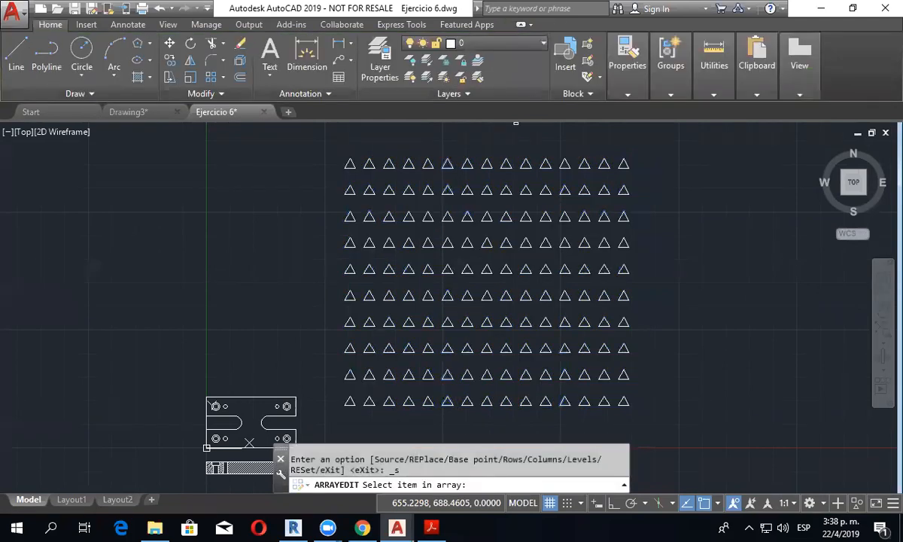
{"action": "scroll", "coordinate": [346, 408], "scroll_direction": "up", "scroll_amount": 2}
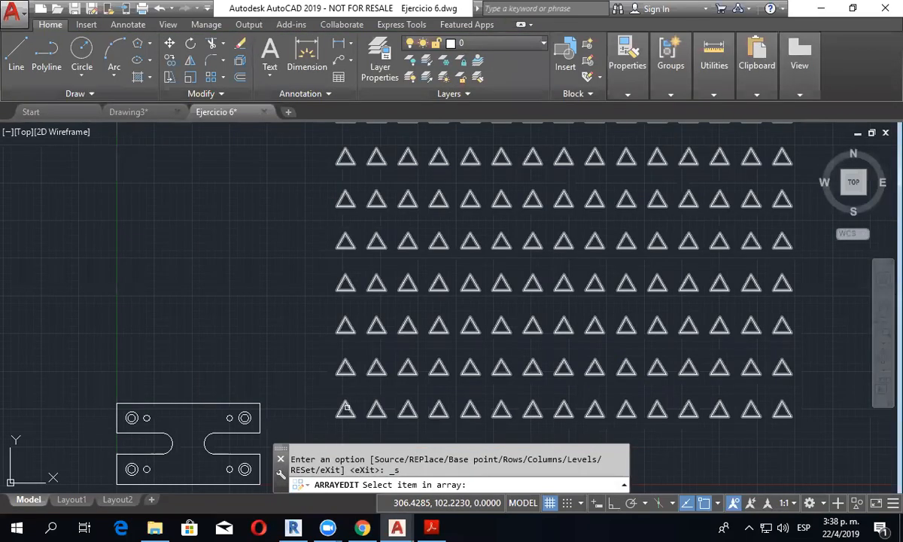
{"action": "left_click", "coordinate": [346, 407]}
{"action": "left_click", "coordinate": [82, 50]}
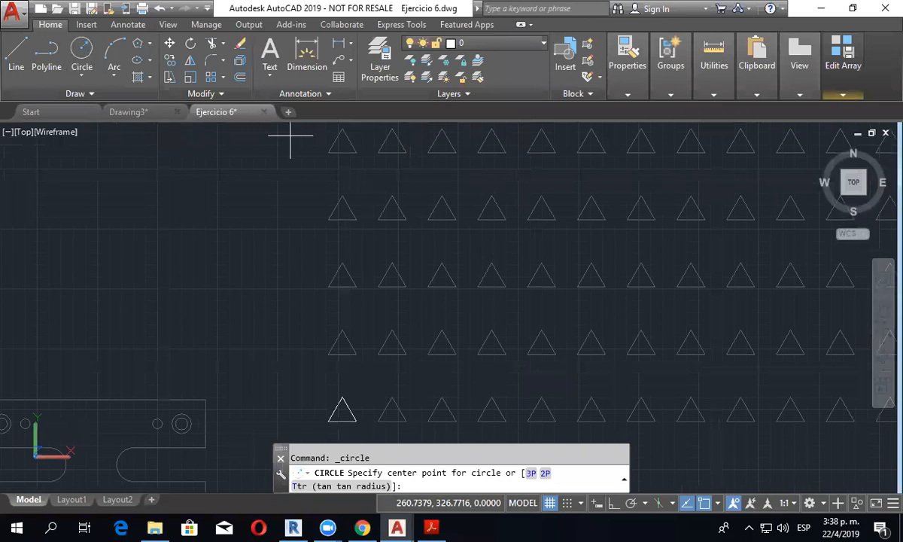
{"action": "left_click", "coordinate": [343, 410]}
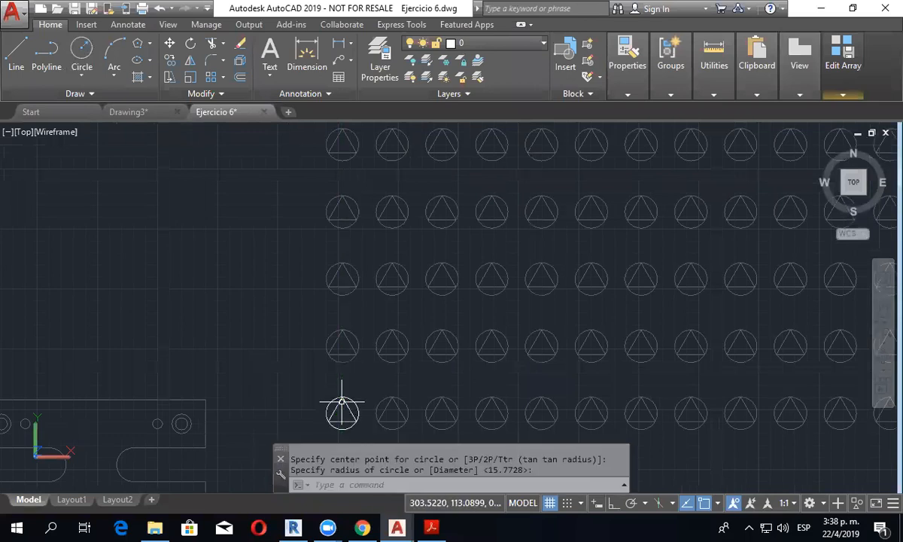
{"action": "left_click", "coordinate": [342, 401]}
Step: Erase the source triangle inside the circle and save the changes to the array
{"action": "left_click", "coordinate": [346, 412]}
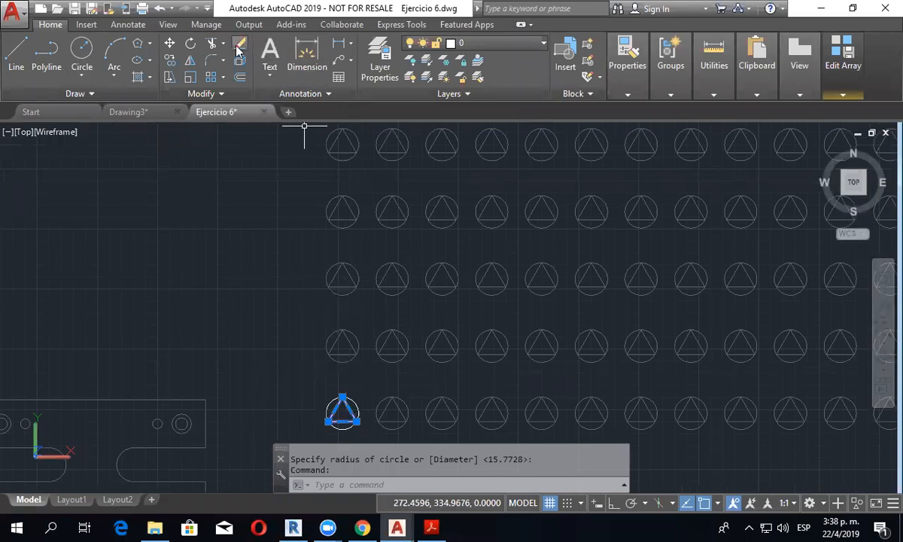
{"action": "left_click", "coordinate": [239, 47]}
{"action": "mouse_move", "coordinate": [850, 93]}
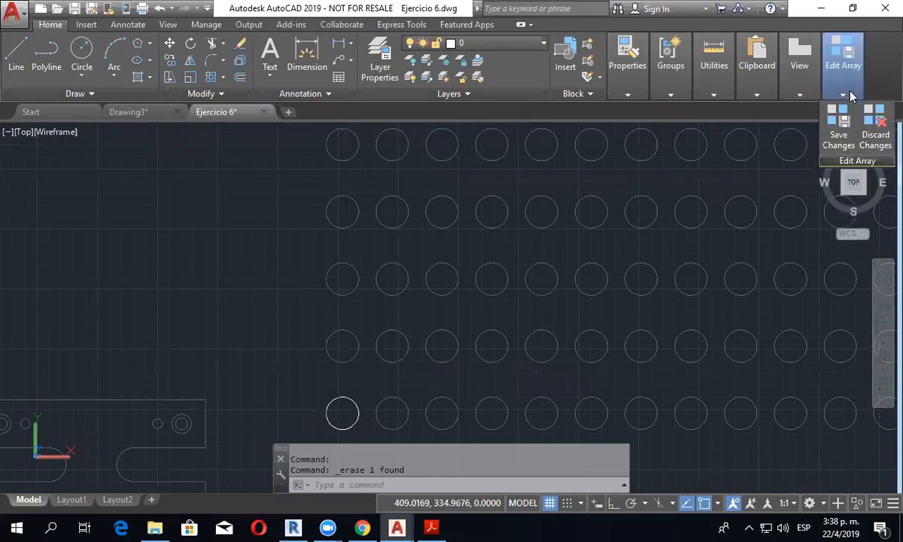
{"action": "left_click", "coordinate": [839, 130]}
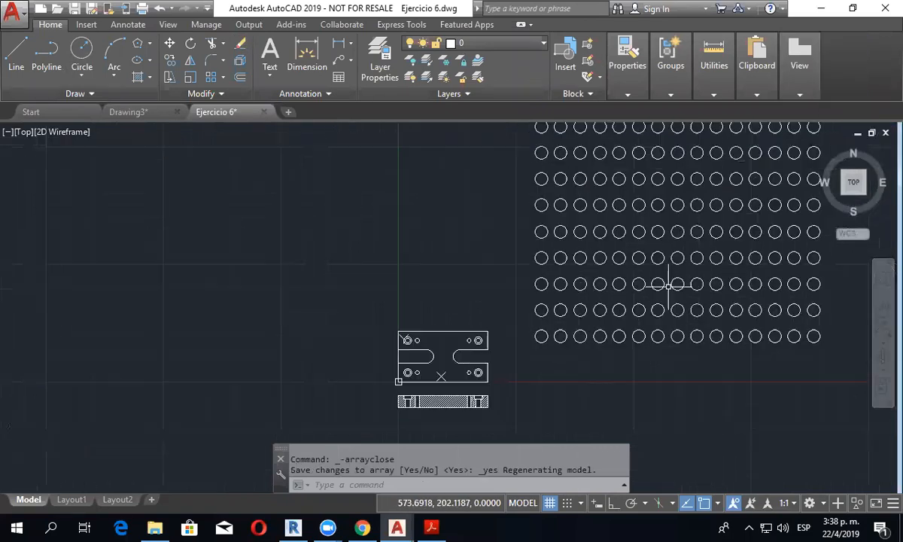
Step: Reduce the circle array to 4 columns and 3 rows from its upper-right corner item, deselect it and fit the drawing in view
{"action": "left_click", "coordinate": [776, 163]}
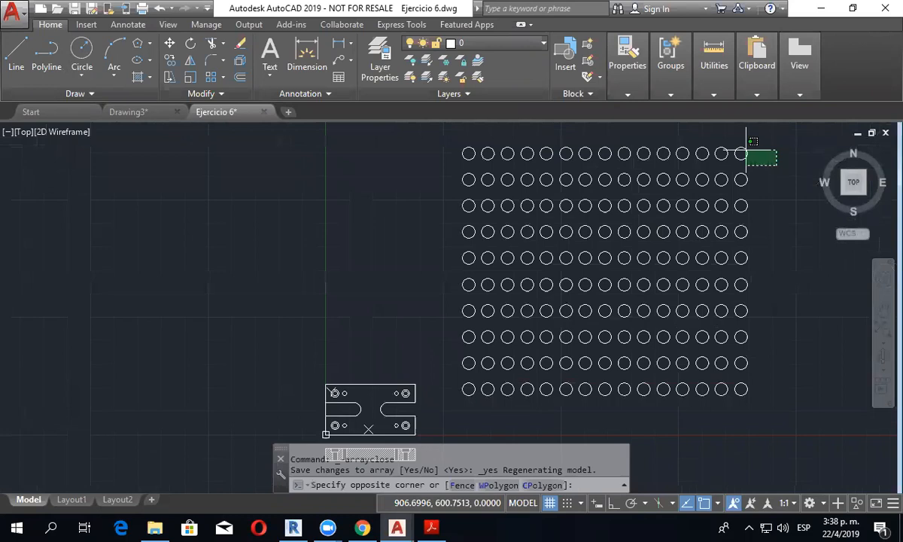
{"action": "left_click", "coordinate": [745, 152]}
{"action": "left_click", "coordinate": [741, 153]}
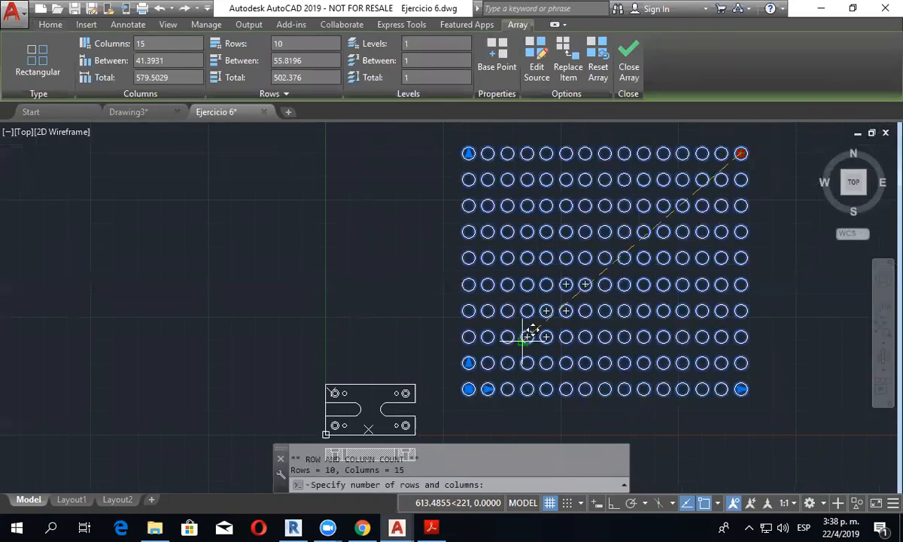
{"action": "left_click", "coordinate": [527, 336]}
{"action": "scroll", "coordinate": [520, 358], "scroll_direction": "up", "scroll_amount": 2}
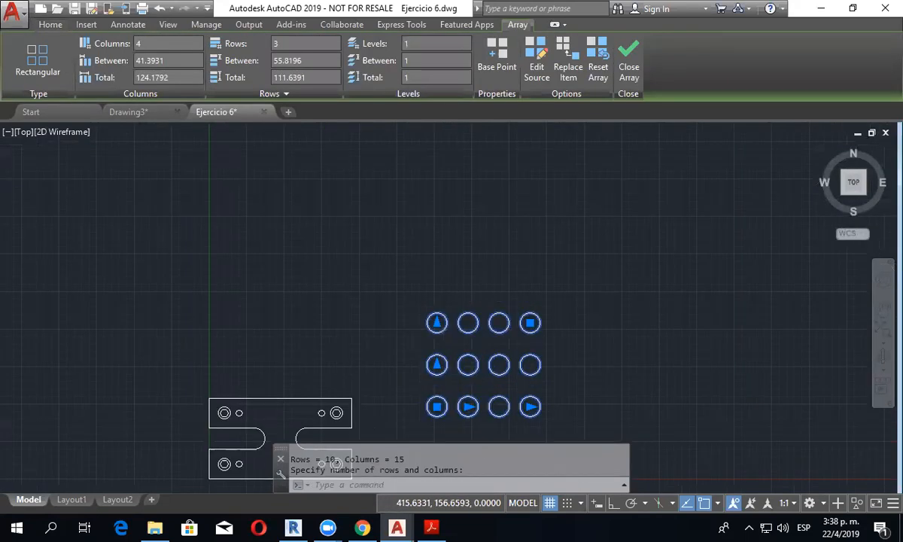
{"action": "key", "text": "Escape"}
{"action": "middle_click", "coordinate": [455, 306]}
{"action": "middle_click", "coordinate": [455, 306]}
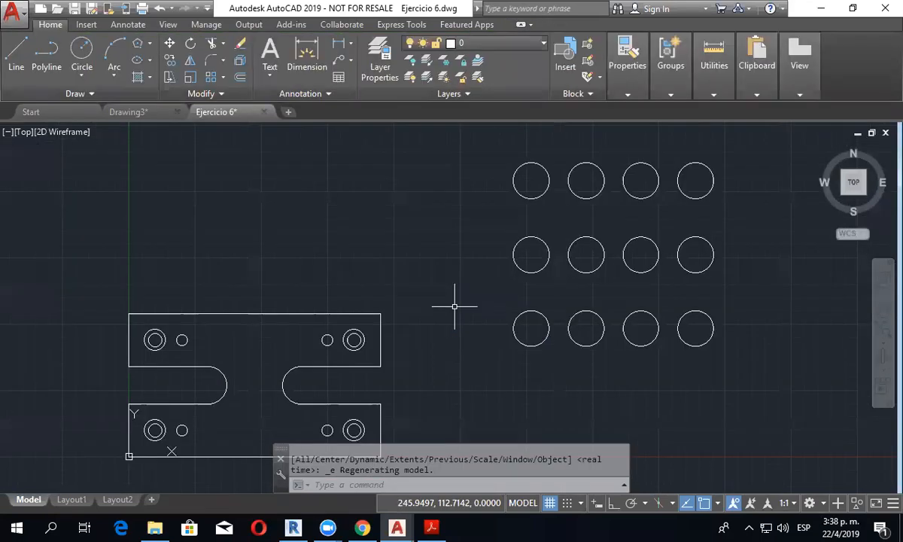
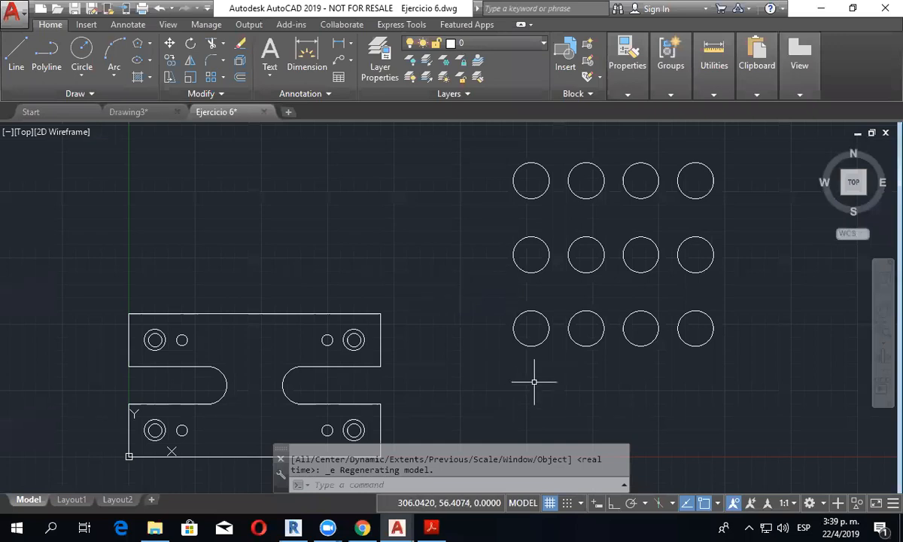
Step: Open the choice of array types for creating a new array in the empty area beside the circle array
{"action": "scroll", "coordinate": [615, 360], "scroll_direction": "down", "scroll_amount": 1}
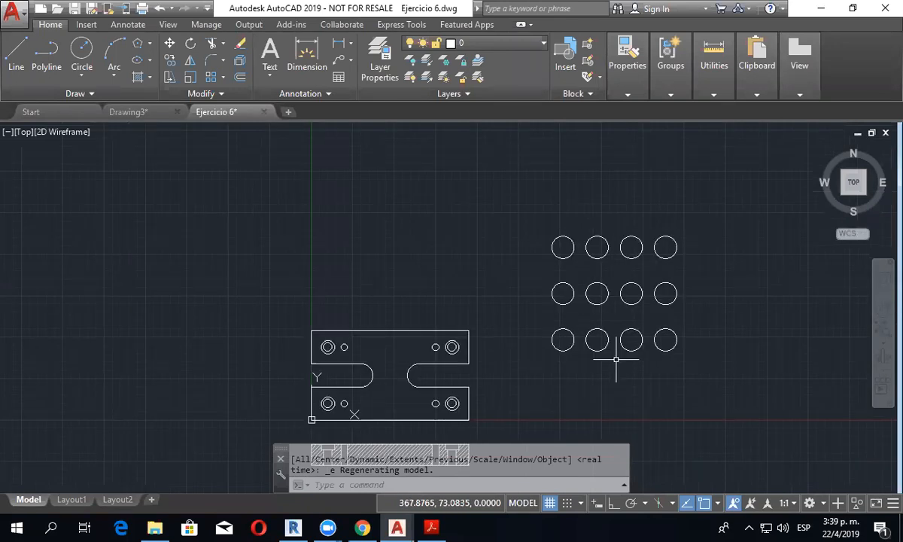
{"action": "middle_click_drag", "start_coordinate": [616, 359], "coordinate": [398, 321]}
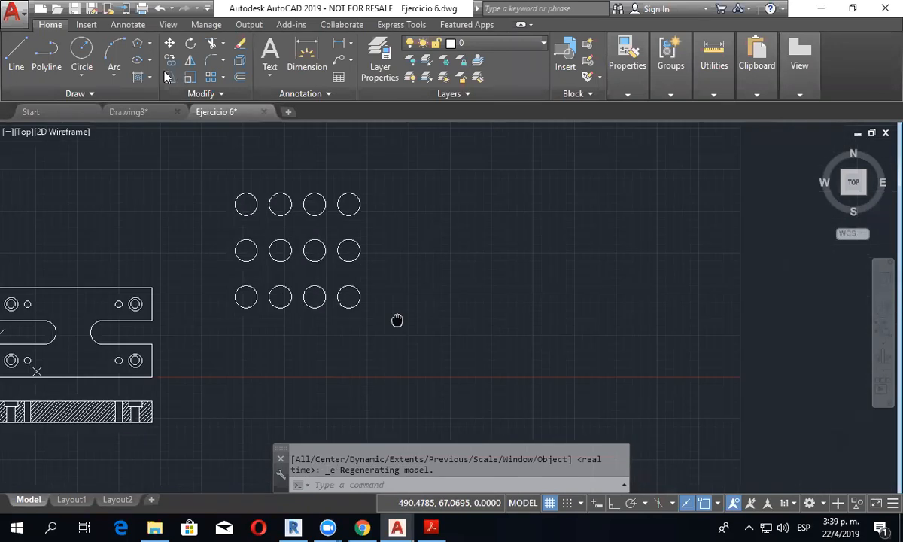
{"action": "left_click", "coordinate": [222, 76]}
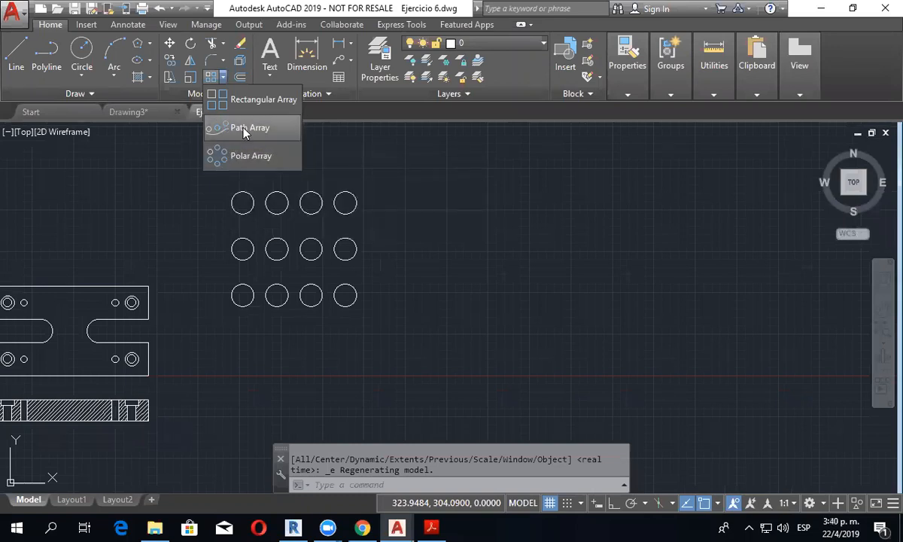
Step: Draw a circle with a radius of about 14.65 to the right of the grid of circles
{"action": "key", "text": "Escape"}
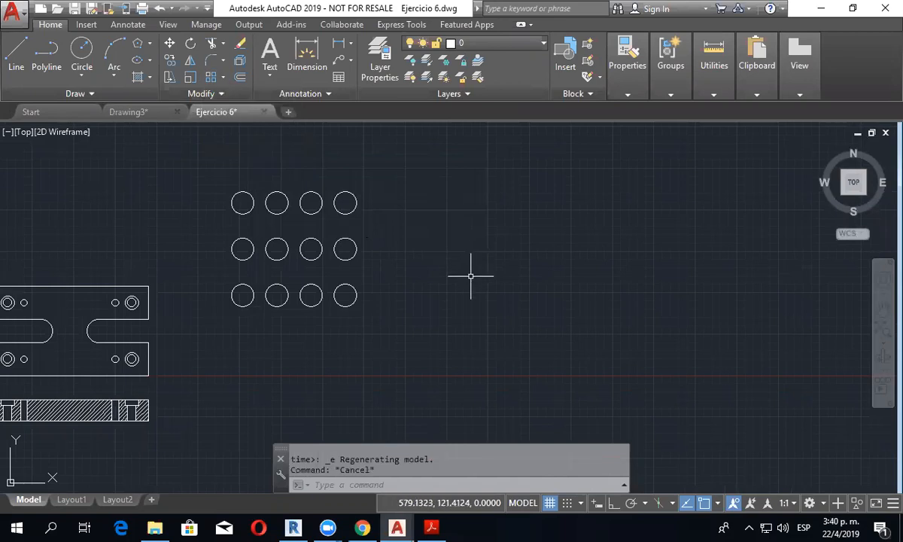
{"action": "middle_click_drag", "start_coordinate": [472, 276], "coordinate": [472, 284]}
{"action": "scroll", "coordinate": [481, 286], "scroll_direction": "up", "scroll_amount": 2}
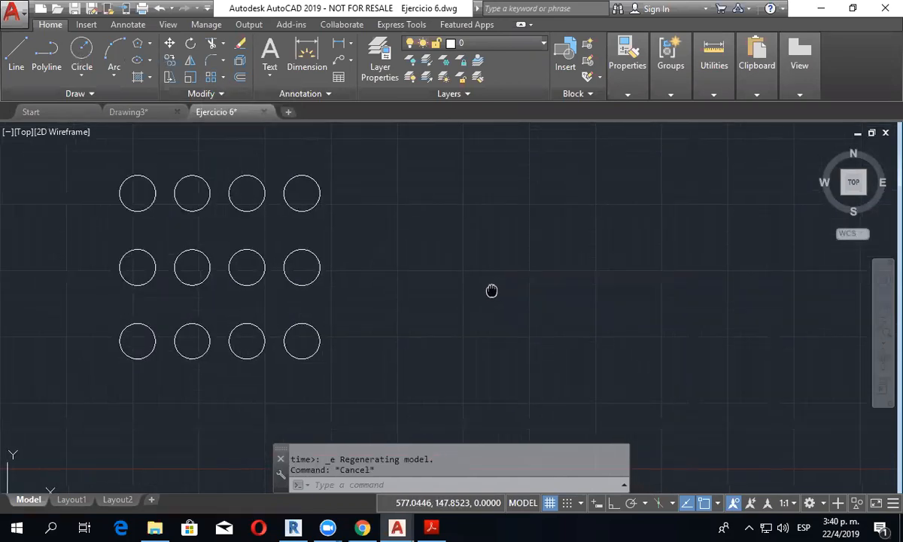
{"action": "left_click", "coordinate": [81, 48]}
{"action": "left_click", "coordinate": [582, 235]}
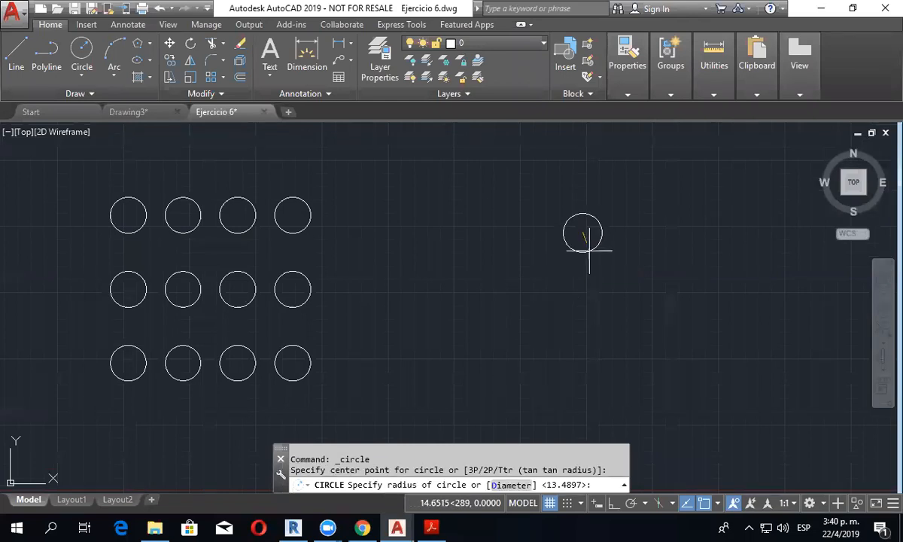
{"action": "scroll", "coordinate": [589, 251], "scroll_direction": "up", "scroll_amount": 4}
{"action": "key", "text": "Escape"}
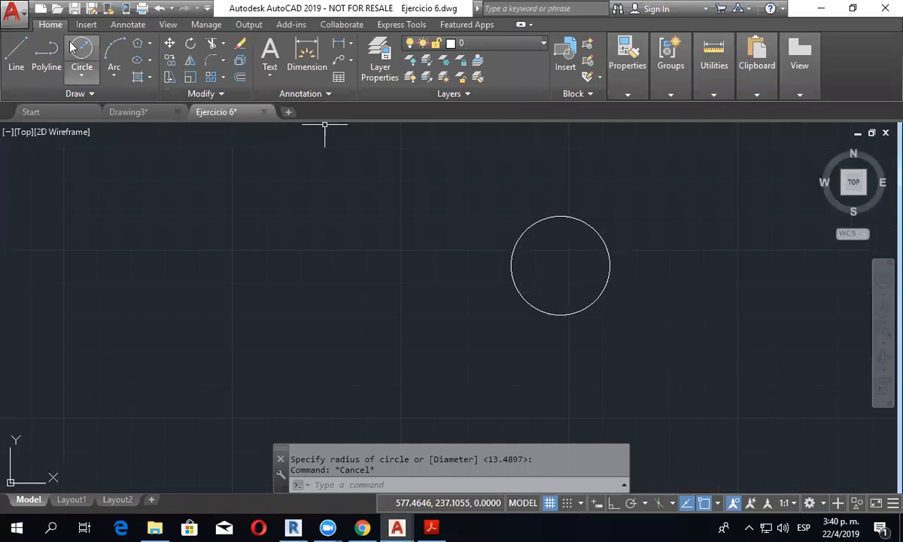
Step: Draw a vertical line just above the new circle, aligned with its center, with Ortho mode on
{"action": "left_click", "coordinate": [16, 50]}
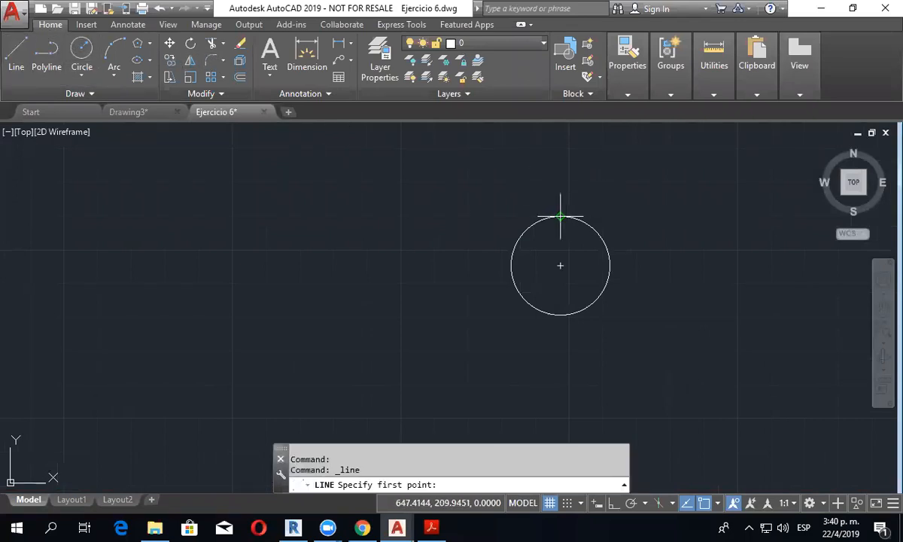
{"action": "left_click", "coordinate": [560, 204]}
{"action": "key", "text": "F8"}
{"action": "left_click", "coordinate": [559, 127]}
{"action": "key", "text": "Escape"}
{"action": "mouse_move", "coordinate": [588, 181]}
{"action": "middle_mouse_down"}
{"action": "mouse_move", "coordinate": [625, 193]}
{"action": "mouse_move", "coordinate": [585, 198]}
{"action": "middle_mouse_up"}
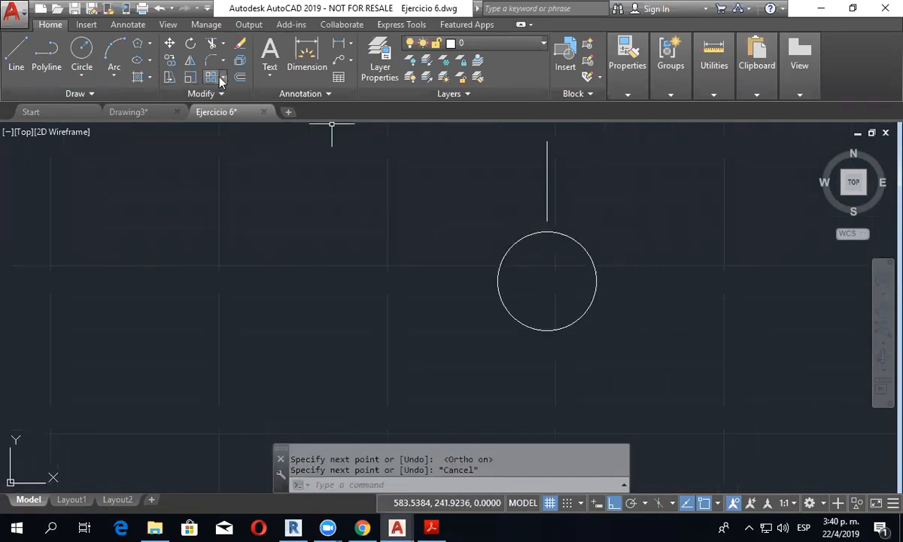
Step: Create a polar array of the vertical line around the circle's center
{"action": "left_click", "coordinate": [222, 78]}
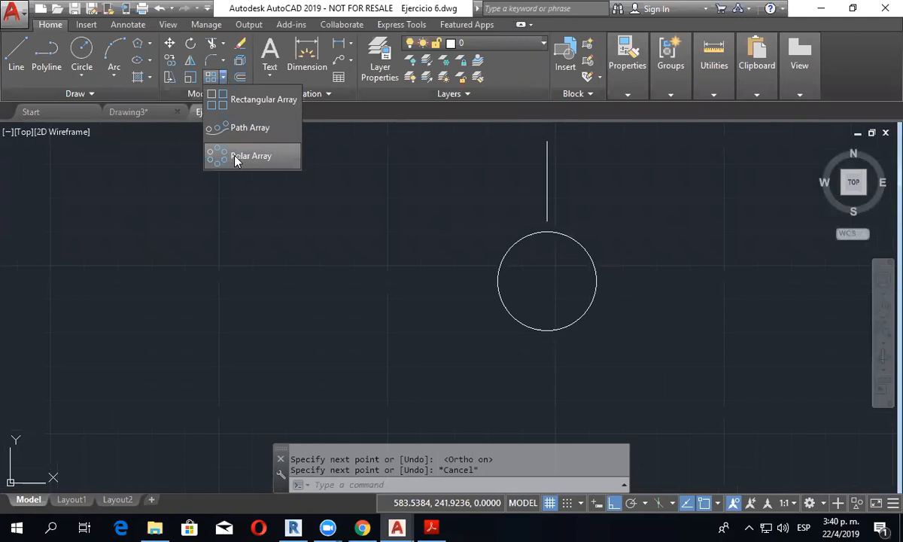
{"action": "left_click", "coordinate": [235, 158]}
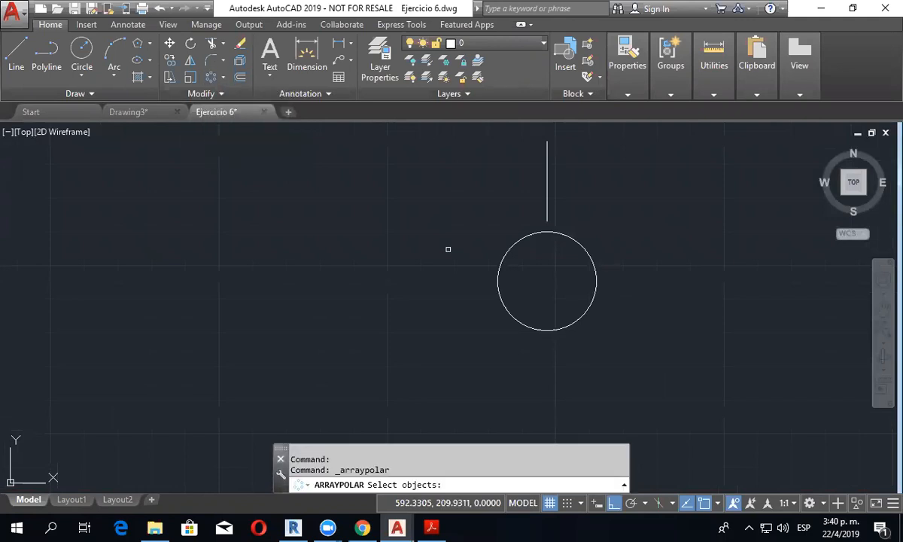
{"action": "left_click", "coordinate": [547, 164]}
{"action": "key", "text": "Return"}
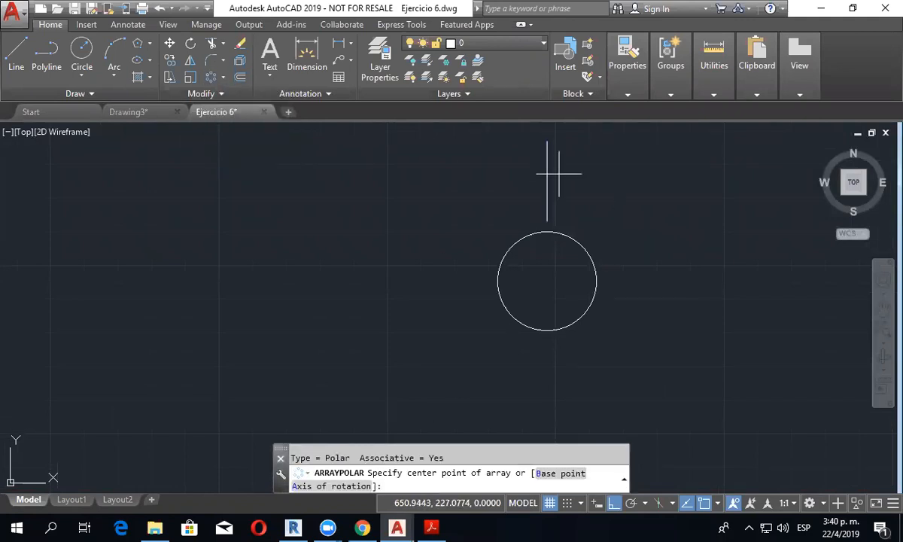
{"action": "left_click", "coordinate": [547, 281]}
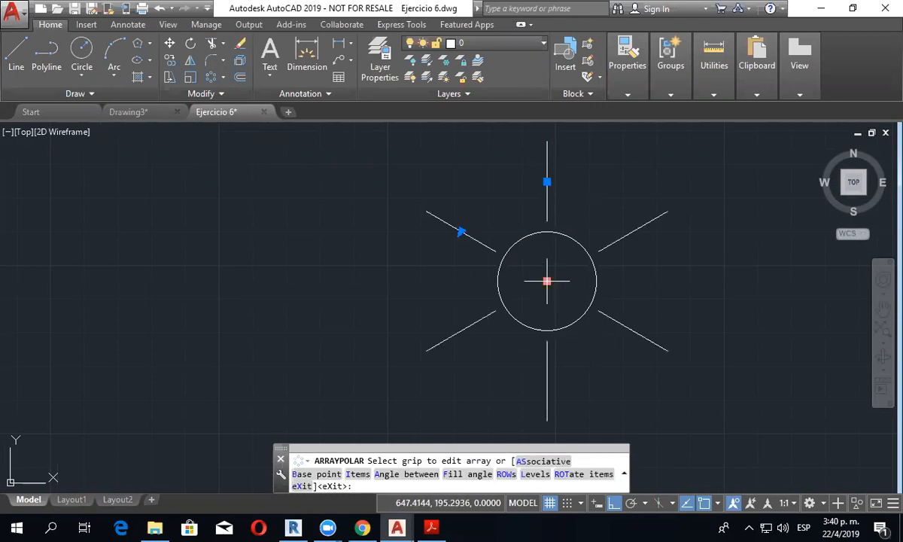
{"action": "middle_click_drag", "start_coordinate": [600, 361], "coordinate": [600, 350]}
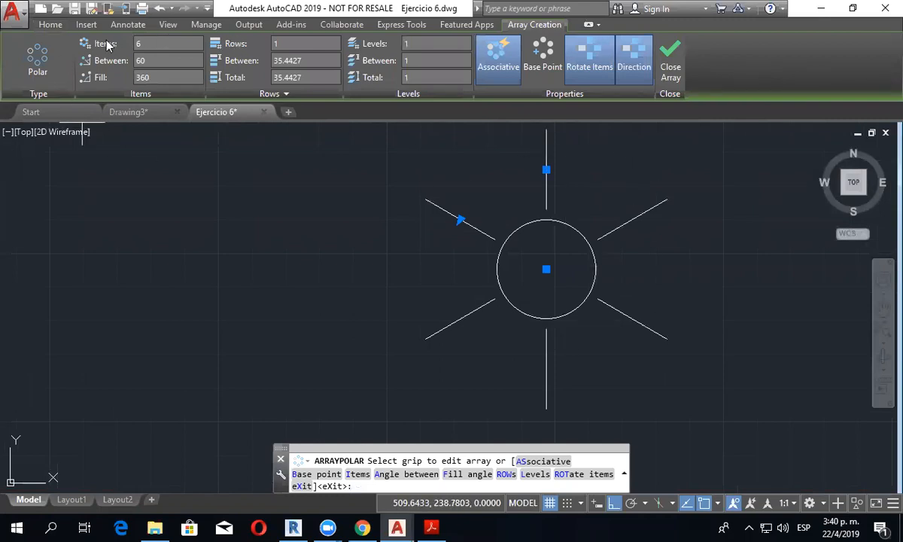
Step: Try fill angles of 45 and 90 degrees for the polar array
{"action": "left_click", "coordinate": [162, 61]}
{"action": "key", "text": "Tab"}
{"action": "type", "text": "45"}
{"action": "key", "text": "Return"}
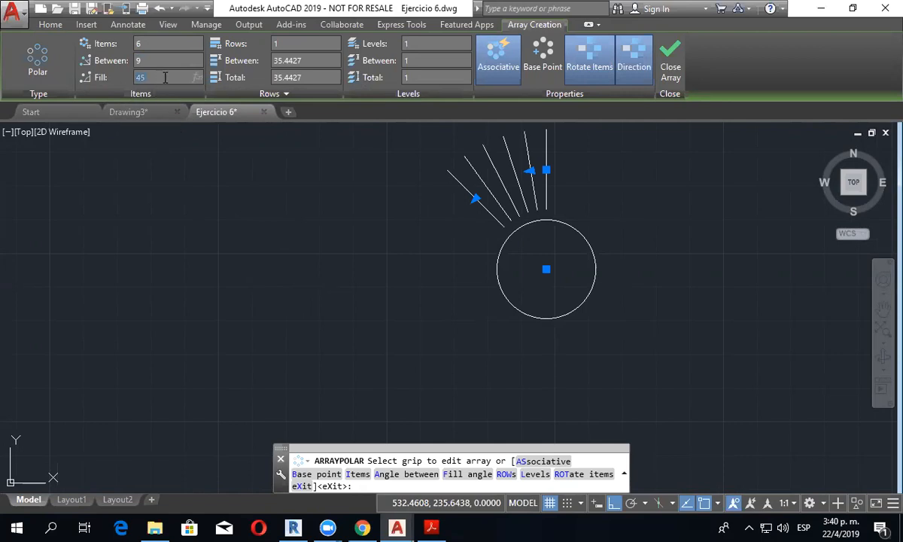
{"action": "type", "text": "90"}
{"action": "key", "text": "Return"}
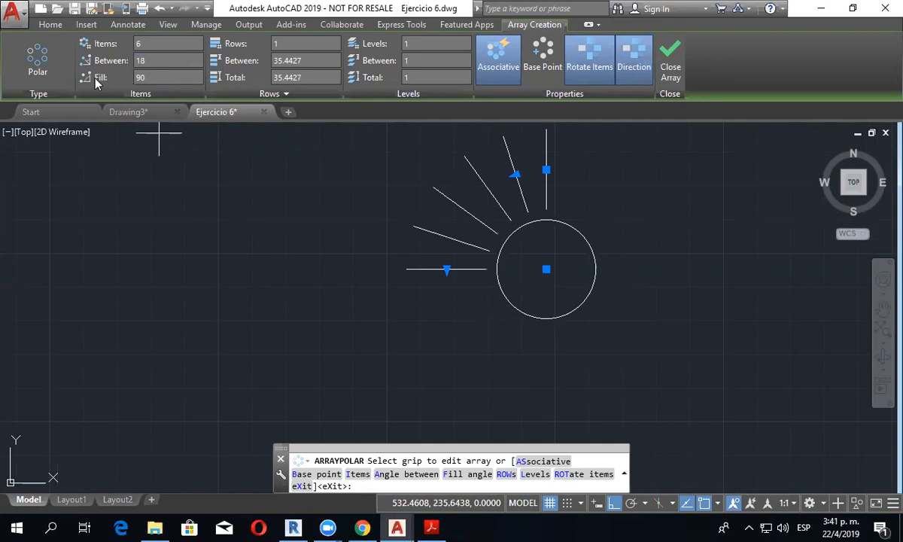
Step: Try fill angles of 270 and 180 degrees for the polar array
{"action": "left_click", "coordinate": [171, 79]}
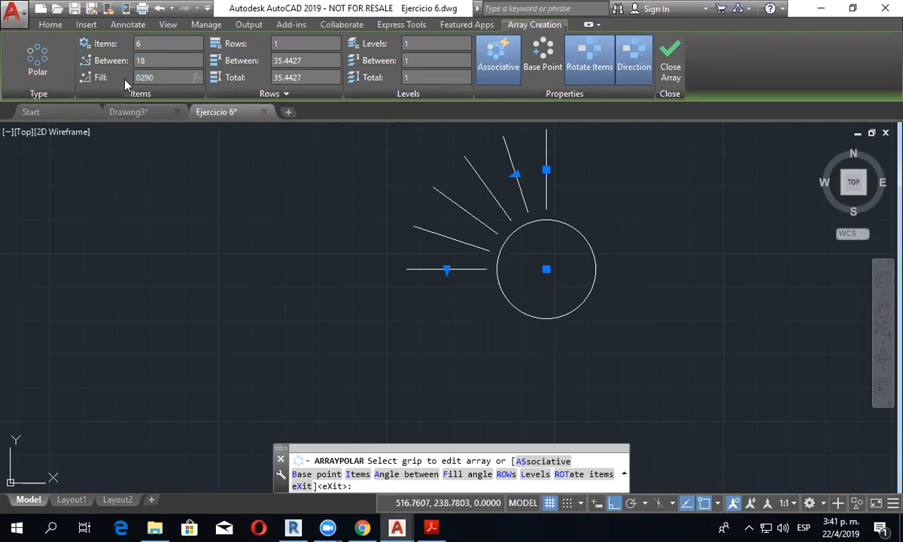
{"action": "type", "text": "270"}
{"action": "key", "text": "Return"}
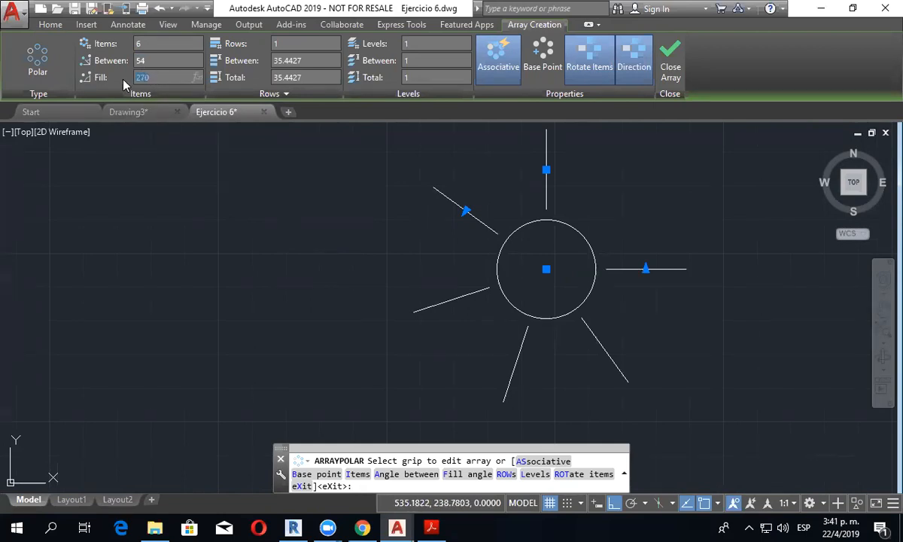
{"action": "type", "text": "180"}
{"action": "key", "text": "Return"}
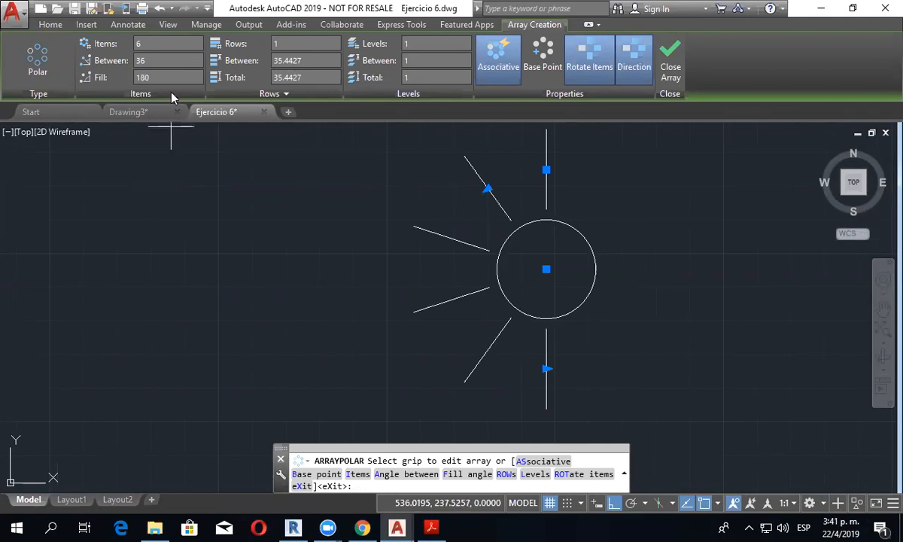
Step: Set the polar array's fill angle to 360 degrees and its item count to 50
{"action": "left_click", "coordinate": [138, 78]}
{"action": "type", "text": "360"}
{"action": "key", "text": "Return"}
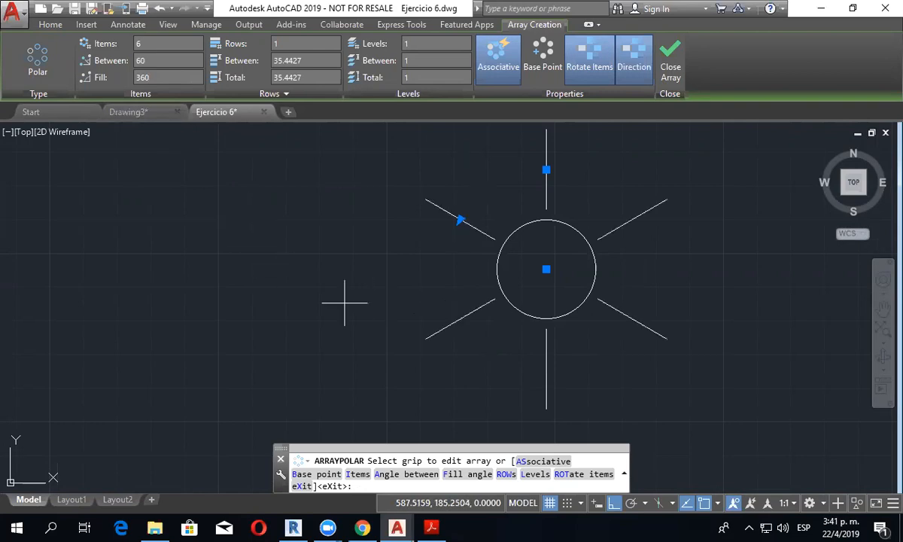
{"action": "left_click", "coordinate": [123, 45]}
{"action": "type", "text": "50"}
{"action": "key", "text": "Return"}
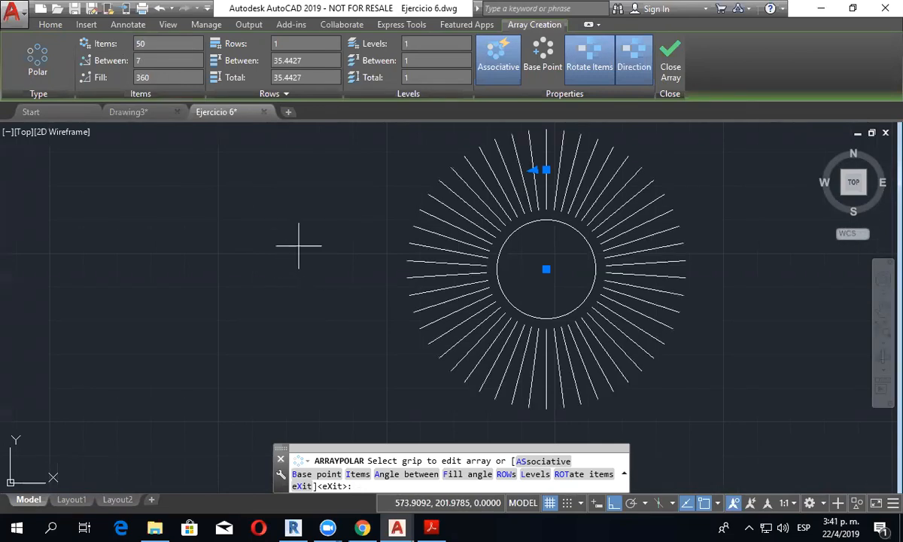
Step: Try a 180-degree fill angle on the 50-item array and restore it to 360 degrees
{"action": "left_click", "coordinate": [154, 78]}
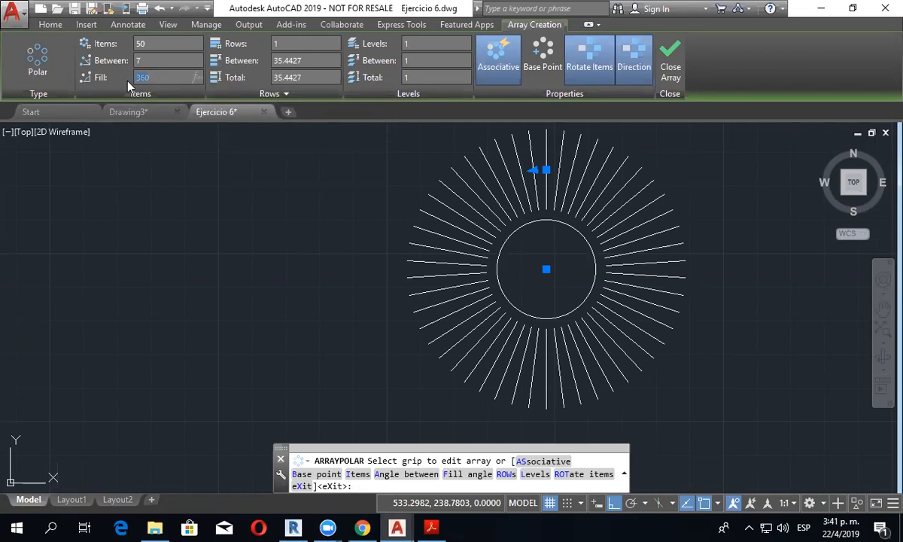
{"action": "type", "text": "180"}
{"action": "key", "text": "Return"}
{"action": "scroll", "coordinate": [644, 264], "scroll_direction": "down", "scroll_amount": 2}
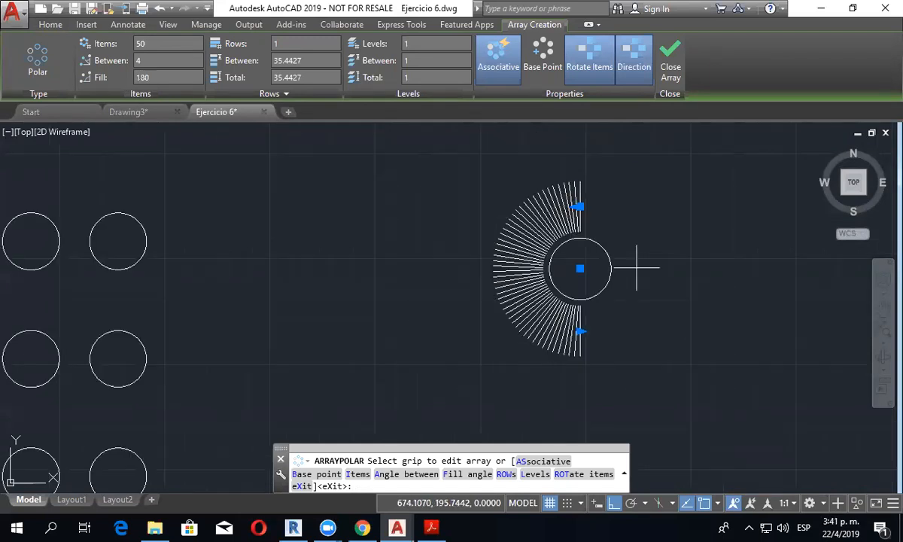
{"action": "scroll", "coordinate": [637, 266], "scroll_direction": "up", "scroll_amount": 2}
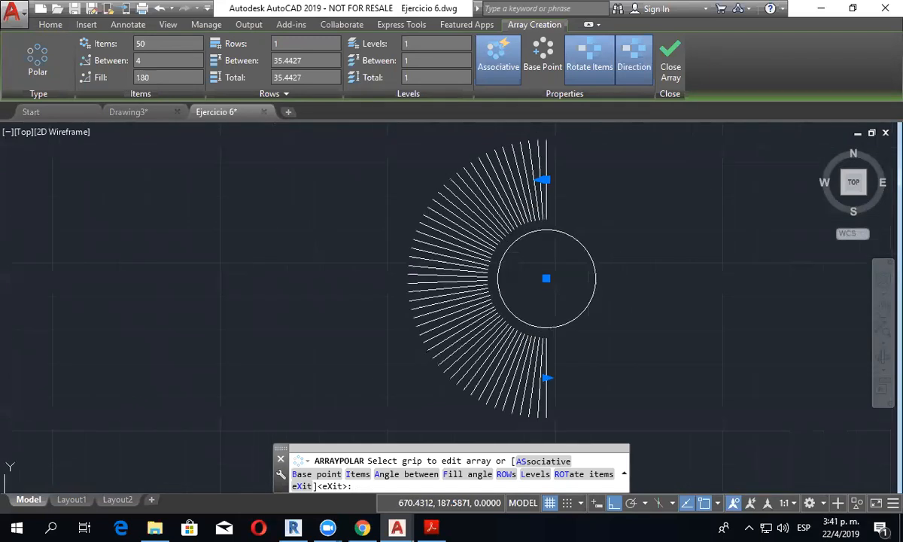
{"action": "middle_click_drag", "start_coordinate": [575, 173], "coordinate": [565, 176]}
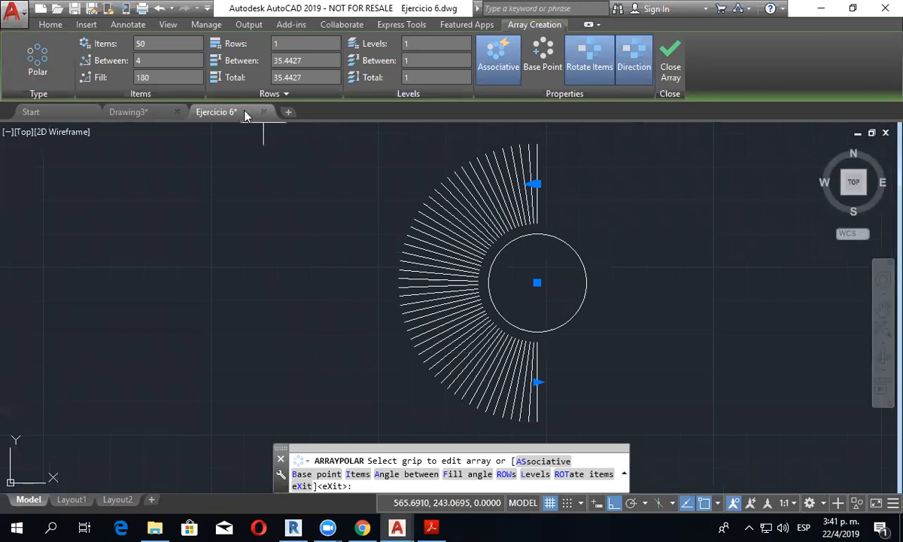
{"action": "left_click", "coordinate": [154, 79]}
{"action": "key", "text": "Return"}
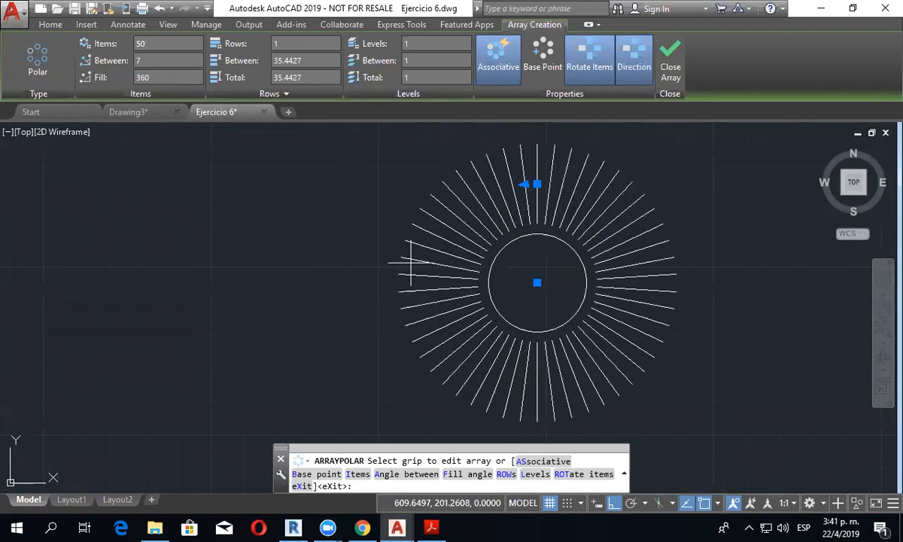
Step: Set the polar array's row count to 50 and inspect the rings of lines around the circle
{"action": "left_click", "coordinate": [285, 44]}
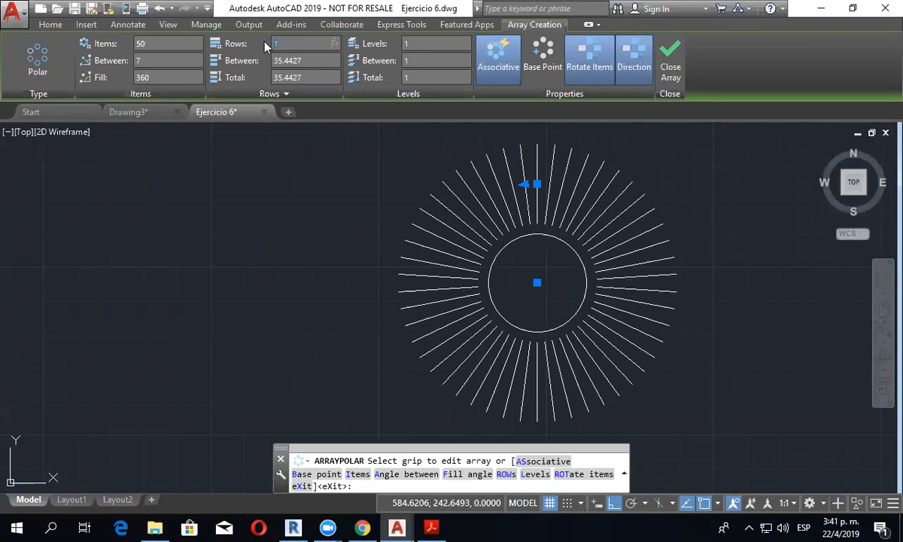
{"action": "type", "text": "2"}
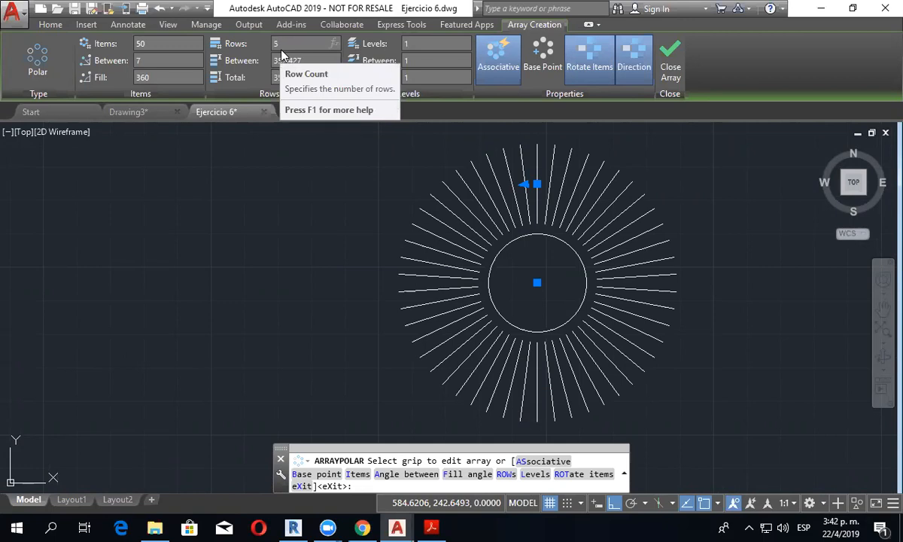
{"action": "type", "text": "50"}
{"action": "key", "text": "Return"}
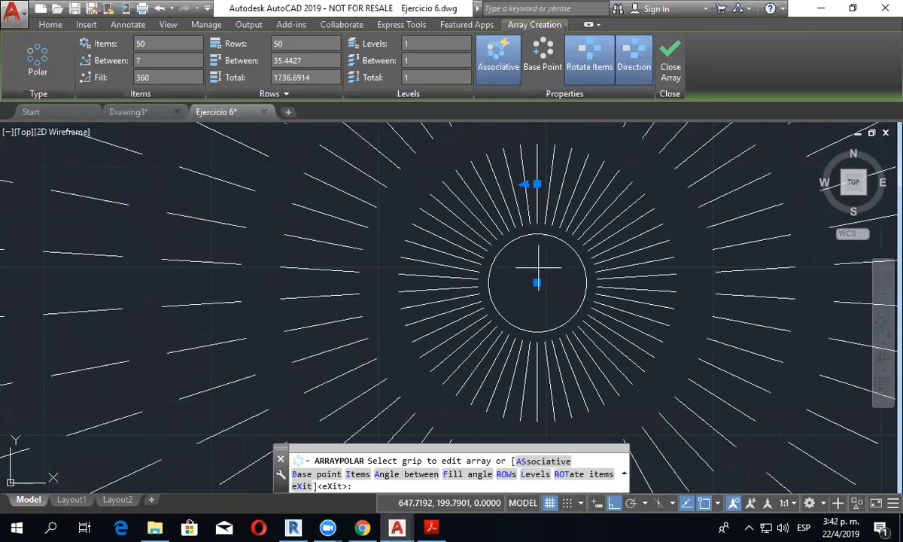
{"action": "scroll", "coordinate": [537, 267], "scroll_direction": "down", "scroll_amount": 3}
{"action": "scroll", "coordinate": [536, 268], "scroll_direction": "up", "scroll_amount": 5}
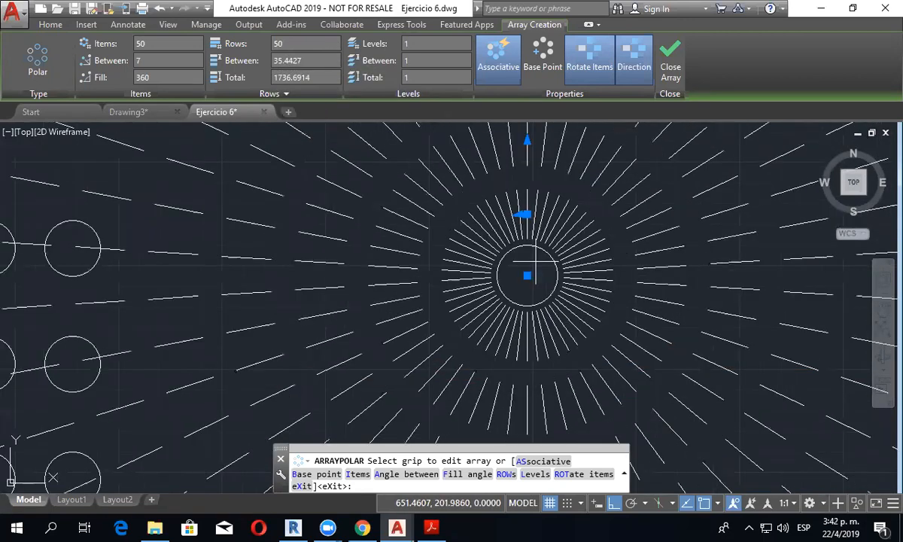
{"action": "scroll", "coordinate": [536, 261], "scroll_direction": "down", "scroll_amount": 2}
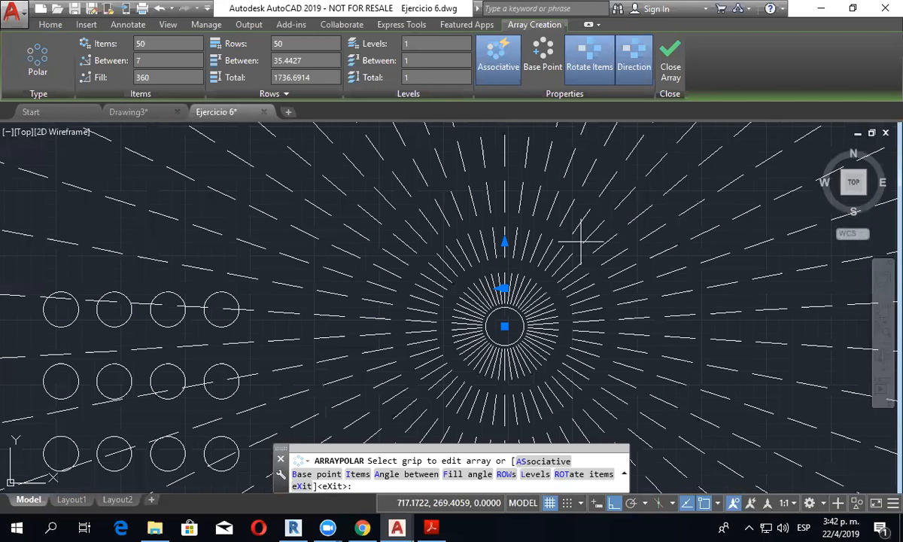
{"action": "scroll", "coordinate": [663, 230], "scroll_direction": "up", "scroll_amount": 3}
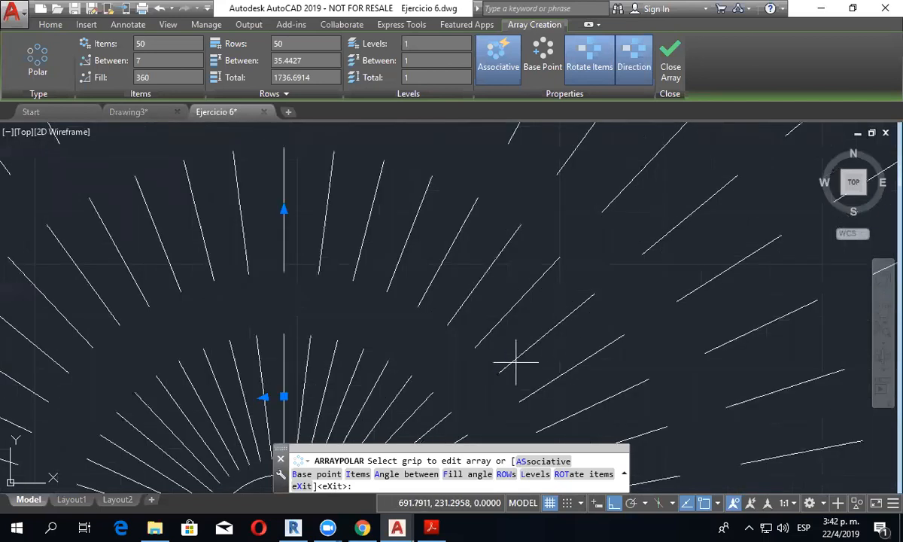
{"action": "scroll", "coordinate": [544, 363], "scroll_direction": "down", "scroll_amount": 1}
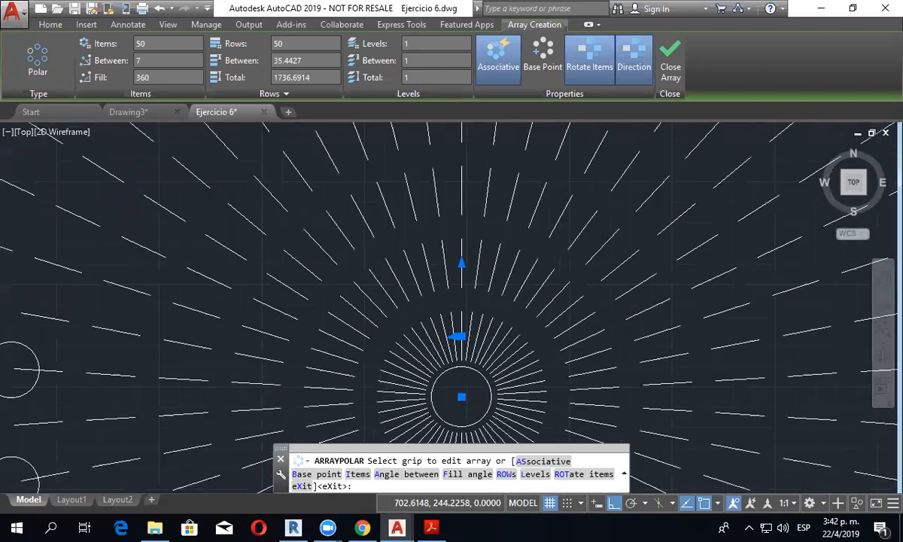
{"action": "scroll", "coordinate": [575, 296], "scroll_direction": "down", "scroll_amount": 3}
Step: Try a row count of 3 for the polar array
{"action": "left_click", "coordinate": [301, 46]}
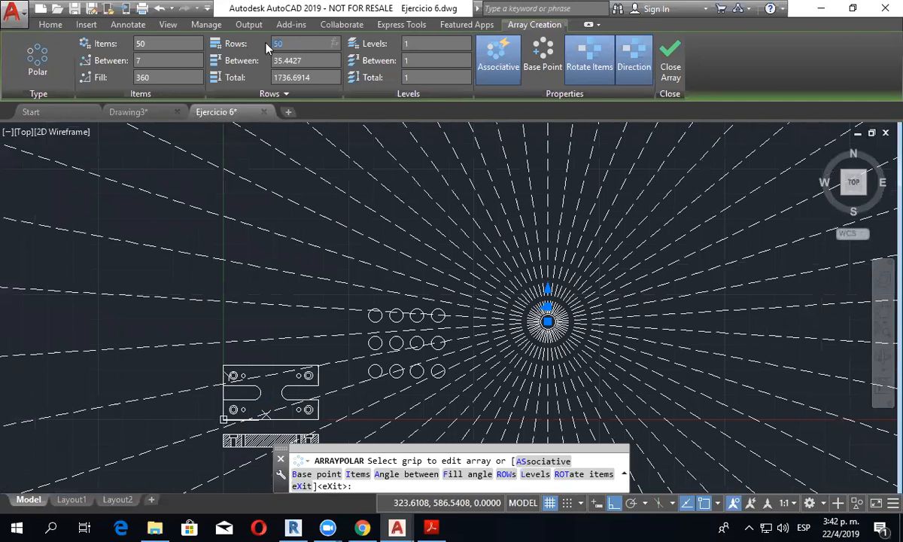
{"action": "type", "text": "3"}
{"action": "scroll", "coordinate": [595, 352], "scroll_direction": "up", "scroll_amount": 2}
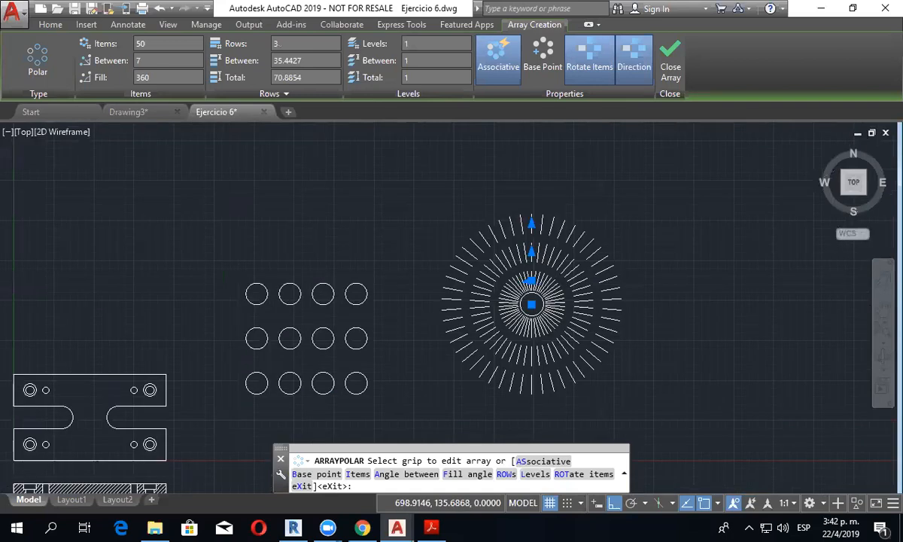
{"action": "scroll", "coordinate": [572, 351], "scroll_direction": "up", "scroll_amount": 2}
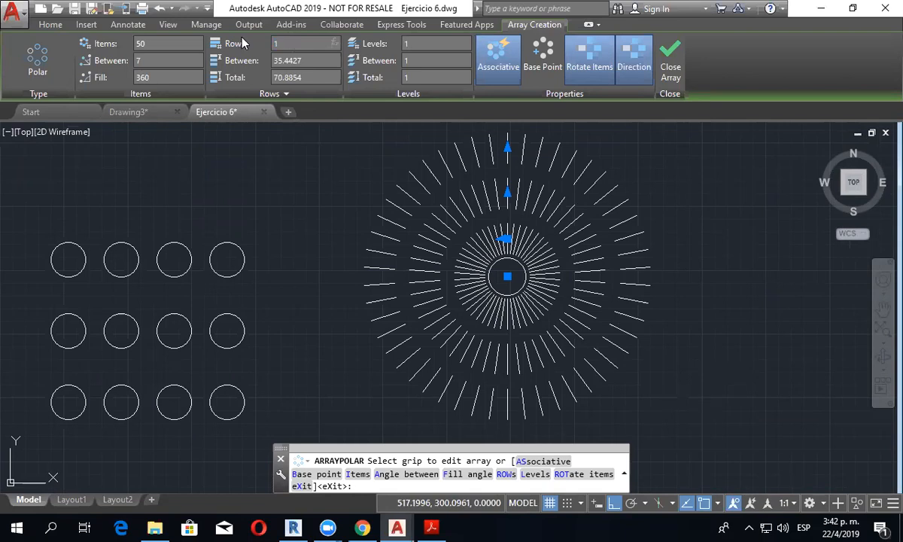
Step: Accept the polar array of 50 lines with a single row around the circle
{"action": "scroll", "coordinate": [581, 312], "scroll_direction": "up", "scroll_amount": 2}
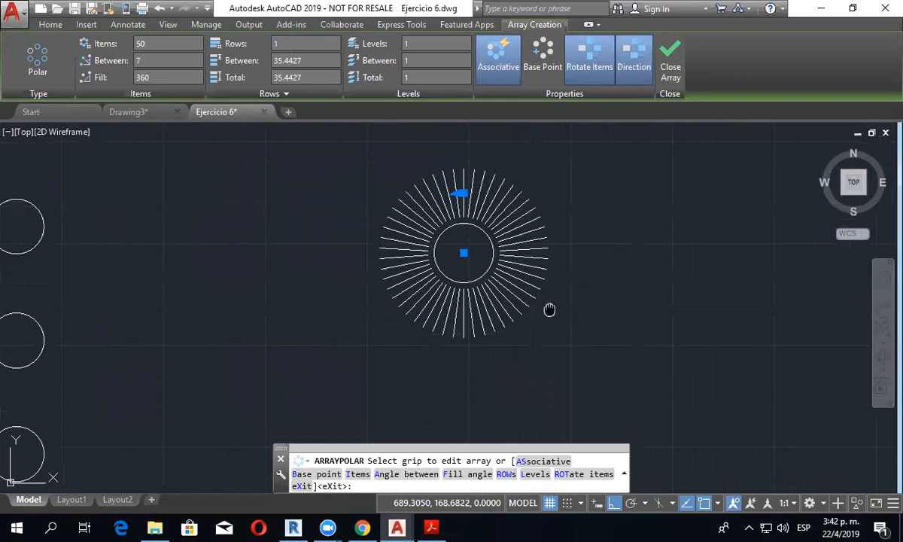
{"action": "middle_click_drag", "start_coordinate": [549, 311], "coordinate": [570, 328]}
{"action": "right_click", "coordinate": [579, 365]}
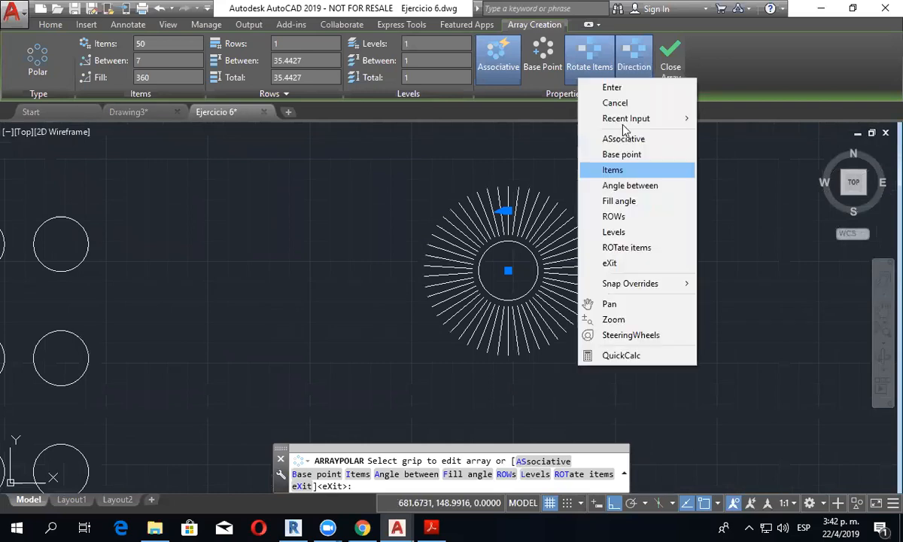
{"action": "left_click", "coordinate": [614, 88]}
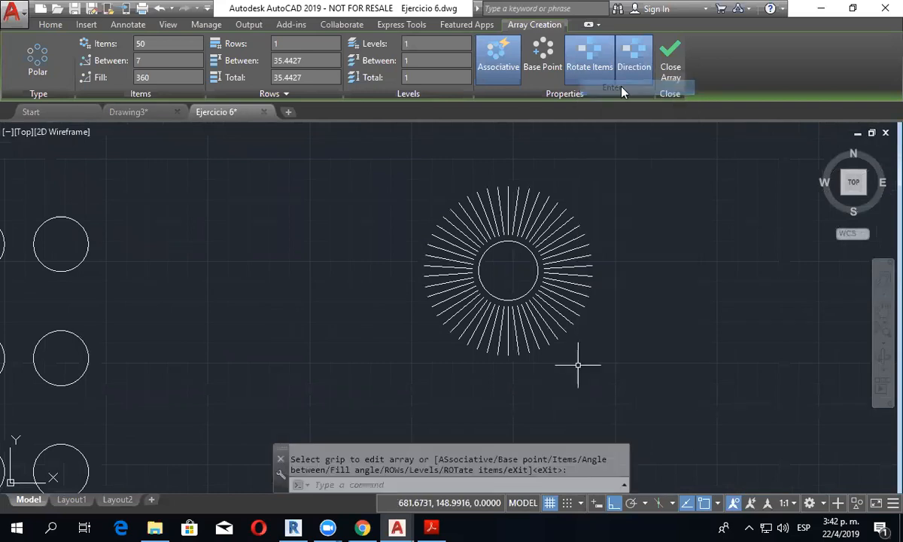
{"action": "middle_click_drag", "start_coordinate": [667, 337], "coordinate": [463, 339]}
{"action": "key", "text": "Escape"}
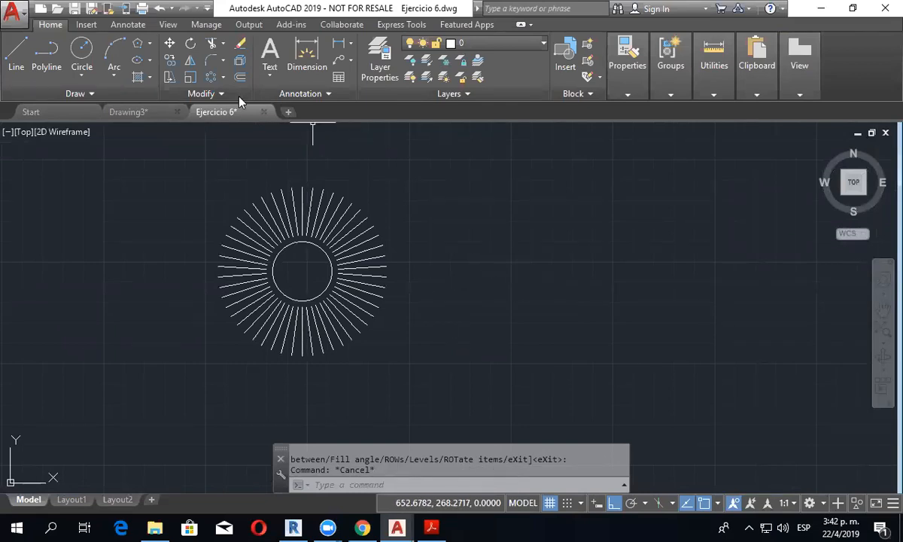
Step: Draw a circle with a radius of about 12.8 in the empty area beside the line array
{"action": "left_click", "coordinate": [82, 49]}
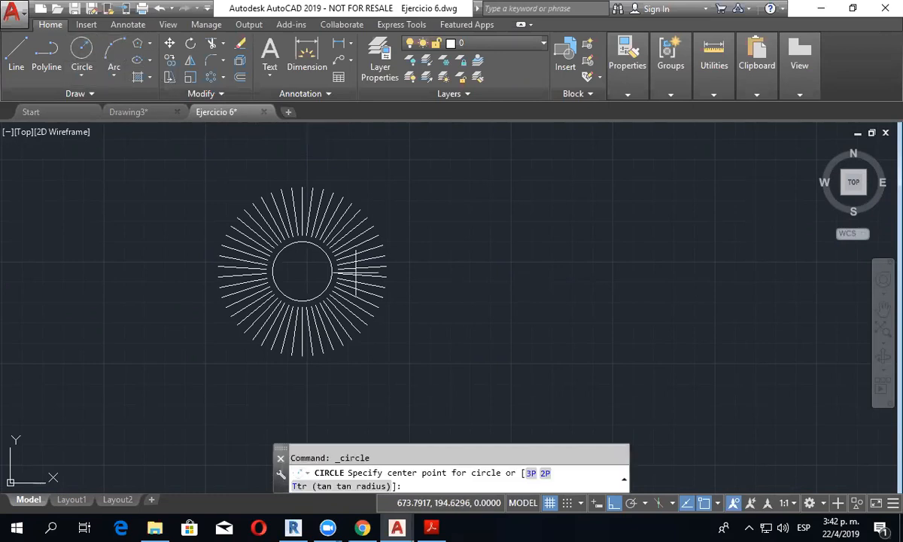
{"action": "left_click", "coordinate": [607, 274]}
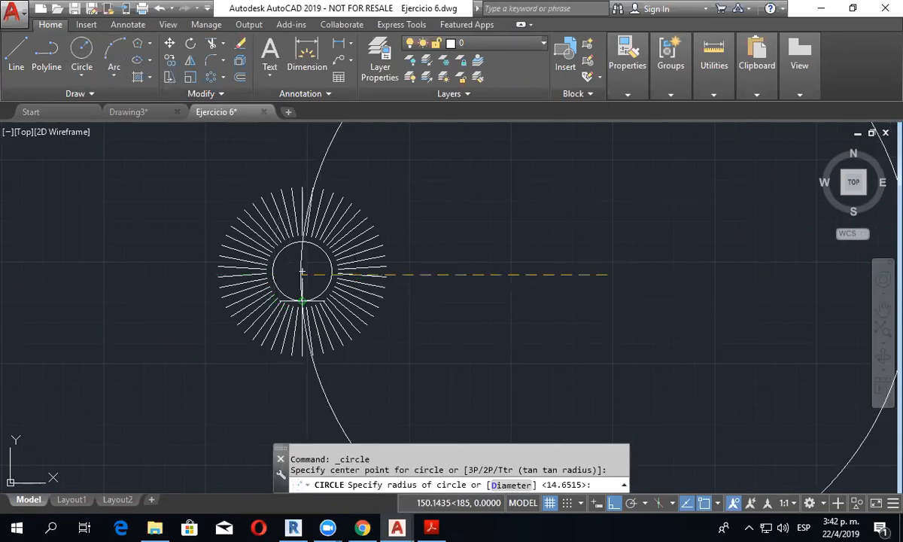
{"action": "left_click", "coordinate": [607, 301]}
{"action": "key", "text": "Escape"}
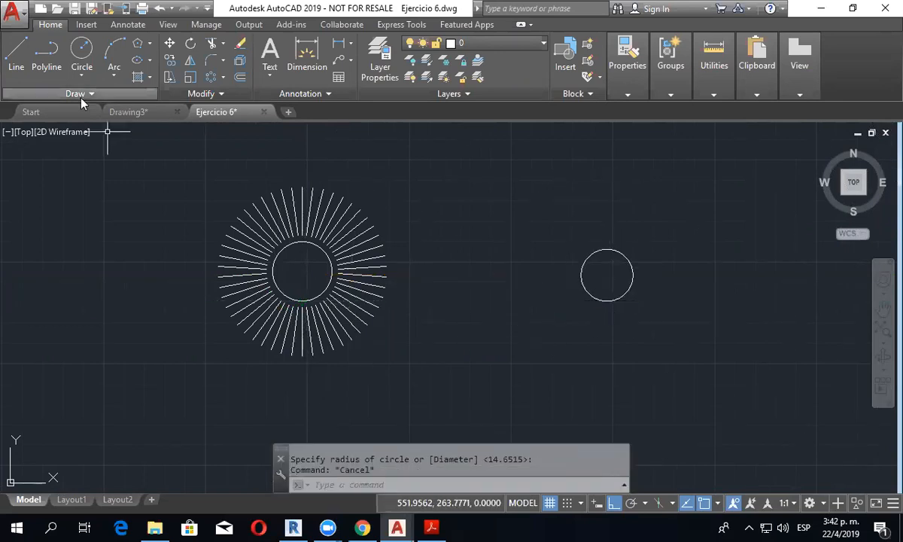
Step: Draw a small circle with a radius of about 4.1 directly above the new circle
{"action": "left_click", "coordinate": [82, 50]}
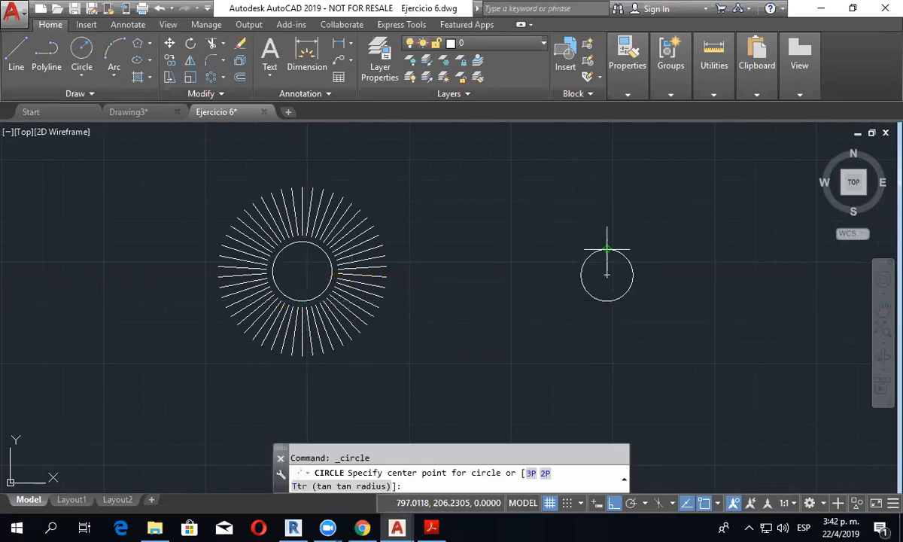
{"action": "left_click", "coordinate": [607, 216]}
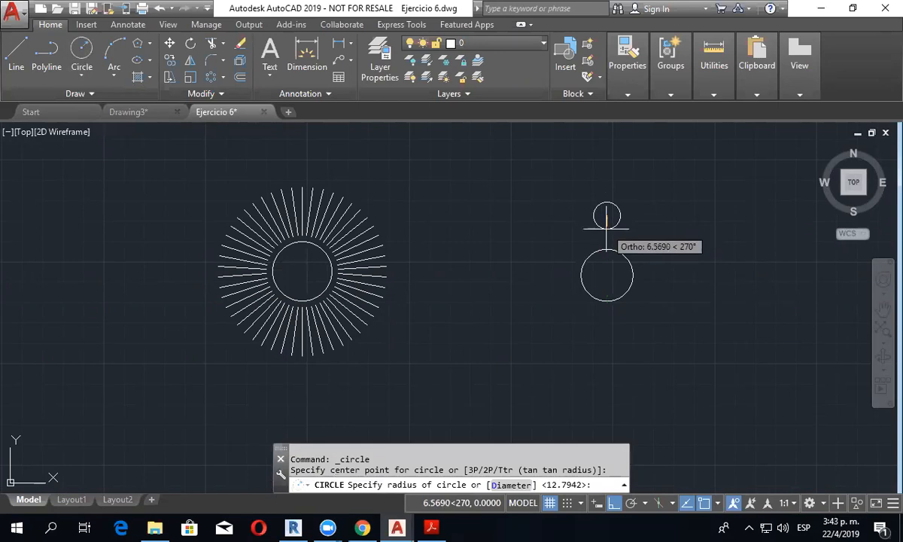
{"action": "left_click", "coordinate": [609, 230]}
{"action": "key", "text": "Escape"}
{"action": "key", "text": "Escape"}
Step: Move the small circle straight down so it sits just above the large circle
{"action": "type", "text": "m"}
{"action": "key", "text": "space"}
{"action": "left_click", "coordinate": [629, 231]}
{"action": "left_click", "coordinate": [602, 205]}
{"action": "key", "text": "space"}
{"action": "left_click", "coordinate": [656, 219]}
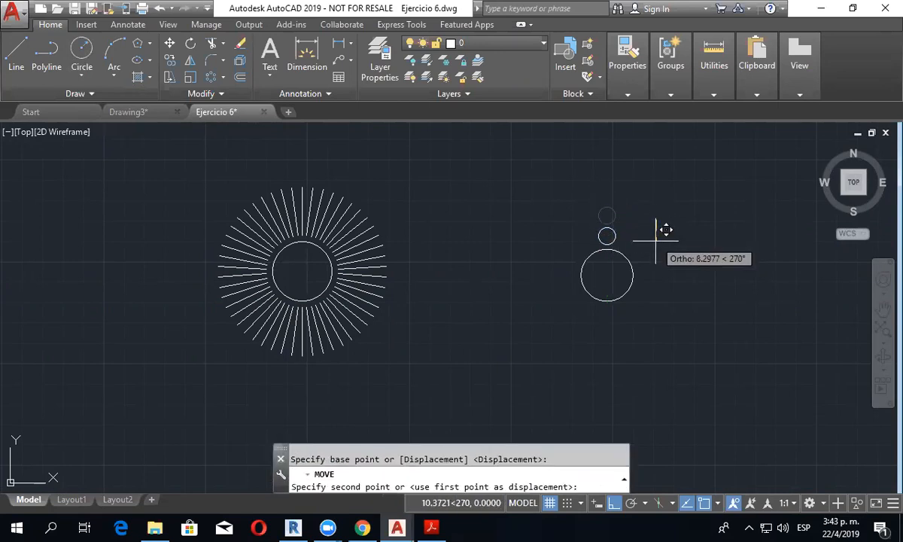
{"action": "left_click", "coordinate": [651, 239]}
{"action": "key", "text": "Escape"}
Step: Create a polar array of the small circle around the large circle's center
{"action": "scroll", "coordinate": [639, 256], "scroll_direction": "up", "scroll_amount": 5}
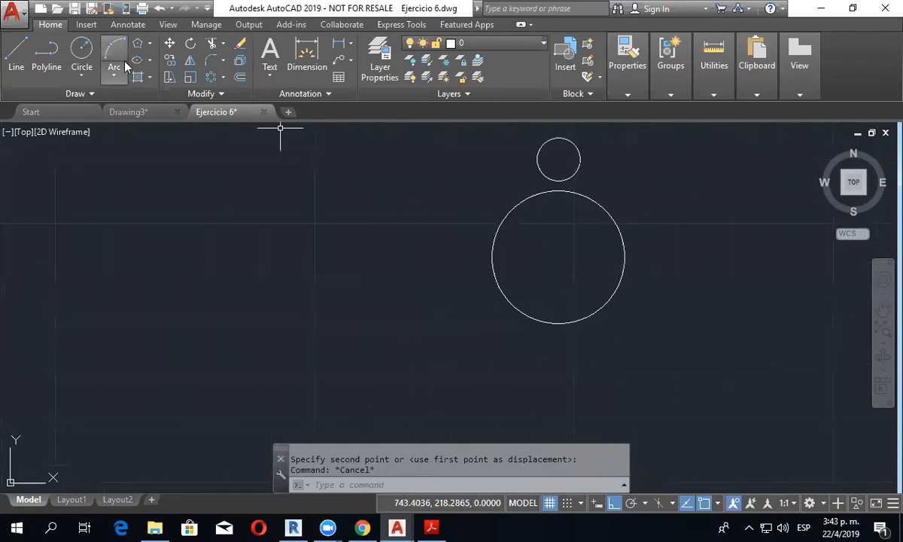
{"action": "left_click", "coordinate": [211, 76]}
{"action": "left_click", "coordinate": [575, 171]}
{"action": "key", "text": "space"}
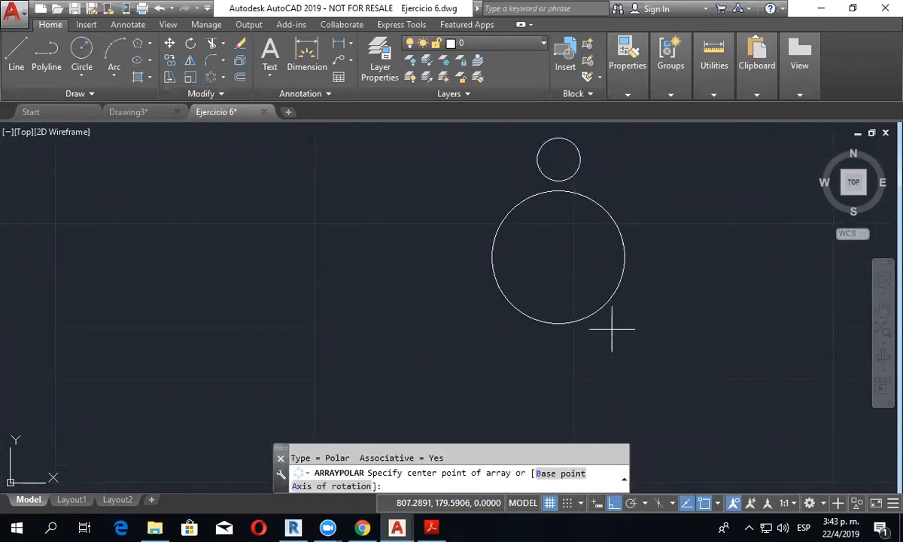
{"action": "left_click", "coordinate": [557, 257]}
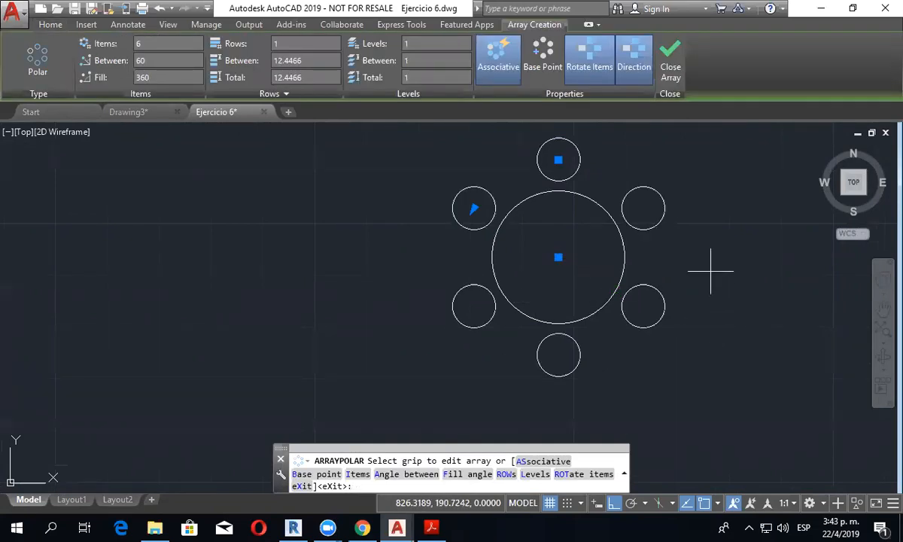
Step: Set the small-circle array to 10 items spaced 36 degrees apart and finish the array
{"action": "scroll", "coordinate": [708, 258], "scroll_direction": "down", "scroll_amount": 2}
{"action": "scroll", "coordinate": [403, 286], "scroll_direction": "down", "scroll_amount": 2}
{"action": "scroll", "coordinate": [525, 243], "scroll_direction": "up", "scroll_amount": 2}
{"action": "left_click", "coordinate": [456, 252]}
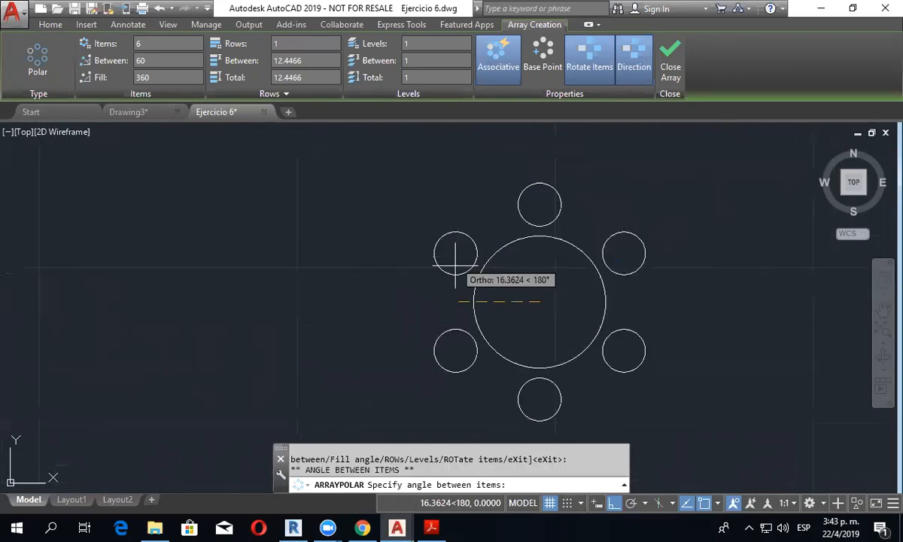
{"action": "middle_click_drag", "start_coordinate": [468, 338], "coordinate": [478, 331]}
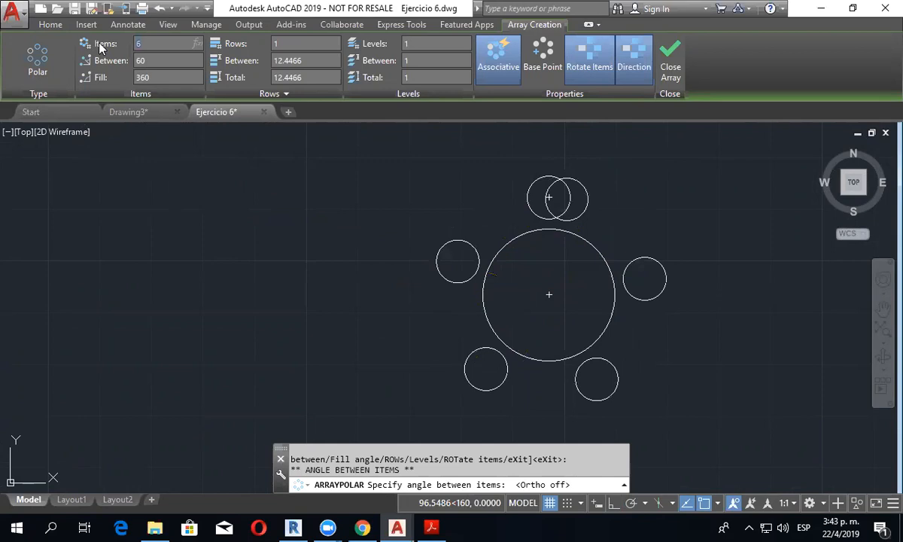
{"action": "type", "text": "36"}
{"action": "key", "text": "Return"}
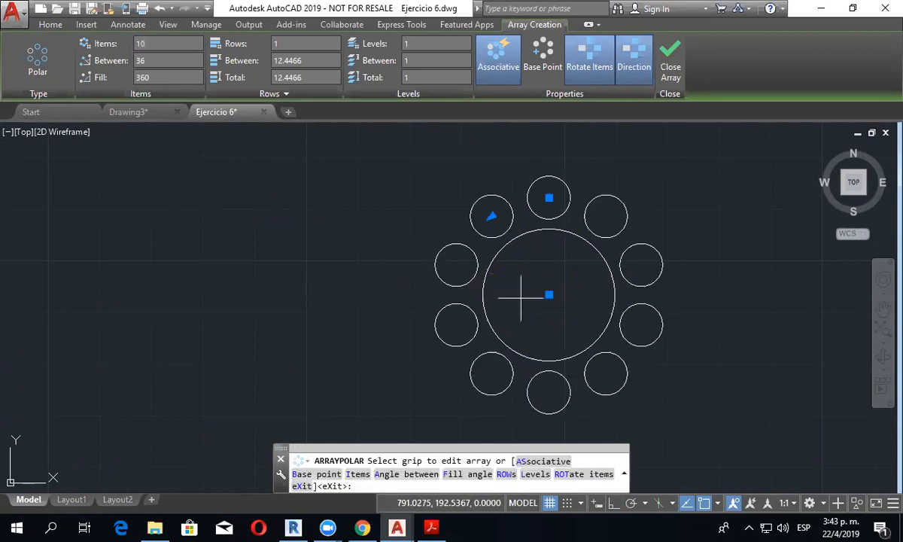
{"action": "left_click", "coordinate": [491, 214]}
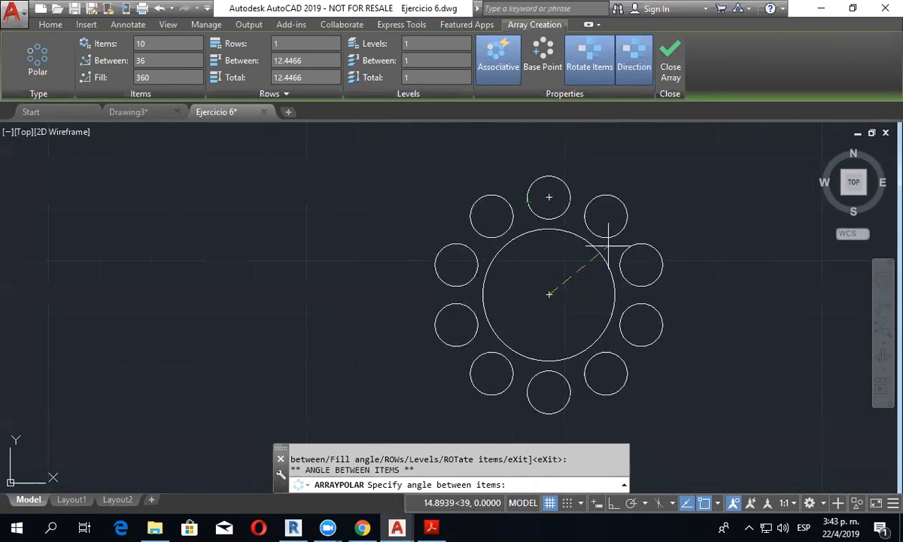
{"action": "key", "text": "Escape"}
{"action": "key", "text": "Escape"}
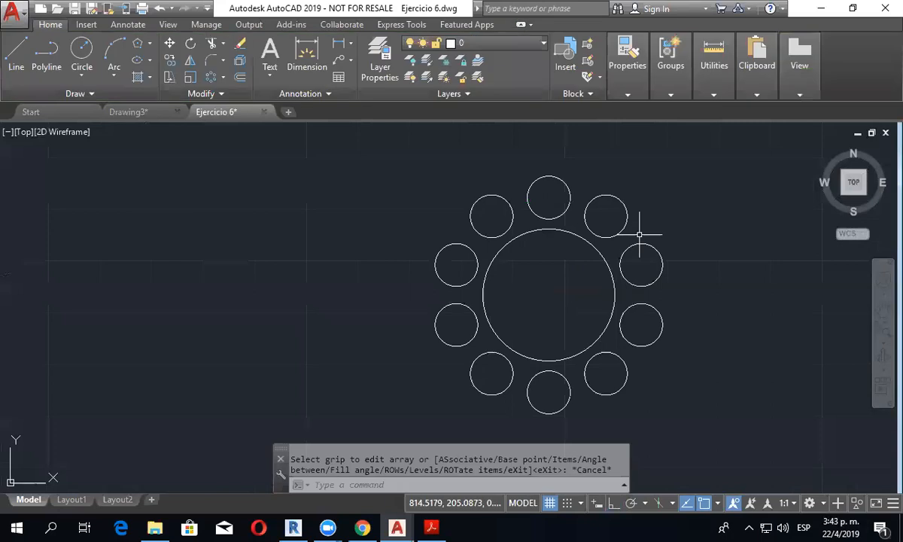
Step: Draw a circle beside the small-circle array, level with it and the same size as its central circle
{"action": "left_click", "coordinate": [617, 234]}
{"action": "middle_click_drag", "start_coordinate": [673, 325], "coordinate": [304, 301]}
{"action": "key", "text": "Escape"}
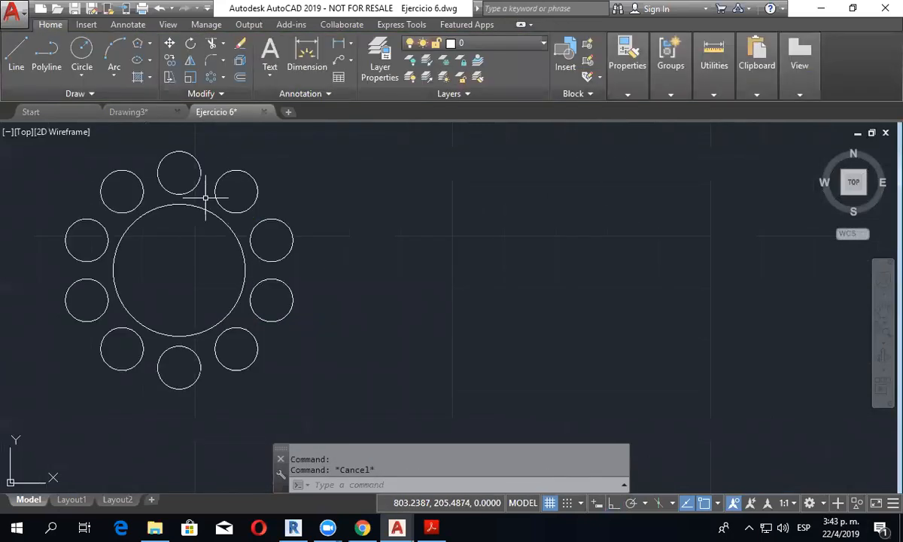
{"action": "left_click", "coordinate": [87, 51]}
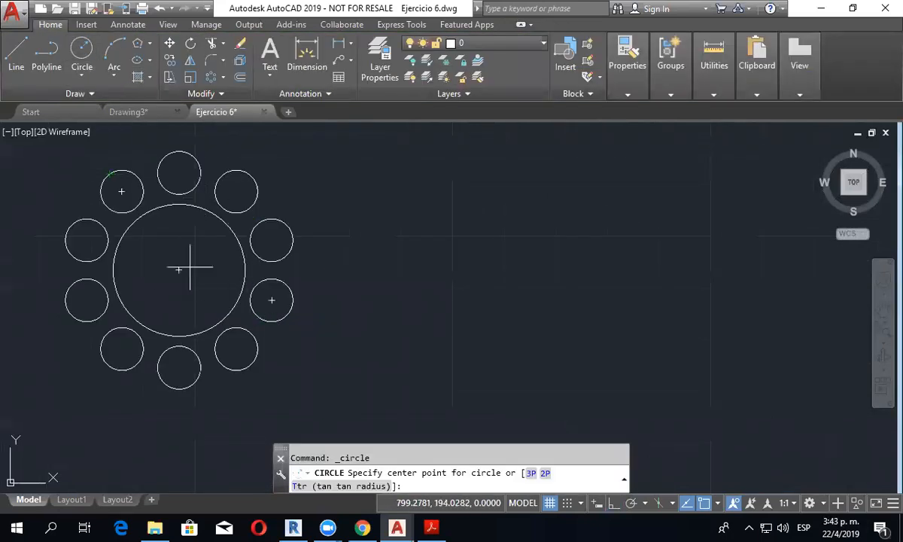
{"action": "left_click", "coordinate": [554, 269]}
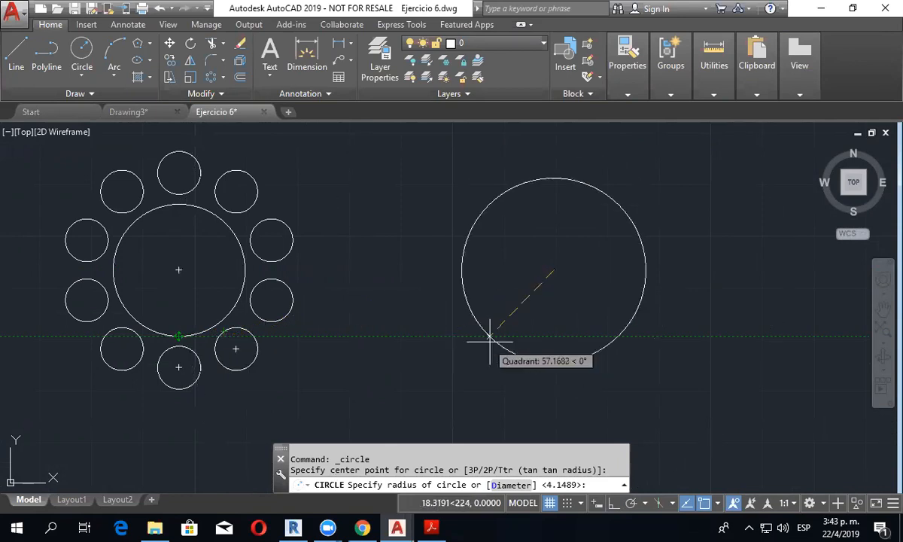
{"action": "left_click", "coordinate": [556, 337]}
{"action": "key", "text": "Escape"}
{"action": "middle_click_drag", "start_coordinate": [531, 344], "coordinate": [549, 347]}
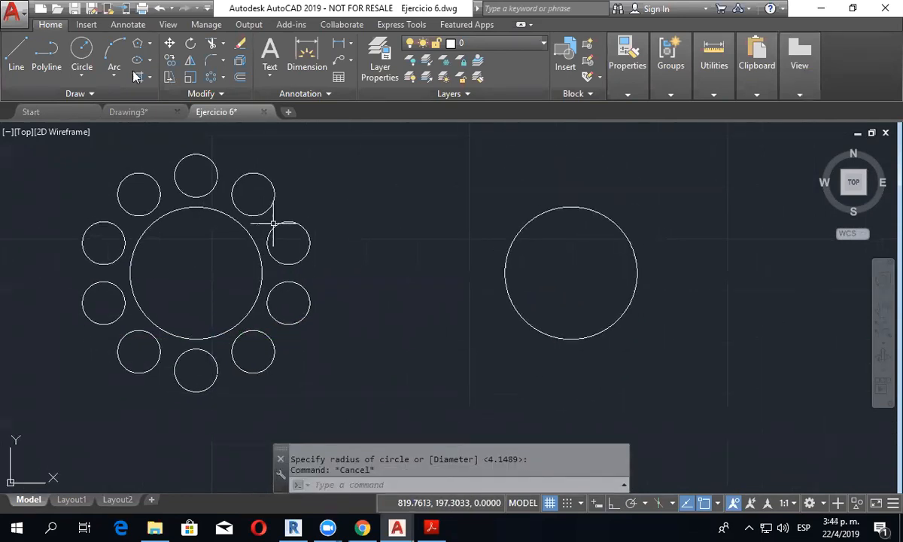
Step: Create a 6-item polar array of the new circle, centered on its own right quadrant point
{"action": "left_click", "coordinate": [213, 78]}
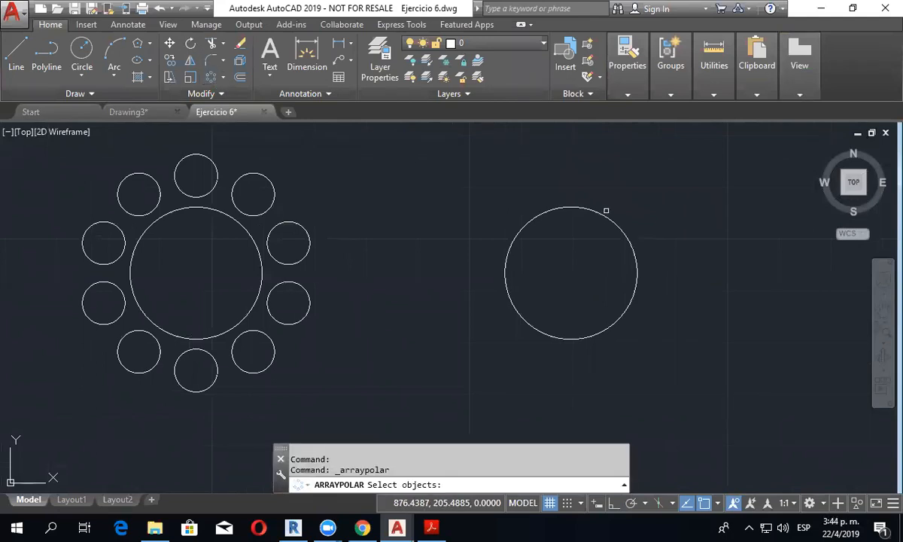
{"action": "left_click", "coordinate": [604, 210]}
{"action": "key", "text": "Return"}
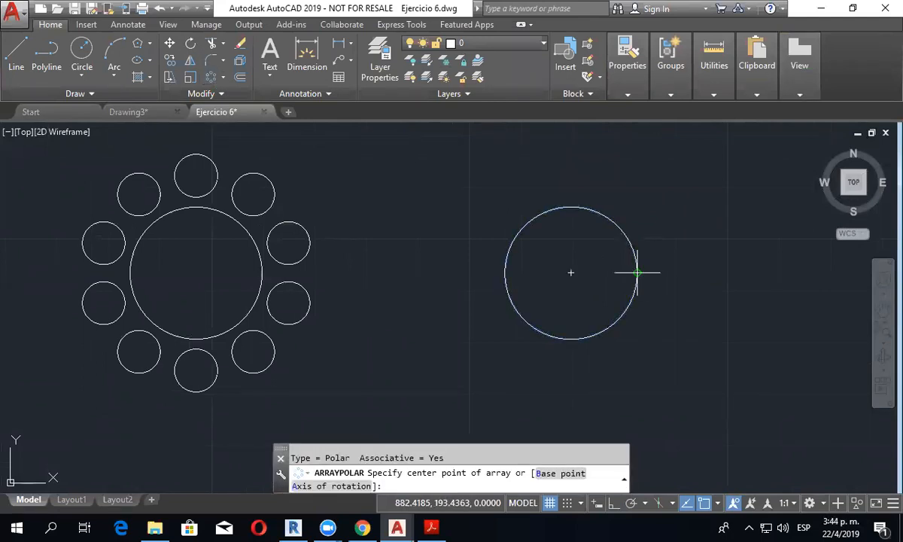
{"action": "left_click", "coordinate": [637, 272]}
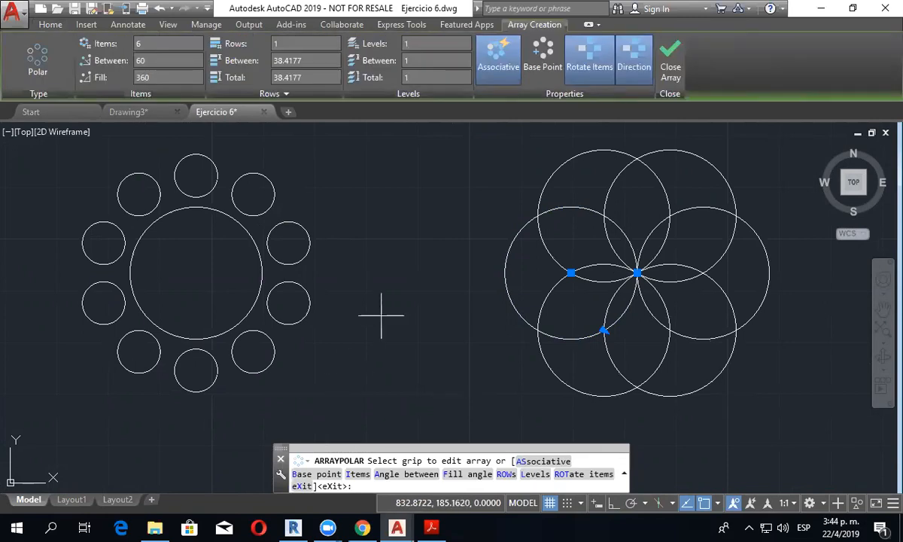
{"action": "left_click", "coordinate": [603, 331]}
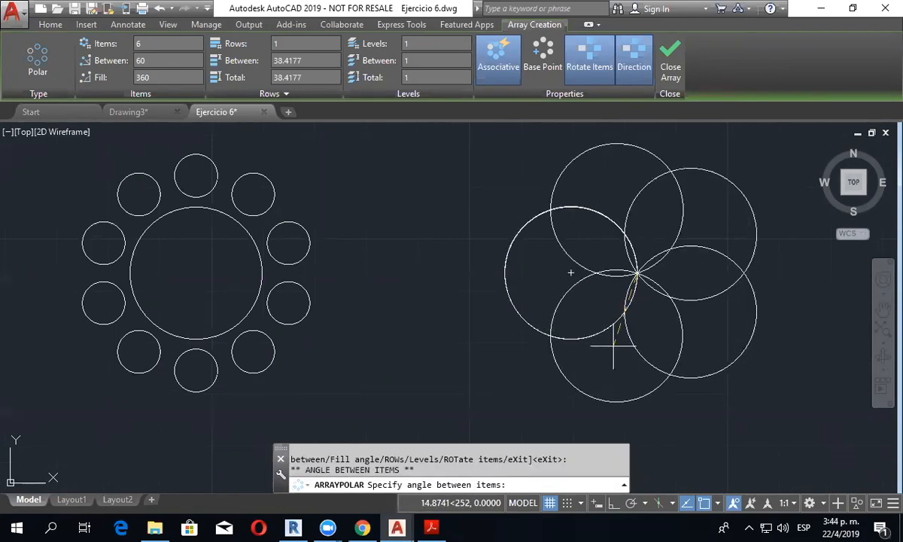
{"action": "key", "text": "Escape"}
{"action": "key", "text": "Escape"}
{"action": "left_click", "coordinate": [603, 331]}
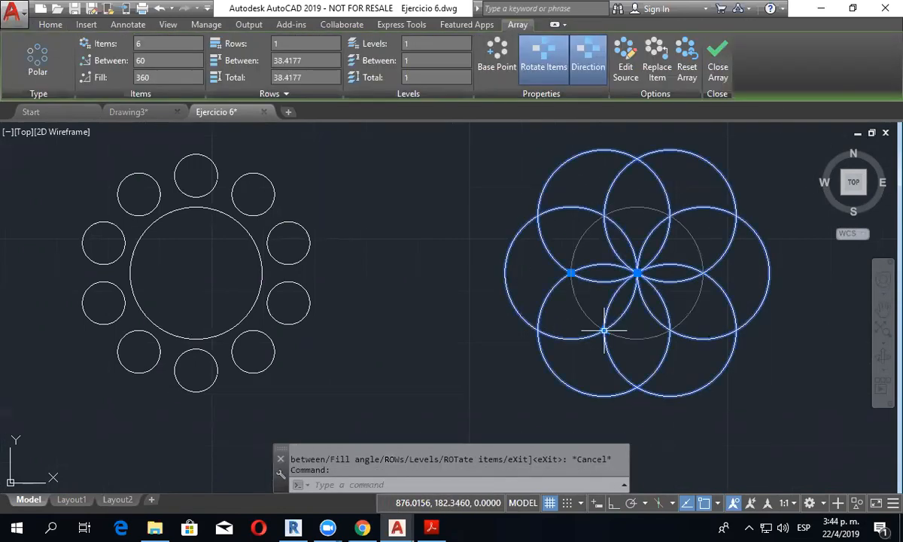
{"action": "left_click", "coordinate": [604, 330]}
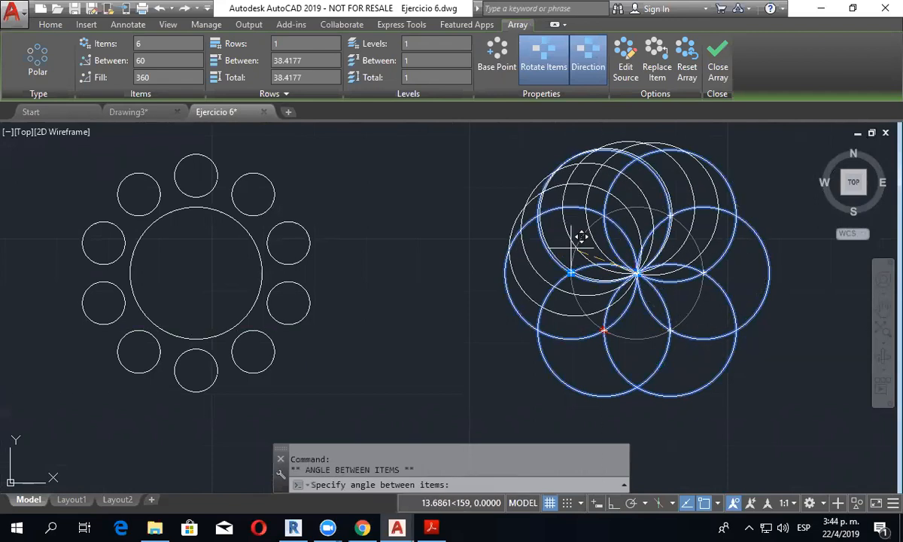
{"action": "key", "text": "Escape"}
{"action": "key", "text": "Escape"}
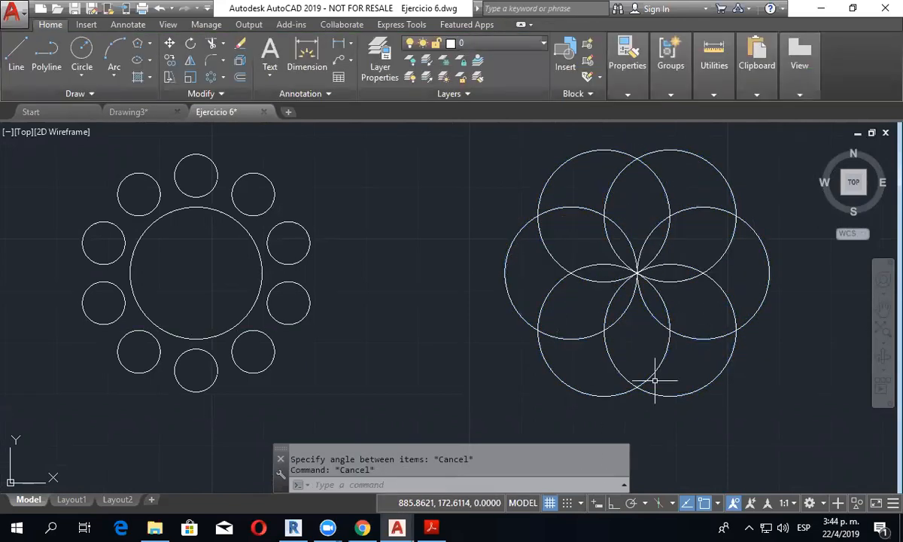
Step: Set the overlapping-circle polar array's item count to 25 and deselect it
{"action": "middle_click_drag", "start_coordinate": [655, 380], "coordinate": [580, 373]}
{"action": "left_click", "coordinate": [590, 342]}
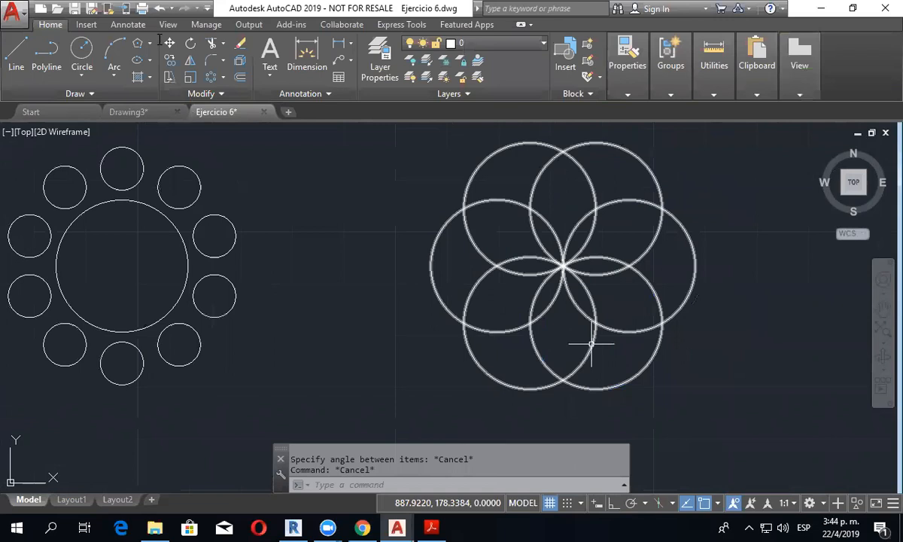
{"action": "type", "text": "25"}
{"action": "key", "text": "Return"}
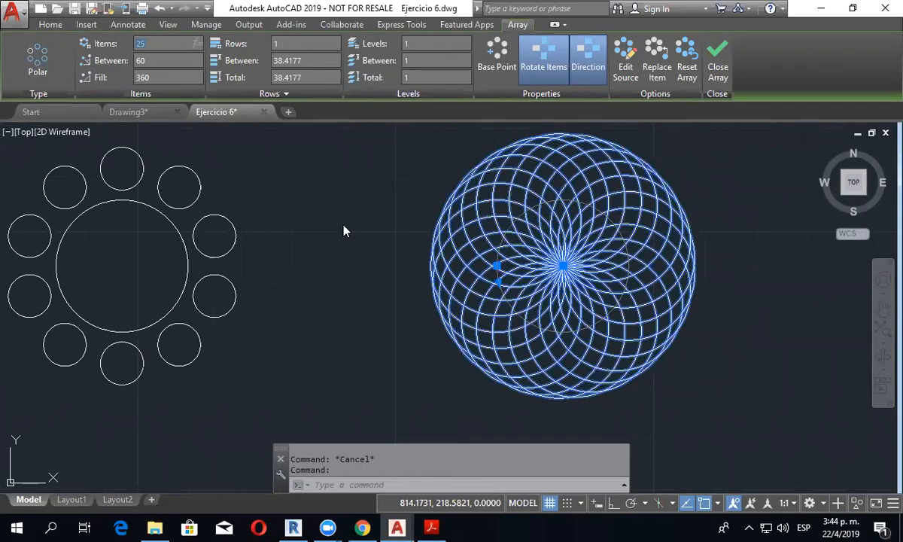
{"action": "key", "text": "Escape"}
{"action": "key", "text": "Escape"}
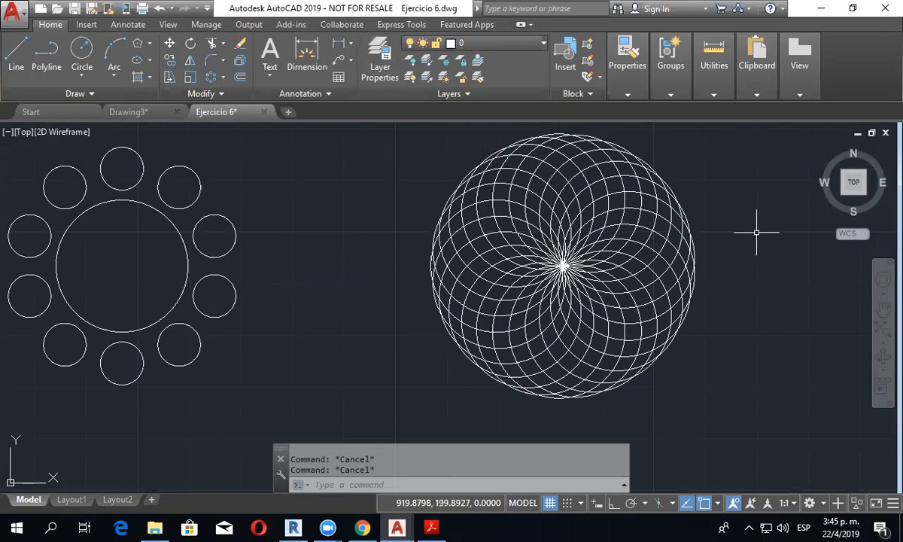
Step: Draw an upright 3-sided polygon, inscribed in a circle, beside the overlapping-circle array and roughly level with its center
{"action": "scroll", "coordinate": [745, 233], "scroll_direction": "down", "scroll_amount": 3}
{"action": "middle_click_drag", "start_coordinate": [736, 238], "coordinate": [426, 266]}
{"action": "scroll", "coordinate": [412, 290], "scroll_direction": "up", "scroll_amount": 2}
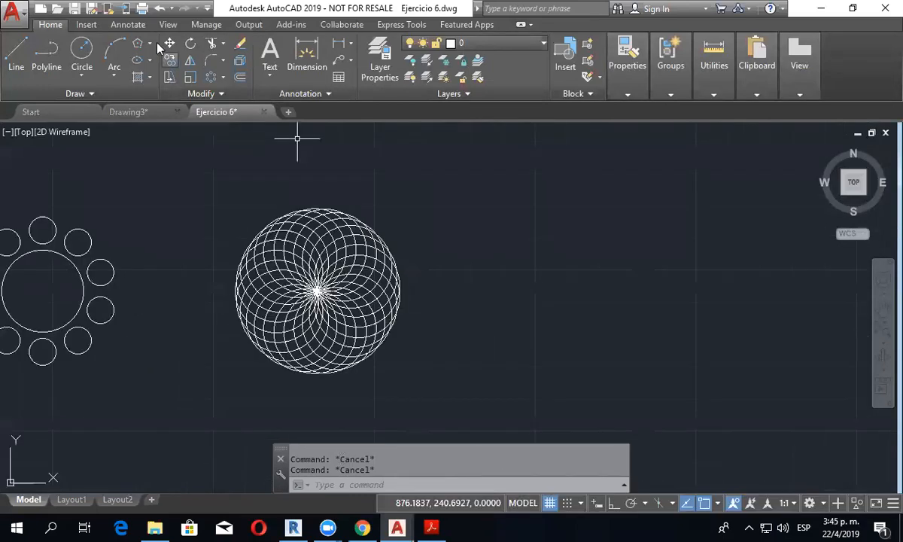
{"action": "left_click", "coordinate": [149, 43]}
{"action": "left_click", "coordinate": [154, 93]}
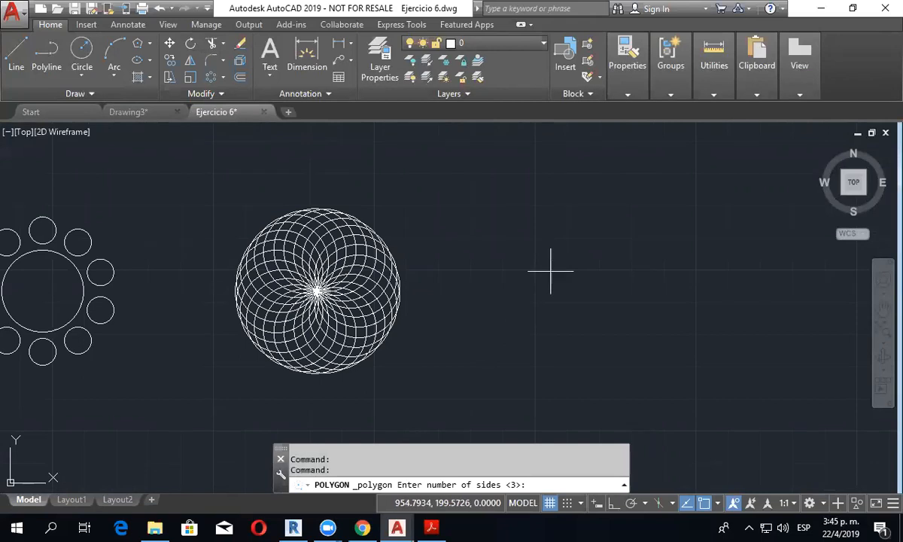
{"action": "key", "text": "Return"}
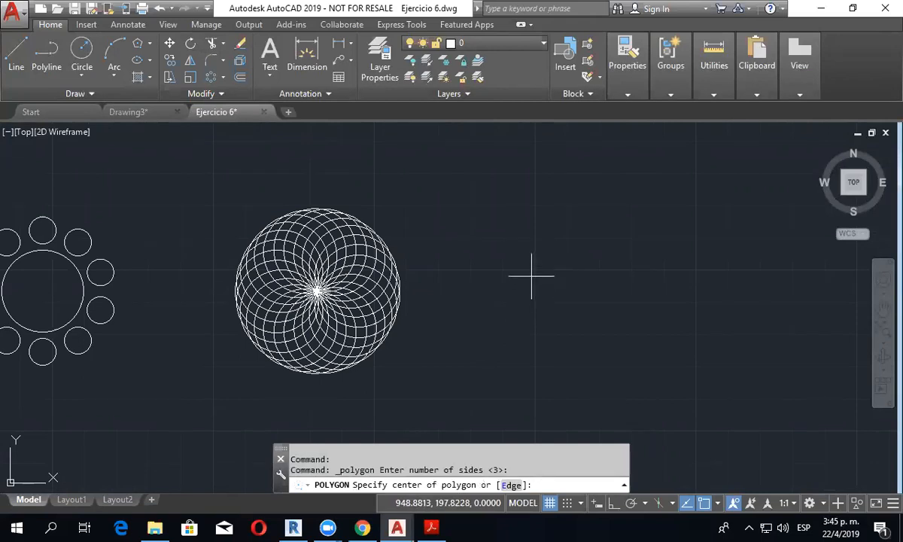
{"action": "left_click", "coordinate": [537, 289]}
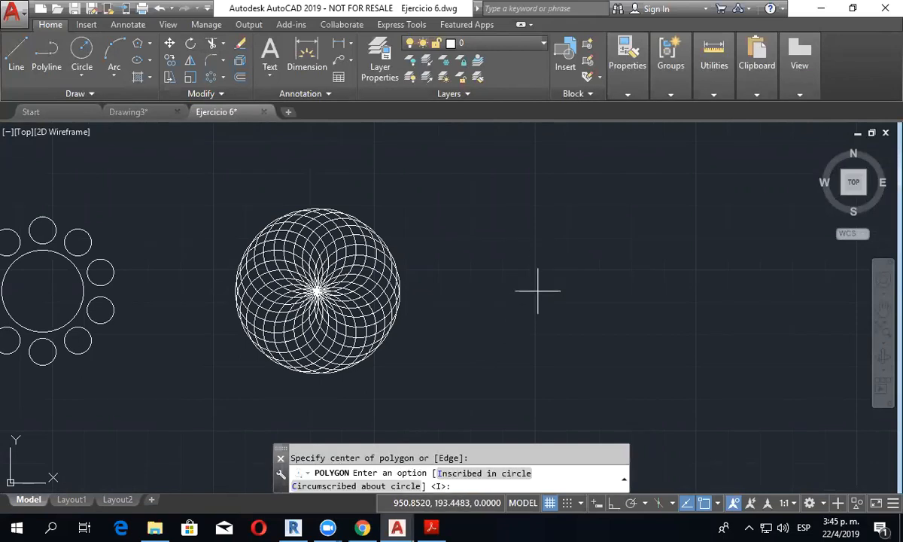
{"action": "key", "text": "Return"}
{"action": "scroll", "coordinate": [538, 283], "scroll_direction": "up", "scroll_amount": 3}
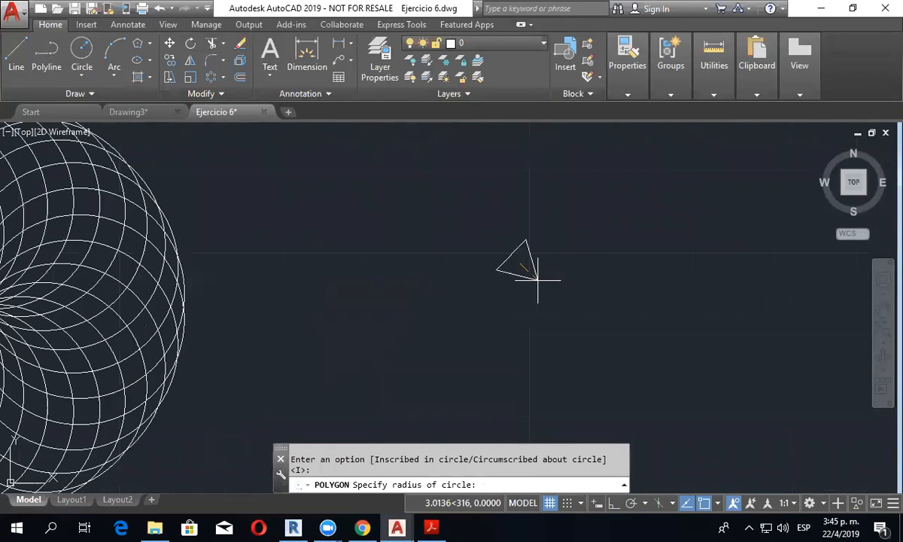
{"action": "scroll", "coordinate": [536, 241], "scroll_direction": "up", "scroll_amount": 2}
{"action": "key", "text": "F8"}
{"action": "left_click", "coordinate": [522, 184]}
{"action": "key", "text": "Escape"}
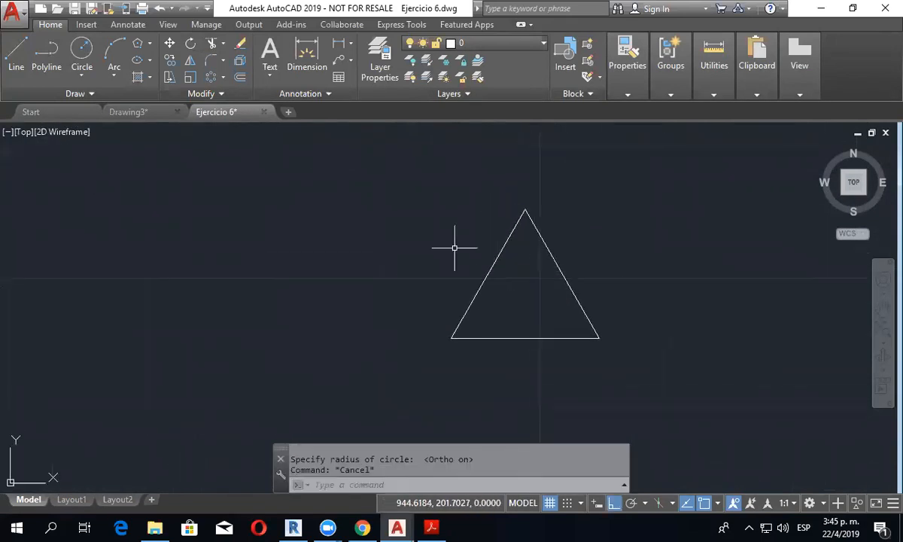
Step: Create a 6-item polar array of the triangle, centered on its apex, and finish the array
{"action": "left_click", "coordinate": [212, 77]}
{"action": "left_click", "coordinate": [620, 269]}
{"action": "left_click", "coordinate": [479, 226]}
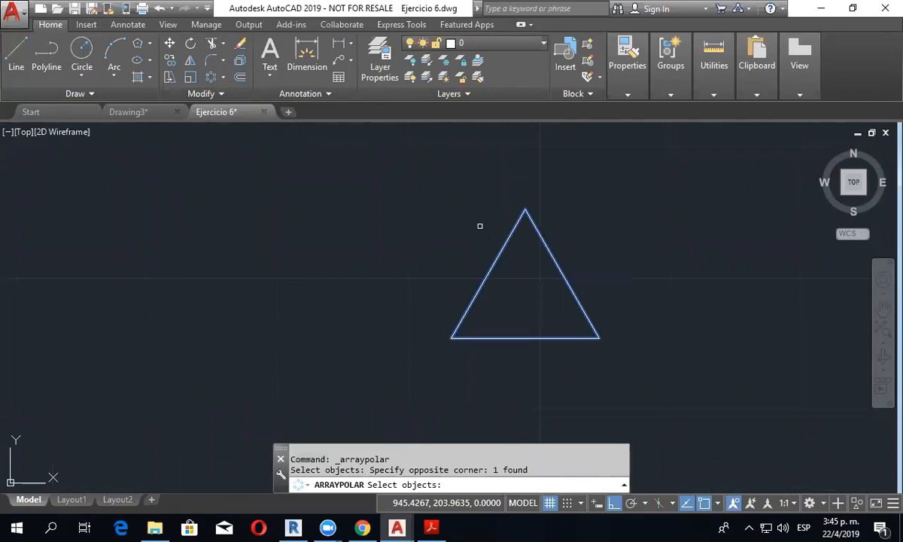
{"action": "key", "text": "Return"}
{"action": "left_click", "coordinate": [525, 209]}
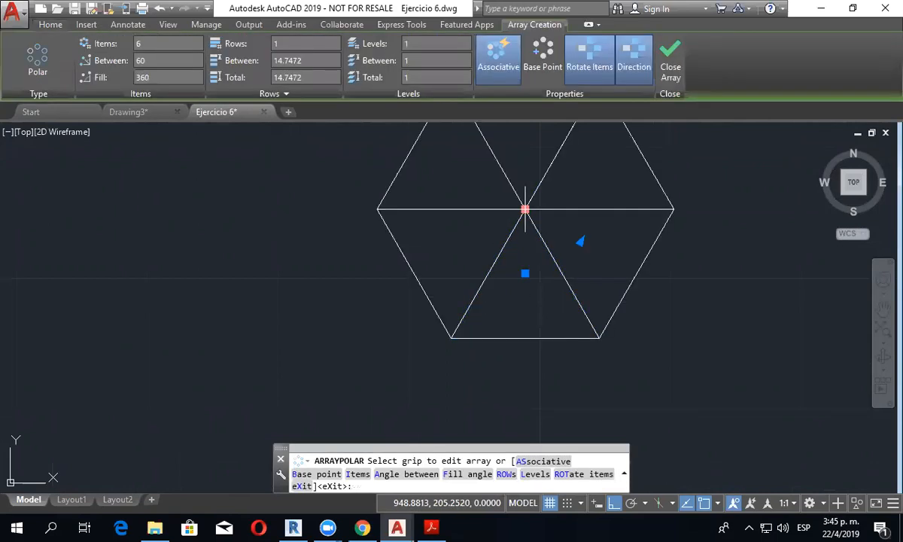
{"action": "scroll", "coordinate": [528, 285], "scroll_direction": "down", "scroll_amount": 4}
{"action": "key", "text": "Escape"}
{"action": "scroll", "coordinate": [531, 263], "scroll_direction": "up", "scroll_amount": 4}
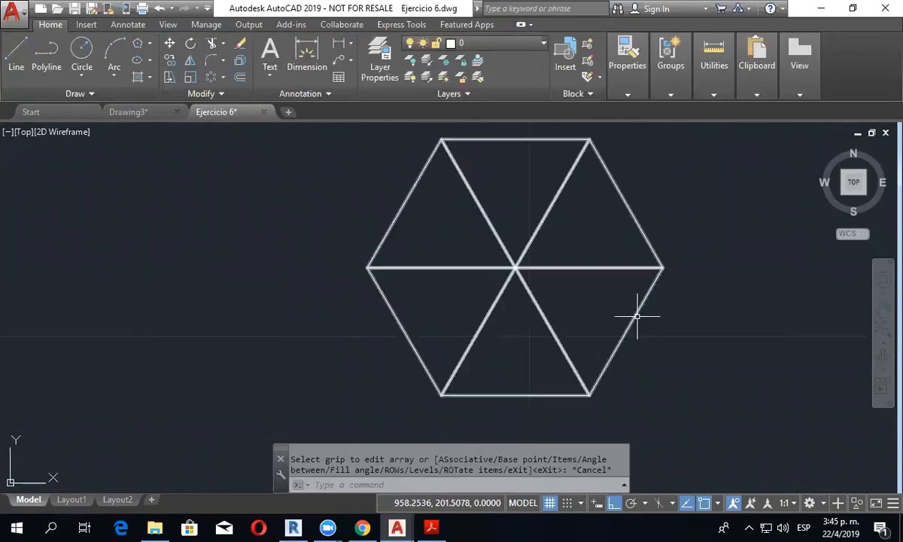
Step: Move the triangle polar array horizontally, farther away from the overlapping-circle array
{"action": "left_click", "coordinate": [640, 312]}
{"action": "middle_click_drag", "start_coordinate": [558, 371], "coordinate": [584, 387]}
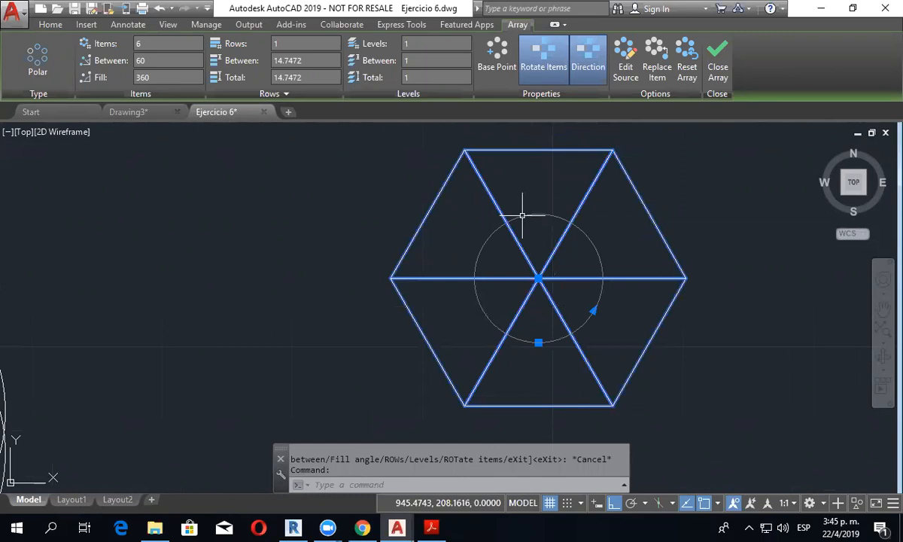
{"action": "left_click", "coordinate": [591, 184]}
{"action": "key", "text": "Escape"}
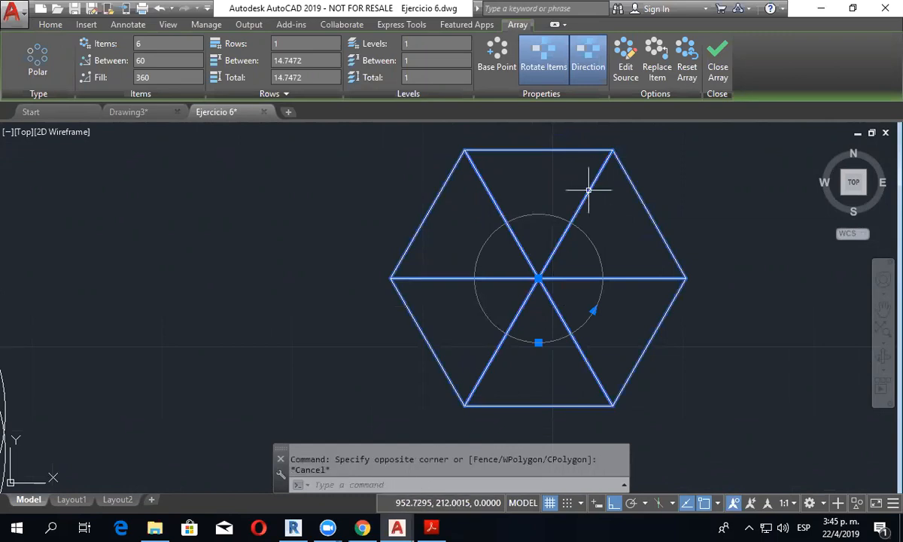
{"action": "key", "text": "Escape"}
{"action": "left_click", "coordinate": [585, 200]}
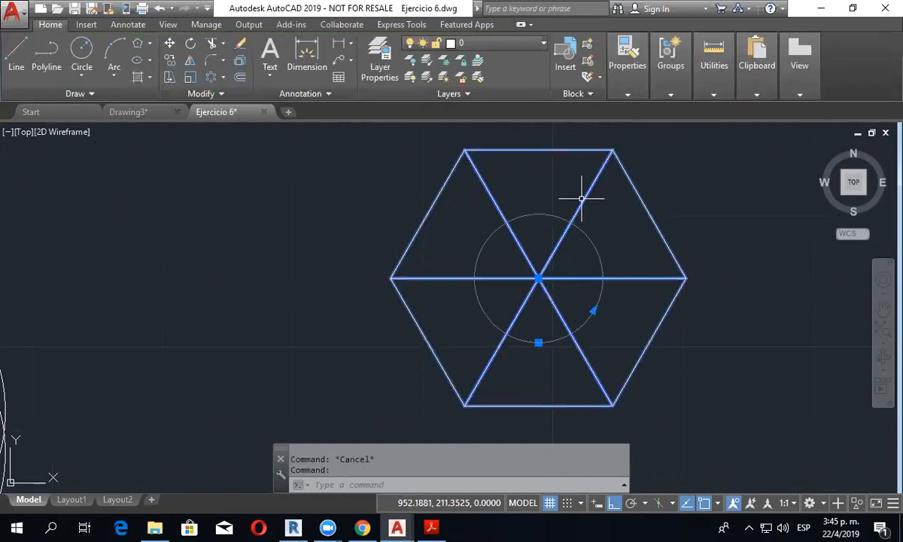
{"action": "type", "text": "m"}
{"action": "key", "text": "Return"}
{"action": "left_click", "coordinate": [582, 204]}
{"action": "key", "text": "Return"}
{"action": "left_click", "coordinate": [582, 205]}
{"action": "left_click", "coordinate": [742, 214]}
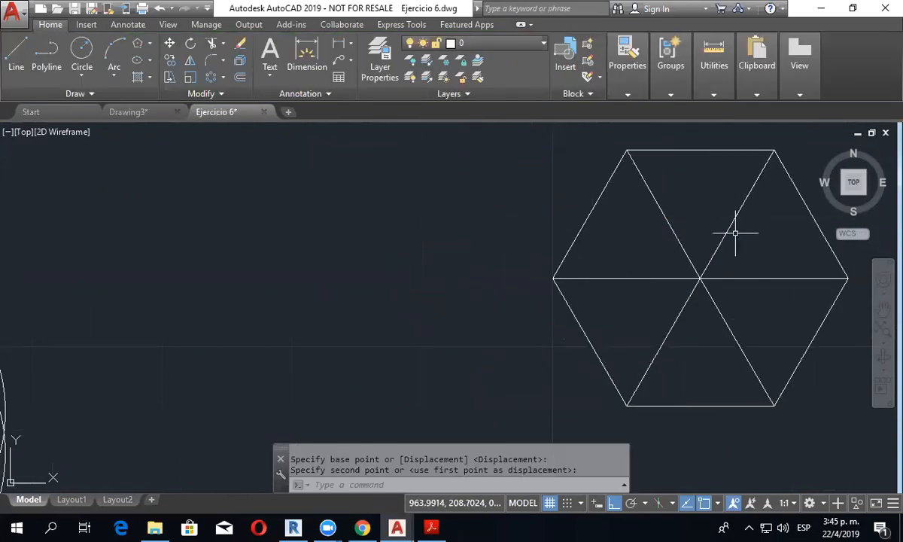
Step: Set the triangle polar array's item count to 8 and deselect it
{"action": "left_click", "coordinate": [734, 223]}
{"action": "middle_click_drag", "start_coordinate": [734, 222], "coordinate": [537, 219]}
{"action": "key", "text": "Escape"}
{"action": "left_click", "coordinate": [568, 270]}
{"action": "left_click_drag", "start_coordinate": [143, 43], "coordinate": [123, 43]}
{"action": "type", "text": "8"}
{"action": "key", "text": "Return"}
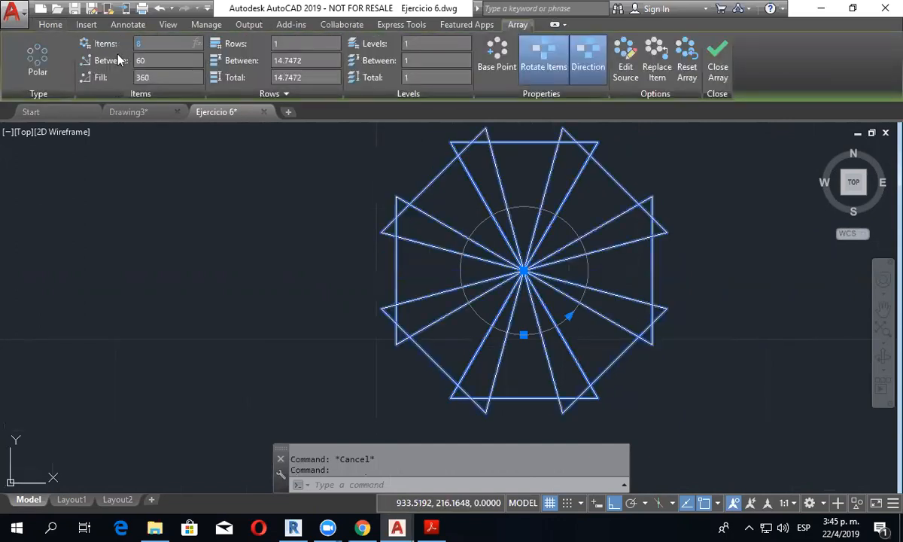
{"action": "key", "text": "Escape"}
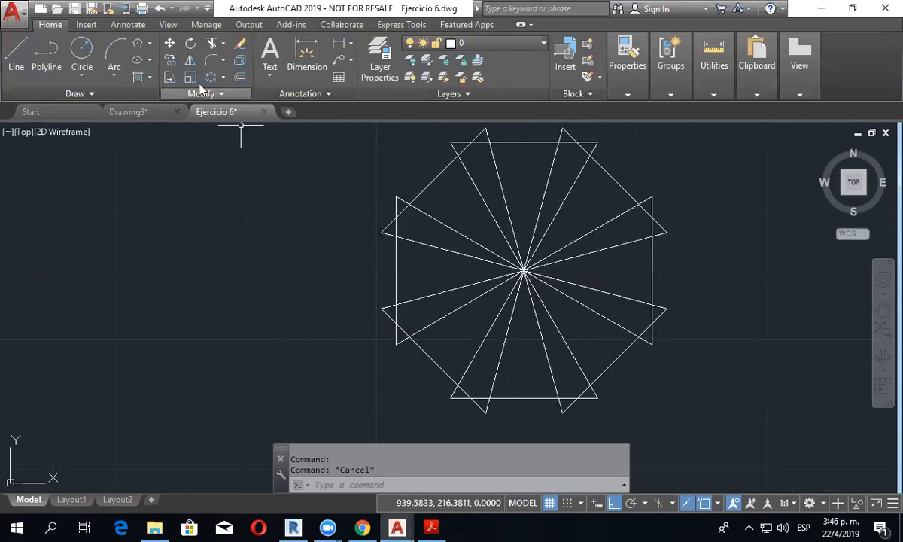
Step: Set the triangle polar array's item count to 50 and deselect it
{"action": "left_click", "coordinate": [458, 157]}
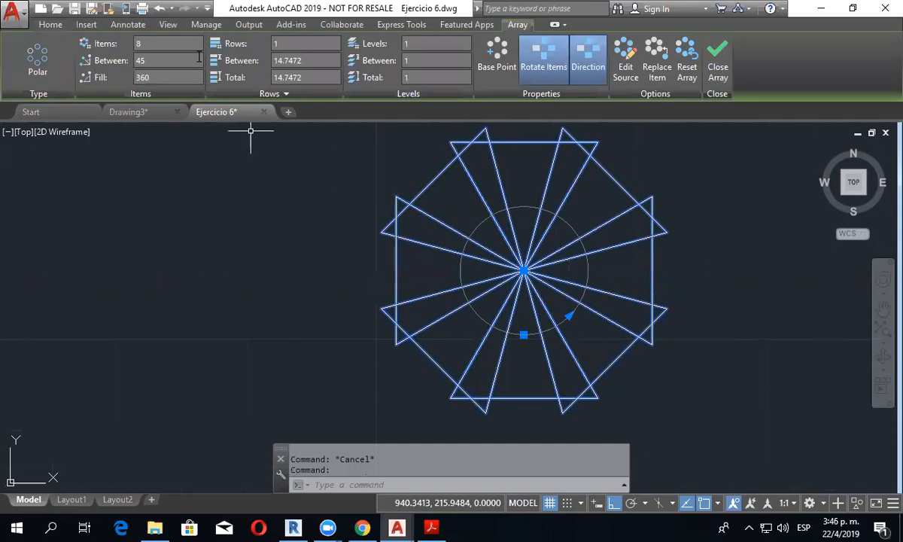
{"action": "left_click", "coordinate": [132, 44]}
{"action": "type", "text": "50"}
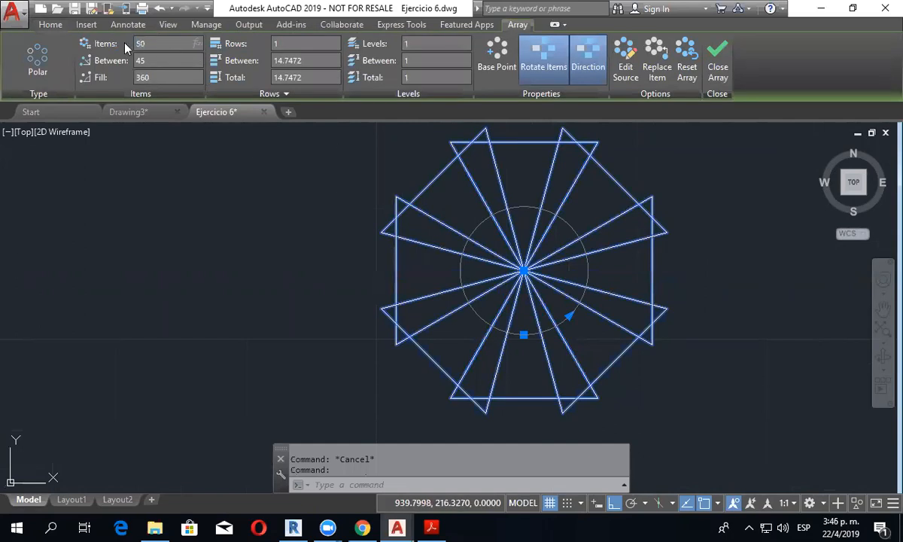
{"action": "key", "text": "Return"}
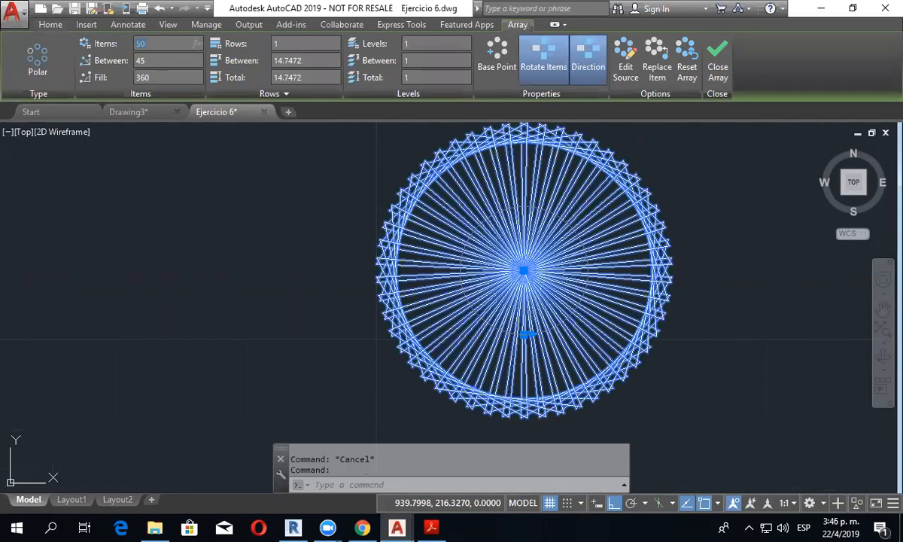
{"action": "key", "text": "Escape"}
Step: Move the triangle polar array by its center point closer to the overlapping-circle array, level with that array's center
{"action": "middle_click_drag", "start_coordinate": [651, 355], "coordinate": [648, 340]}
{"action": "middle_click_drag", "start_coordinate": [699, 259], "coordinate": [698, 288]}
{"action": "scroll", "coordinate": [564, 130], "scroll_direction": "up", "scroll_amount": 5}
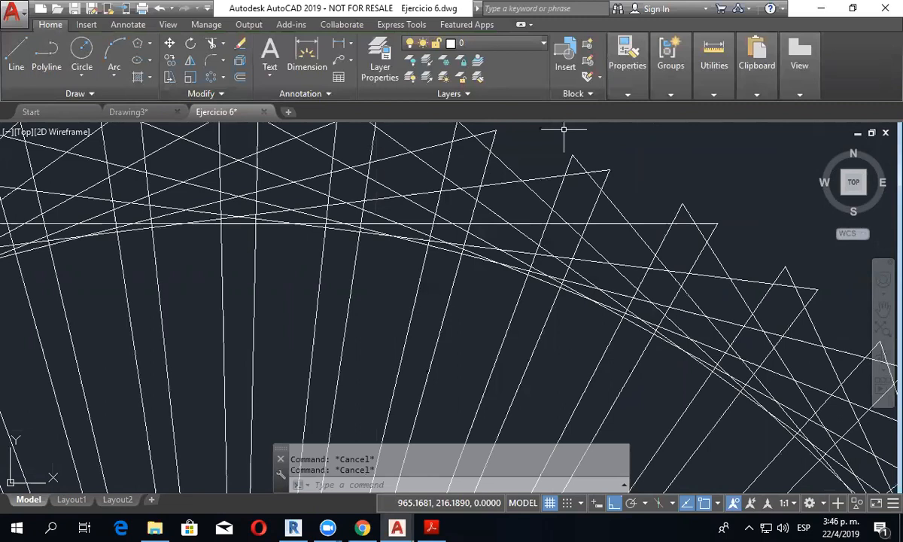
{"action": "scroll", "coordinate": [563, 129], "scroll_direction": "down", "scroll_amount": 5}
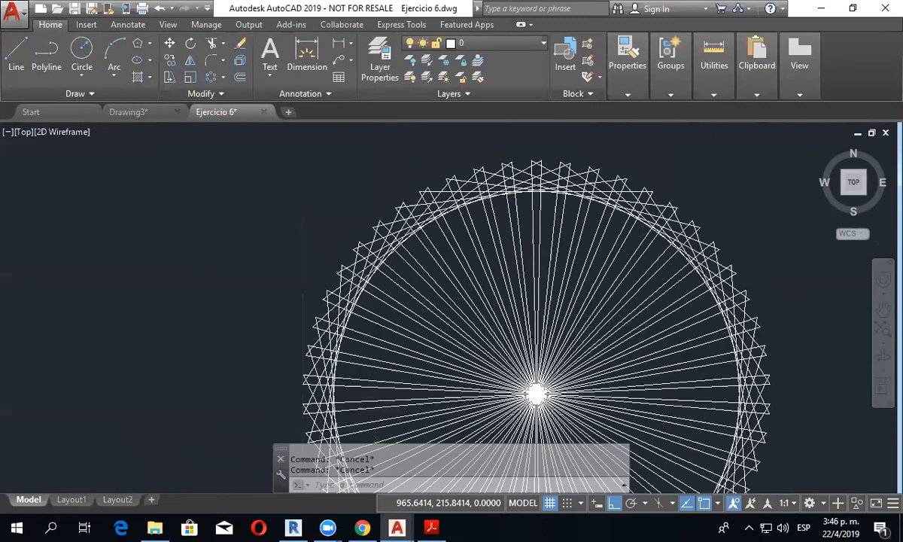
{"action": "scroll", "coordinate": [416, 340], "scroll_direction": "down", "scroll_amount": 2}
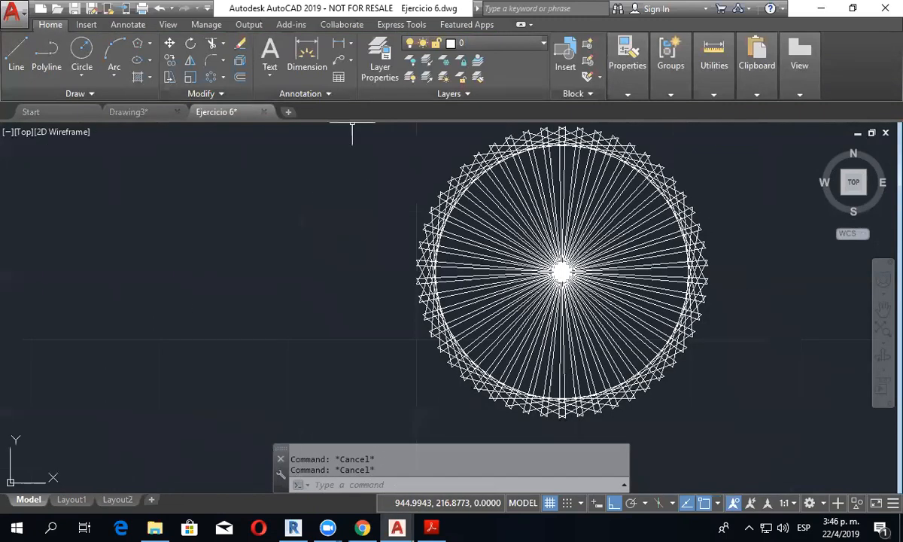
{"action": "left_click", "coordinate": [564, 171]}
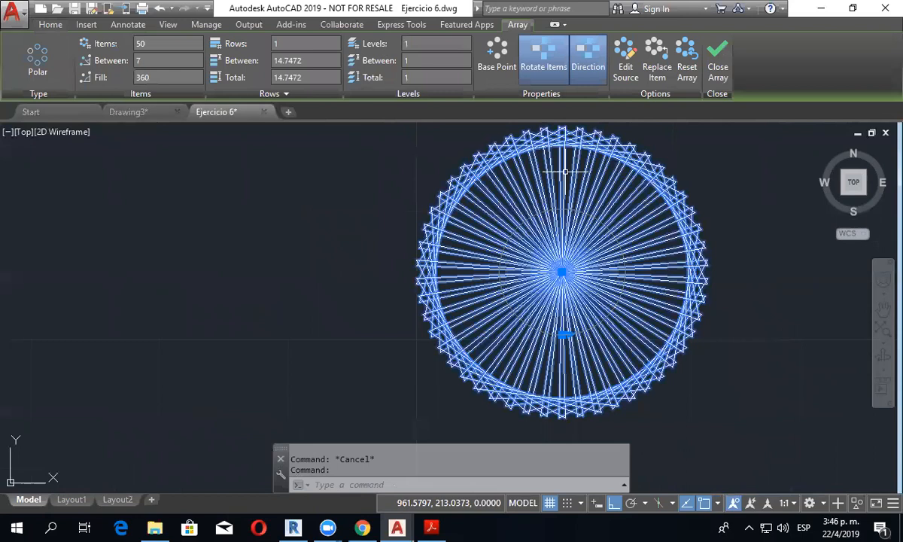
{"action": "left_click", "coordinate": [561, 272]}
{"action": "scroll", "coordinate": [388, 303], "scroll_direction": "down", "scroll_amount": 8}
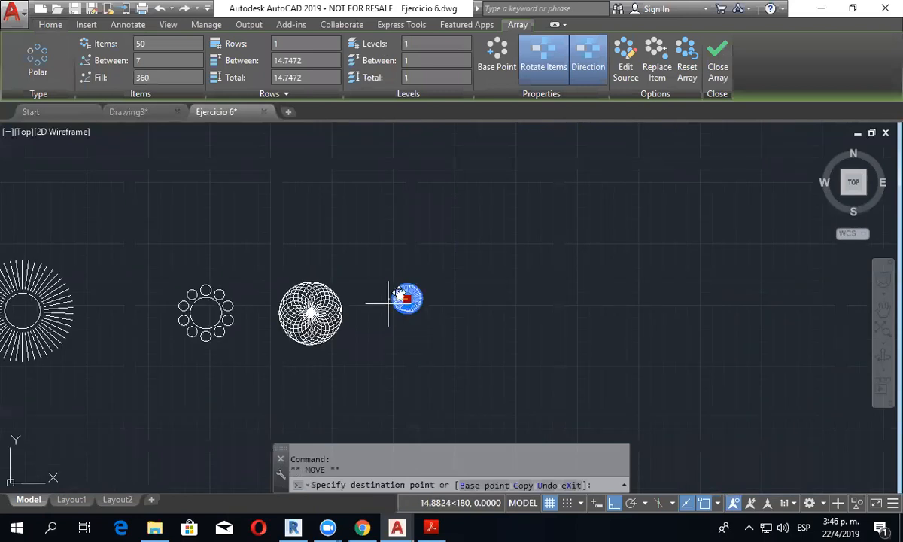
{"action": "scroll", "coordinate": [389, 303], "scroll_direction": "up", "scroll_amount": 6}
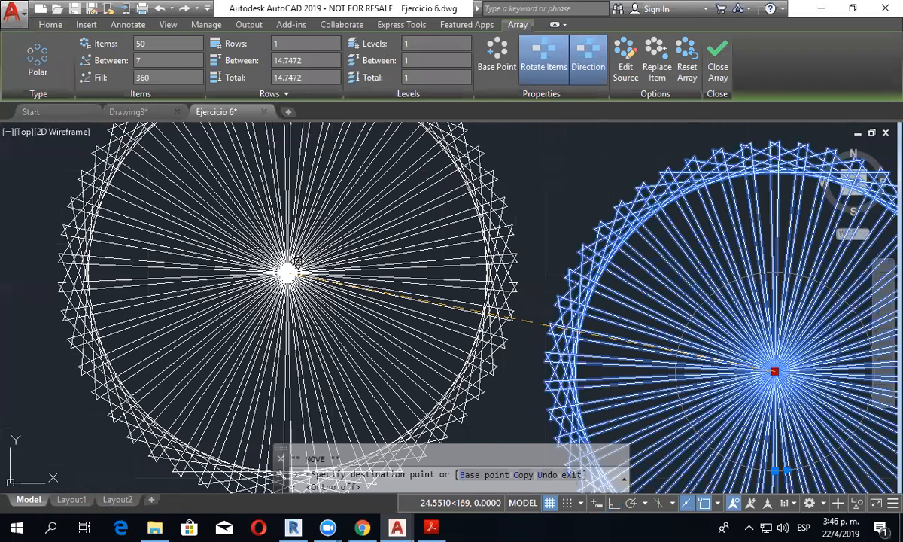
{"action": "left_click", "coordinate": [289, 272]}
{"action": "key", "text": "Escape"}
{"action": "scroll", "coordinate": [579, 327], "scroll_direction": "down", "scroll_amount": 6}
{"action": "left_click", "coordinate": [151, 43]}
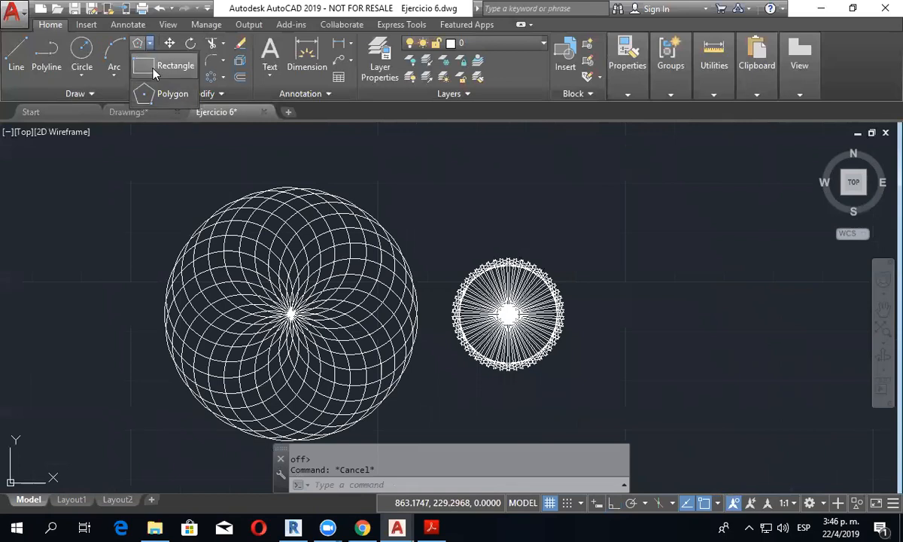
{"action": "left_click", "coordinate": [153, 68]}
{"action": "key", "text": "Escape"}
Step: Draw a 4-sided polygon standing on its corner, inscribed in a circle of radius about 5.5, beside the triangle array and level with it
{"action": "left_click", "coordinate": [149, 43]}
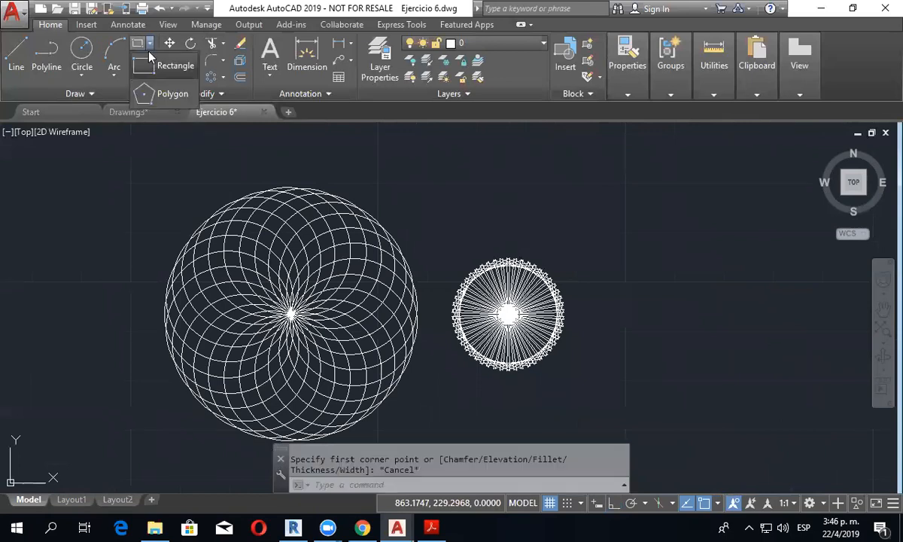
{"action": "left_click", "coordinate": [141, 99]}
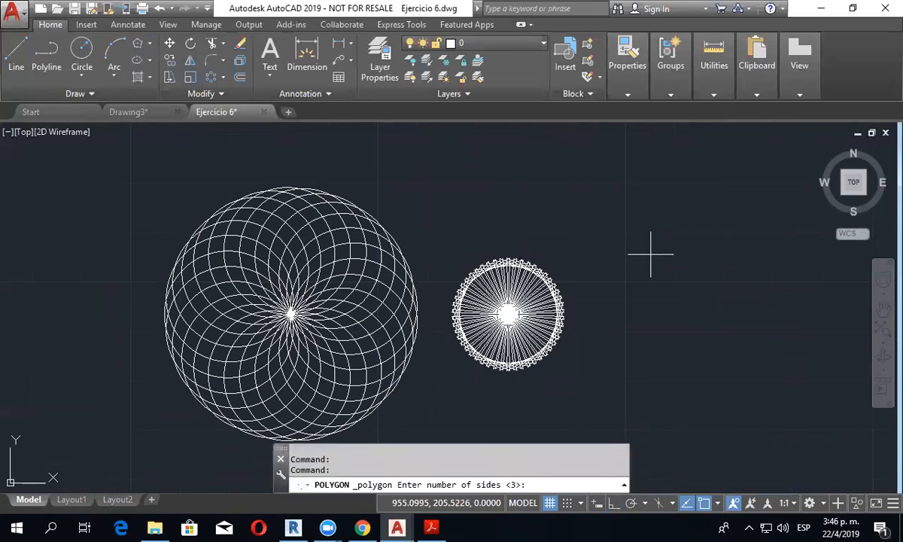
{"action": "type", "text": "4"}
{"action": "key", "text": "Return"}
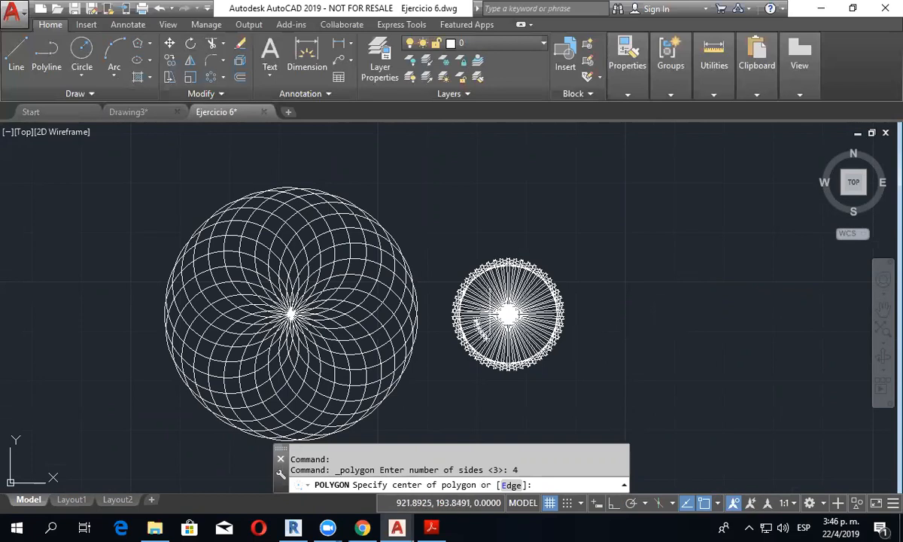
{"action": "left_click", "coordinate": [680, 314]}
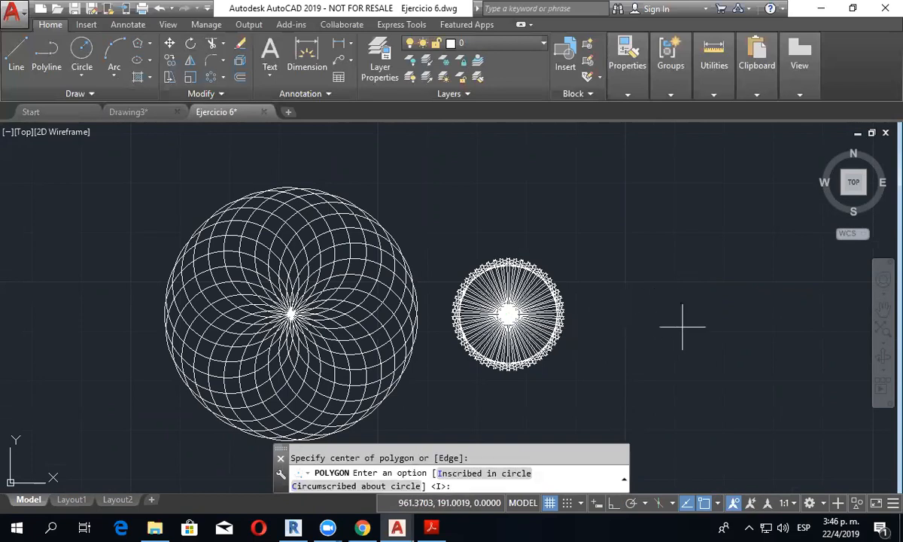
{"action": "key", "text": "Return"}
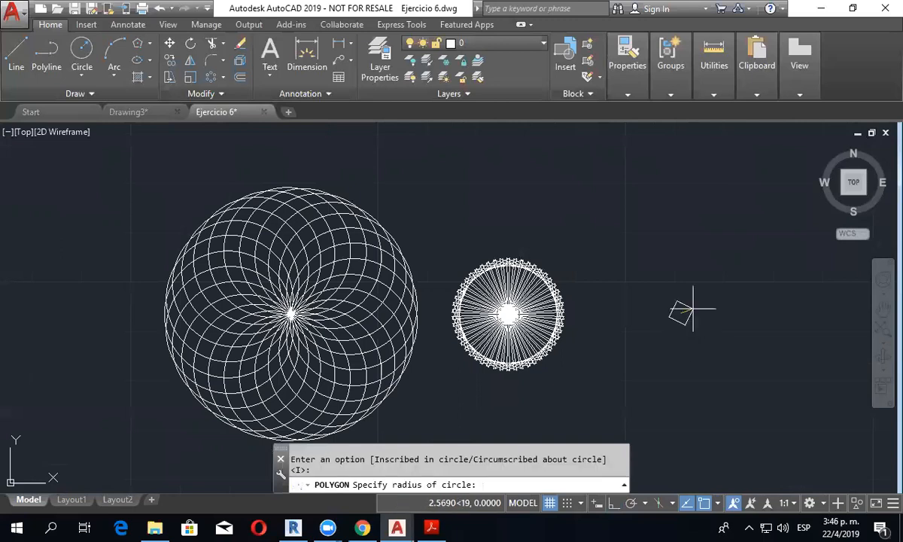
{"action": "key", "text": "F8"}
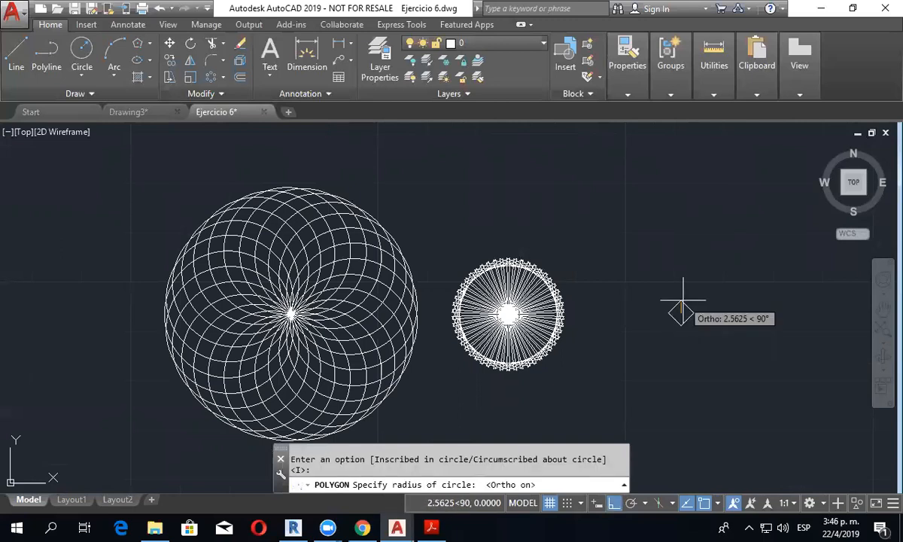
{"action": "scroll", "coordinate": [683, 304], "scroll_direction": "up", "scroll_amount": 2}
{"action": "scroll", "coordinate": [683, 292], "scroll_direction": "up", "scroll_amount": 2}
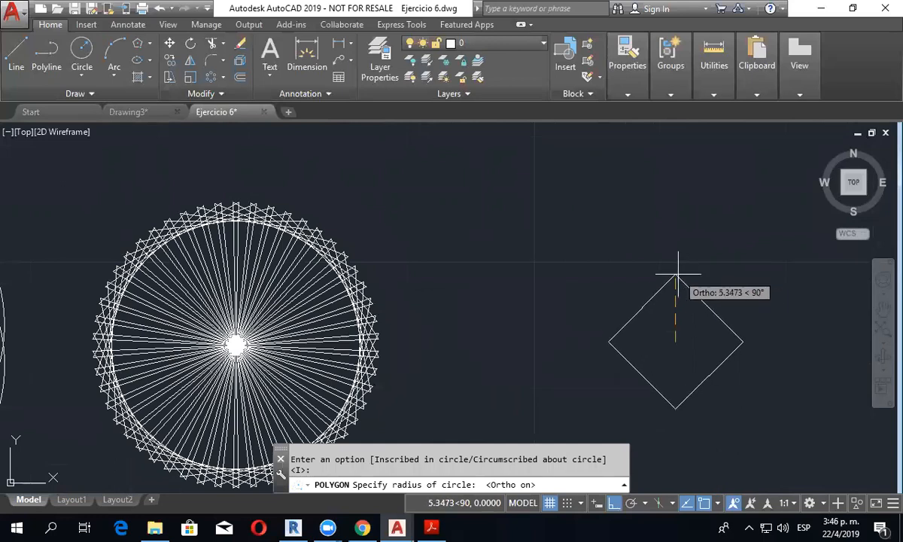
{"action": "left_click", "coordinate": [677, 271]}
{"action": "key", "text": "Escape"}
Step: Create a polar array of the 4-sided polygon with 6 items, using its top corner as the center point
{"action": "middle_click_drag", "start_coordinate": [683, 346], "coordinate": [632, 356]}
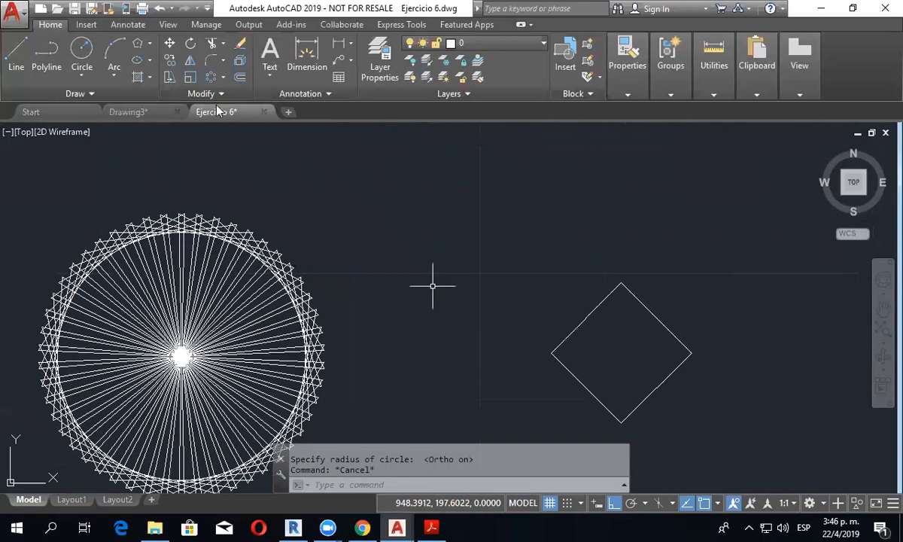
{"action": "left_click", "coordinate": [212, 78]}
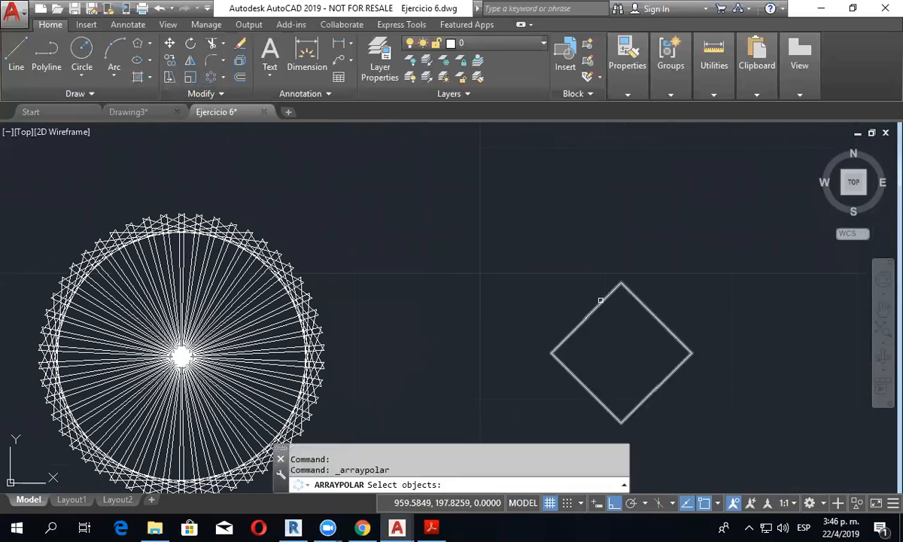
{"action": "left_click", "coordinate": [603, 312]}
{"action": "key", "text": "Return"}
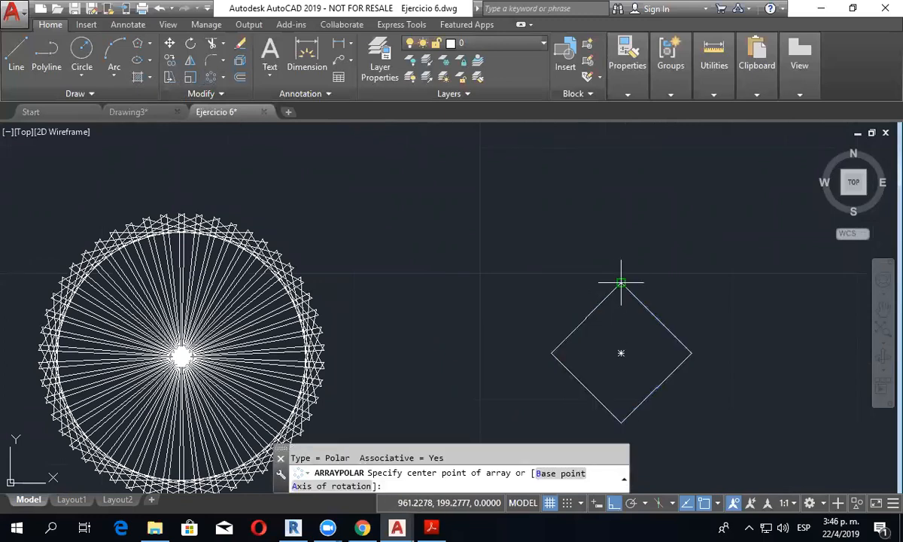
{"action": "left_click", "coordinate": [621, 283]}
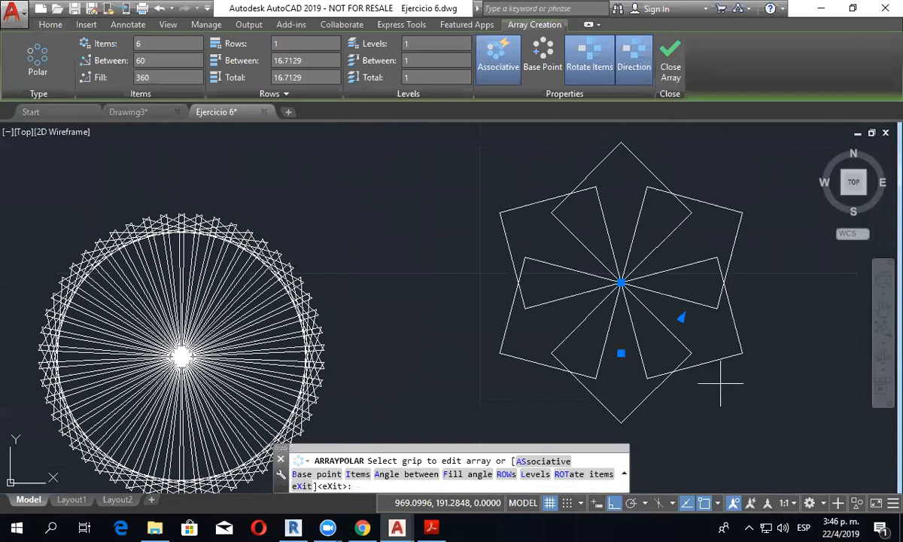
{"action": "key", "text": "Escape"}
{"action": "middle_click_drag", "start_coordinate": [720, 385], "coordinate": [708, 364]}
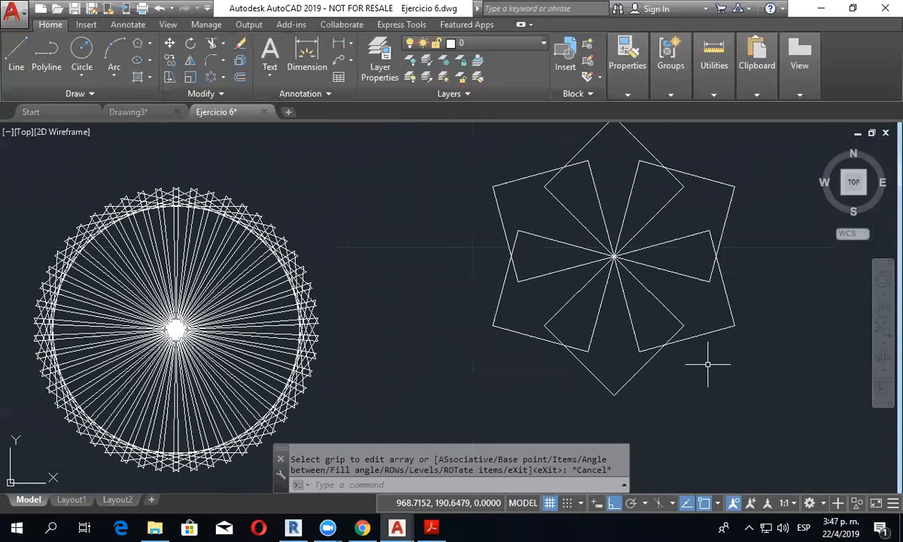
Step: Set the square polar array's item count to 20 and deselect it
{"action": "left_click", "coordinate": [663, 347]}
{"action": "left_click_drag", "start_coordinate": [149, 42], "coordinate": [132, 41]}
{"action": "type", "text": "8"}
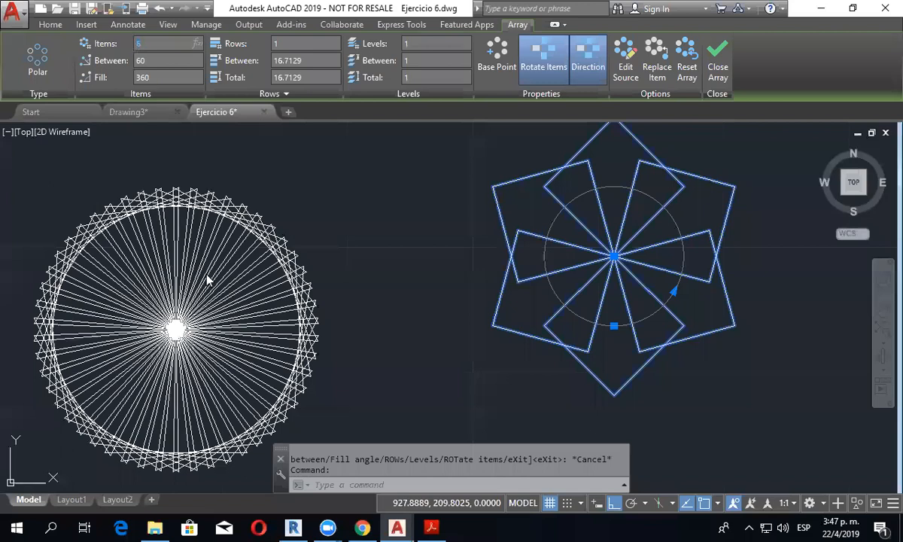
{"action": "key", "text": "Escape"}
{"action": "key", "text": "Escape"}
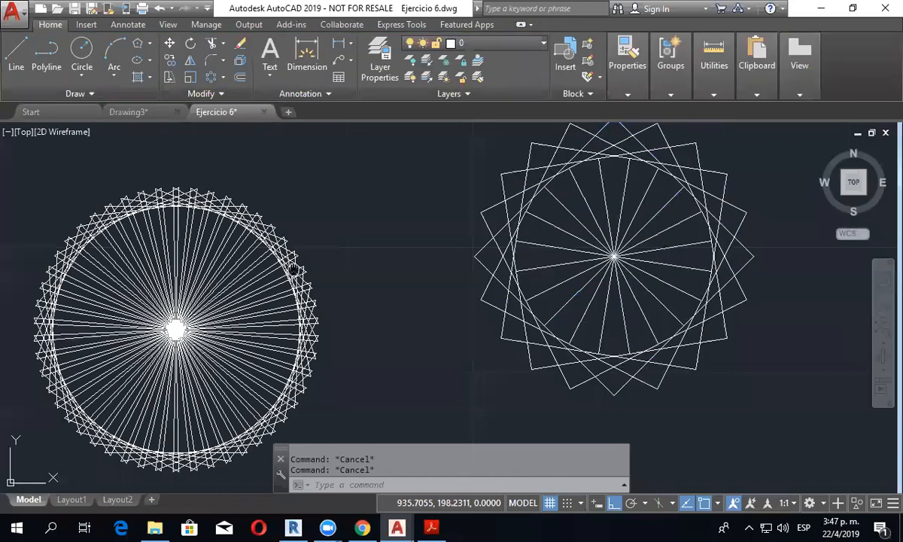
Step: Move the square polar array by its center point closer to the triangle array, roughly level with that array's center
{"action": "left_click", "coordinate": [618, 300]}
{"action": "middle_click_drag", "start_coordinate": [618, 299], "coordinate": [624, 230]}
{"action": "left_click", "coordinate": [620, 185]}
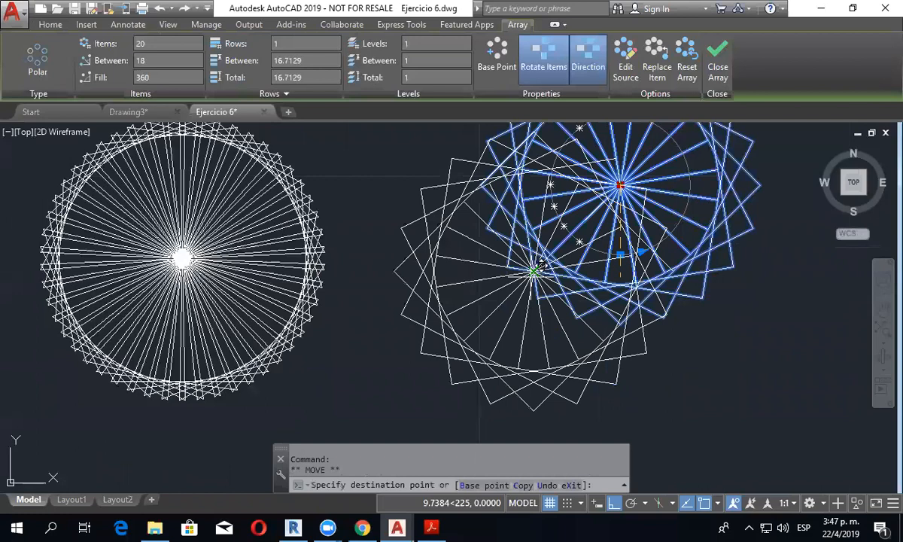
{"action": "key", "text": "Escape"}
{"action": "key", "text": "Escape"}
{"action": "scroll", "coordinate": [539, 265], "scroll_direction": "down", "scroll_amount": 4}
{"action": "mouse_move", "coordinate": [508, 315]}
{"action": "middle_mouse_down"}
{"action": "mouse_move", "coordinate": [614, 328]}
{"action": "mouse_move", "coordinate": [602, 339]}
{"action": "middle_mouse_up"}
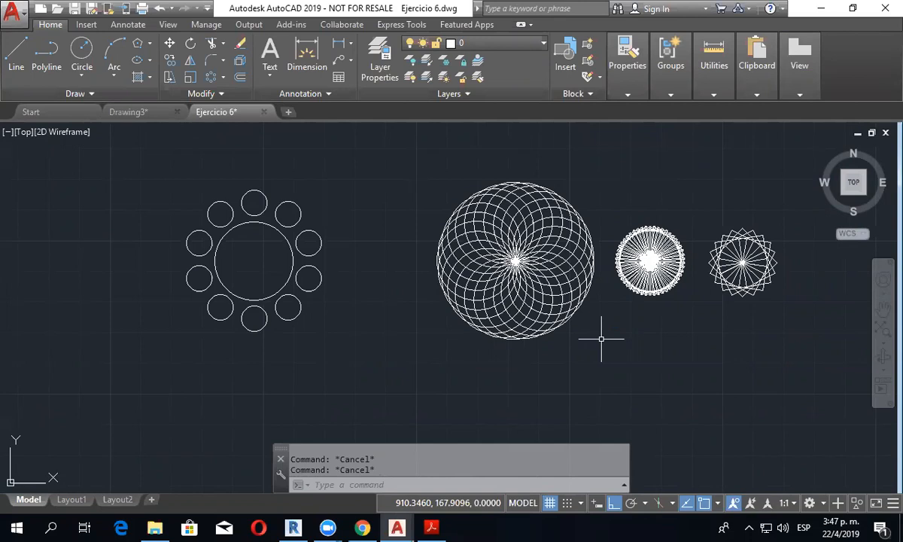
{"action": "scroll", "coordinate": [798, 280], "scroll_direction": "up", "scroll_amount": 4}
{"action": "scroll", "coordinate": [681, 286], "scroll_direction": "up", "scroll_amount": 2}
{"action": "left_click", "coordinate": [681, 286]}
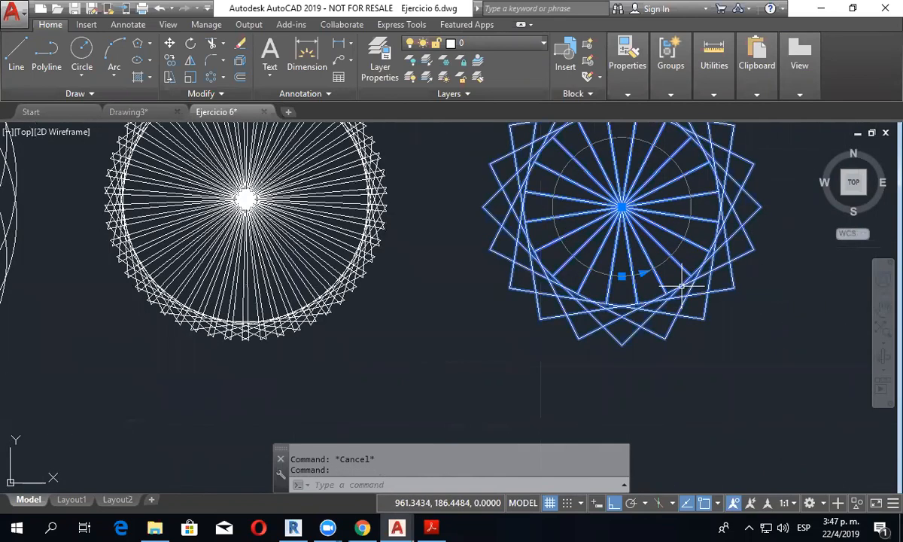
{"action": "left_click", "coordinate": [626, 60]}
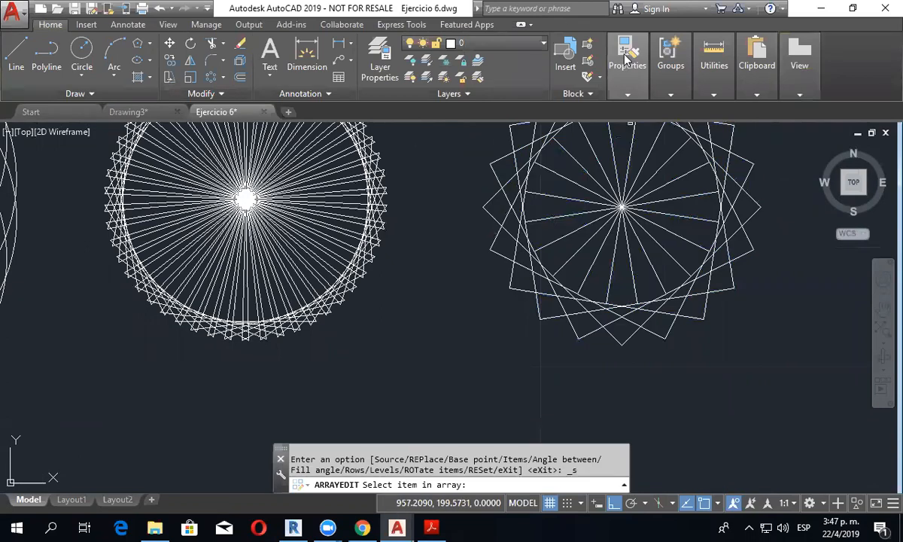
{"action": "key", "text": "Escape"}
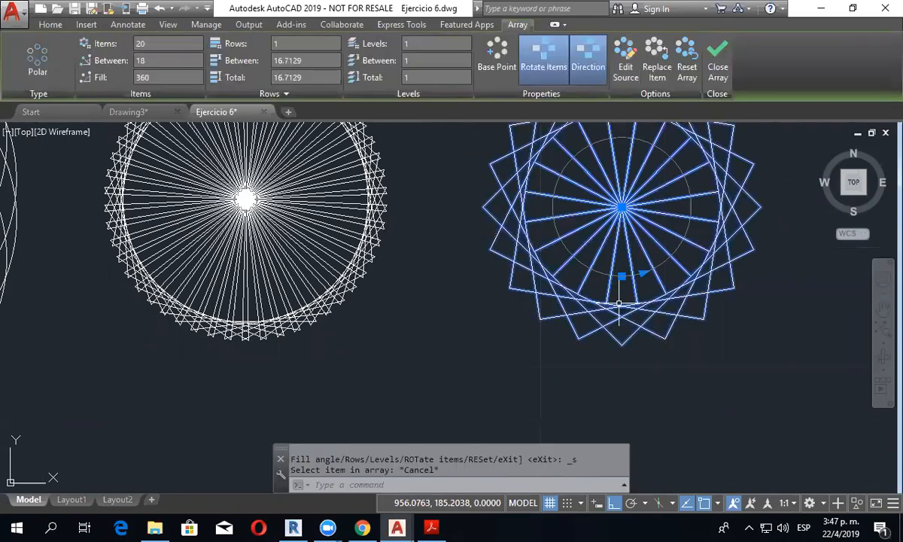
{"action": "key", "text": "Escape"}
Step: Open the square polar array's source for editing through the square just right of the lowest one
{"action": "left_click", "coordinate": [691, 288]}
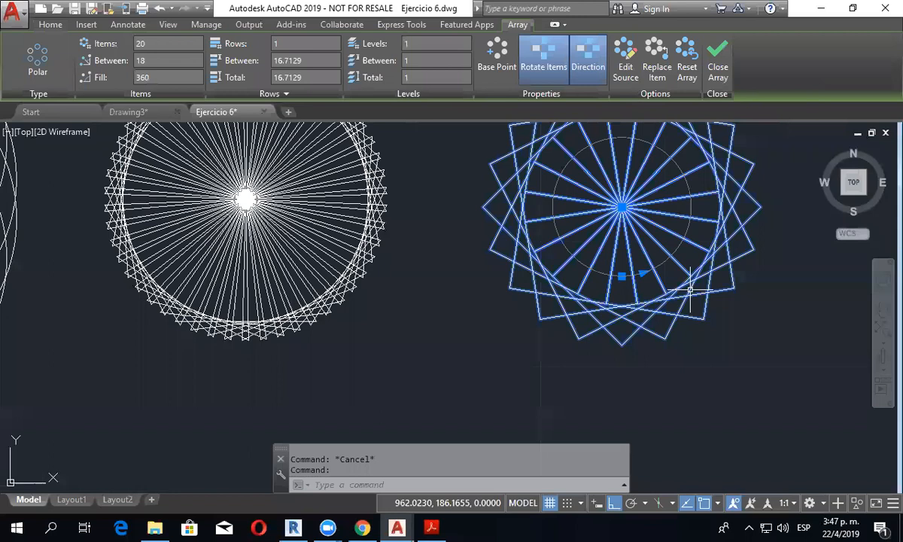
{"action": "left_click", "coordinate": [690, 289]}
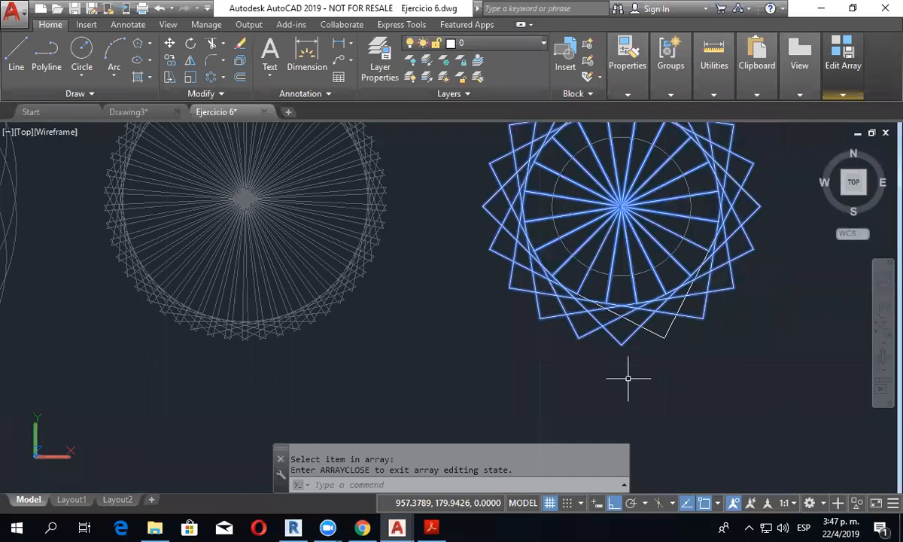
{"action": "key", "text": "Escape"}
Step: Convert the source square's lower-left side into an inward arc through a point about 1.7 units from the side's midpoint
{"action": "left_click", "coordinate": [628, 379]}
{"action": "left_click", "coordinate": [613, 308]}
{"action": "scroll", "coordinate": [645, 342], "scroll_direction": "up", "scroll_amount": 1}
{"action": "middle_click_drag", "start_coordinate": [645, 343], "coordinate": [607, 319]}
{"action": "mouse_move", "coordinate": [607, 320]}
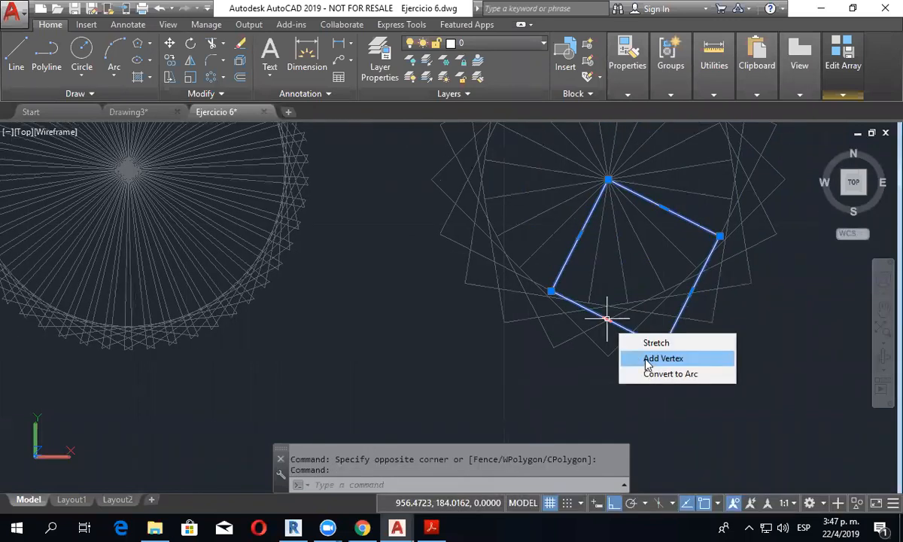
{"action": "left_click", "coordinate": [646, 374]}
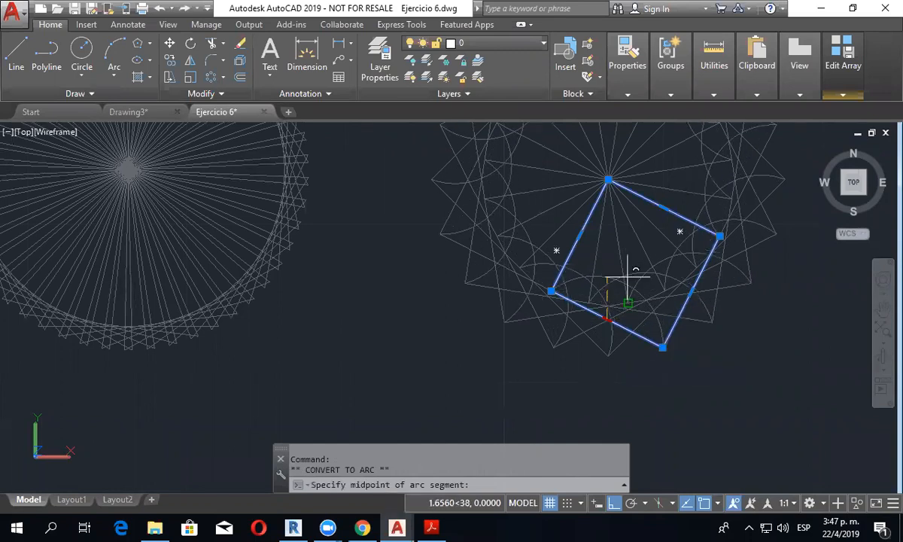
{"action": "left_click", "coordinate": [630, 273]}
{"action": "key", "text": "Escape"}
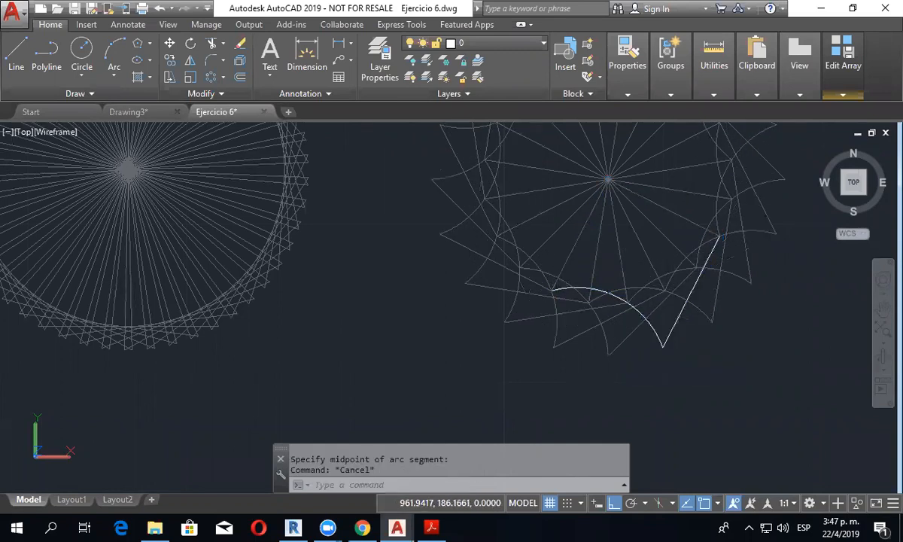
Step: Try to stretch the source square's lower-right side inward from its midpoint, and undo the stretch
{"action": "left_click", "coordinate": [691, 294]}
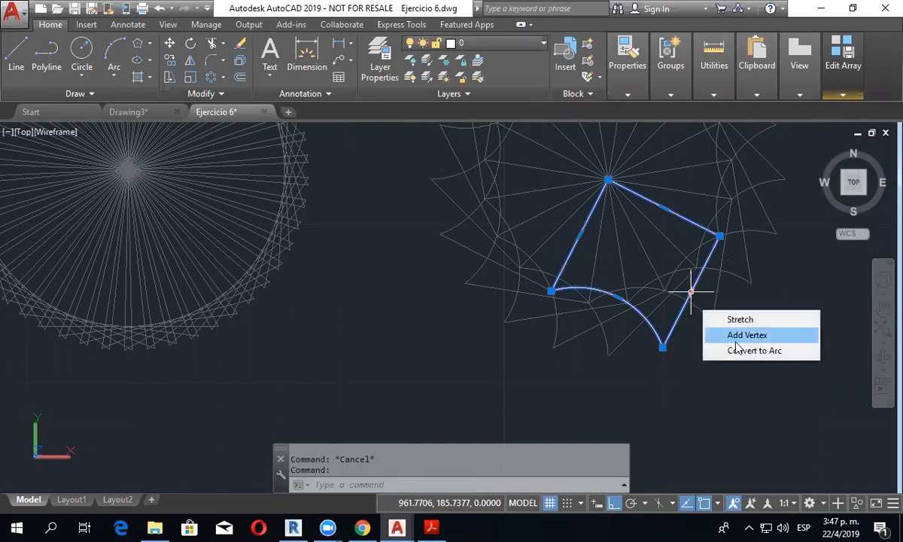
{"action": "left_click", "coordinate": [691, 294]}
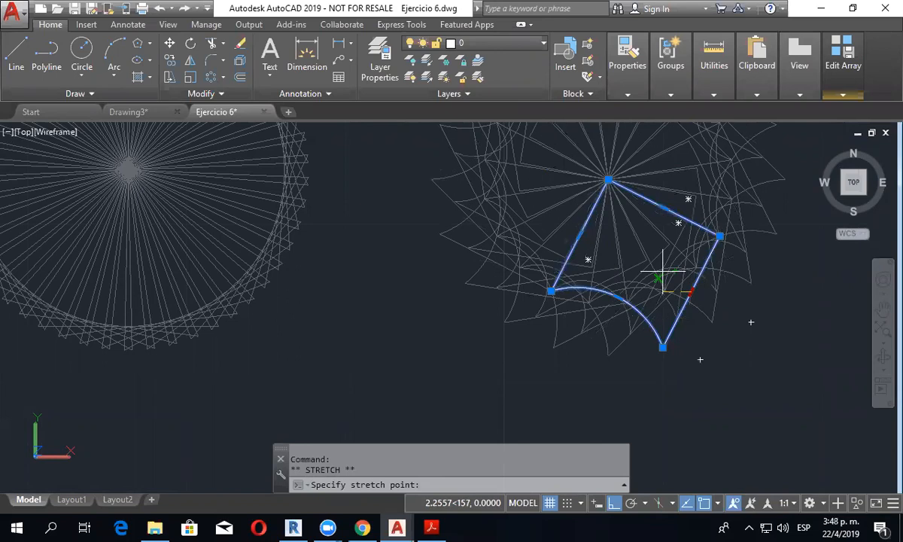
{"action": "left_click", "coordinate": [662, 276]}
{"action": "left_click", "coordinate": [159, 9]}
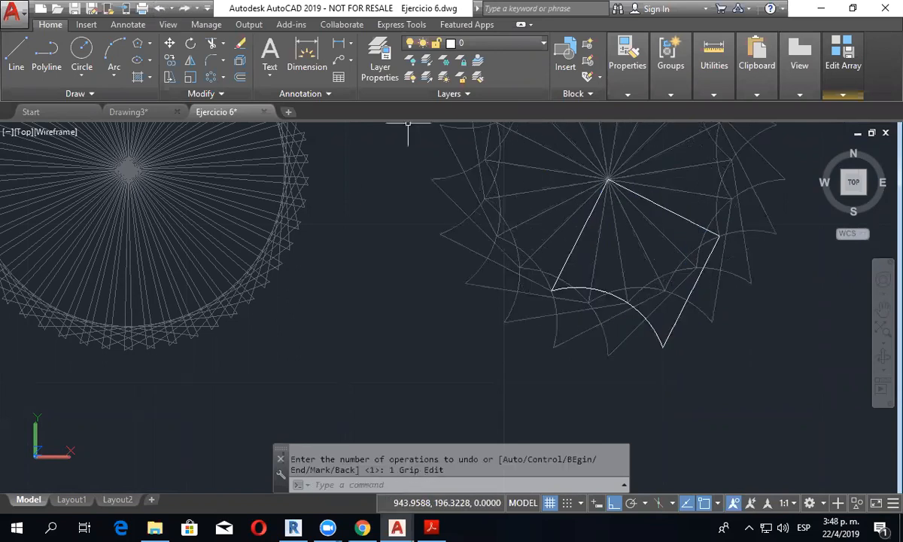
Step: Convert the source square's lower-right side into an inward arc through a point about 1.7 units from the side's midpoint
{"action": "scroll", "coordinate": [665, 277], "scroll_direction": "up", "scroll_amount": 2}
{"action": "left_click", "coordinate": [704, 295]}
{"action": "mouse_move", "coordinate": [701, 298]}
{"action": "left_click", "coordinate": [752, 353]}
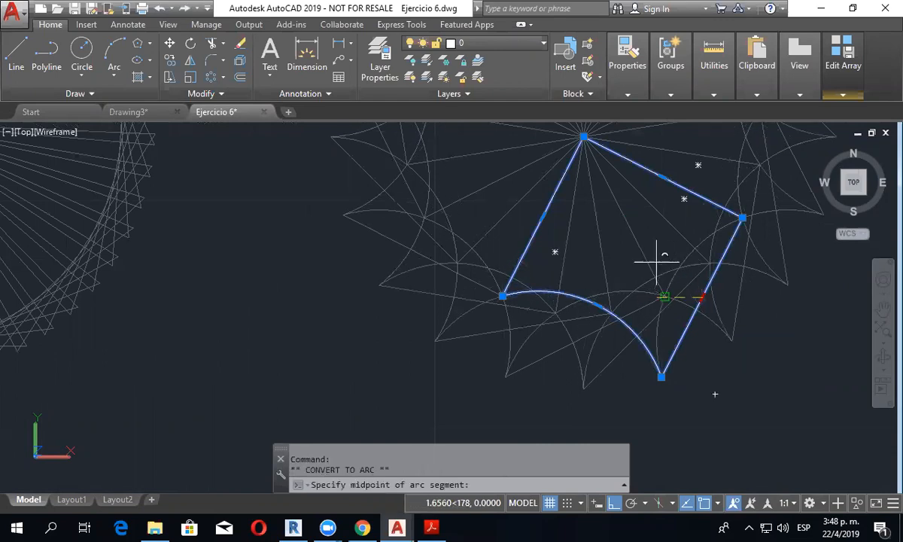
{"action": "left_click", "coordinate": [660, 262]}
{"action": "key", "text": "Escape"}
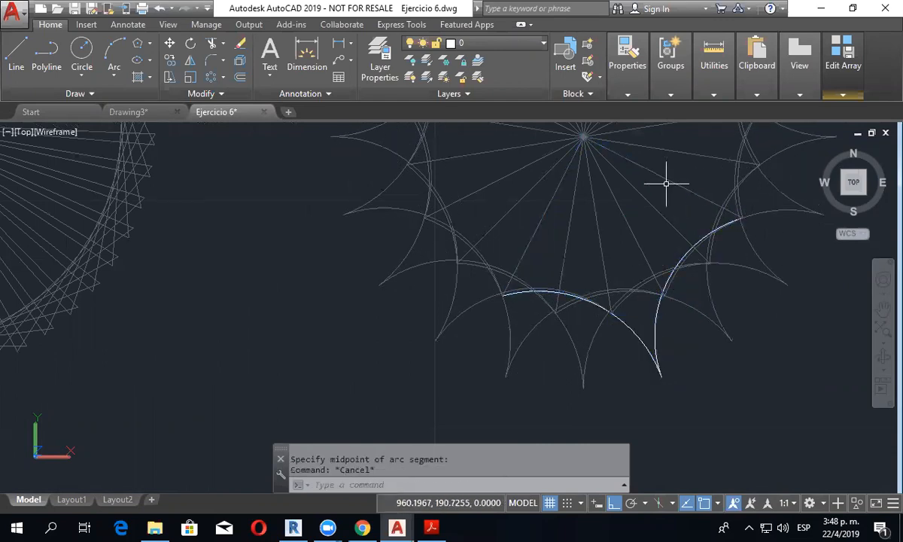
Step: Convert the source square's upper-right side into an inward arc through a point about 1.2 units from the side's midpoint
{"action": "left_click", "coordinate": [662, 178]}
{"action": "key", "text": "Escape"}
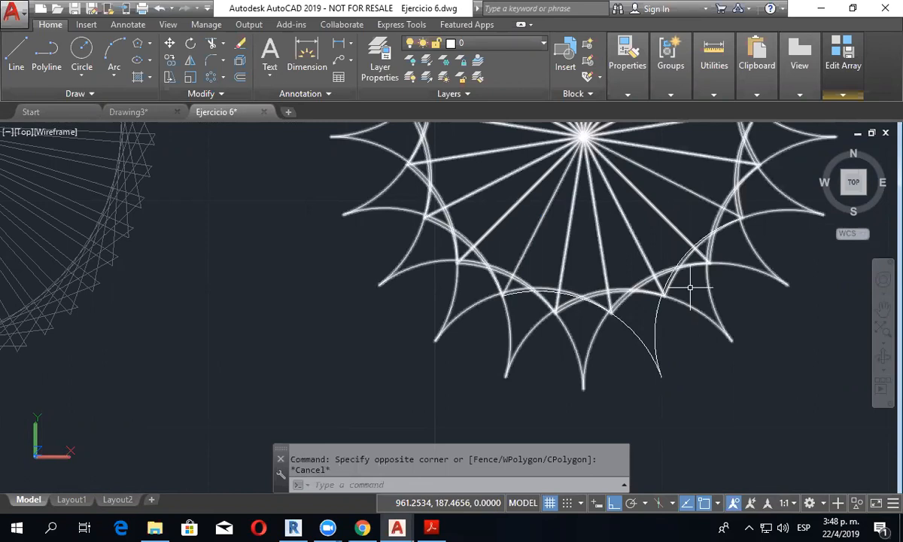
{"action": "key", "text": "Escape"}
{"action": "left_click", "coordinate": [637, 323]}
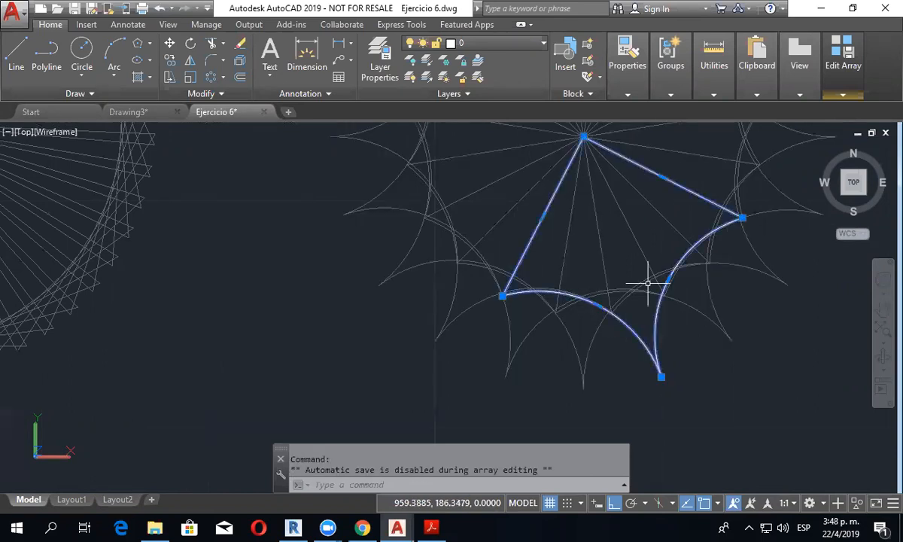
{"action": "mouse_move", "coordinate": [661, 176]}
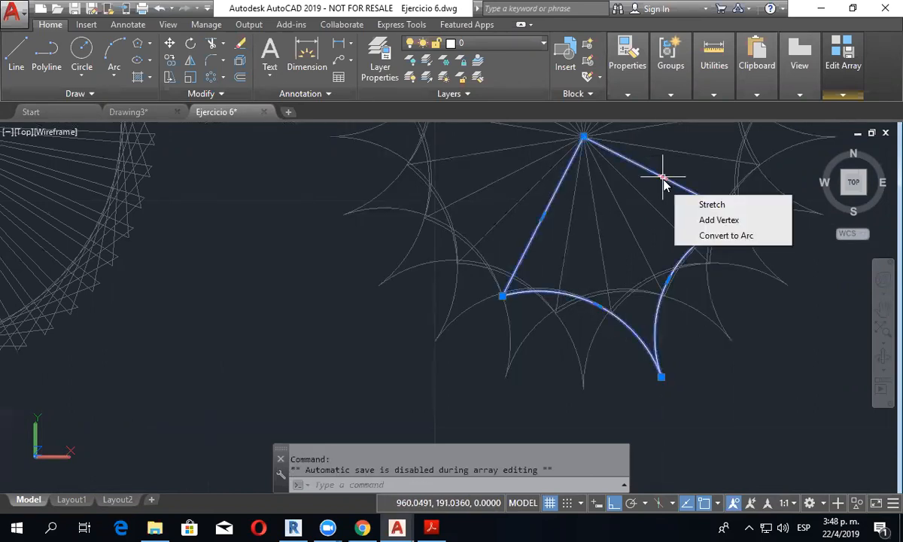
{"action": "left_click", "coordinate": [691, 225]}
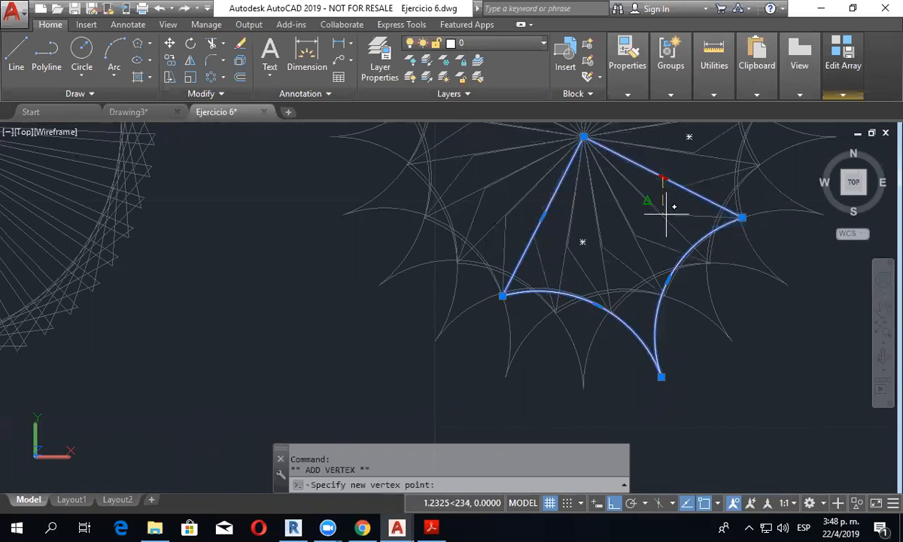
{"action": "key", "text": "Escape"}
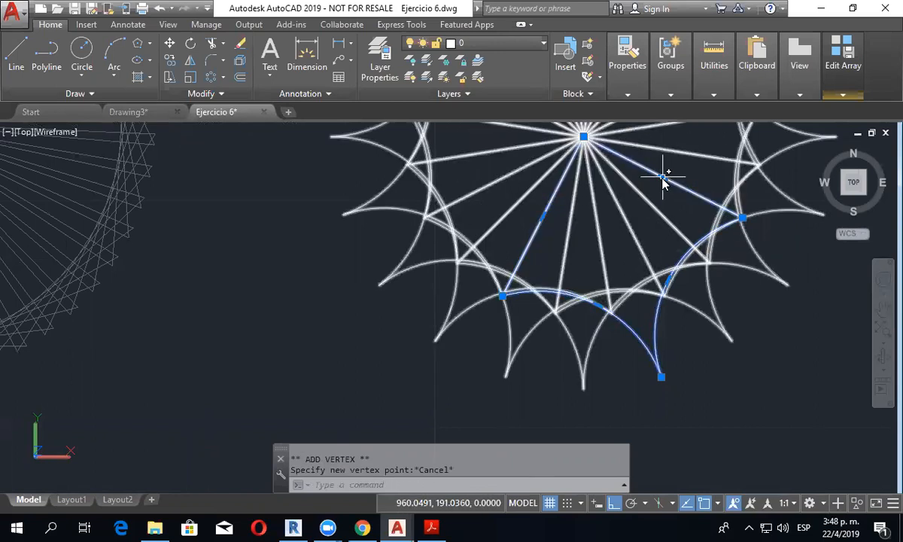
{"action": "mouse_move", "coordinate": [663, 177]}
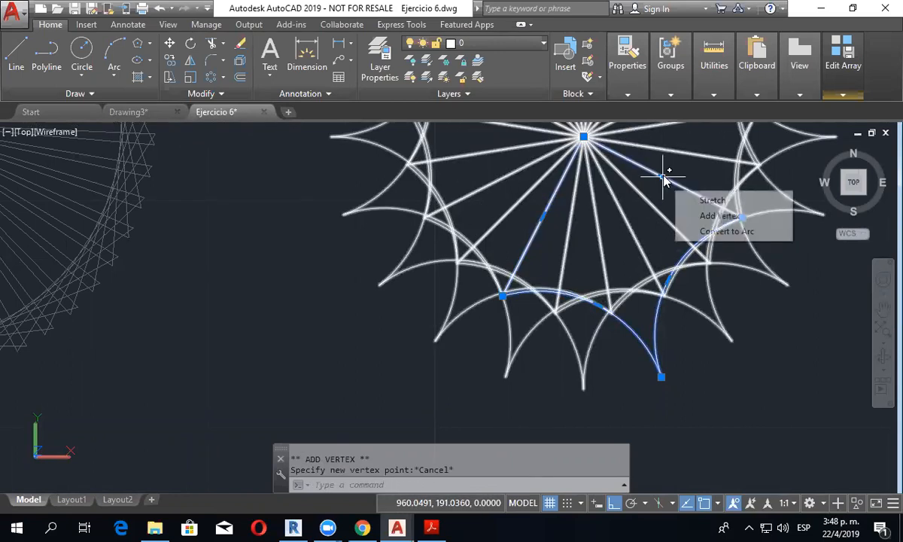
{"action": "left_click", "coordinate": [695, 232]}
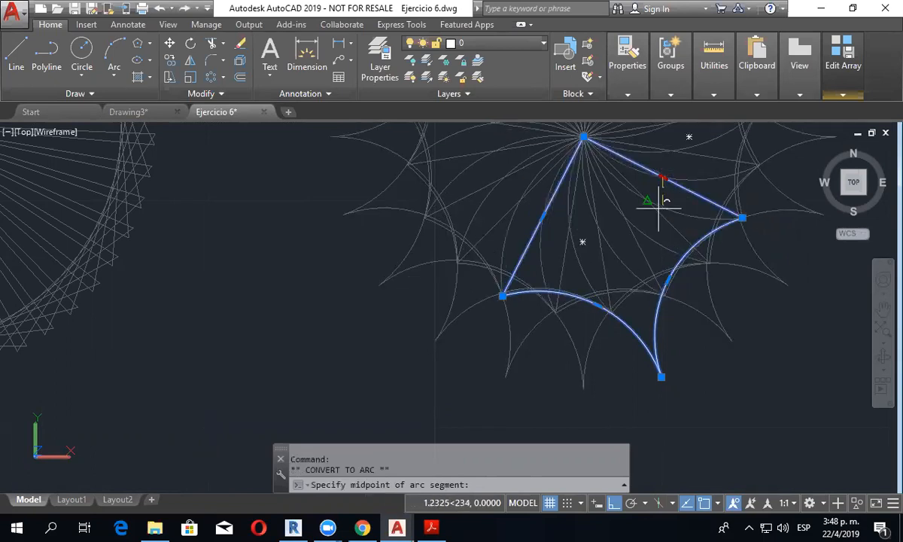
{"action": "key", "text": "Escape"}
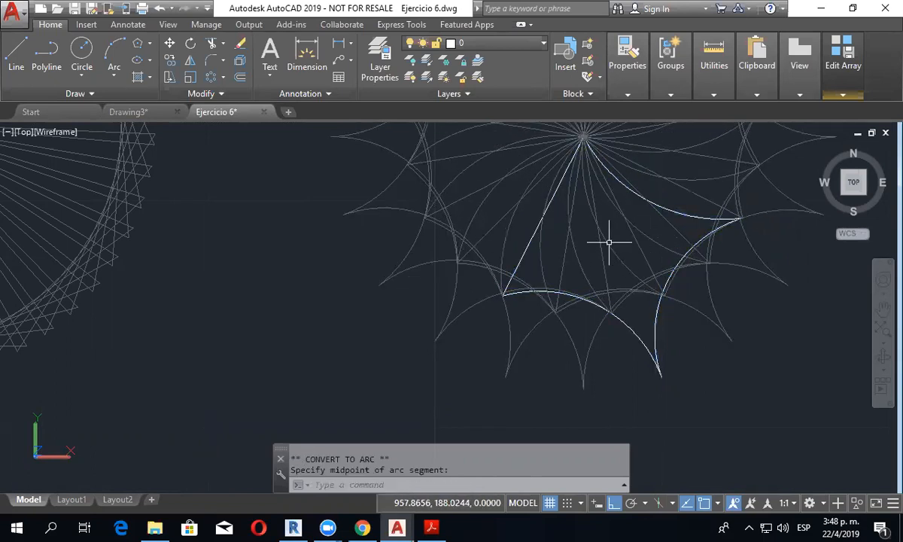
Step: Convert the source square's upper-left side into an inward arc through a point about 1.3 units from the side's midpoint
{"action": "left_click", "coordinate": [546, 205]}
{"action": "key", "text": "Escape"}
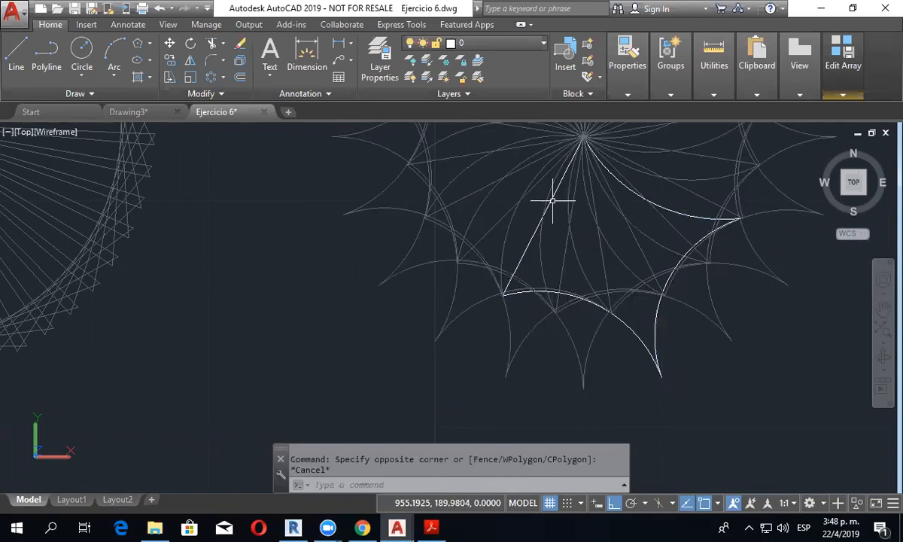
{"action": "left_click", "coordinate": [552, 197]}
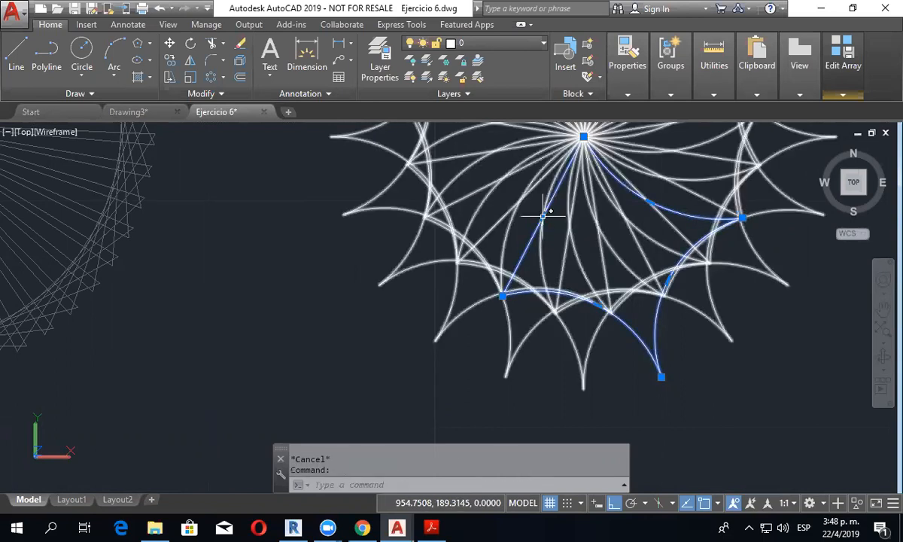
{"action": "mouse_move", "coordinate": [543, 216]}
{"action": "left_click", "coordinate": [606, 273]}
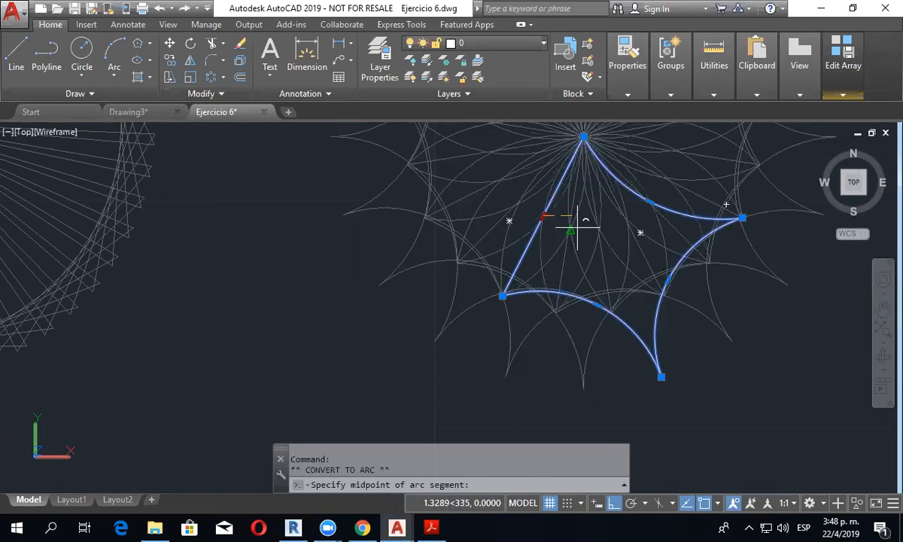
{"action": "left_click", "coordinate": [577, 227]}
{"action": "key", "text": "Escape"}
{"action": "scroll", "coordinate": [601, 268], "scroll_direction": "down", "scroll_amount": 4}
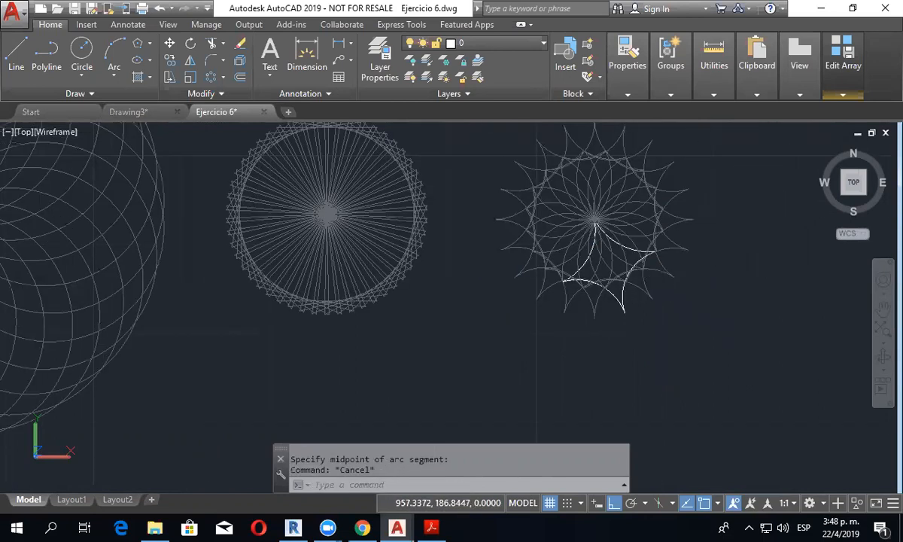
{"action": "middle_click_drag", "start_coordinate": [623, 242], "coordinate": [619, 265]}
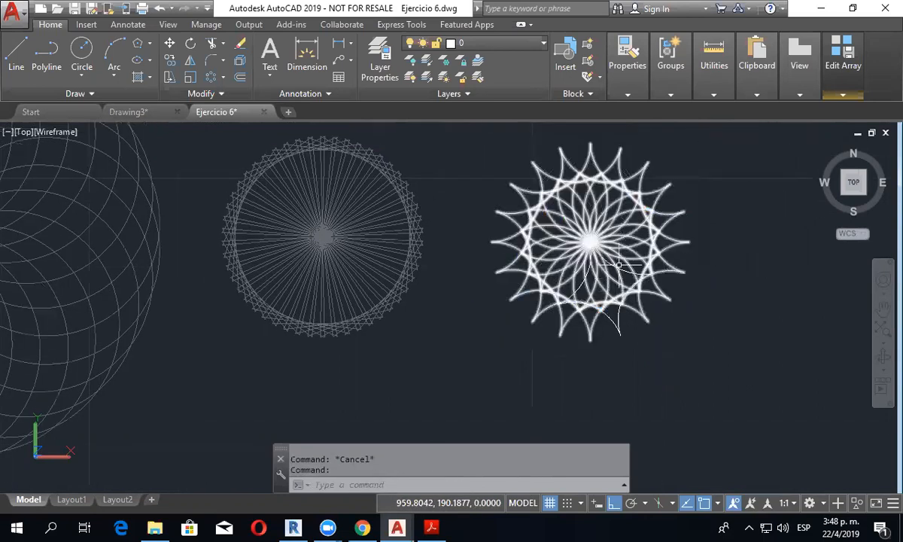
Step: Save the changes made to the array's source square and leave source editing
{"action": "left_click", "coordinate": [835, 126]}
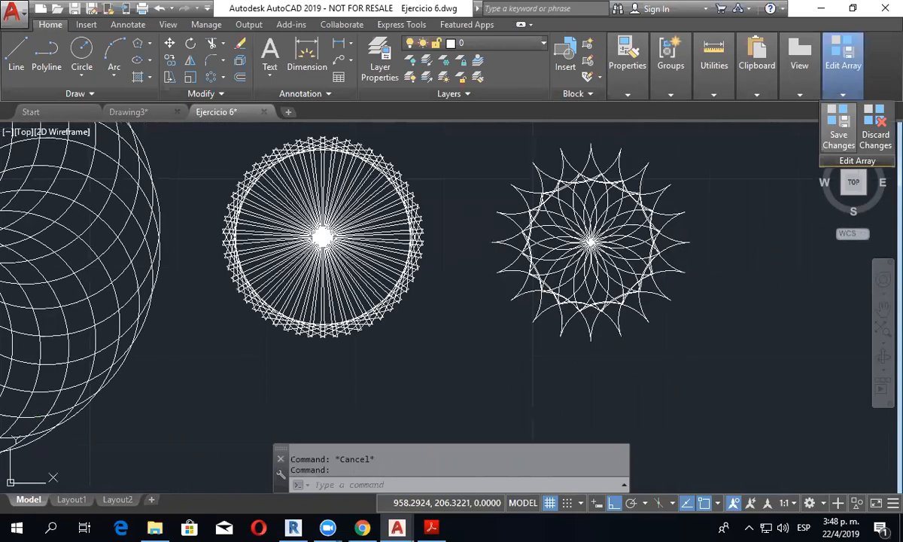
{"action": "key", "text": "Escape"}
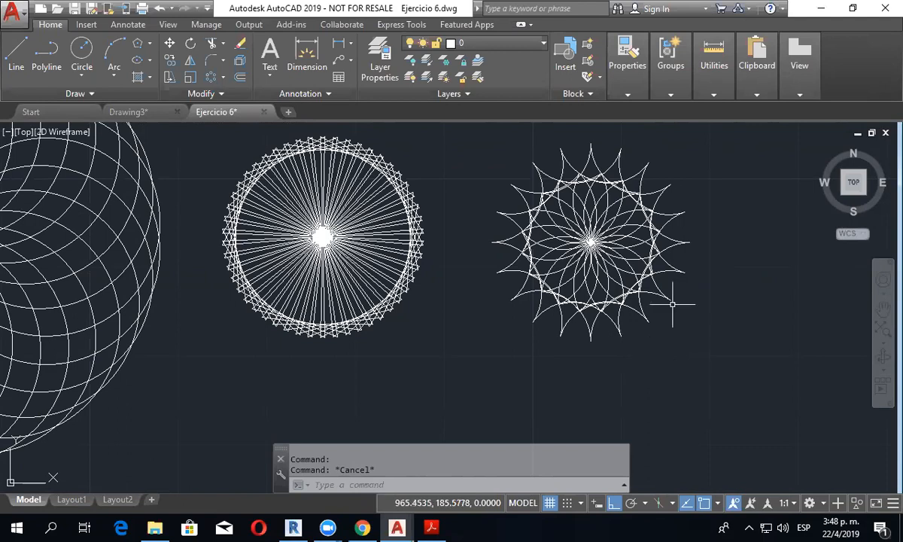
Step: Reduce the curved-square polar array to 6 items and then to 3 items
{"action": "left_click", "coordinate": [643, 275]}
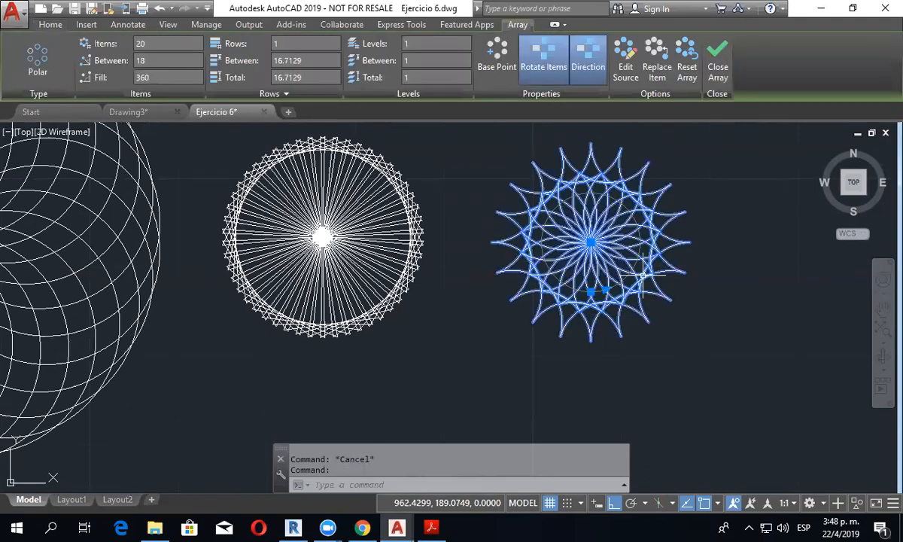
{"action": "double_click", "coordinate": [131, 45]}
{"action": "type", "text": "6"}
{"action": "key", "text": "Return"}
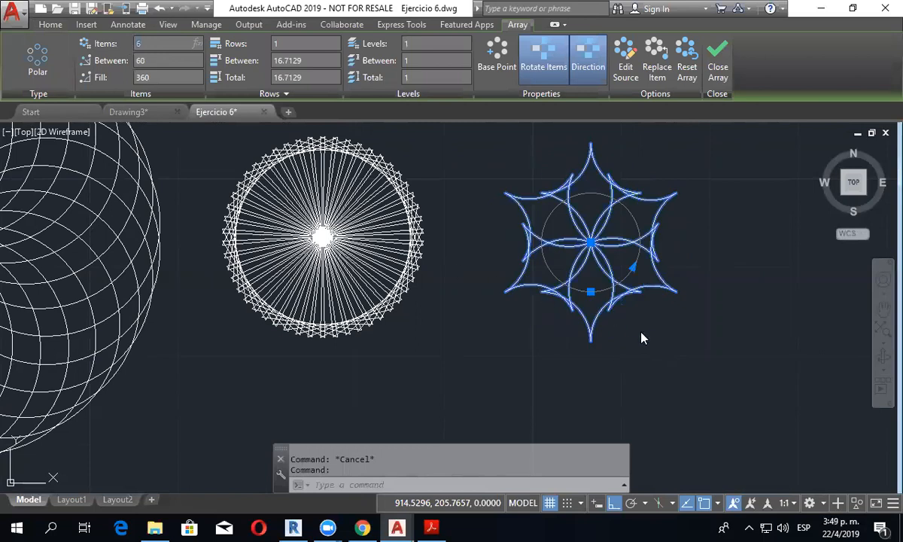
{"action": "scroll", "coordinate": [578, 229], "scroll_direction": "up", "scroll_amount": 4}
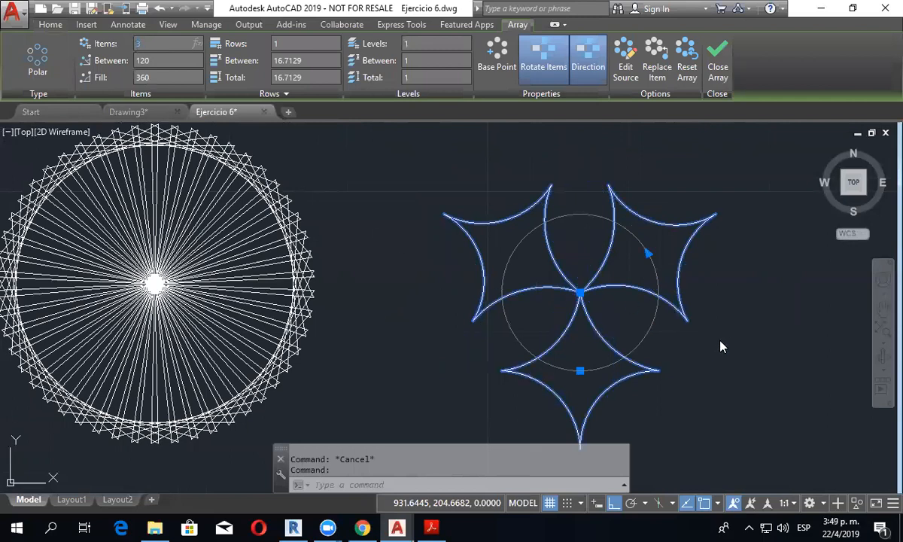
{"action": "key", "text": "Escape"}
{"action": "middle_click_drag", "start_coordinate": [667, 360], "coordinate": [666, 338]}
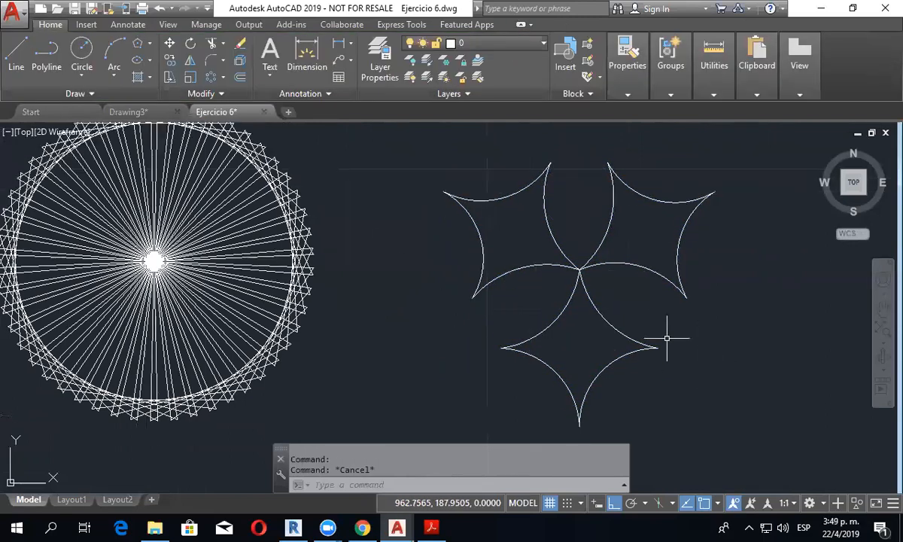
Step: Set the curved-square polar array's item count to 4
{"action": "left_click", "coordinate": [550, 228]}
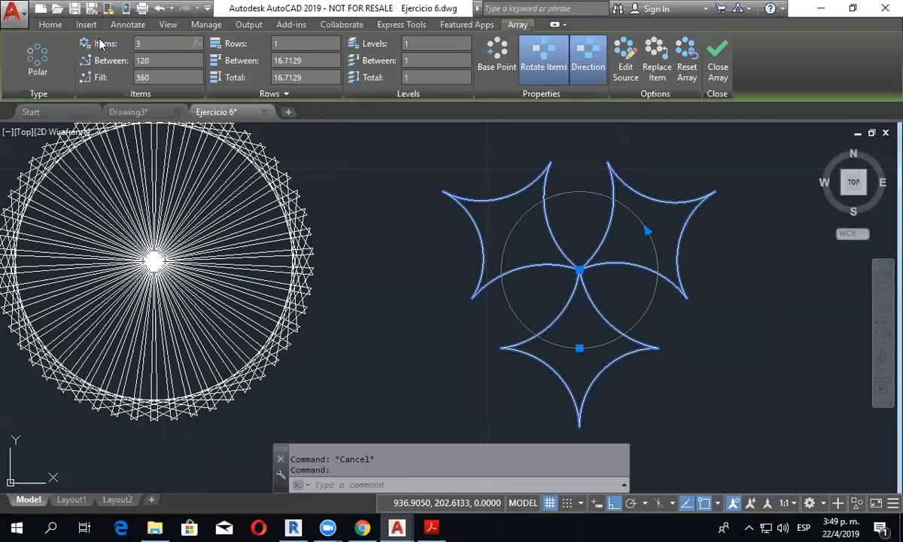
{"action": "type", "text": "4"}
{"action": "key", "text": "Return"}
{"action": "key", "text": "Escape"}
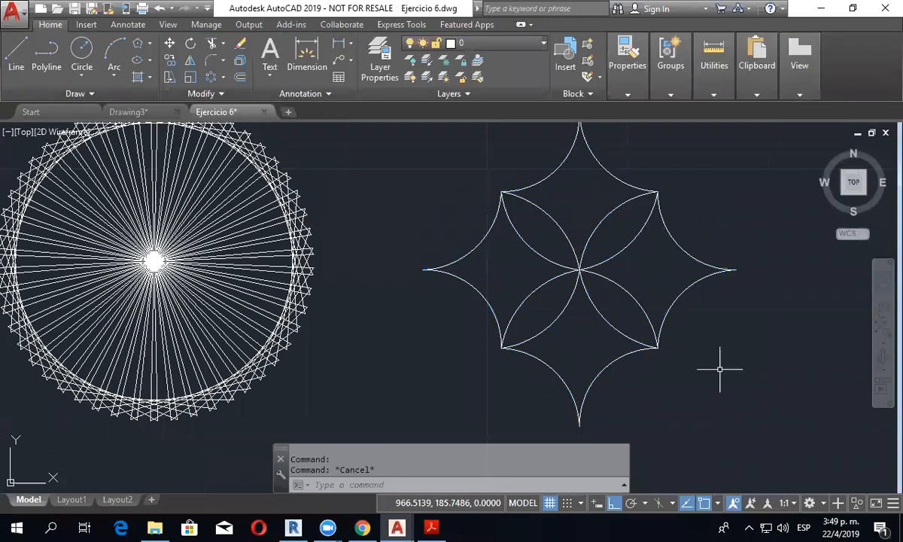
Step: Fill the four petals at the centre of the curved-square array with a solid hatch
{"action": "scroll", "coordinate": [716, 371], "scroll_direction": "down", "scroll_amount": 2}
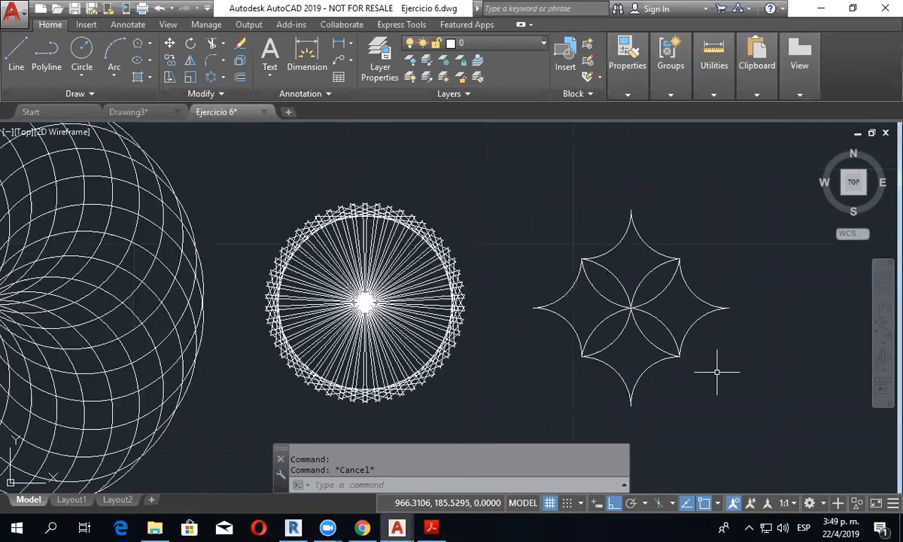
{"action": "scroll", "coordinate": [717, 371], "scroll_direction": "up", "scroll_amount": 2}
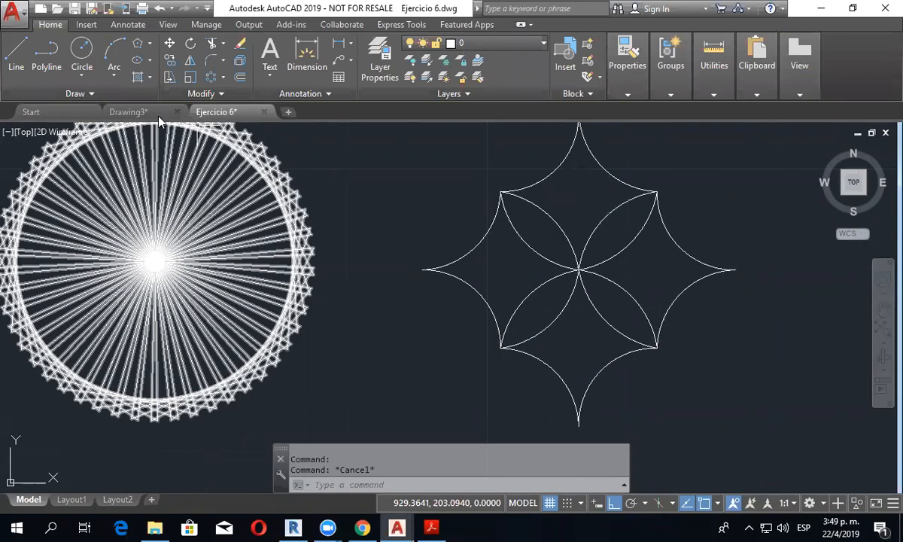
{"action": "left_click", "coordinate": [150, 77]}
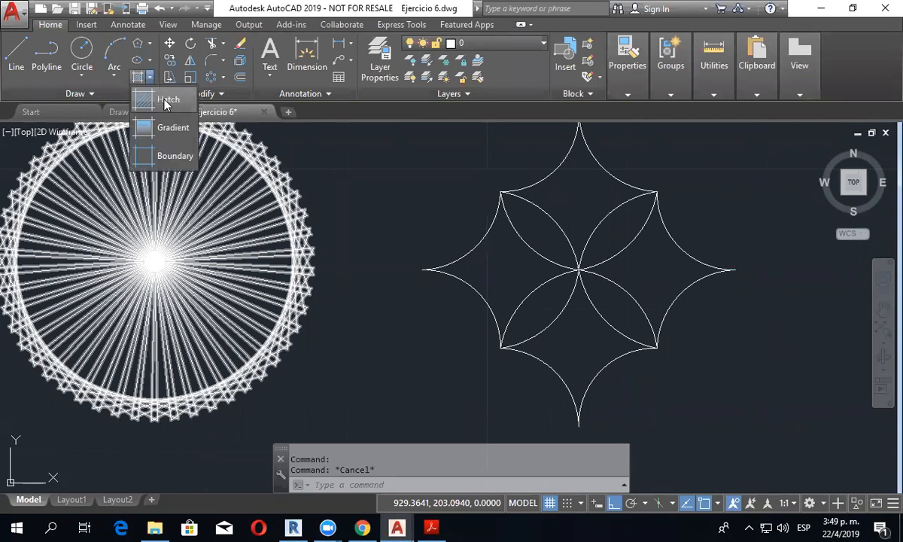
{"action": "left_click", "coordinate": [167, 99]}
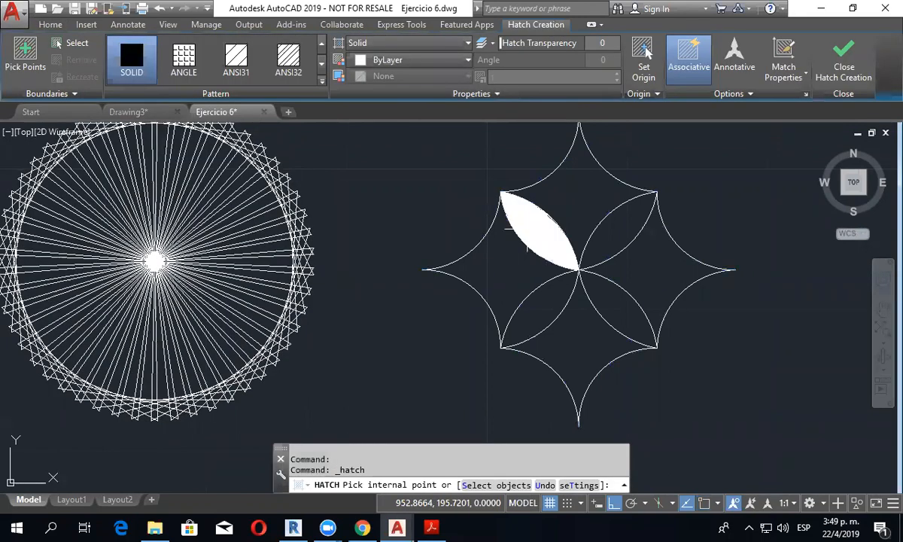
{"action": "left_click", "coordinate": [527, 229]}
{"action": "left_click", "coordinate": [612, 302]}
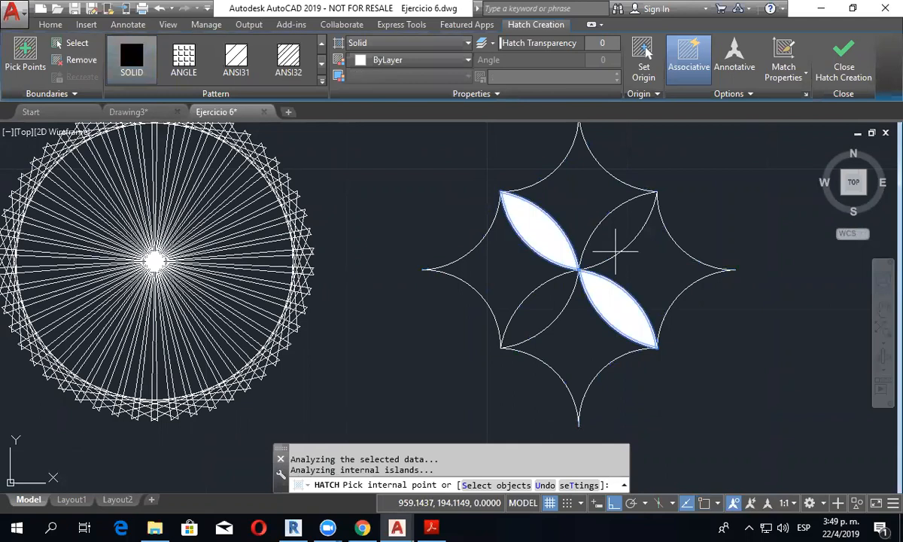
{"action": "left_click", "coordinate": [618, 242]}
{"action": "left_click", "coordinate": [554, 299]}
{"action": "scroll", "coordinate": [566, 319], "scroll_direction": "down", "scroll_amount": 4}
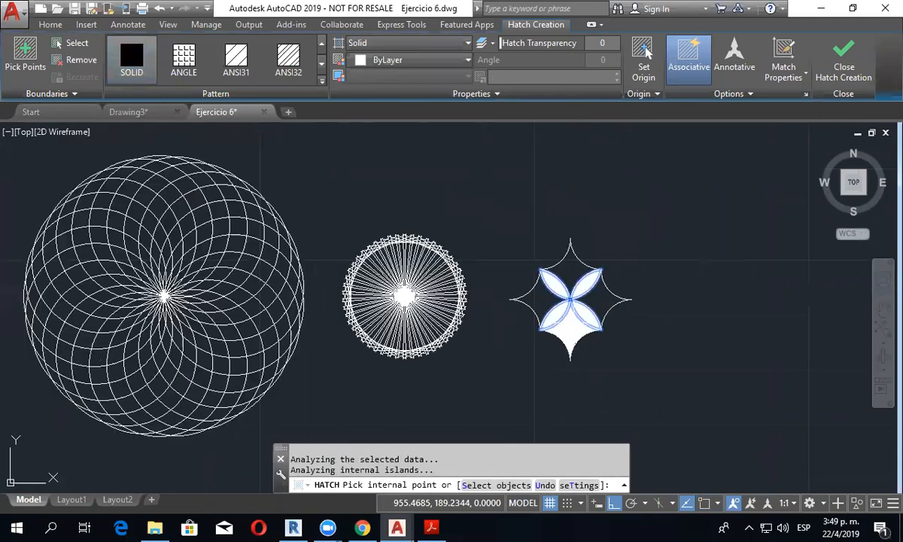
{"action": "key", "text": "Escape"}
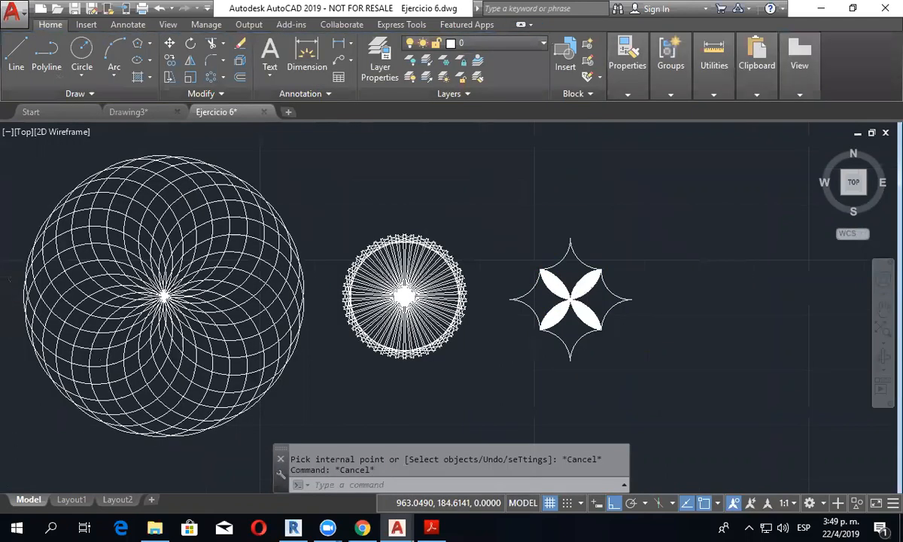
Step: Set the item count of the curved-square array with the hatched petals to 10
{"action": "scroll", "coordinate": [607, 344], "scroll_direction": "up", "scroll_amount": 2}
{"action": "left_click", "coordinate": [578, 327]}
{"action": "left_click_drag", "start_coordinate": [182, 43], "coordinate": [129, 40]}
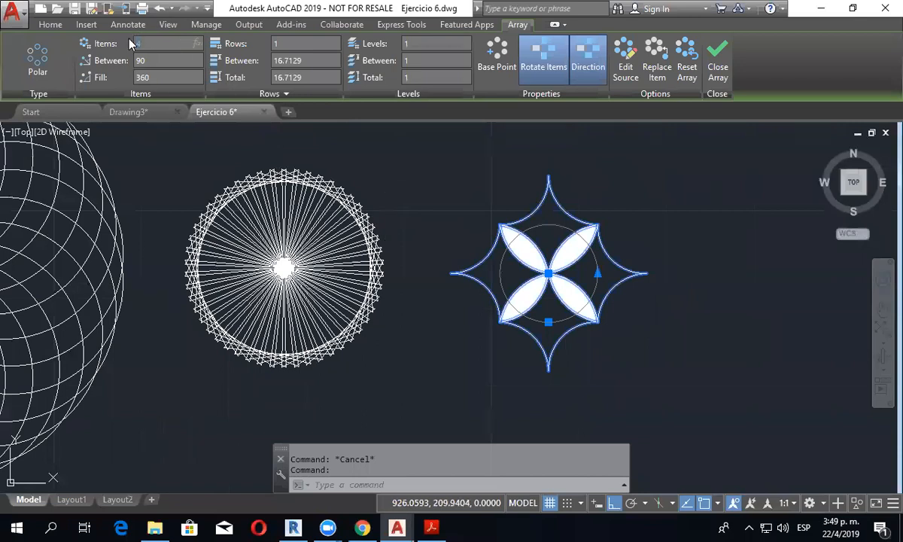
{"action": "type", "text": "10"}
{"action": "key", "text": "Return"}
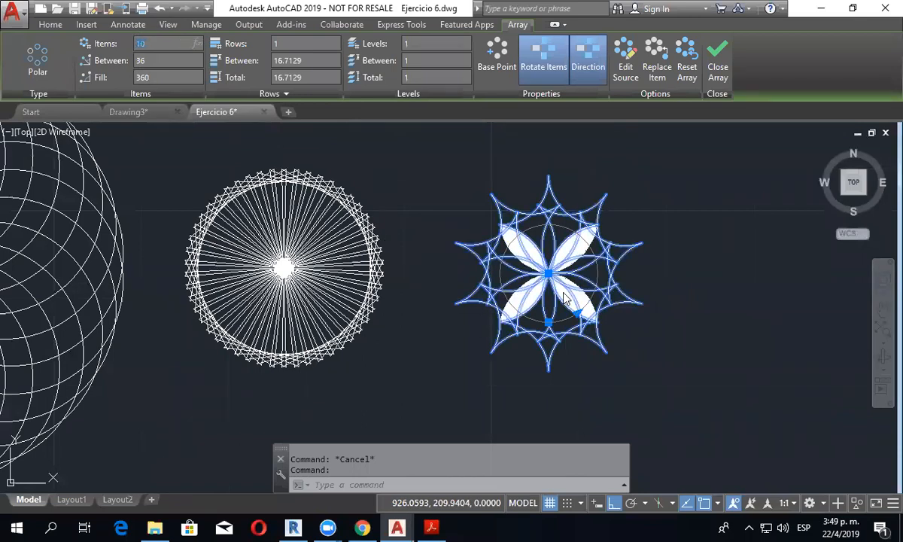
Step: Delete the solid hatch that fills the four petals of the curved-square array
{"action": "scroll", "coordinate": [572, 301], "scroll_direction": "up", "scroll_amount": 4}
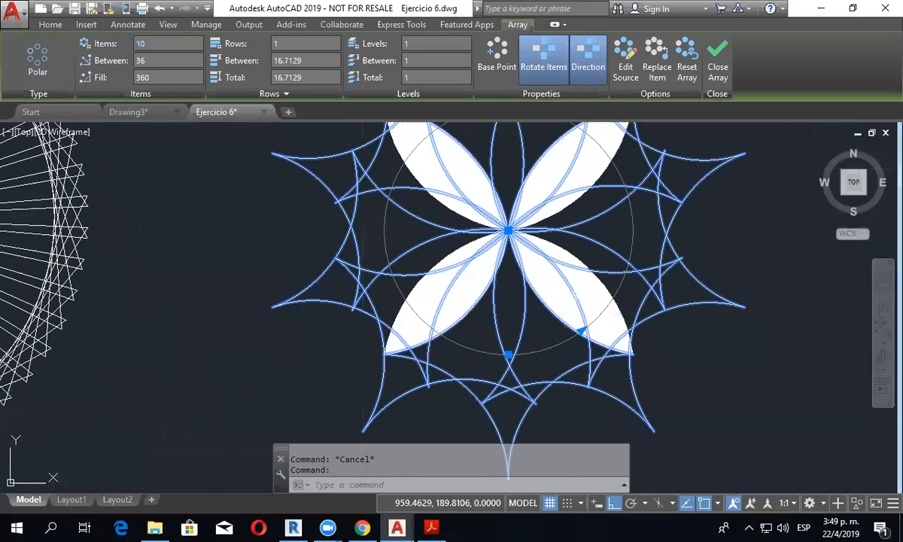
{"action": "key", "text": "Escape"}
{"action": "left_click", "coordinate": [600, 349]}
{"action": "key", "text": "Escape"}
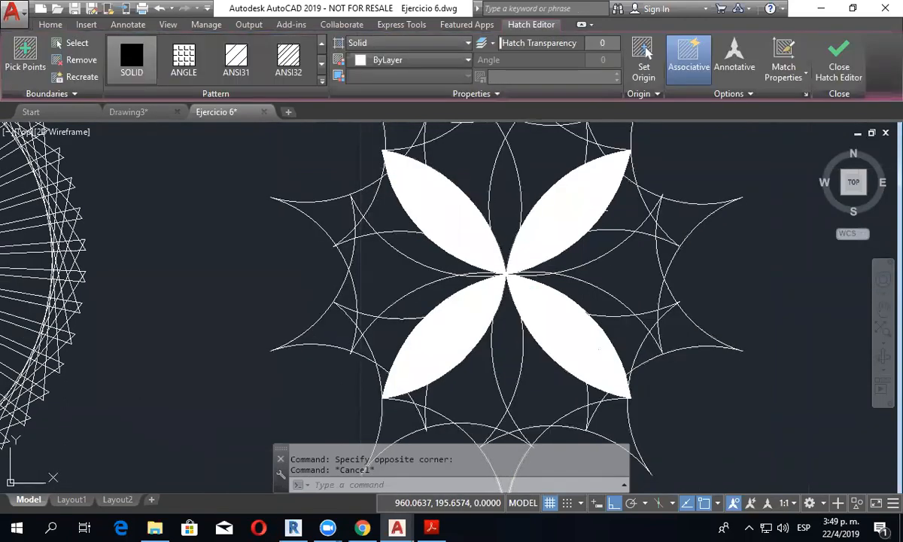
{"action": "key", "text": "Escape"}
{"action": "left_click", "coordinate": [613, 203]}
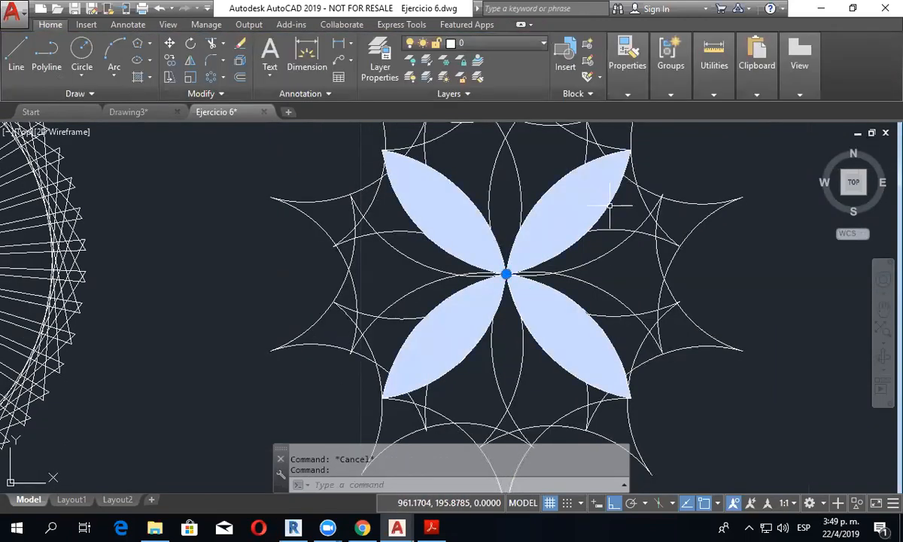
{"action": "key", "text": "Delete"}
{"action": "scroll", "coordinate": [617, 218], "scroll_direction": "down", "scroll_amount": 2}
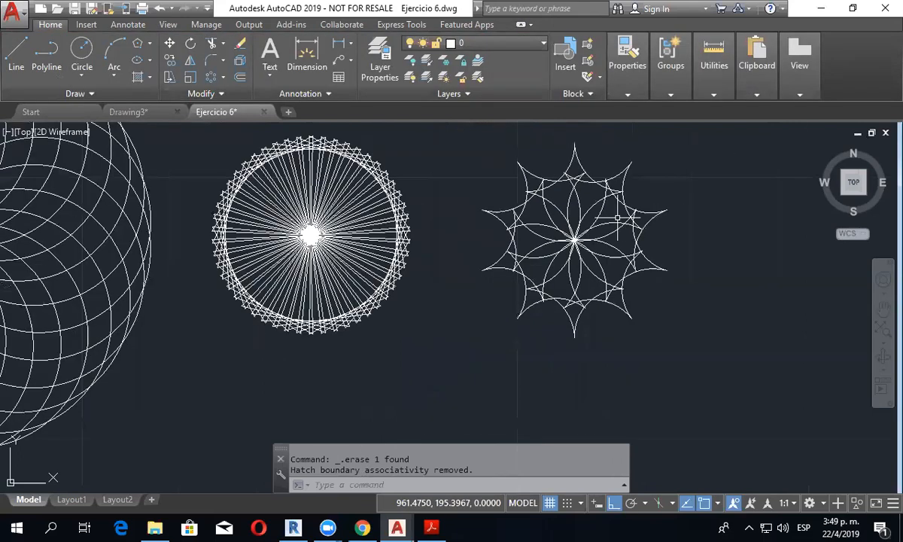
Step: Set the curved-square polar array's item count to 50 and deselect it
{"action": "key", "text": "Escape"}
{"action": "scroll", "coordinate": [640, 234], "scroll_direction": "up", "scroll_amount": 2}
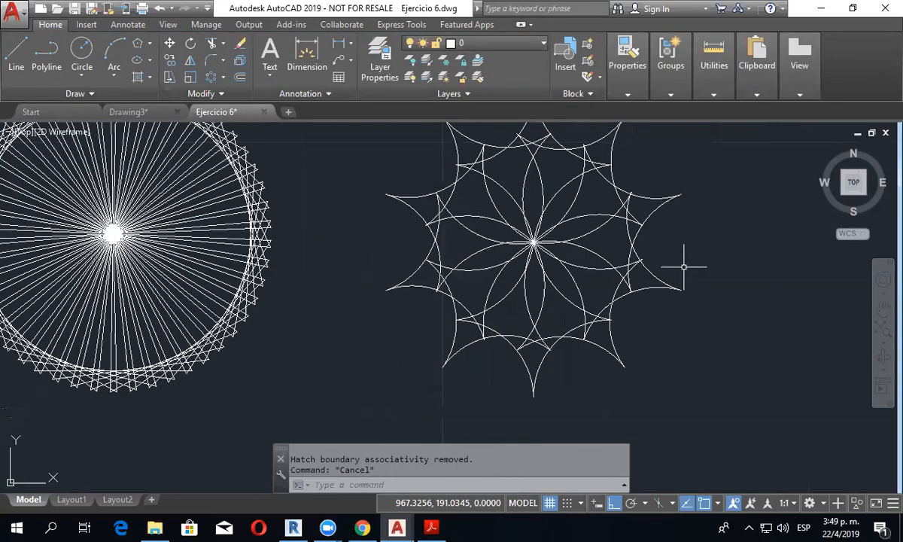
{"action": "scroll", "coordinate": [683, 267], "scroll_direction": "down", "scroll_amount": 2}
{"action": "left_click", "coordinate": [655, 237]}
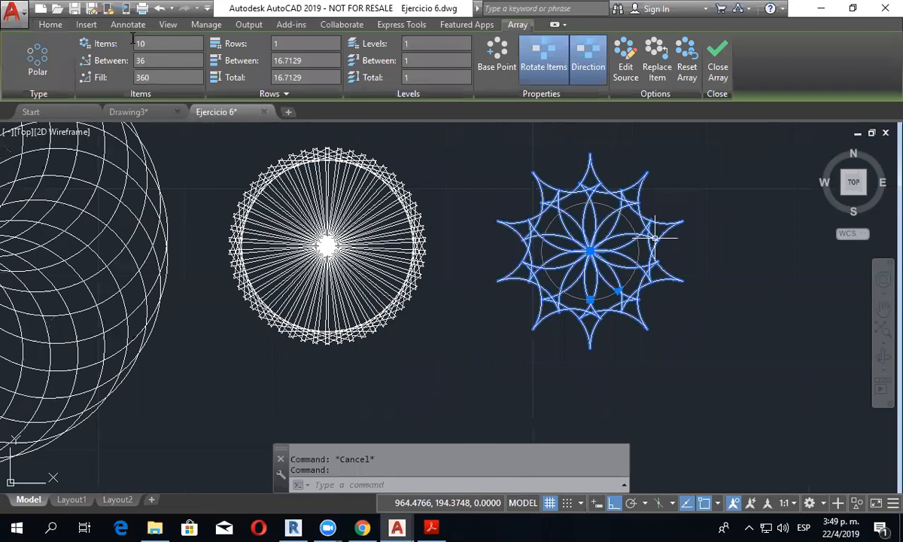
{"action": "left_click", "coordinate": [154, 44]}
{"action": "type", "text": "50"}
{"action": "key", "text": "Return"}
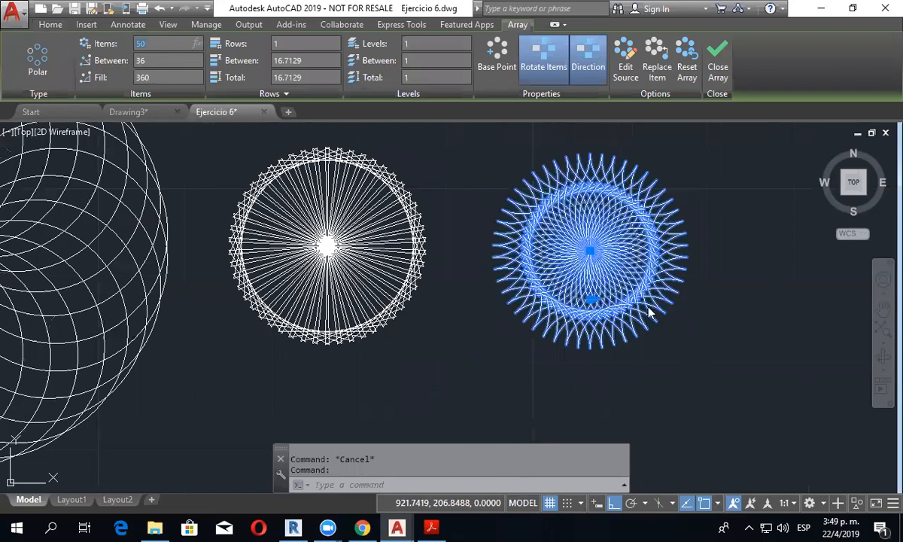
{"action": "key", "text": "Escape"}
{"action": "scroll", "coordinate": [511, 209], "scroll_direction": "down", "scroll_amount": 2}
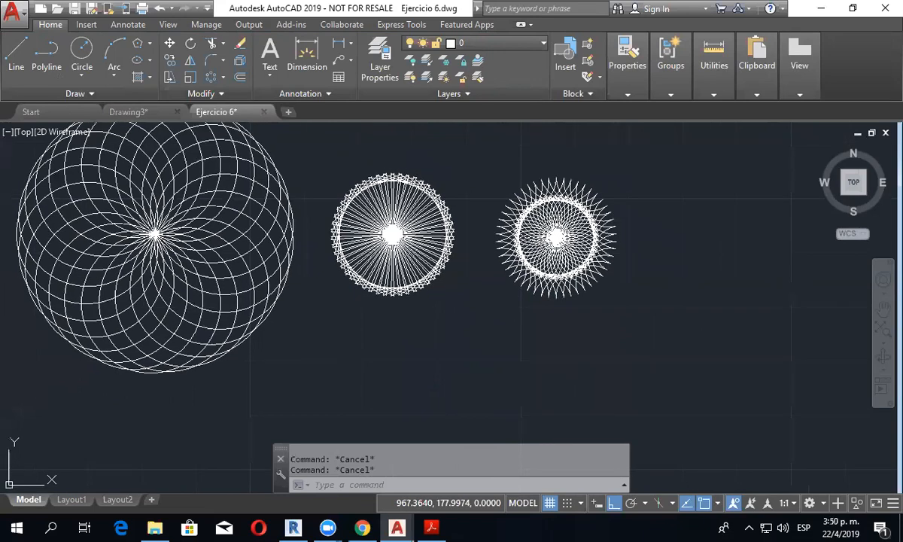
{"action": "middle_click_drag", "start_coordinate": [618, 315], "coordinate": [612, 351]}
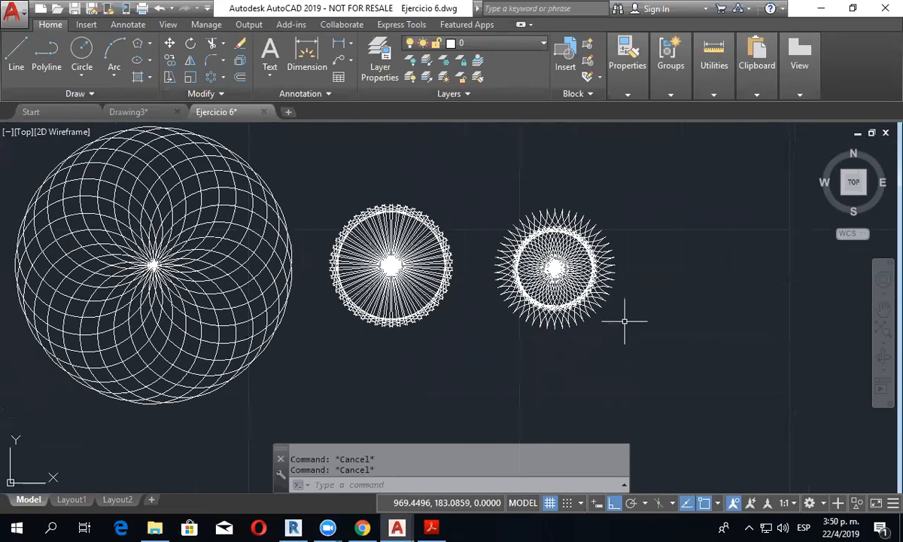
{"action": "scroll", "coordinate": [625, 319], "scroll_direction": "down", "scroll_amount": 1}
{"action": "middle_click_drag", "start_coordinate": [624, 320], "coordinate": [624, 324]}
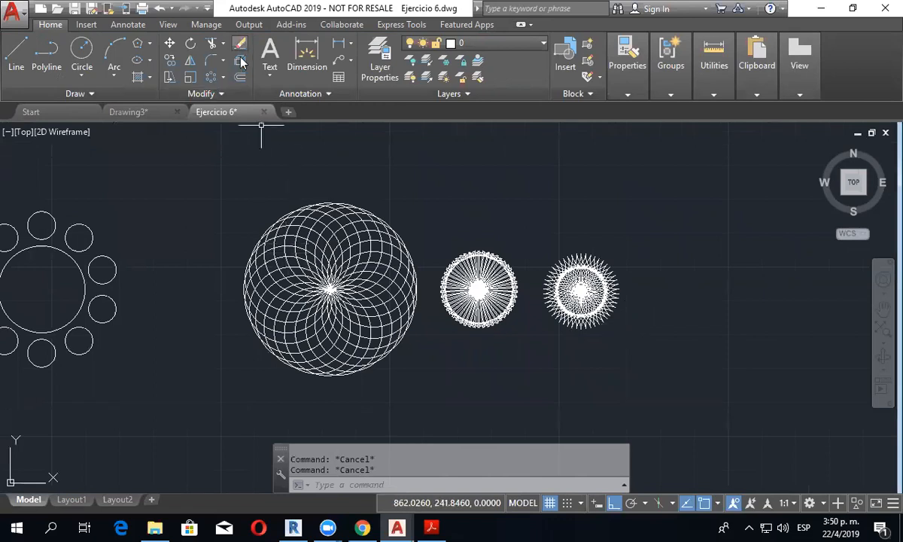
{"action": "left_click", "coordinate": [225, 90]}
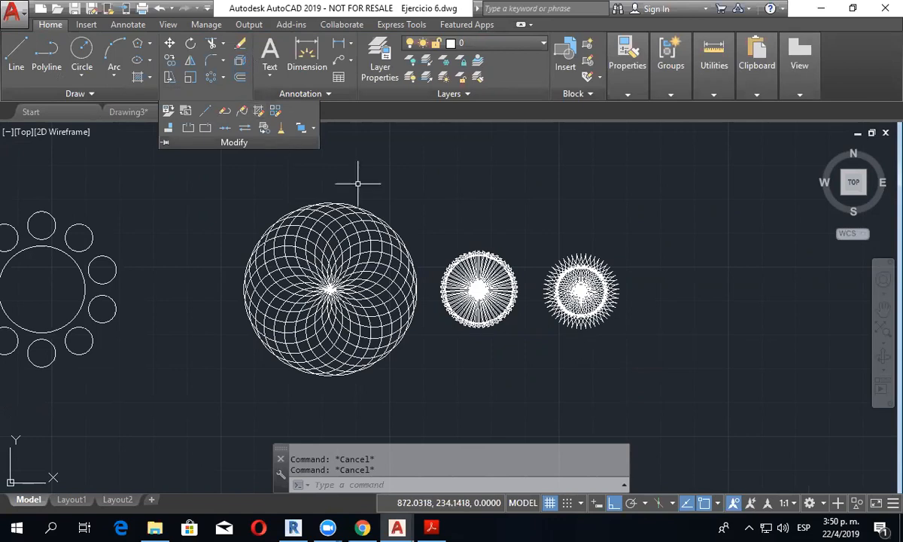
{"action": "middle_click_drag", "start_coordinate": [601, 228], "coordinate": [591, 243]}
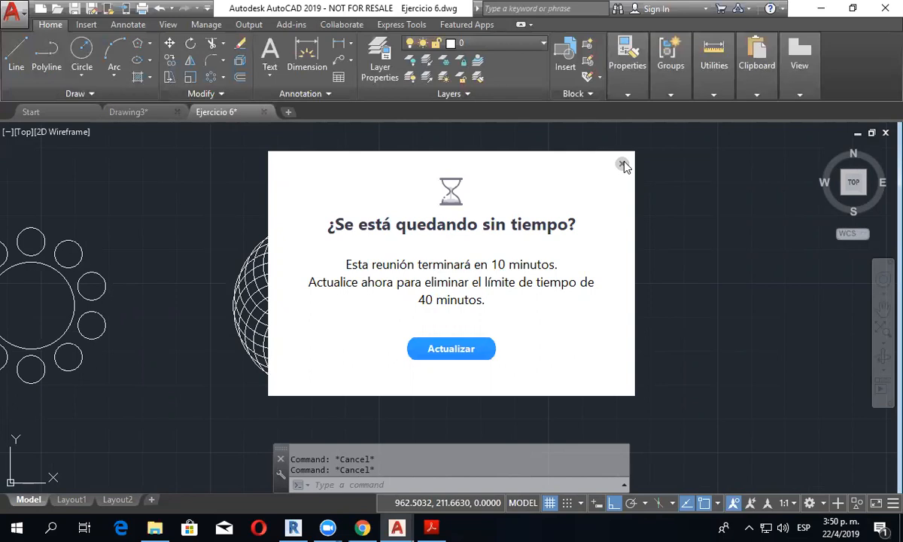
Step: Close the meeting time-limit notice that covers the drawing
{"action": "left_click", "coordinate": [623, 165]}
{"action": "middle_click_drag", "start_coordinate": [591, 262], "coordinate": [566, 247]}
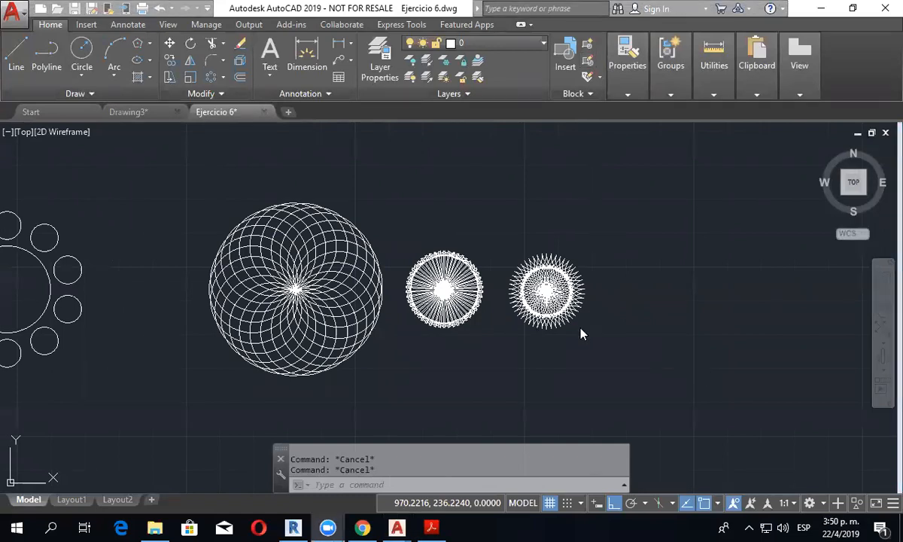
{"action": "mouse_move", "coordinate": [623, 358]}
{"action": "middle_mouse_down"}
{"action": "mouse_move", "coordinate": [595, 359]}
{"action": "mouse_move", "coordinate": [580, 329]}
{"action": "middle_mouse_up"}
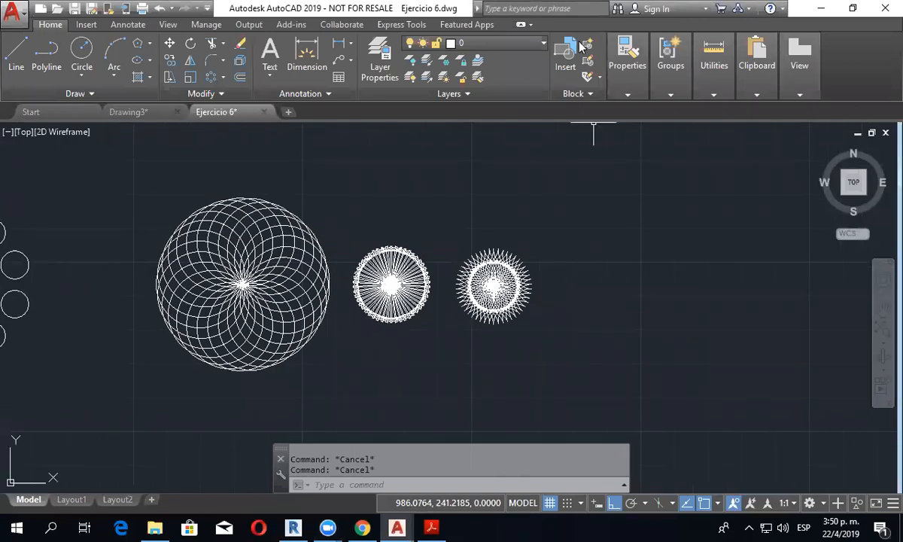
{"action": "mouse_move", "coordinate": [568, 309]}
{"action": "middle_mouse_down"}
{"action": "mouse_move", "coordinate": [573, 300]}
{"action": "mouse_move", "coordinate": [456, 301]}
{"action": "middle_mouse_up"}
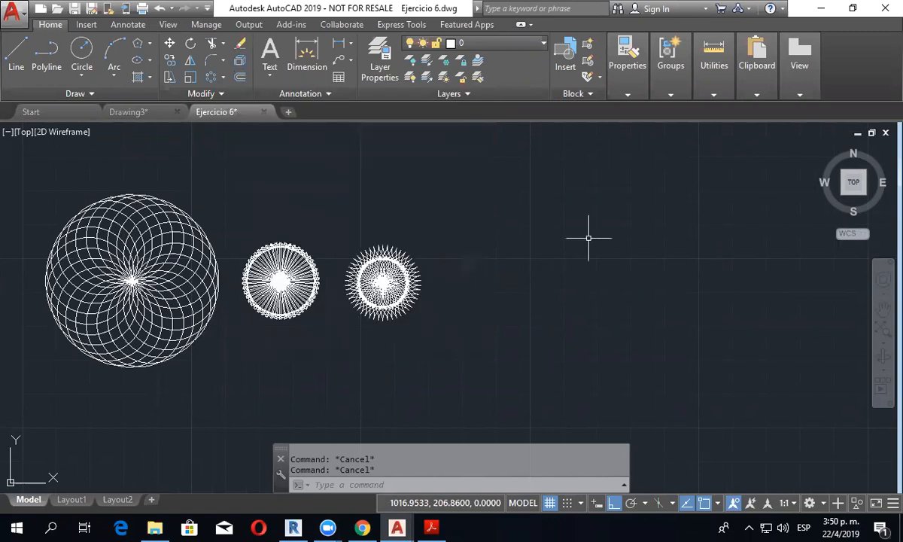
{"action": "mouse_move", "coordinate": [496, 258]}
{"action": "middle_mouse_down"}
{"action": "mouse_move", "coordinate": [573, 260]}
{"action": "mouse_move", "coordinate": [518, 253]}
{"action": "middle_mouse_up"}
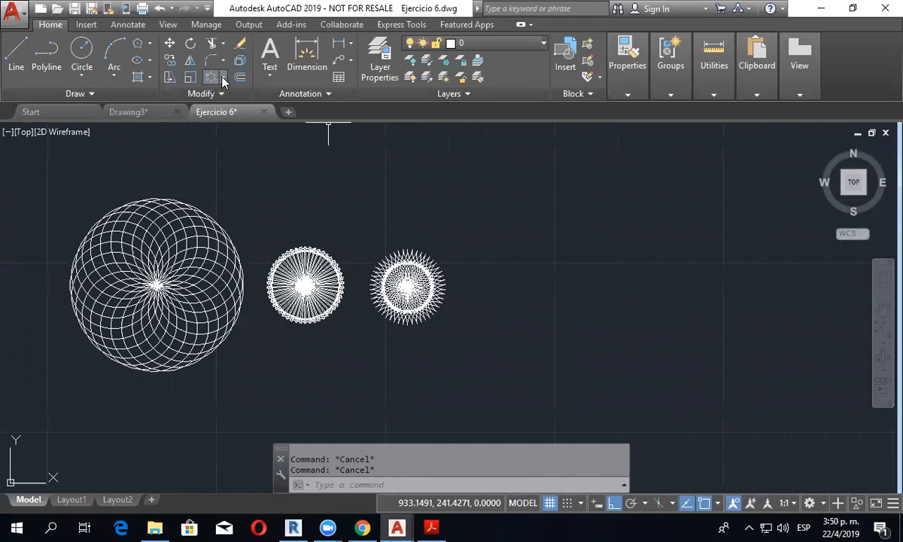
Step: Draw an open, S-shaped fit-point spline to the right of the polar arrays as the path curve
{"action": "left_click", "coordinate": [235, 131]}
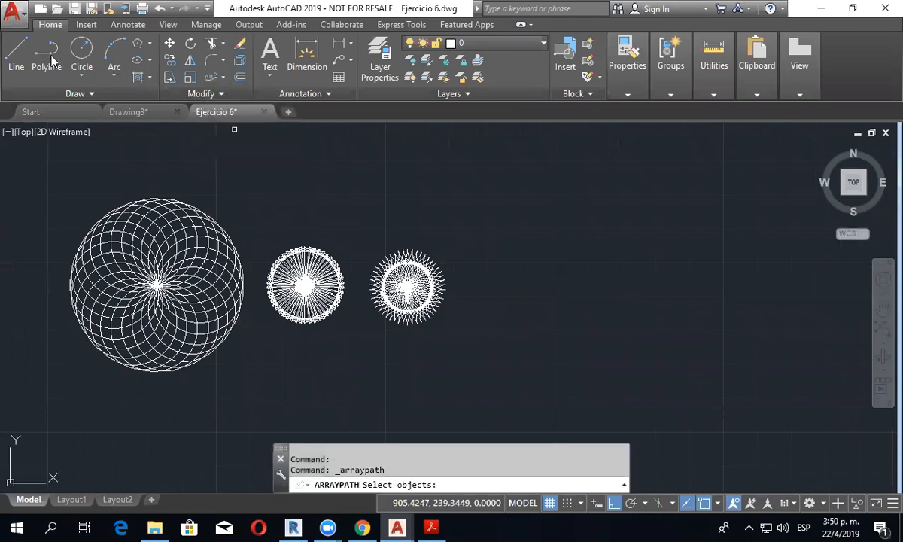
{"action": "key", "text": "Escape"}
{"action": "left_click", "coordinate": [105, 94]}
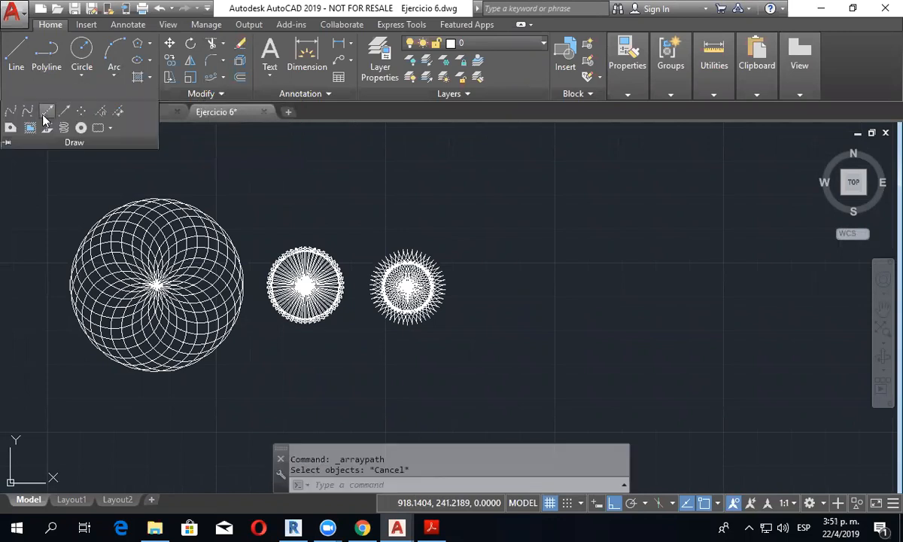
{"action": "left_click", "coordinate": [12, 113]}
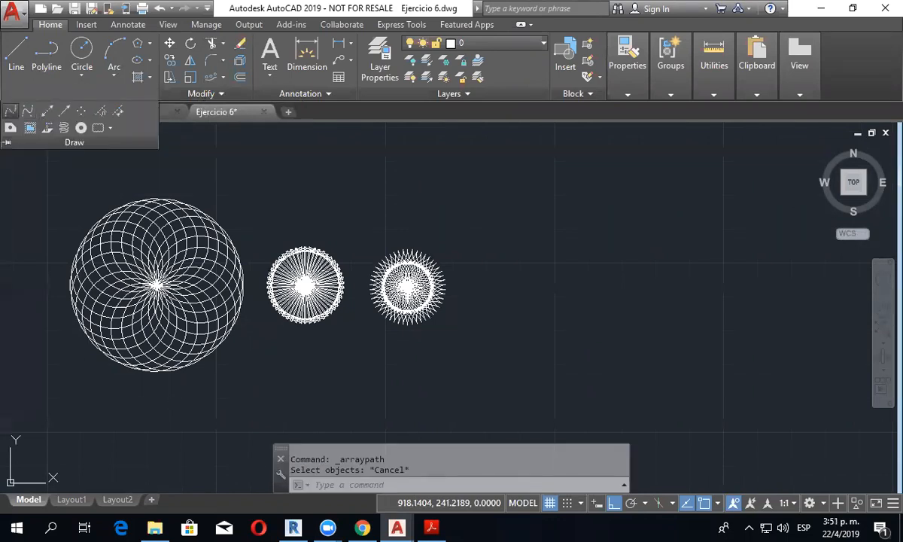
{"action": "left_click", "coordinate": [518, 275]}
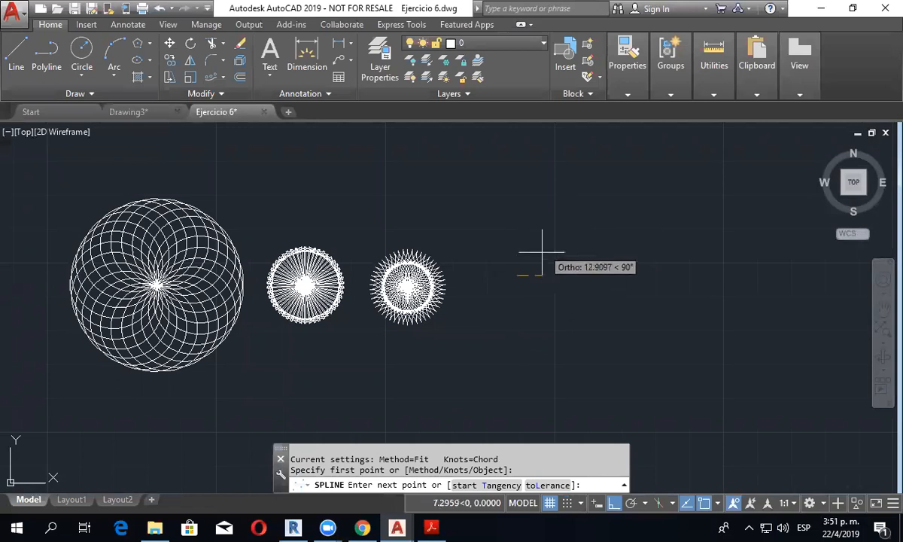
{"action": "left_click", "coordinate": [557, 234]}
{"action": "left_click", "coordinate": [645, 234]}
{"action": "left_click", "coordinate": [655, 304]}
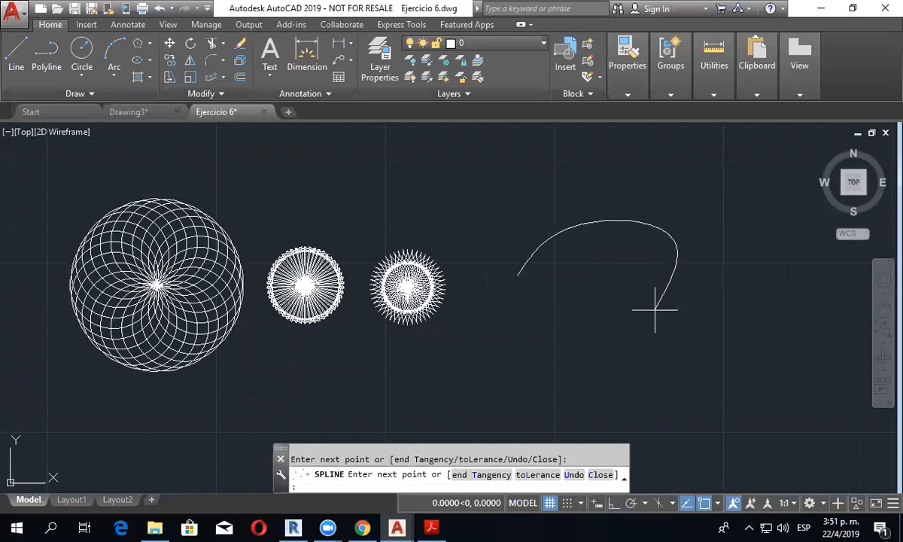
{"action": "left_click", "coordinate": [821, 306]}
{"action": "left_click", "coordinate": [804, 247]}
{"action": "right_click", "coordinate": [806, 242]}
{"action": "left_click", "coordinate": [816, 257]}
Step: Draw a small circle centred on the spline's start point
{"action": "scroll", "coordinate": [521, 297], "scroll_direction": "up", "scroll_amount": 2}
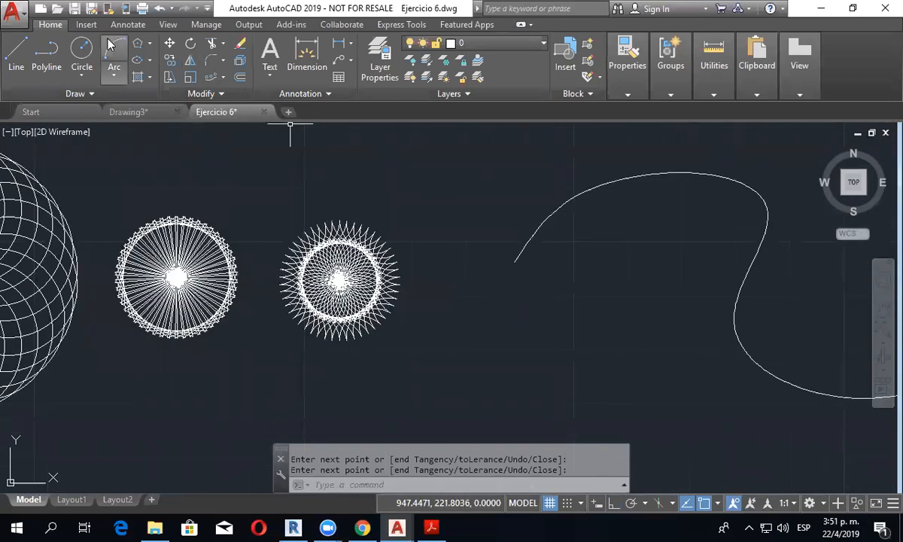
{"action": "left_click", "coordinate": [81, 52]}
{"action": "left_click", "coordinate": [515, 262]}
{"action": "key", "text": "Escape"}
{"action": "scroll", "coordinate": [510, 304], "scroll_direction": "down", "scroll_amount": 3}
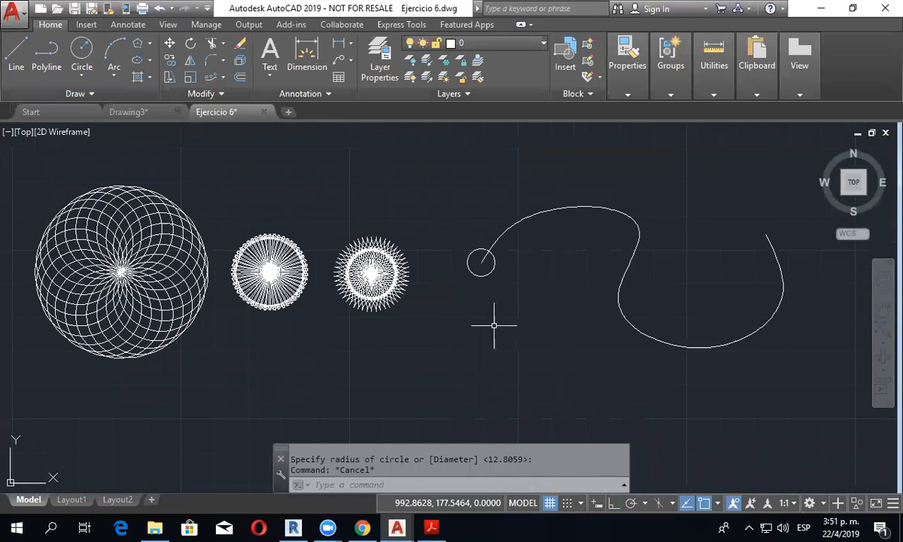
Step: Create a path array of the small circle along the S-shaped spline
{"action": "left_click", "coordinate": [222, 77]}
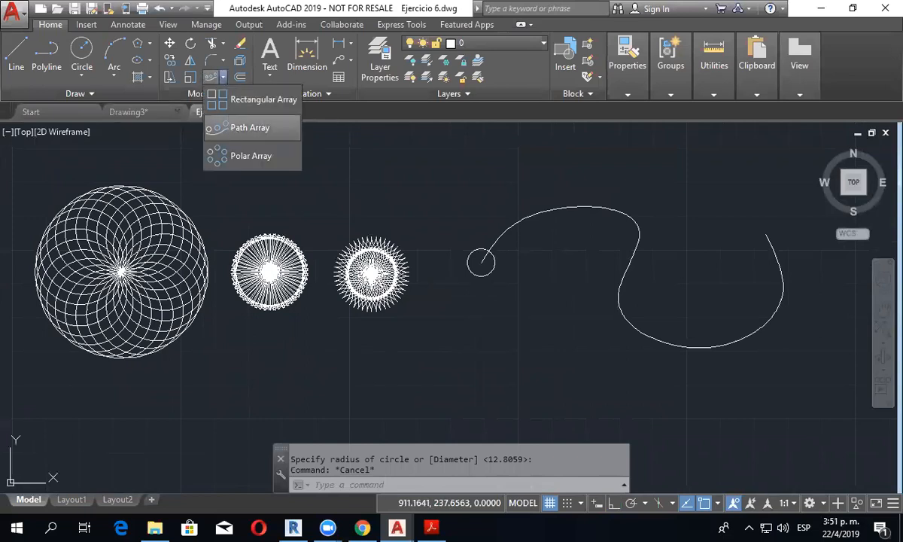
{"action": "left_click", "coordinate": [218, 124]}
{"action": "left_click", "coordinate": [469, 261]}
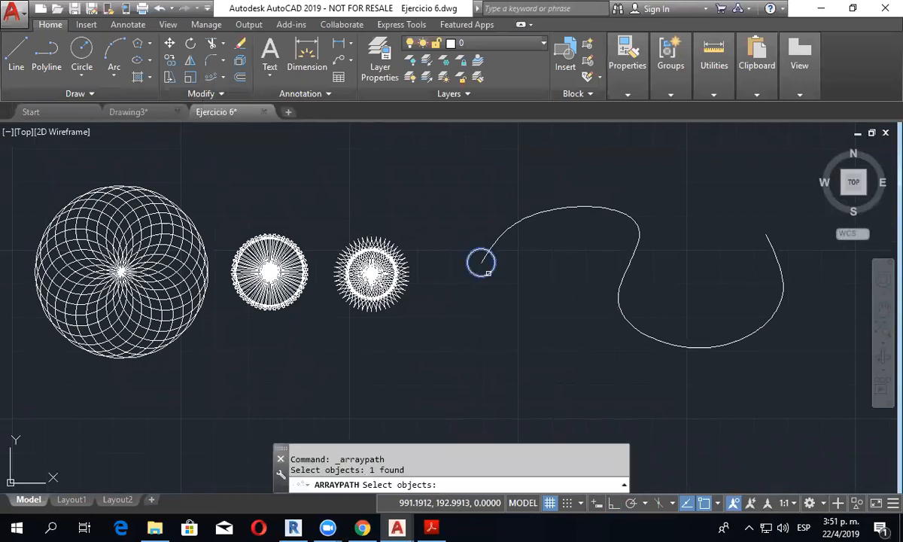
{"action": "key", "text": "Return"}
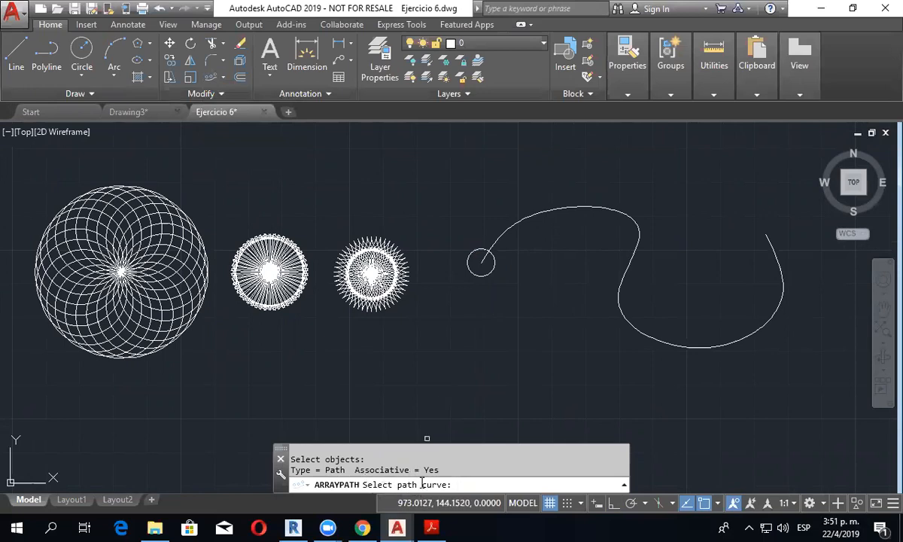
{"action": "left_click", "coordinate": [508, 222]}
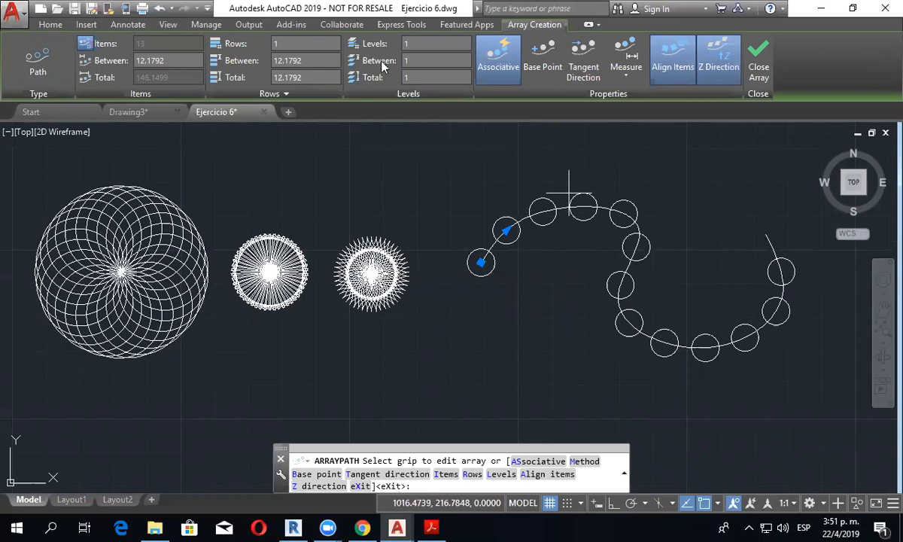
Step: Set the path array's item spacing to 10 and its row count to 3
{"action": "left_click", "coordinate": [134, 60]}
{"action": "type", "text": "10"}
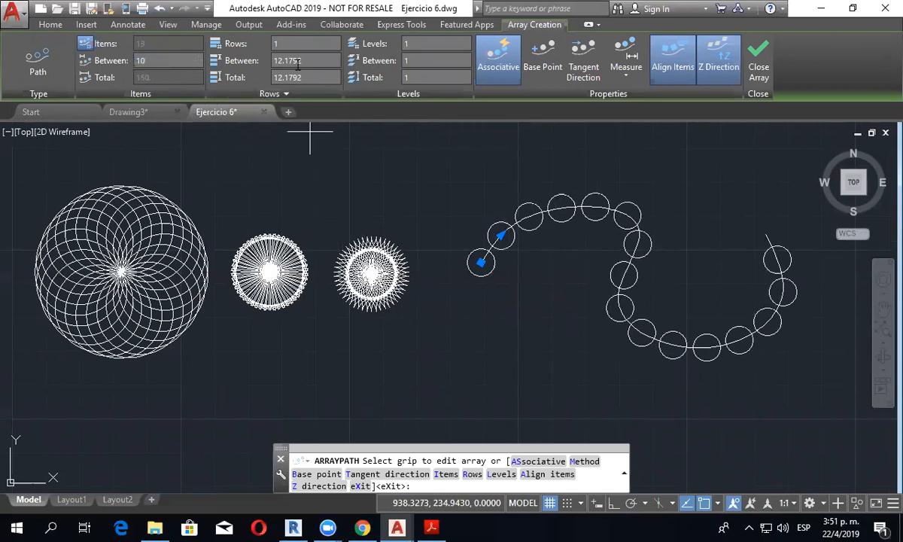
{"action": "type", "text": "3"}
{"action": "middle_click_drag", "start_coordinate": [576, 351], "coordinate": [566, 406]}
Step: Set the path array's row count to 1 and the row spacing to 10
{"action": "left_click", "coordinate": [248, 43]}
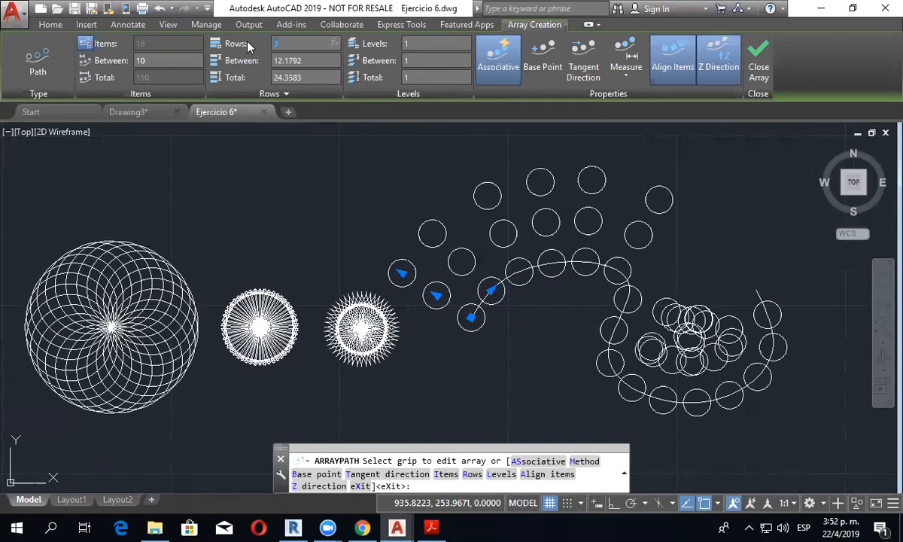
{"action": "type", "text": "1"}
{"action": "left_click", "coordinate": [263, 65]}
{"action": "type", "text": "10"}
{"action": "key", "text": "Return"}
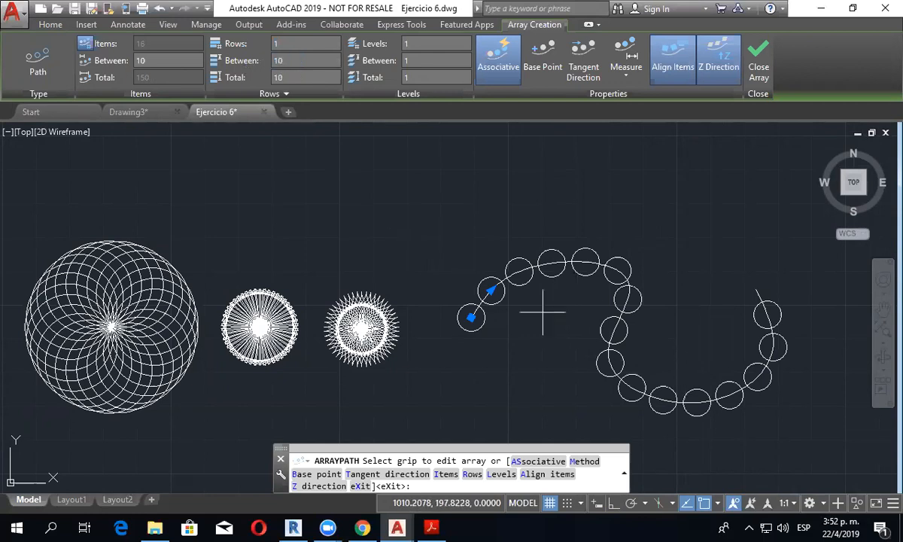
Step: Reduce the item spacing with the array's spacing grip until the circles overlap densely, and finish the array
{"action": "left_click", "coordinate": [491, 290]}
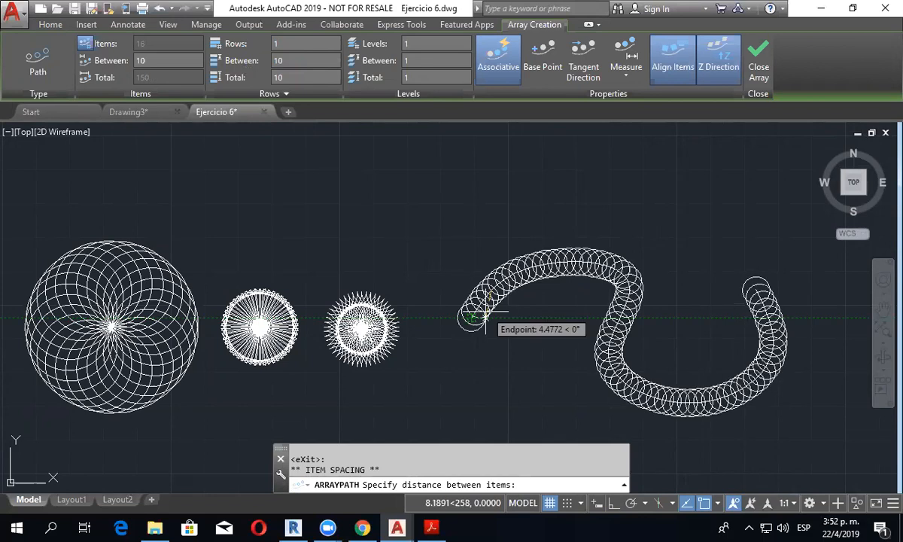
{"action": "left_click", "coordinate": [485, 313]}
{"action": "key", "text": "Escape"}
{"action": "scroll", "coordinate": [562, 341], "scroll_direction": "up", "scroll_amount": 2}
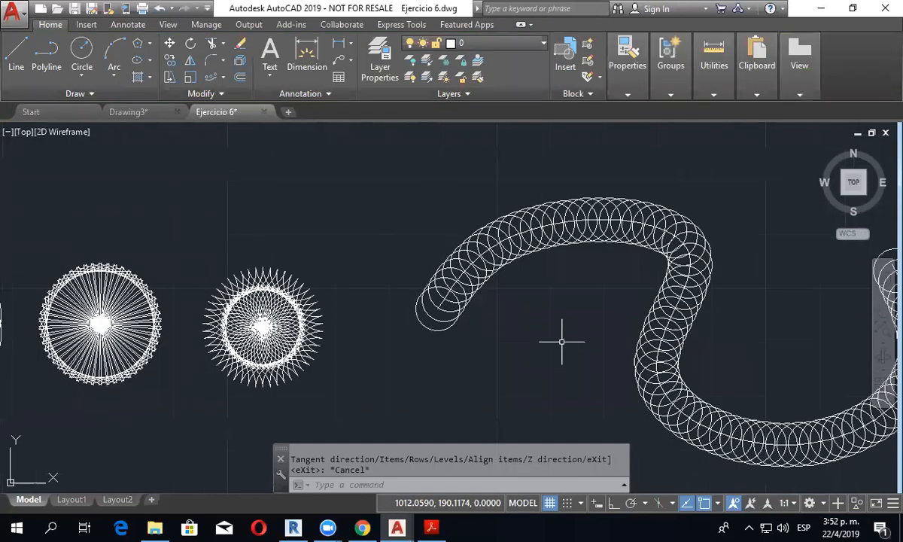
Step: Select the circle path array and widen its item spacing with the grip to about 6.56
{"action": "scroll", "coordinate": [564, 348], "scroll_direction": "down", "scroll_amount": 2}
{"action": "mouse_move", "coordinate": [546, 331]}
{"action": "middle_mouse_down"}
{"action": "mouse_move", "coordinate": [546, 358]}
{"action": "mouse_move", "coordinate": [486, 357]}
{"action": "middle_mouse_up"}
{"action": "scroll", "coordinate": [542, 352], "scroll_direction": "up", "scroll_amount": 2}
{"action": "left_click", "coordinate": [348, 270]}
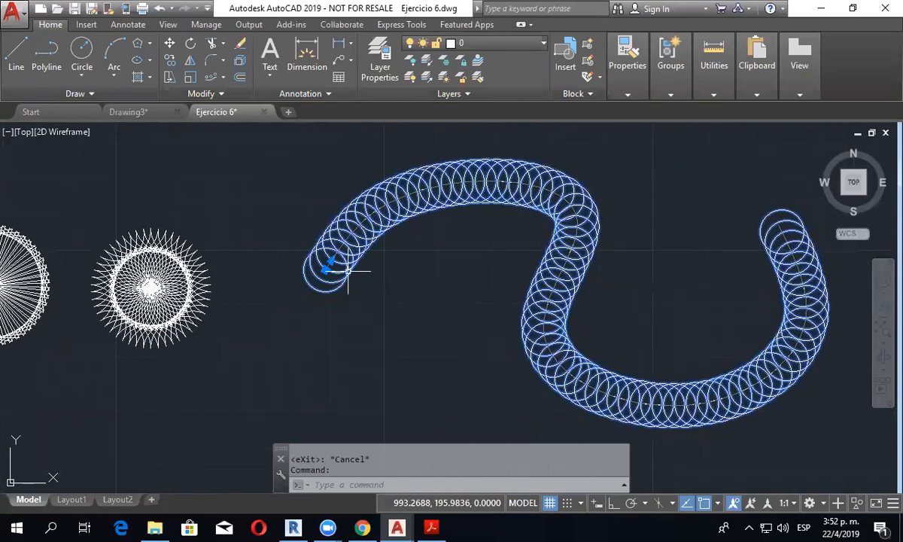
{"action": "left_click", "coordinate": [331, 260]}
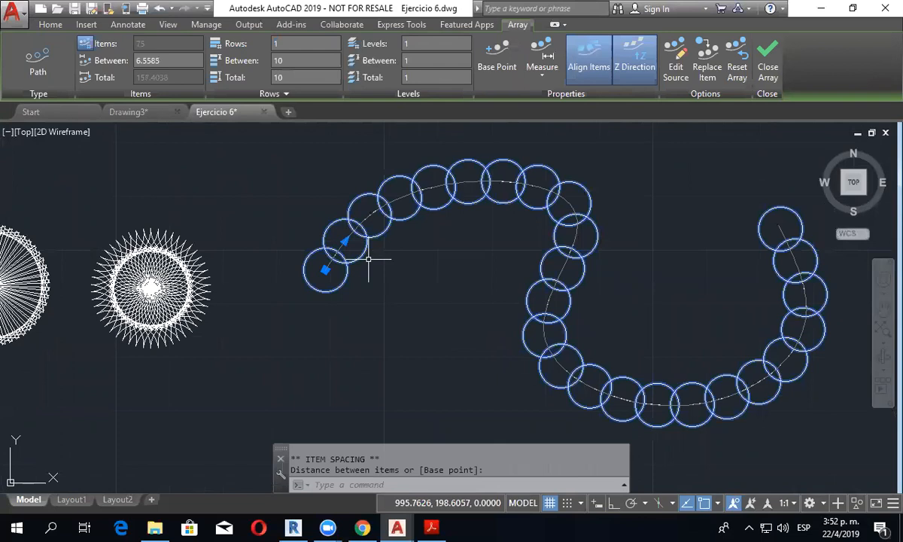
Step: Select the path spline together with the array and stretch the spline's end point upward
{"action": "left_click", "coordinate": [572, 197]}
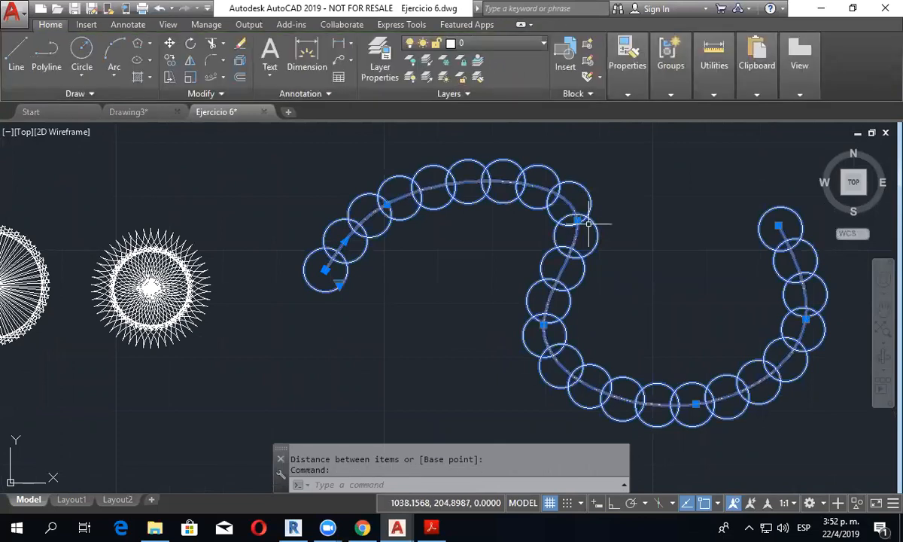
{"action": "left_click", "coordinate": [577, 219]}
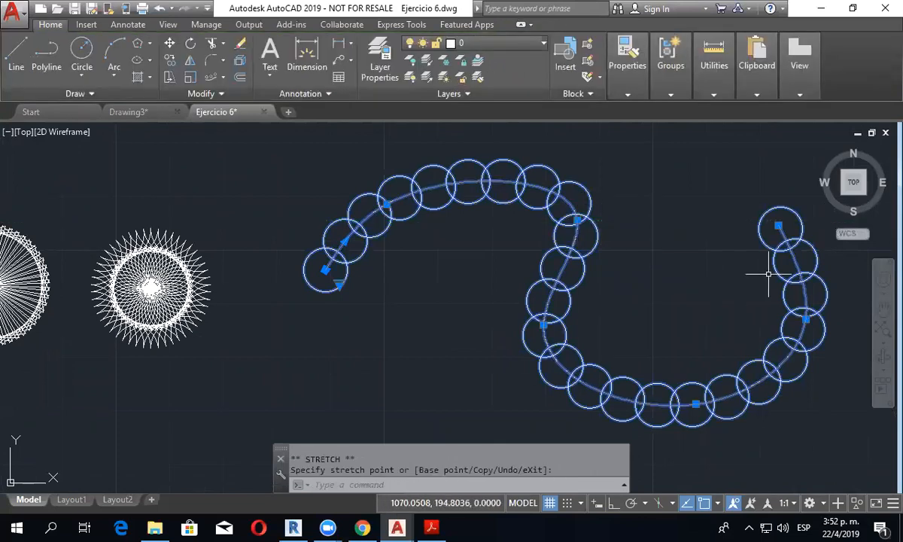
{"action": "left_click", "coordinate": [779, 225]}
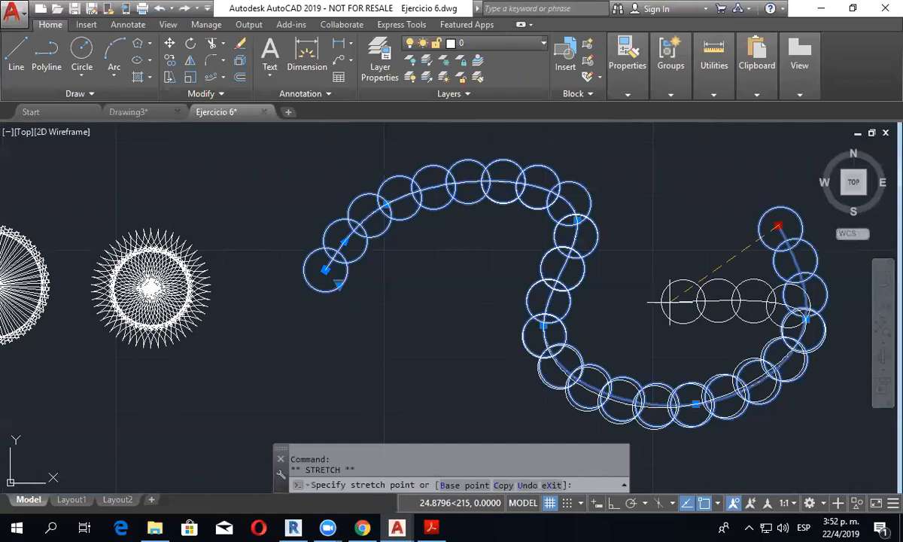
{"action": "left_click", "coordinate": [670, 301]}
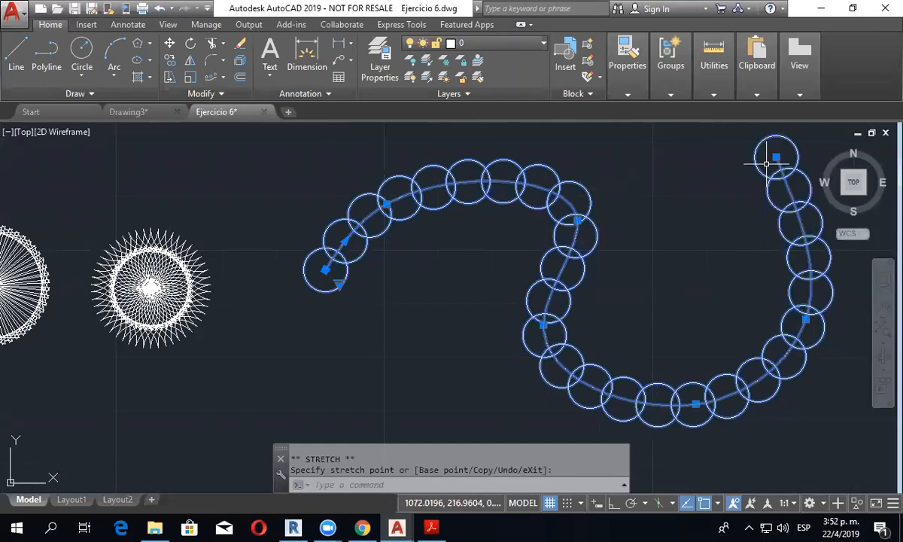
Step: Stretch the spline's end point far to the lower right to lengthen the path of circles
{"action": "middle_click_drag", "start_coordinate": [766, 163], "coordinate": [486, 272]}
{"action": "scroll", "coordinate": [514, 282], "scroll_direction": "down", "scroll_amount": 5}
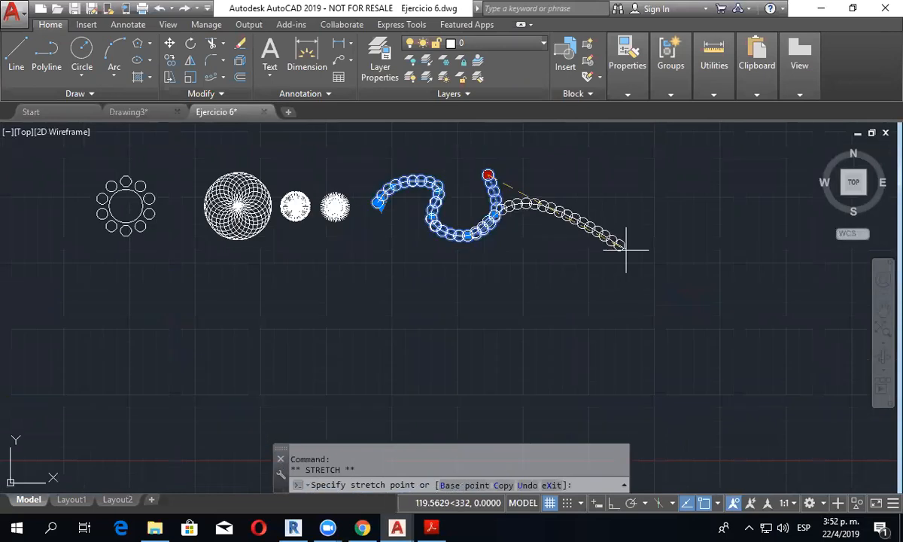
{"action": "left_click", "coordinate": [626, 246]}
{"action": "middle_click_drag", "start_coordinate": [626, 247], "coordinate": [648, 264]}
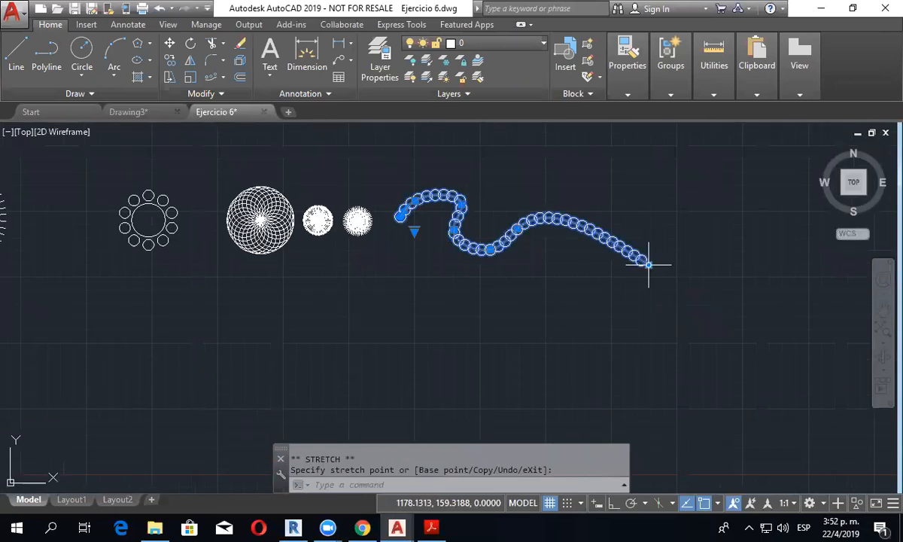
{"action": "left_click", "coordinate": [649, 265]}
{"action": "scroll", "coordinate": [649, 265], "scroll_direction": "down", "scroll_amount": 2}
{"action": "left_click", "coordinate": [720, 262]}
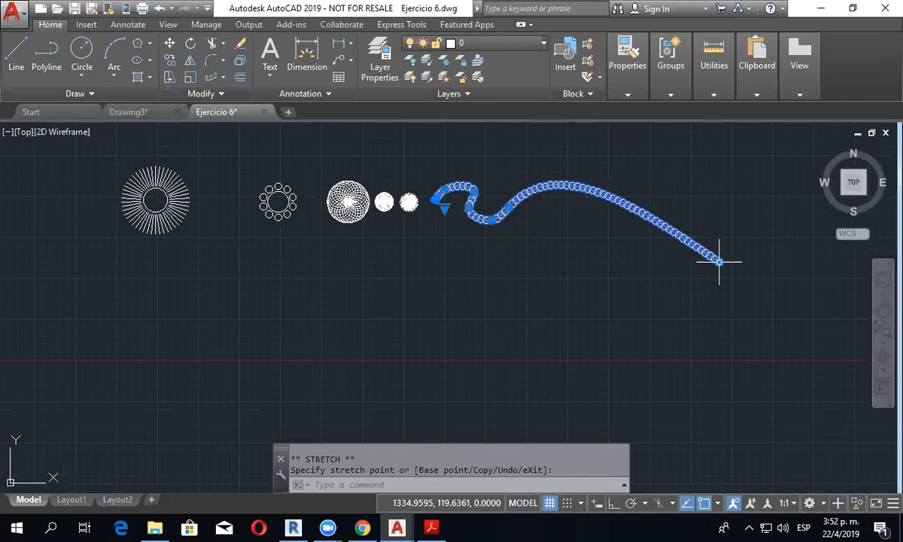
Step: Switch the spline to Control Vertices and lower the vertex above its long right-hand arch
{"action": "scroll", "coordinate": [496, 250], "scroll_direction": "up", "scroll_amount": 2}
{"action": "middle_click_drag", "start_coordinate": [497, 250], "coordinate": [548, 346]}
{"action": "left_click", "coordinate": [463, 291]}
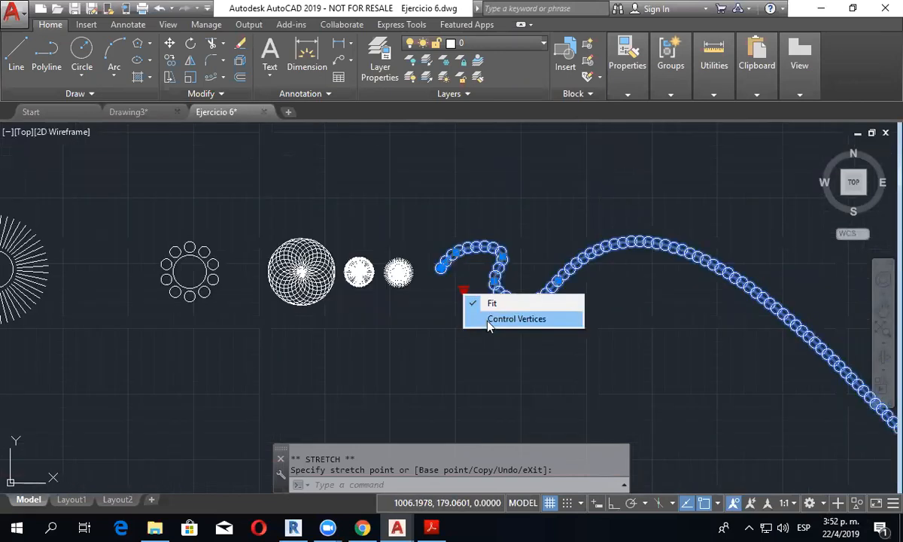
{"action": "left_click", "coordinate": [516, 318]}
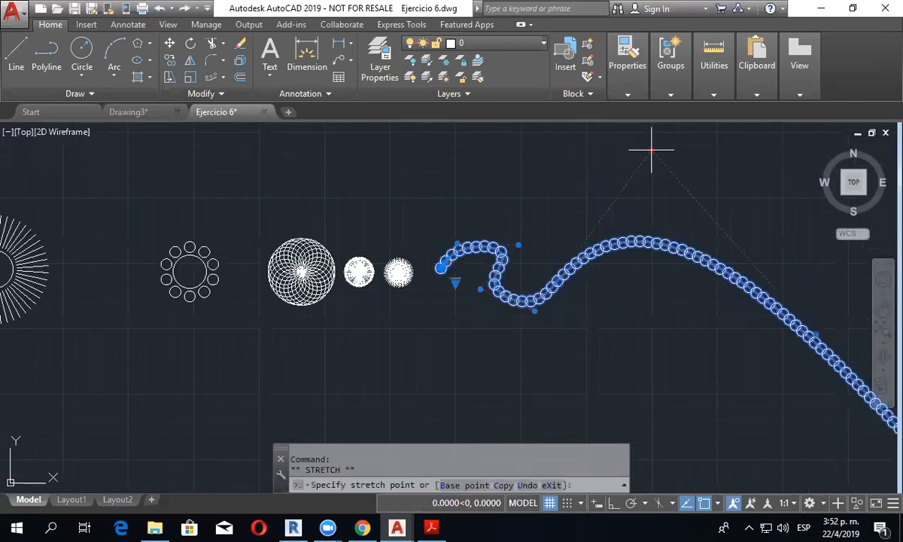
{"action": "scroll", "coordinate": [496, 254], "scroll_direction": "up", "scroll_amount": 4}
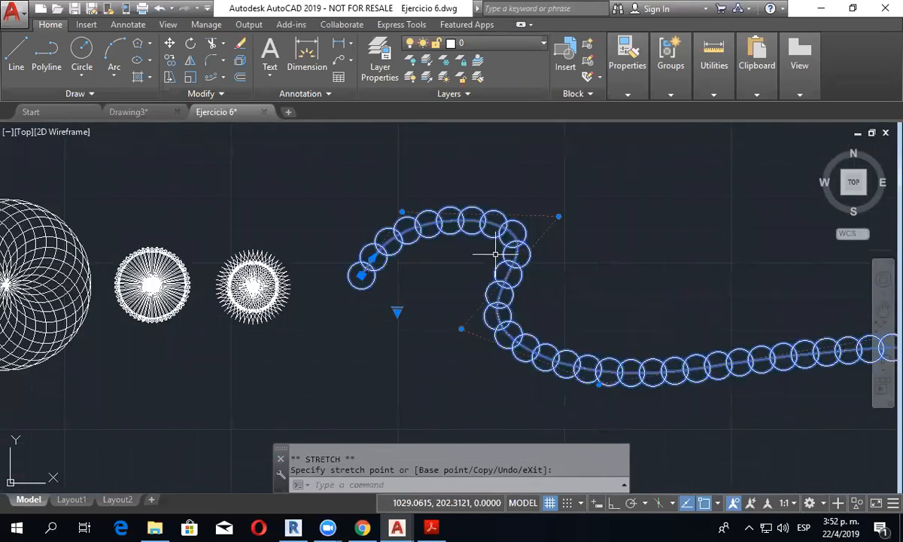
Step: Move the control vertex at the spline's first bend inward to soften the curve, and clear the selection
{"action": "left_click", "coordinate": [558, 217]}
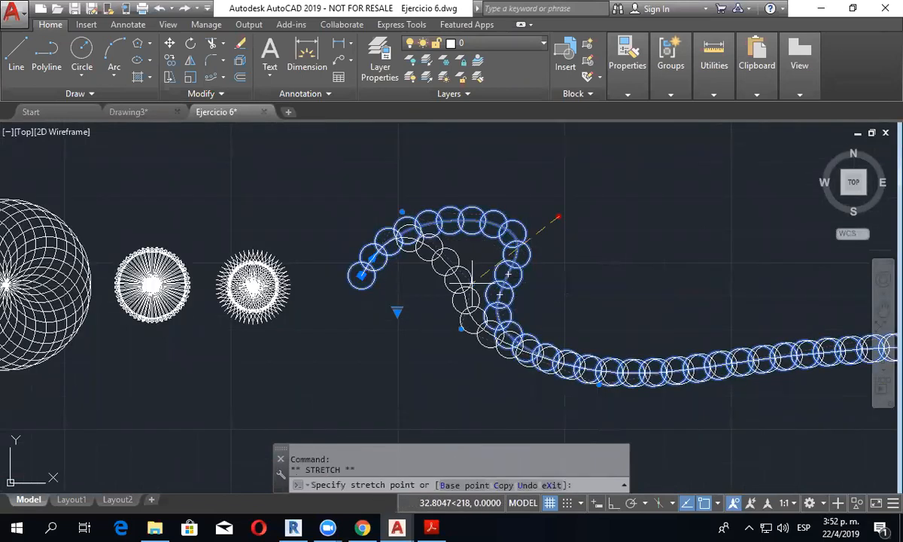
{"action": "left_click", "coordinate": [504, 300]}
{"action": "scroll", "coordinate": [503, 300], "scroll_direction": "down", "scroll_amount": 2}
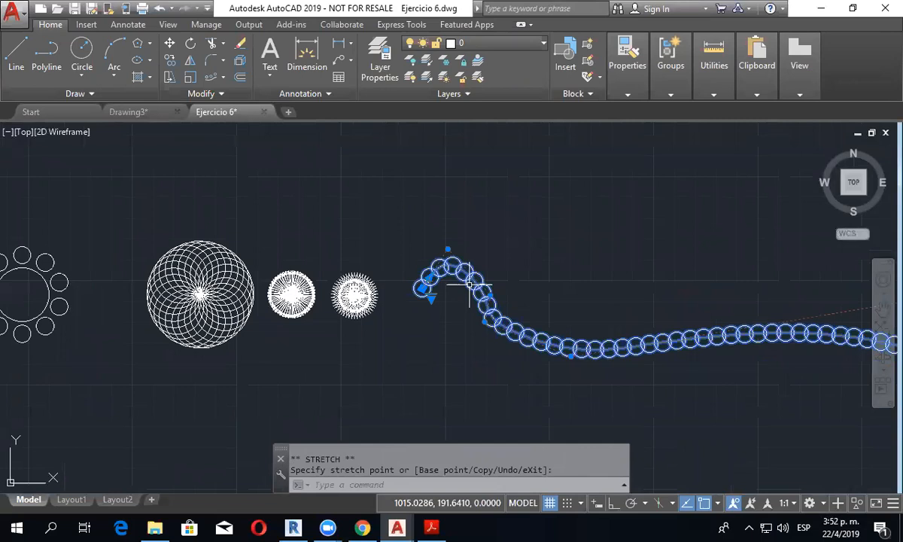
{"action": "scroll", "coordinate": [527, 358], "scroll_direction": "down", "scroll_amount": 3}
{"action": "key", "text": "Escape"}
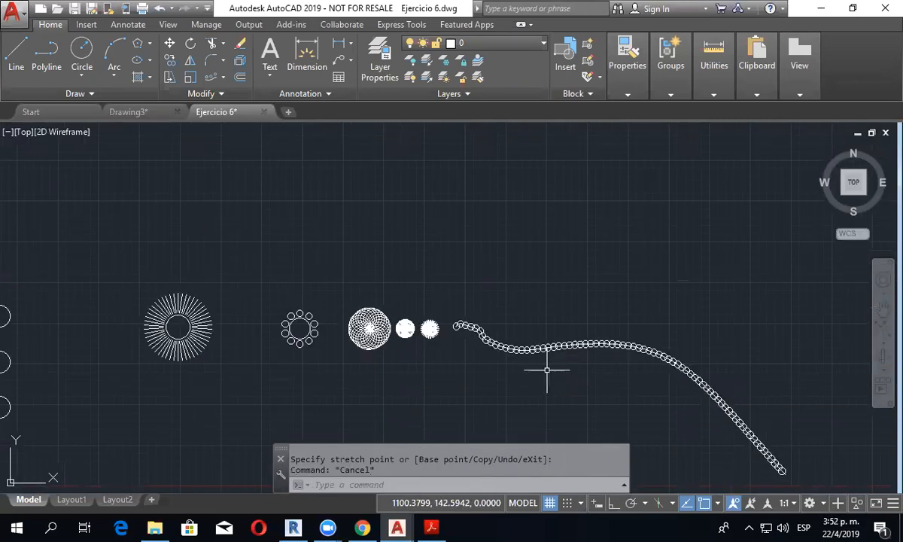
Step: Reselect the spline and array, and shift two control vertices near the start to the right to straighten the path
{"action": "left_click", "coordinate": [547, 370]}
{"action": "left_click", "coordinate": [519, 331]}
{"action": "middle_click_drag", "start_coordinate": [588, 385], "coordinate": [542, 302]}
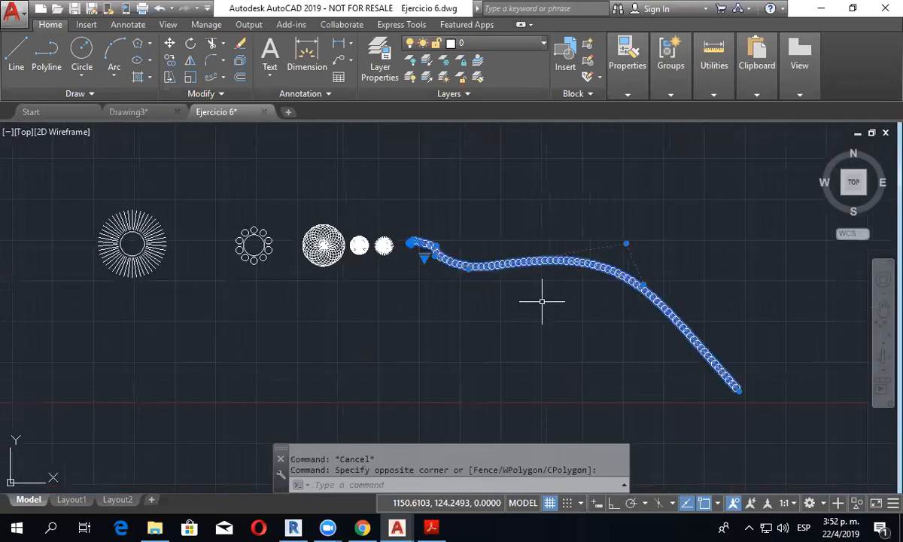
{"action": "scroll", "coordinate": [471, 268], "scroll_direction": "up", "scroll_amount": 2}
{"action": "left_click", "coordinate": [469, 268]}
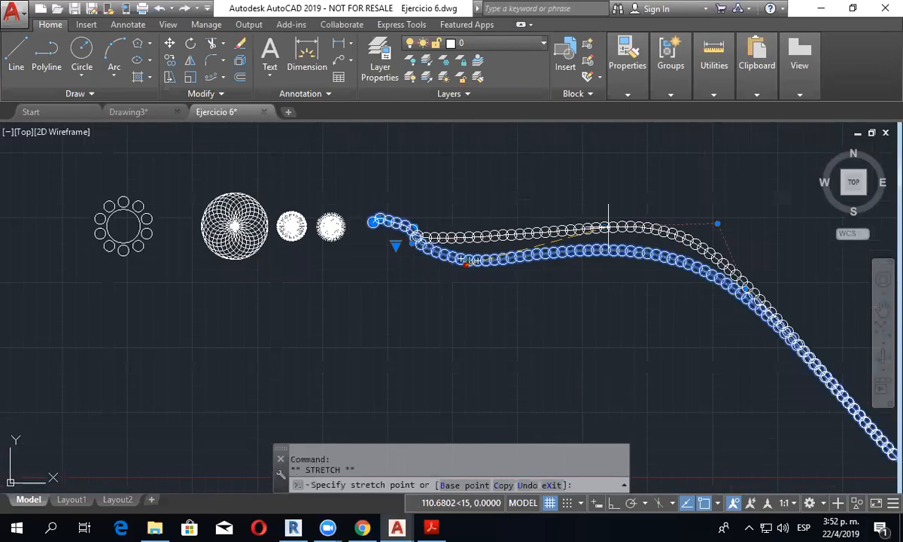
{"action": "left_click", "coordinate": [411, 228]}
{"action": "left_click", "coordinate": [411, 228]}
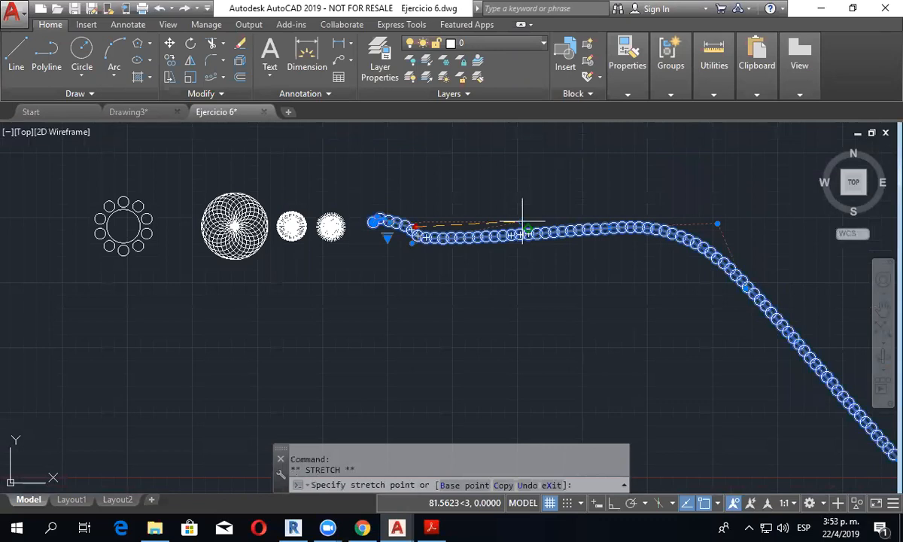
{"action": "key", "text": "Escape"}
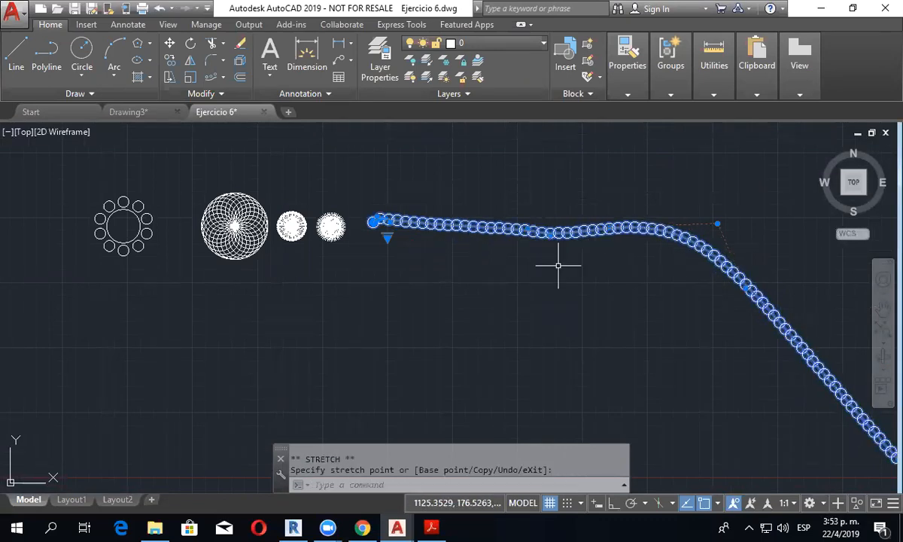
{"action": "key", "text": "Escape"}
{"action": "left_click", "coordinate": [693, 238]}
{"action": "key", "text": "Escape"}
{"action": "left_click", "coordinate": [693, 248]}
{"action": "scroll", "coordinate": [691, 259], "scroll_direction": "down", "scroll_amount": 3}
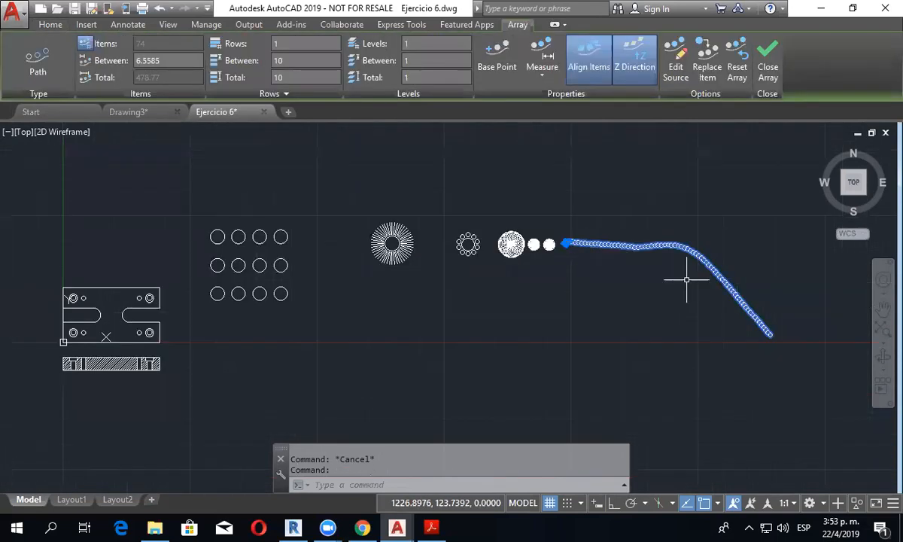
{"action": "scroll", "coordinate": [686, 279], "scroll_direction": "up", "scroll_amount": 2}
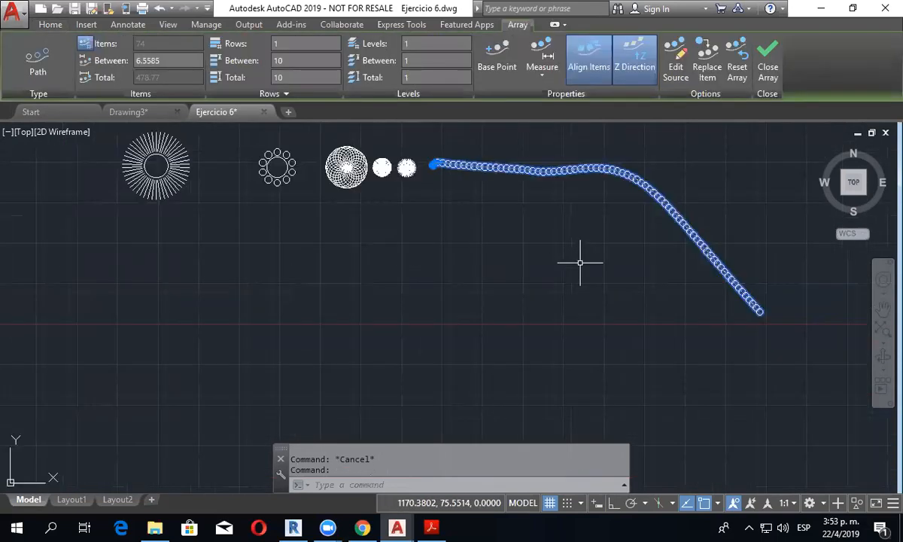
{"action": "key", "text": "Escape"}
Step: Select the spline under the array of circles and switch its grips to Fit points
{"action": "scroll", "coordinate": [432, 161], "scroll_direction": "up", "scroll_amount": 8}
{"action": "left_click", "coordinate": [424, 202]}
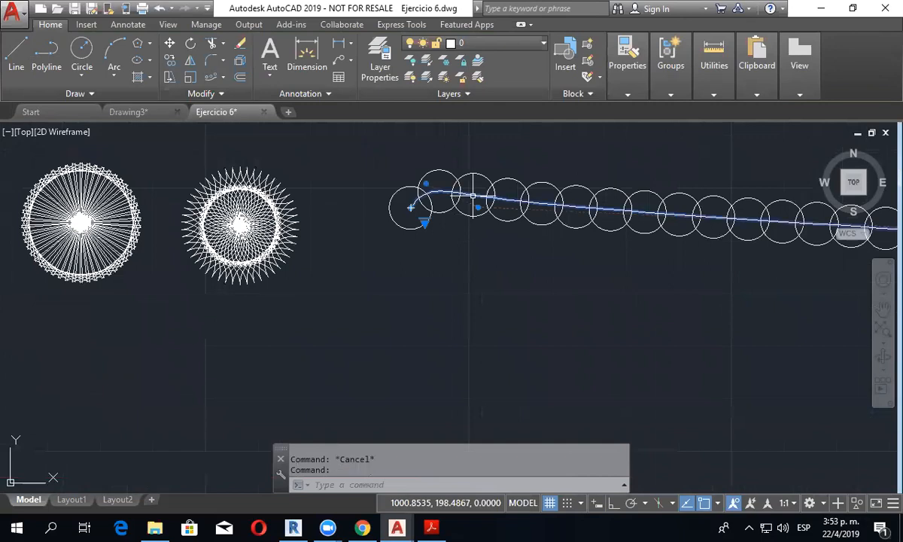
{"action": "scroll", "coordinate": [461, 244], "scroll_direction": "down", "scroll_amount": 4}
{"action": "scroll", "coordinate": [465, 239], "scroll_direction": "down", "scroll_amount": 4}
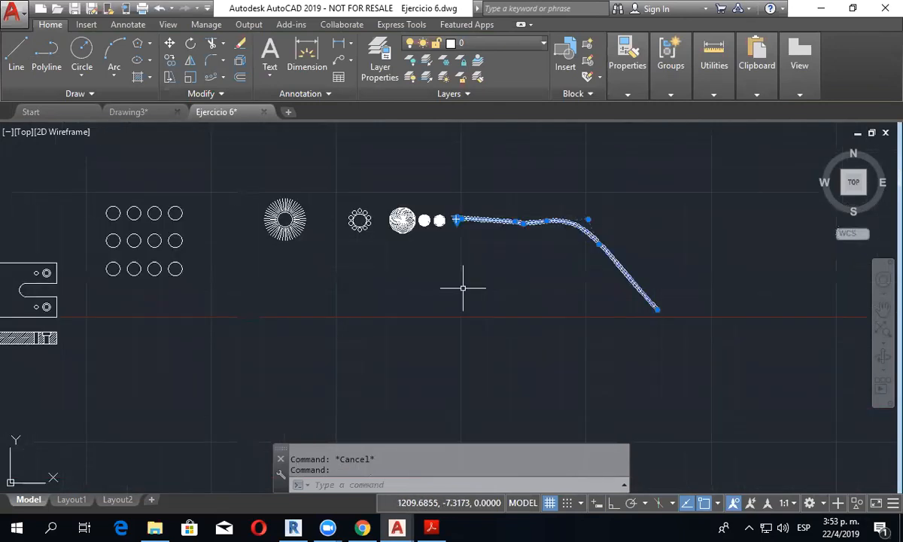
{"action": "scroll", "coordinate": [436, 230], "scroll_direction": "up", "scroll_amount": 2}
{"action": "scroll", "coordinate": [469, 213], "scroll_direction": "up", "scroll_amount": 4}
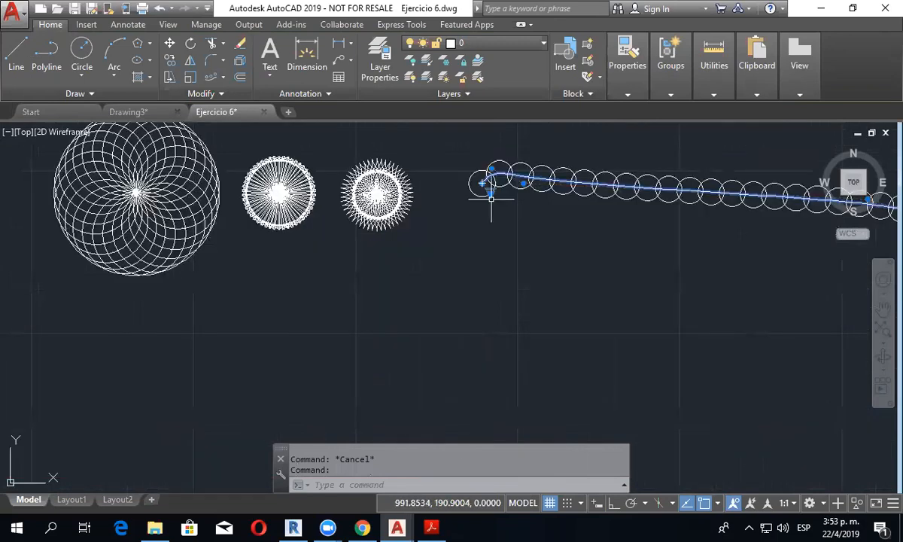
{"action": "mouse_move", "coordinate": [486, 185]}
{"action": "scroll", "coordinate": [494, 245], "scroll_direction": "down", "scroll_amount": 4}
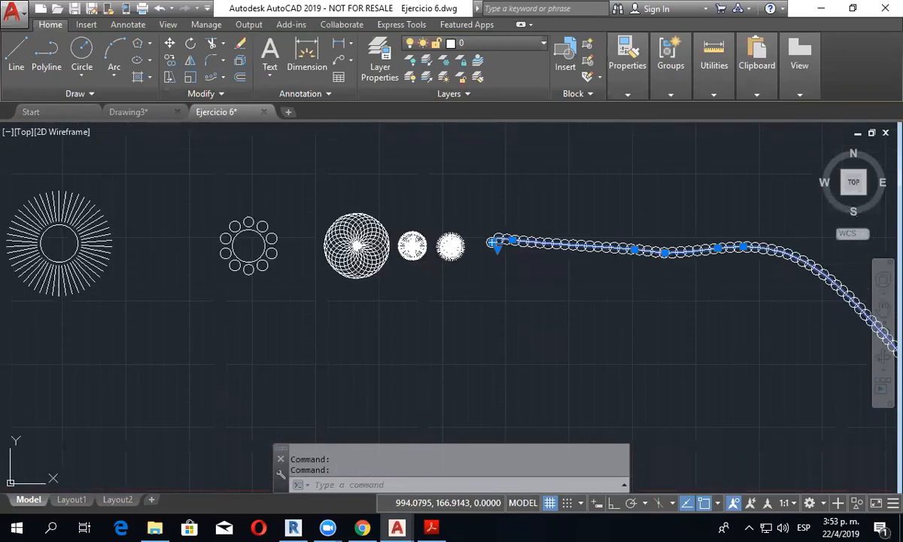
{"action": "scroll", "coordinate": [500, 280], "scroll_direction": "down", "scroll_amount": 2}
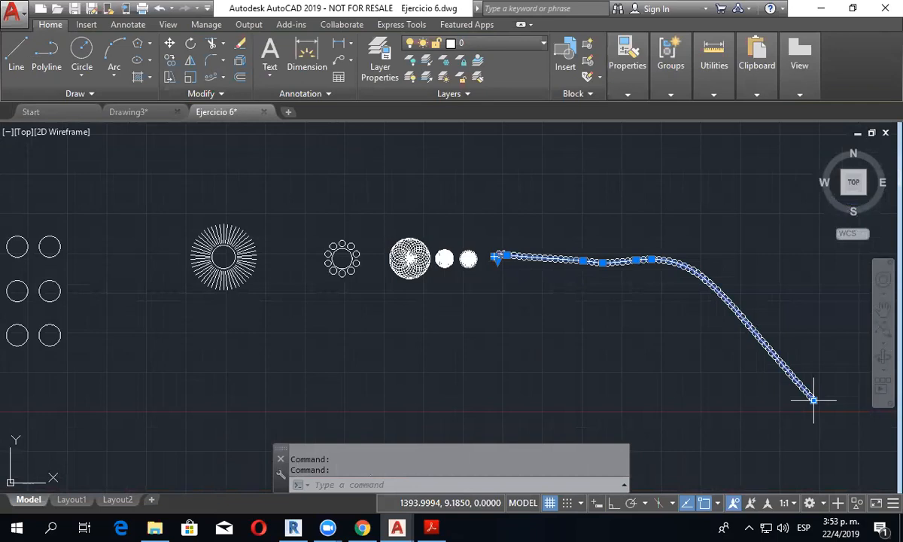
Step: Stretch the spline's far end point back below its start so the path doubles back, and clear the selection
{"action": "left_click", "coordinate": [814, 400]}
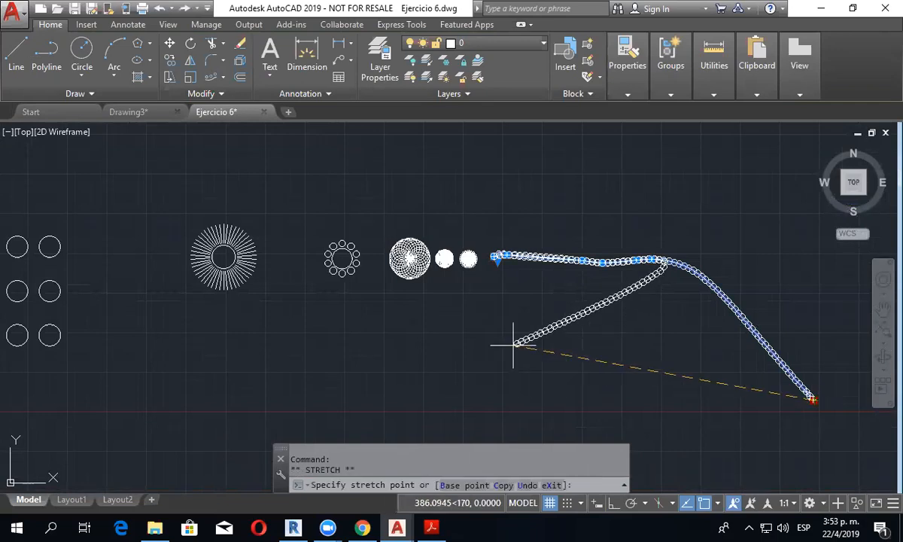
{"action": "scroll", "coordinate": [517, 347], "scroll_direction": "up", "scroll_amount": 2}
{"action": "scroll", "coordinate": [554, 289], "scroll_direction": "up", "scroll_amount": 2}
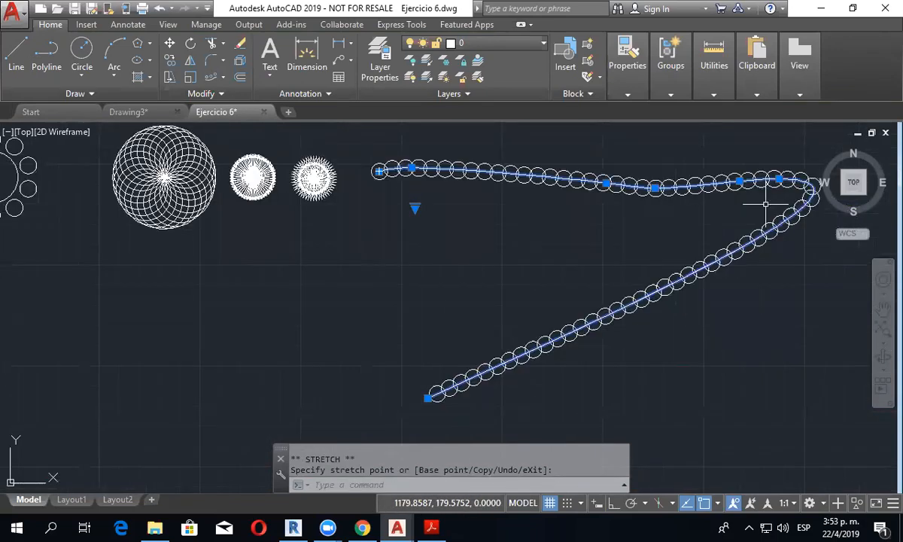
{"action": "middle_click_drag", "start_coordinate": [765, 203], "coordinate": [661, 186]}
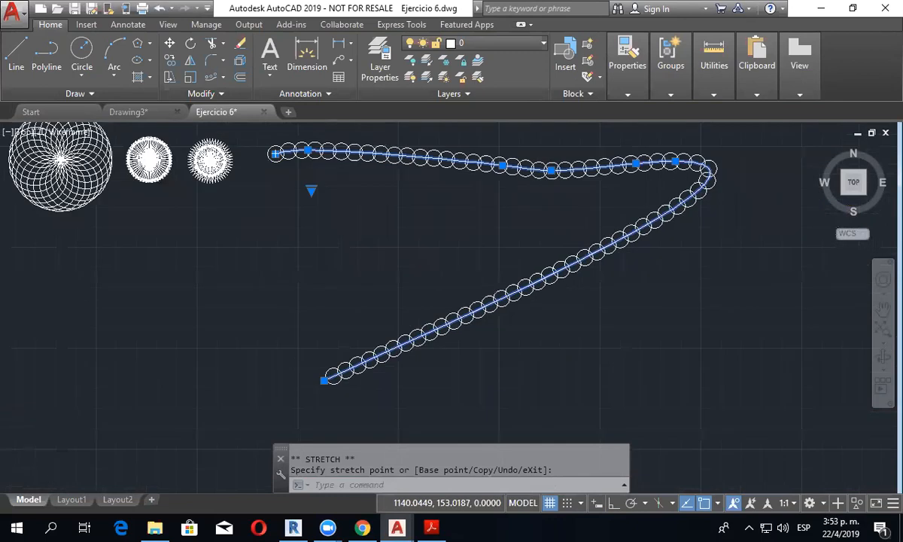
{"action": "key", "text": "Escape"}
Step: Open the path array's source for editing, using the circle at the path's lower free end
{"action": "scroll", "coordinate": [467, 252], "scroll_direction": "down", "scroll_amount": 2}
{"action": "middle_click_drag", "start_coordinate": [467, 252], "coordinate": [612, 235]}
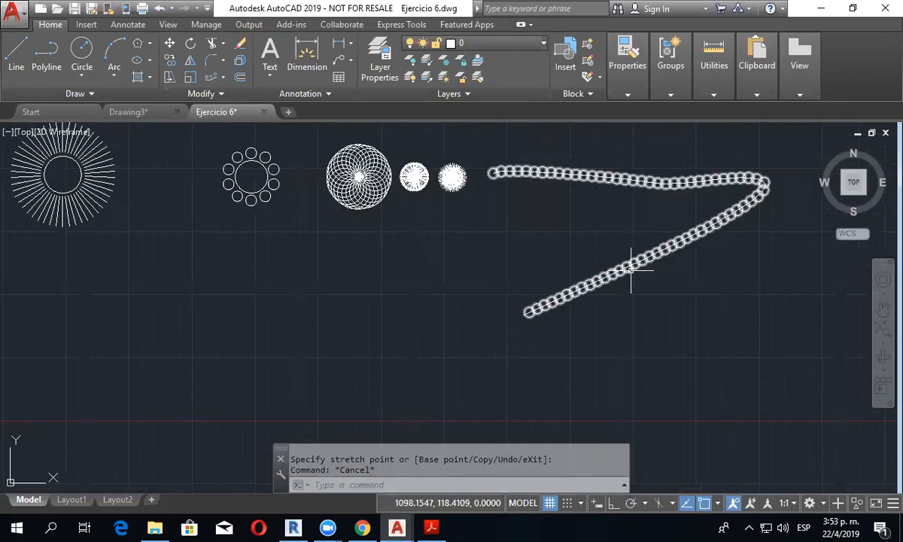
{"action": "left_click", "coordinate": [631, 269]}
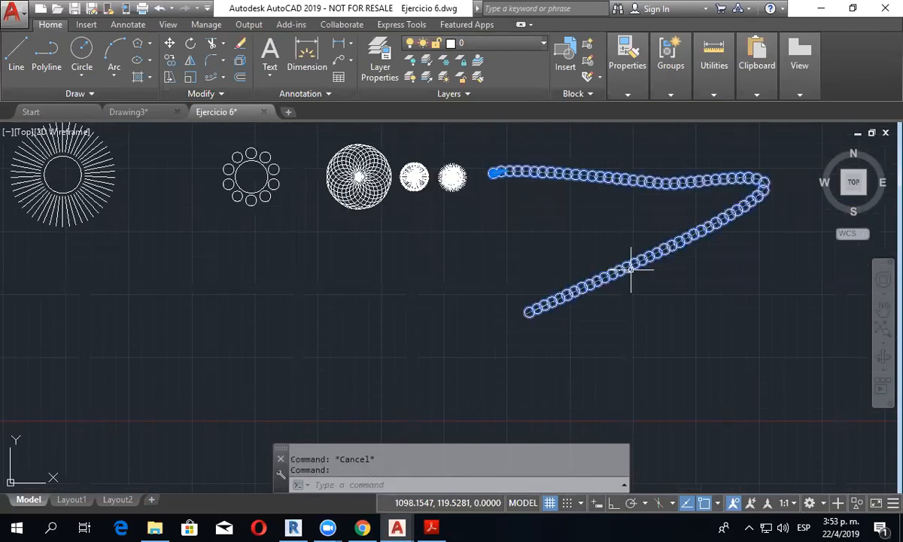
{"action": "left_click", "coordinate": [670, 62]}
{"action": "scroll", "coordinate": [514, 343], "scroll_direction": "up", "scroll_amount": 4}
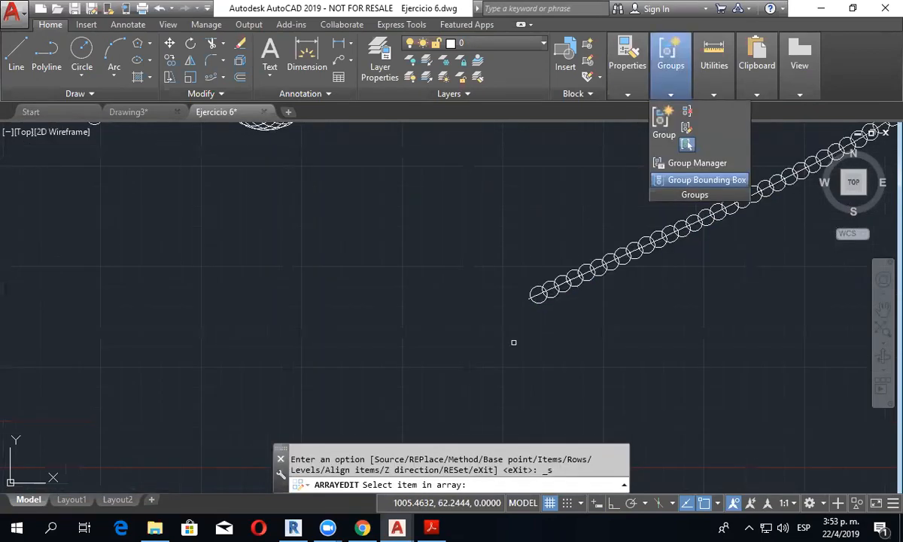
{"action": "left_click", "coordinate": [550, 278]}
{"action": "scroll", "coordinate": [550, 279], "scroll_direction": "up", "scroll_amount": 5}
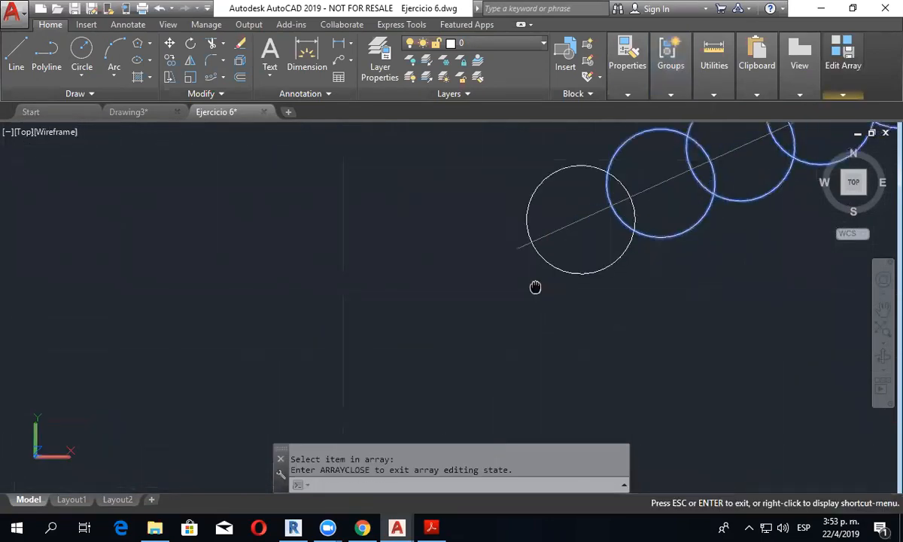
Step: Draw a 3-sided polygon inscribed in the source circle from its centre, radius about 4, with a corner toward the path
{"action": "left_click", "coordinate": [150, 43]}
{"action": "left_click", "coordinate": [167, 94]}
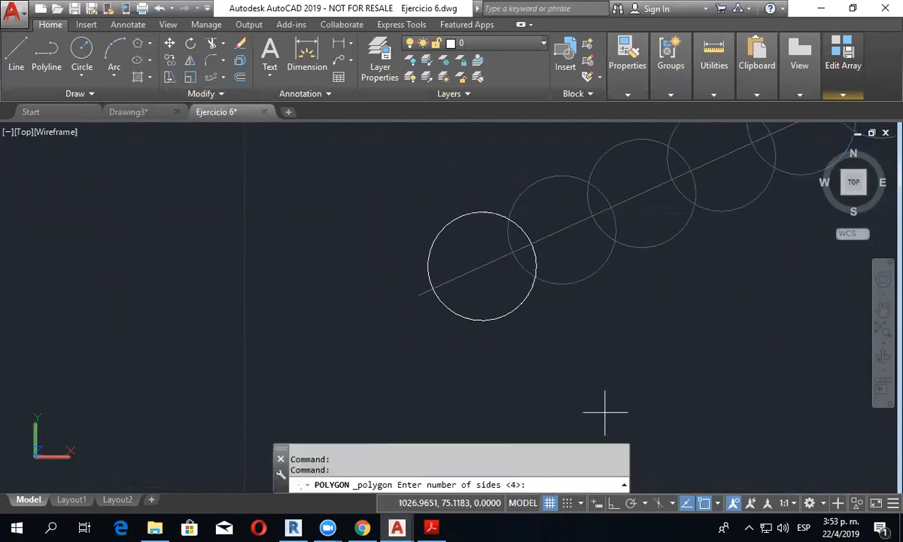
{"action": "type", "text": "3"}
{"action": "key", "text": "Return"}
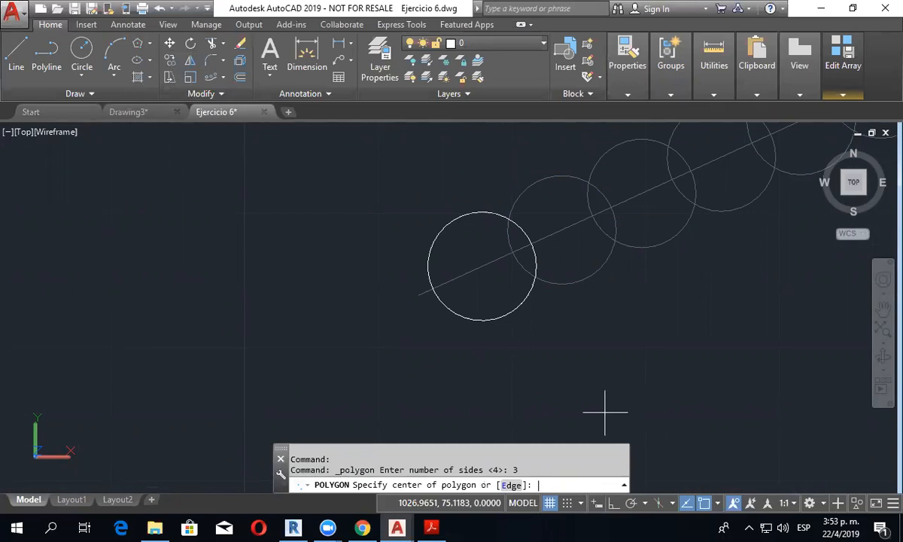
{"action": "left_click", "coordinate": [482, 265]}
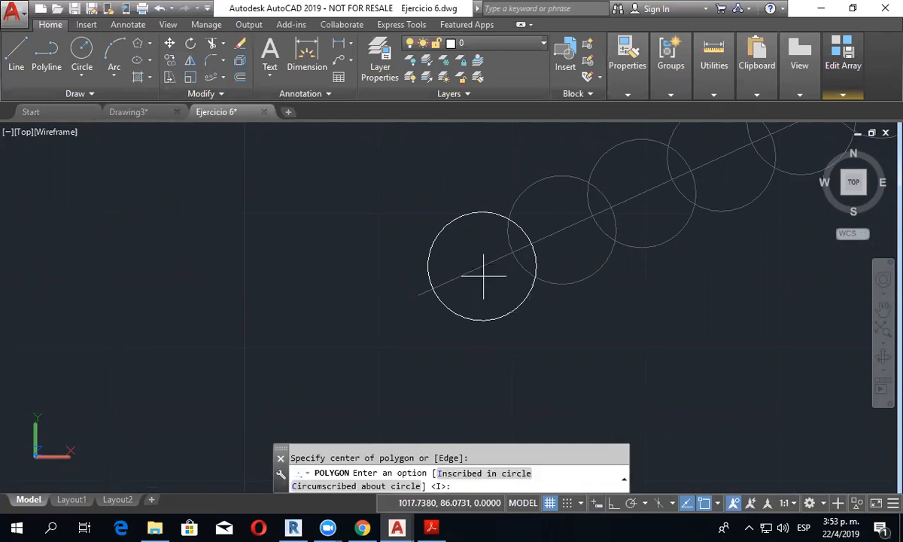
{"action": "left_click", "coordinate": [460, 476]}
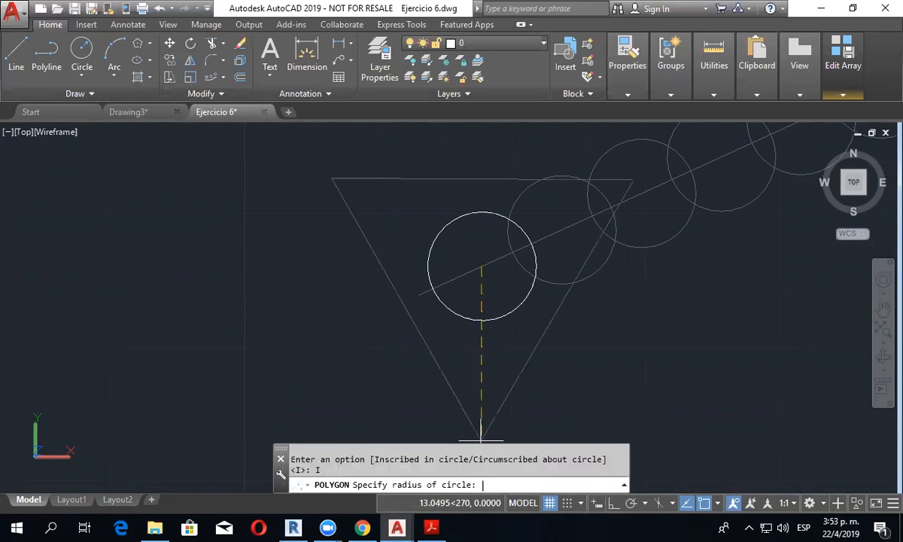
{"action": "left_click", "coordinate": [530, 244]}
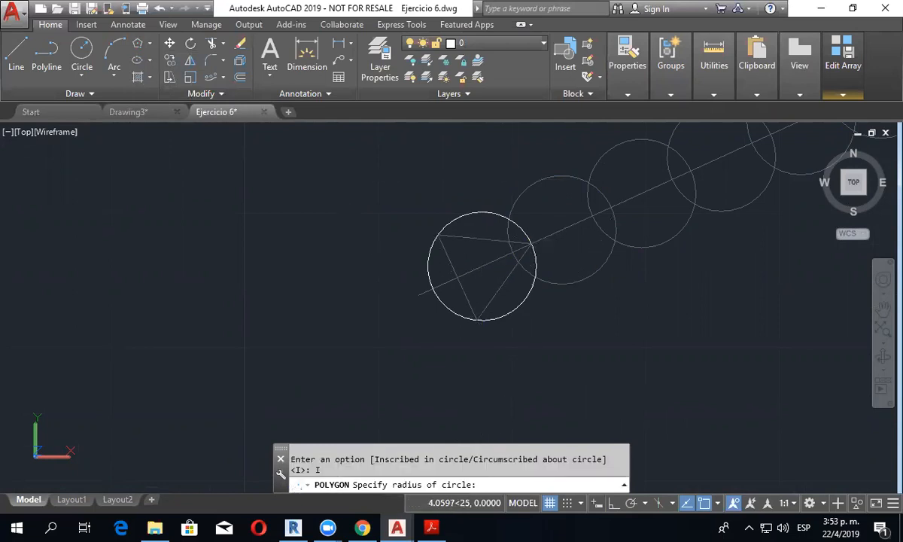
{"action": "key", "text": "Escape"}
Step: Erase the source circle so only the triangle is arrayed, and close the array editing with the changes saved
{"action": "left_click", "coordinate": [524, 305]}
{"action": "key", "text": "Delete"}
{"action": "scroll", "coordinate": [548, 348], "scroll_direction": "down", "scroll_amount": 5}
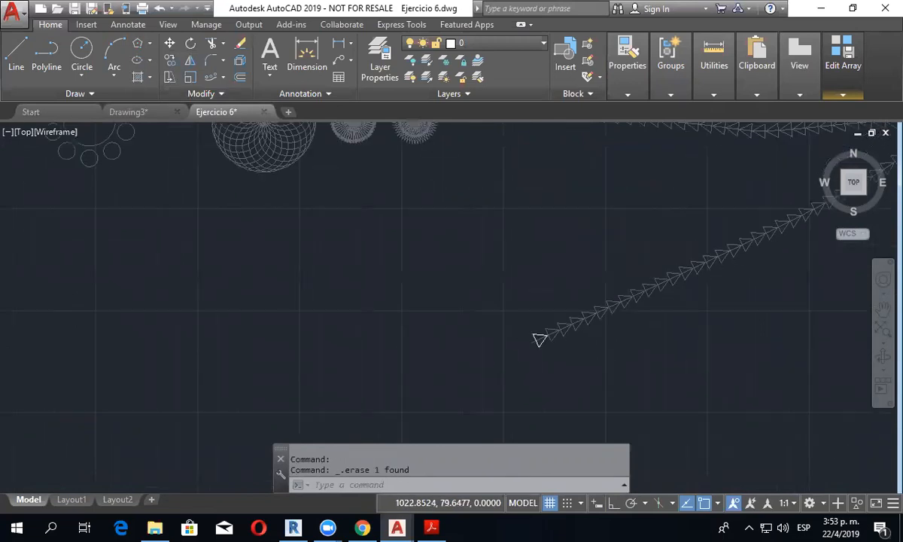
{"action": "scroll", "coordinate": [541, 196], "scroll_direction": "down", "scroll_amount": 2}
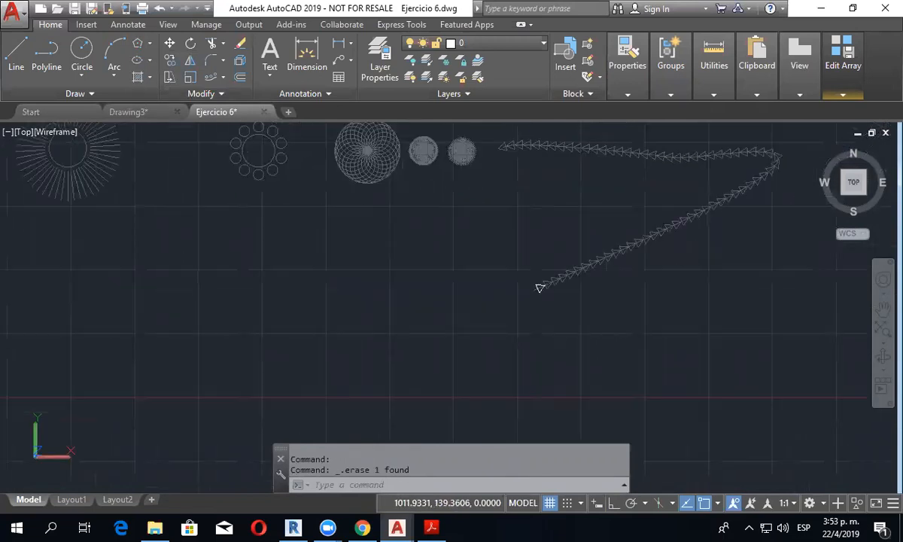
{"action": "middle_click_drag", "start_coordinate": [534, 218], "coordinate": [513, 250]}
{"action": "left_click", "coordinate": [841, 96]}
{"action": "left_click", "coordinate": [838, 136]}
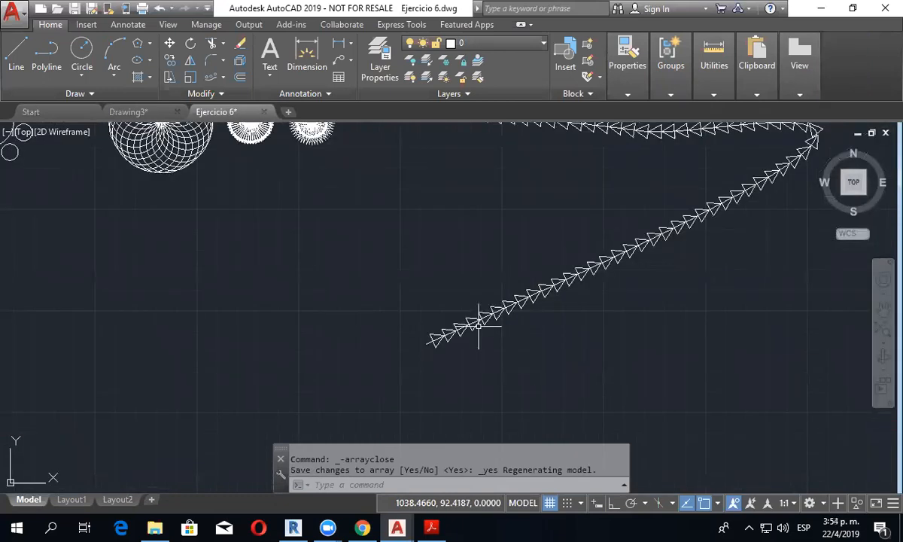
Step: Select the array of triangles, compare Align Items on and off, and leave it off
{"action": "left_click", "coordinate": [478, 326]}
{"action": "key", "text": "Escape"}
{"action": "middle_click_drag", "start_coordinate": [479, 326], "coordinate": [479, 318]}
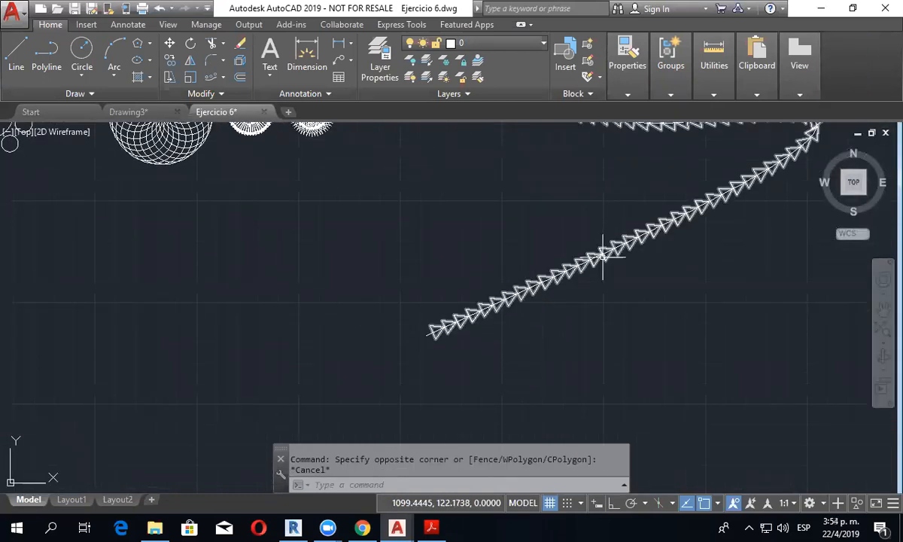
{"action": "left_click", "coordinate": [603, 256]}
{"action": "middle_click_drag", "start_coordinate": [603, 255], "coordinate": [584, 286]}
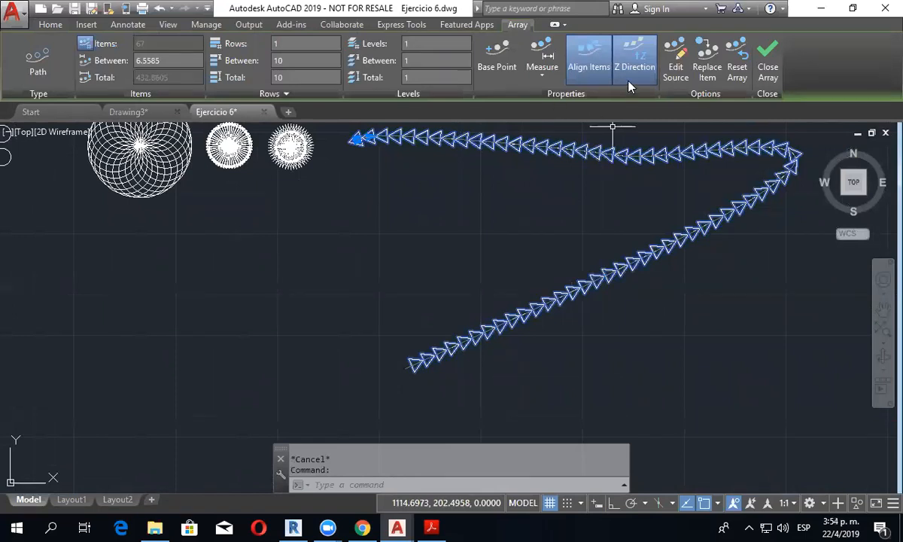
{"action": "left_click", "coordinate": [591, 69]}
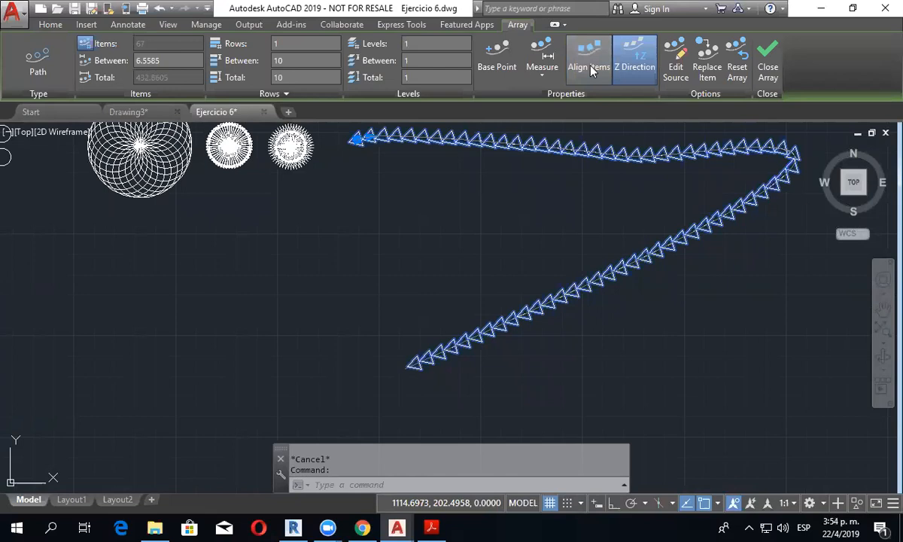
{"action": "left_click", "coordinate": [591, 67]}
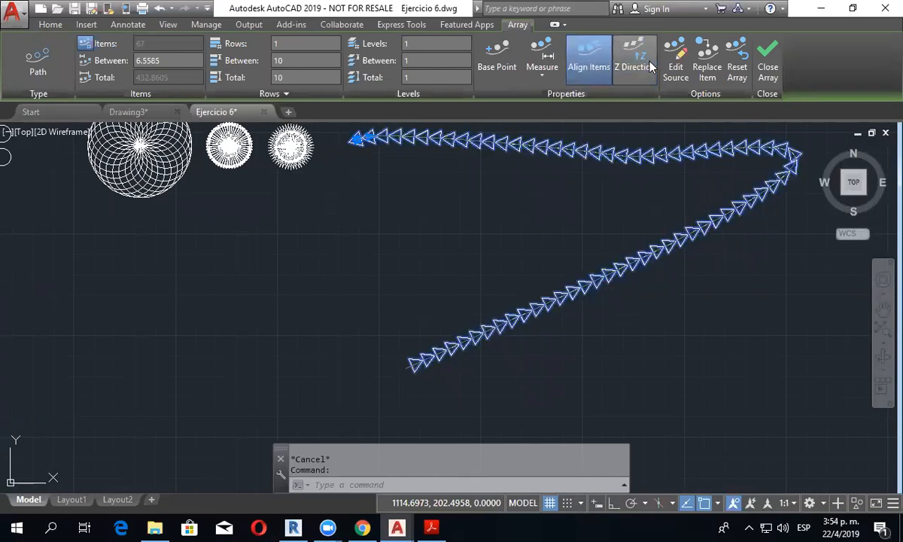
{"action": "left_click", "coordinate": [594, 69]}
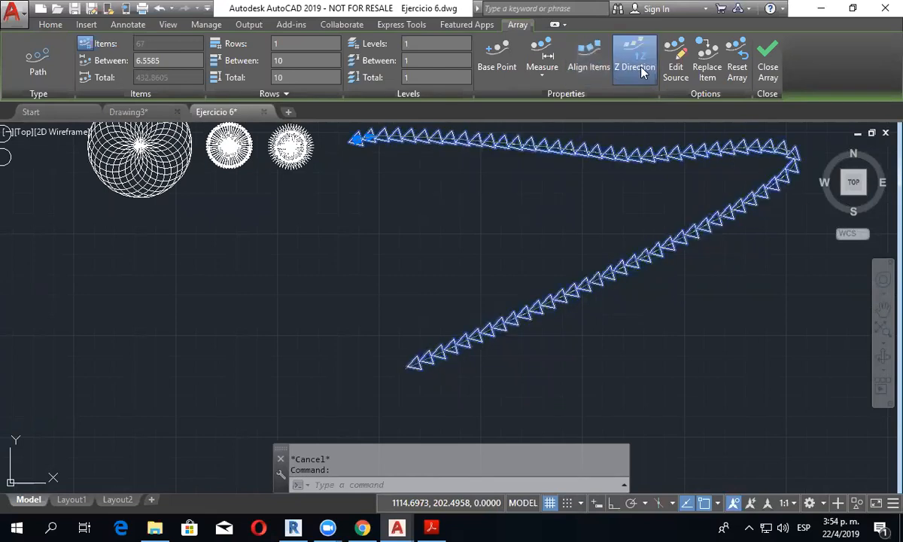
Step: Try the Divide method on the triangle array and return it to Measure
{"action": "left_click", "coordinate": [545, 77]}
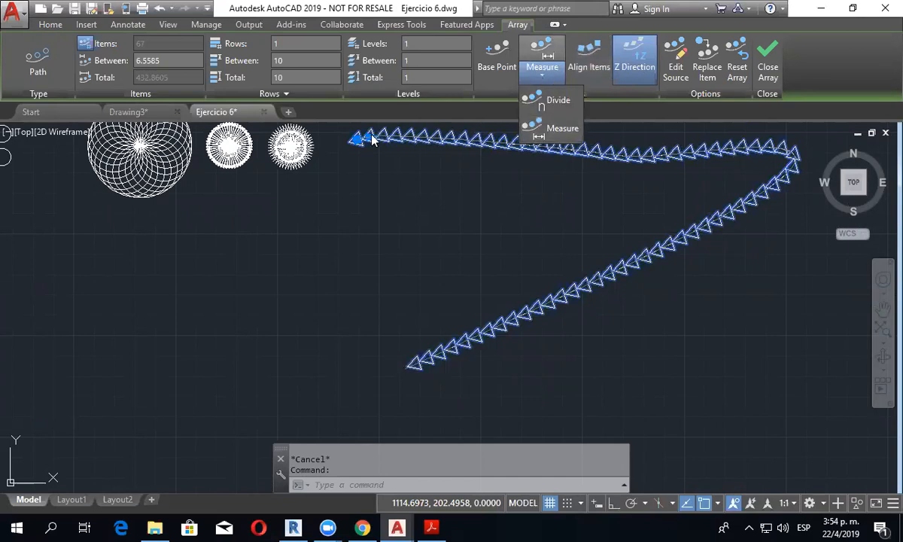
{"action": "left_click", "coordinate": [543, 106]}
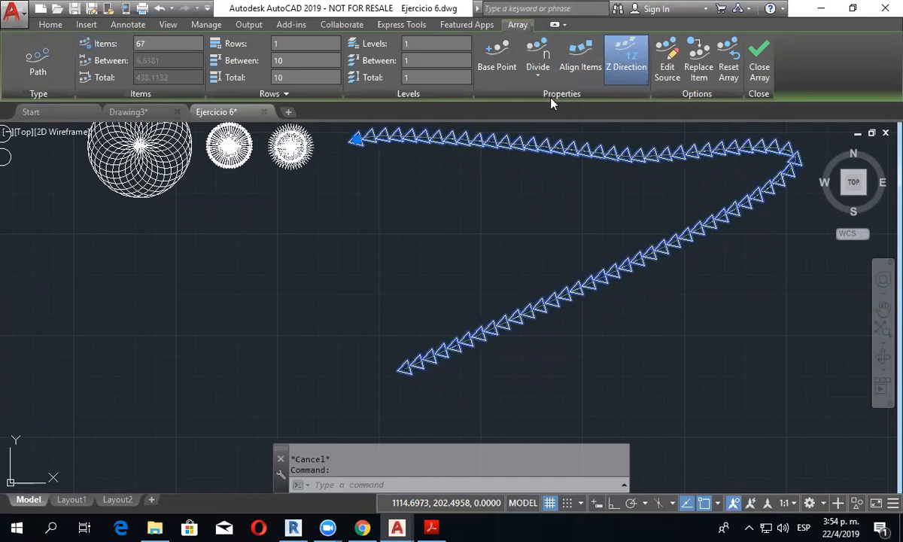
{"action": "left_click", "coordinate": [547, 84]}
{"action": "left_click", "coordinate": [541, 134]}
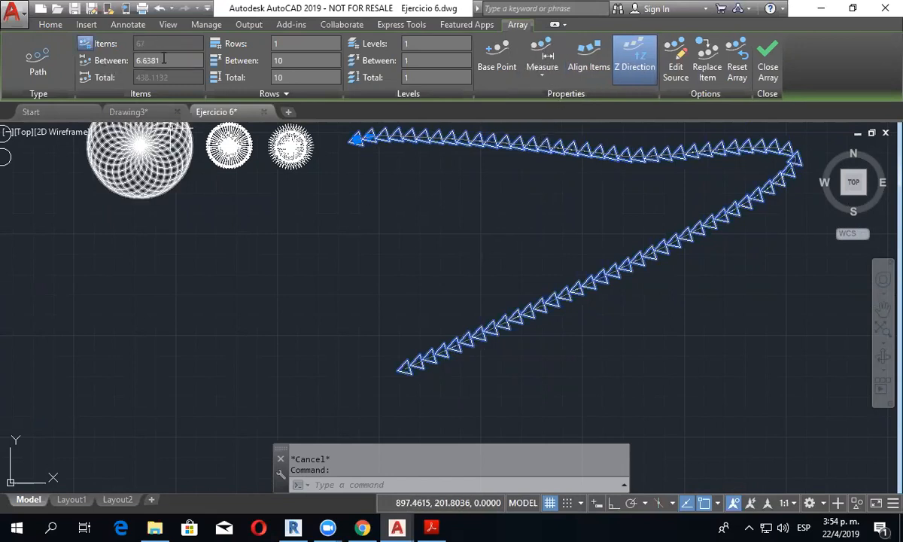
Step: Set the spacing between the array's triangles to 10
{"action": "left_click", "coordinate": [116, 58]}
{"action": "type", "text": "10"}
{"action": "key", "text": "Return"}
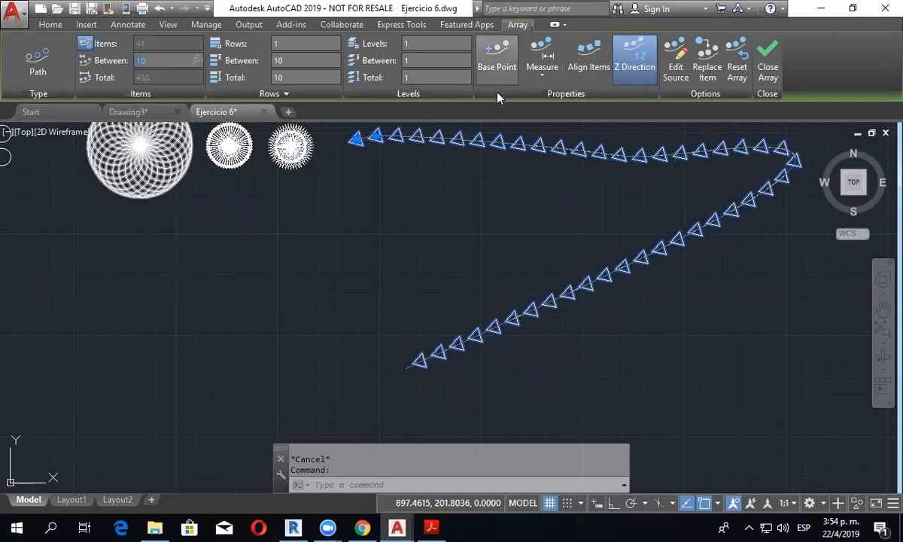
Step: Switch the triangle array to the Divide method and set its number of items to 50
{"action": "left_click", "coordinate": [541, 73]}
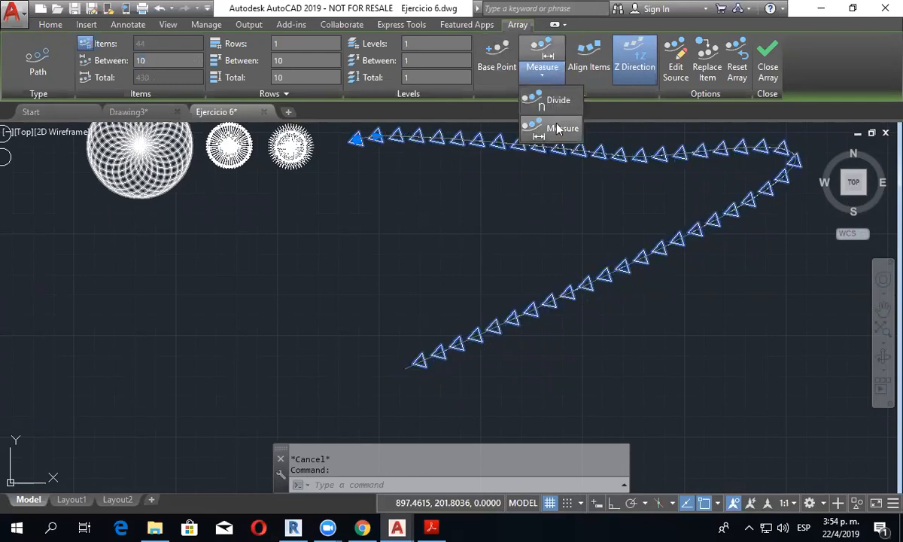
{"action": "left_click", "coordinate": [557, 109]}
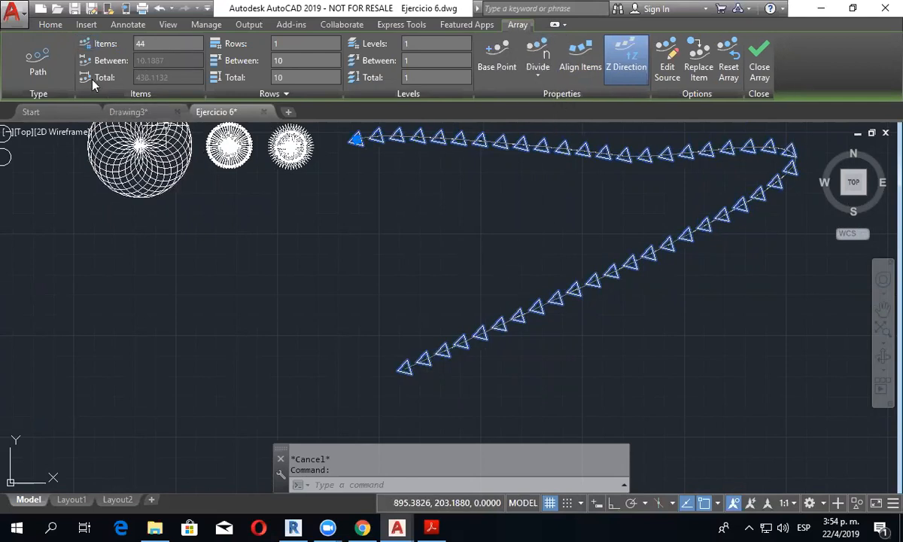
{"action": "left_click_drag", "start_coordinate": [155, 45], "coordinate": [106, 44]}
{"action": "type", "text": "50"}
{"action": "key", "text": "Return"}
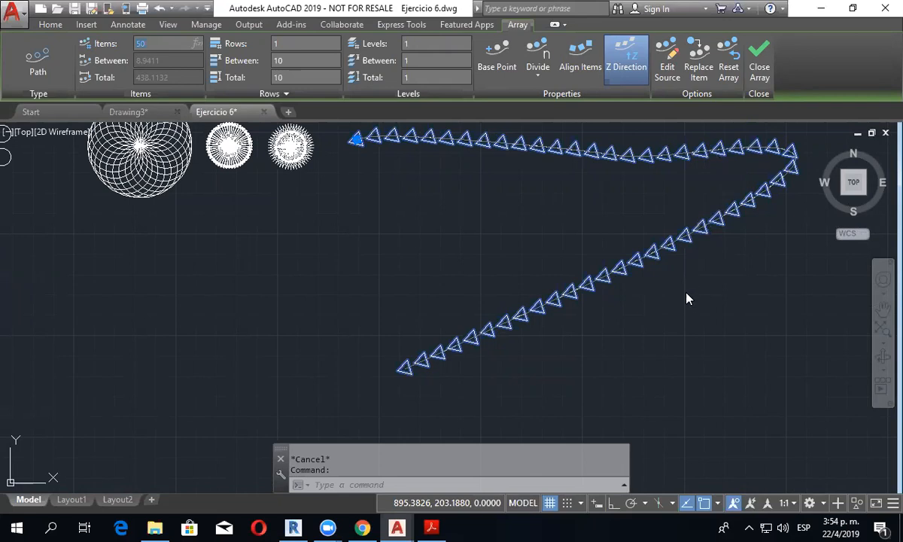
{"action": "scroll", "coordinate": [591, 299], "scroll_direction": "down", "scroll_amount": 2}
{"action": "mouse_move", "coordinate": [591, 298]}
{"action": "middle_mouse_down"}
{"action": "mouse_move", "coordinate": [511, 266]}
{"action": "mouse_move", "coordinate": [416, 275]}
{"action": "middle_mouse_up"}
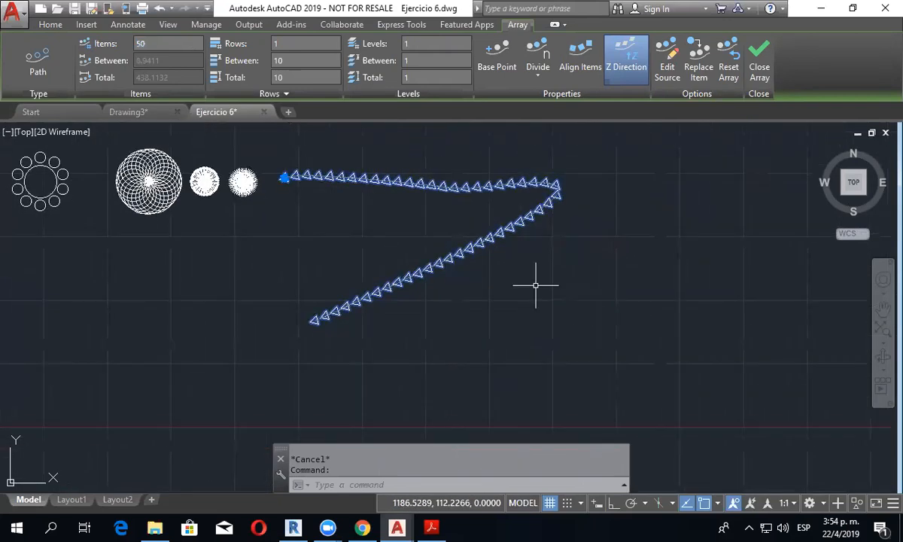
Step: Reshape the triangle array's spline path by moving three of its fit points: two along the upper run and one near the outer bend
{"action": "left_click", "coordinate": [493, 222]}
{"action": "scroll", "coordinate": [527, 197], "scroll_direction": "up", "scroll_amount": 2}
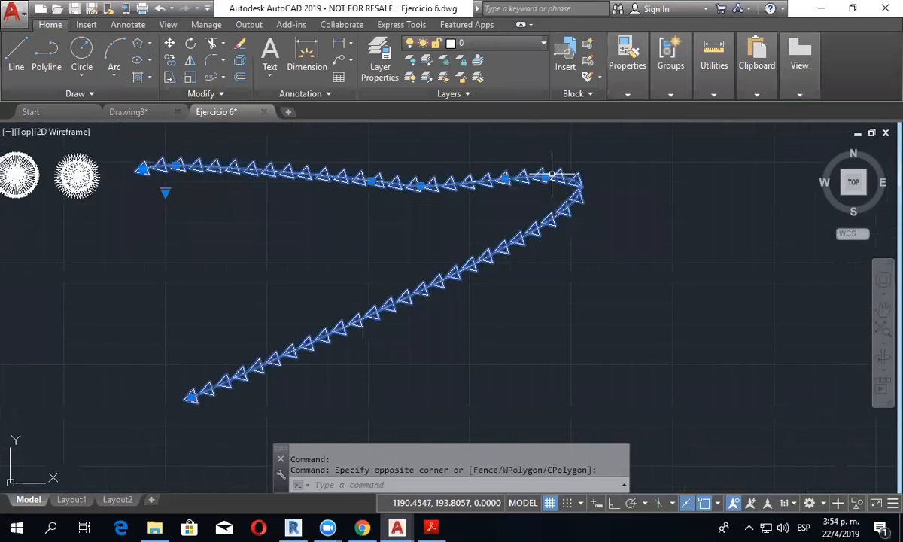
{"action": "left_click", "coordinate": [545, 176]}
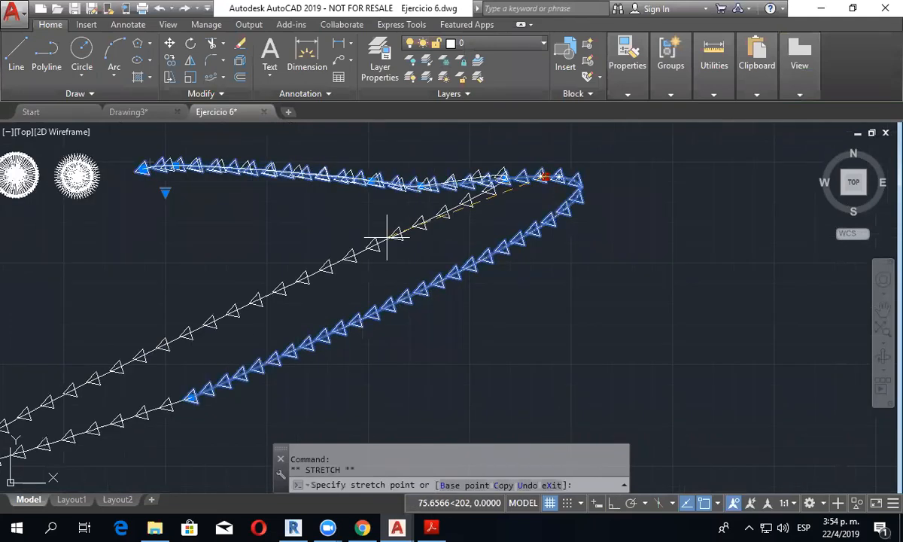
{"action": "left_click", "coordinate": [499, 222]}
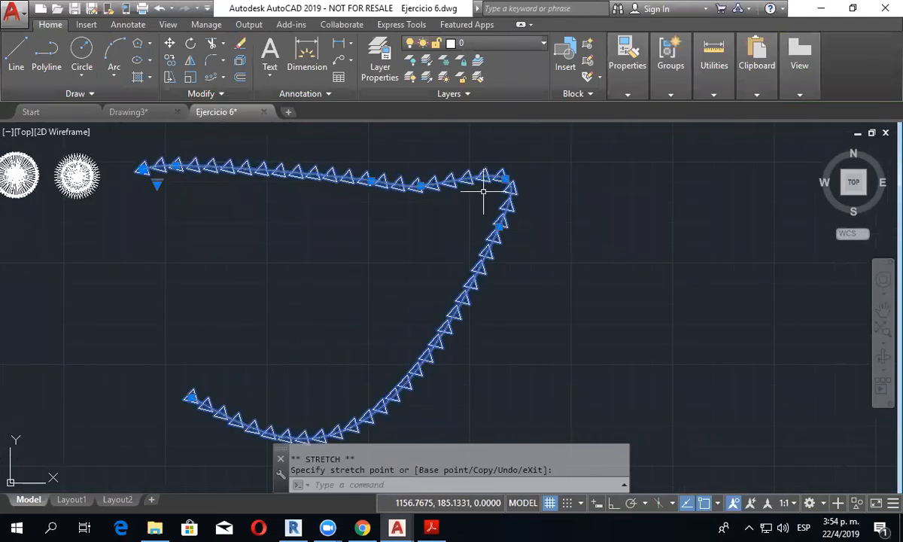
{"action": "left_click", "coordinate": [419, 186]}
{"action": "left_click", "coordinate": [300, 140]}
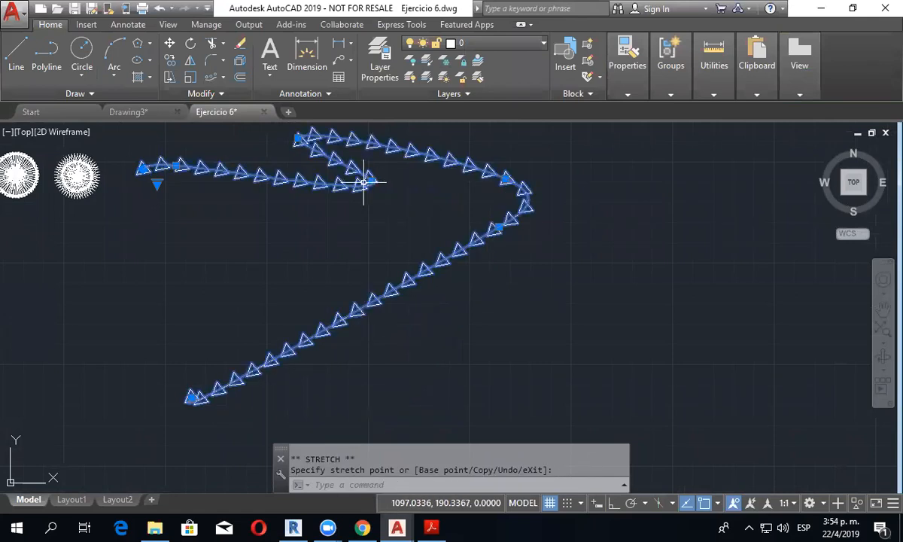
{"action": "left_click", "coordinate": [507, 179]}
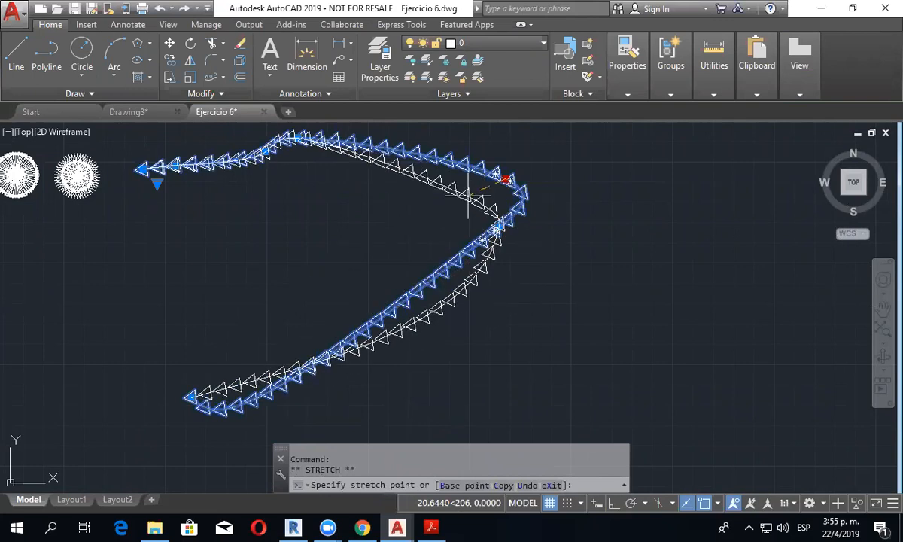
{"action": "left_click", "coordinate": [468, 197]}
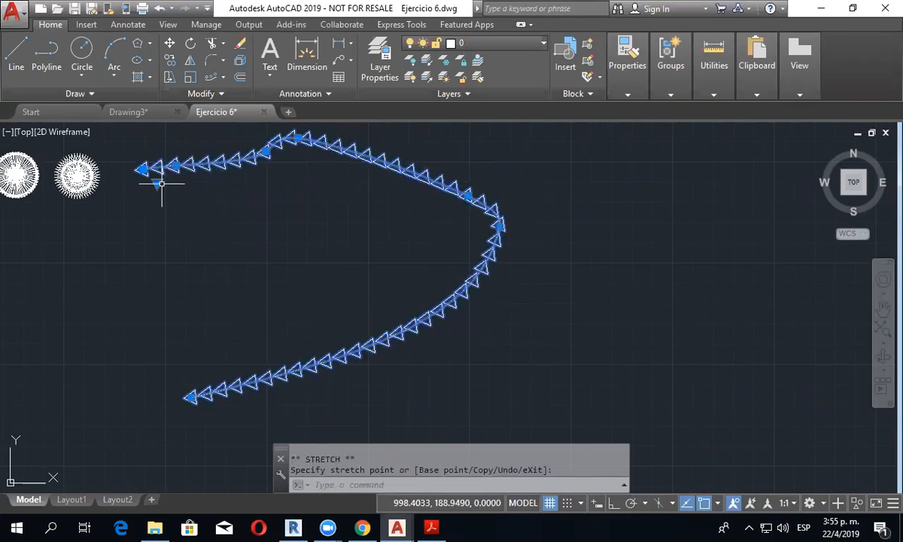
Step: Show the spline path's control vertices and move two of them to reshape the curve that the triangles follow
{"action": "mouse_move", "coordinate": [157, 183]}
{"action": "left_click", "coordinate": [191, 208]}
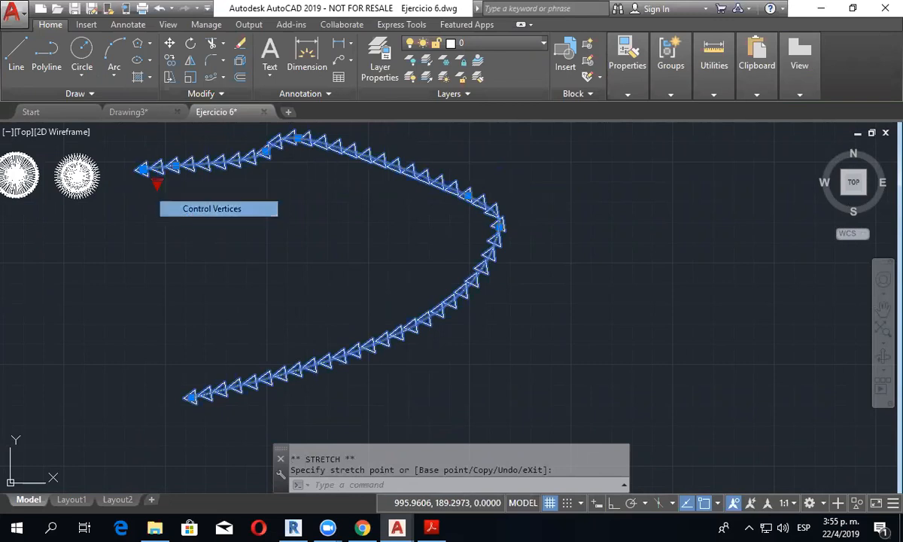
{"action": "left_click", "coordinate": [490, 324]}
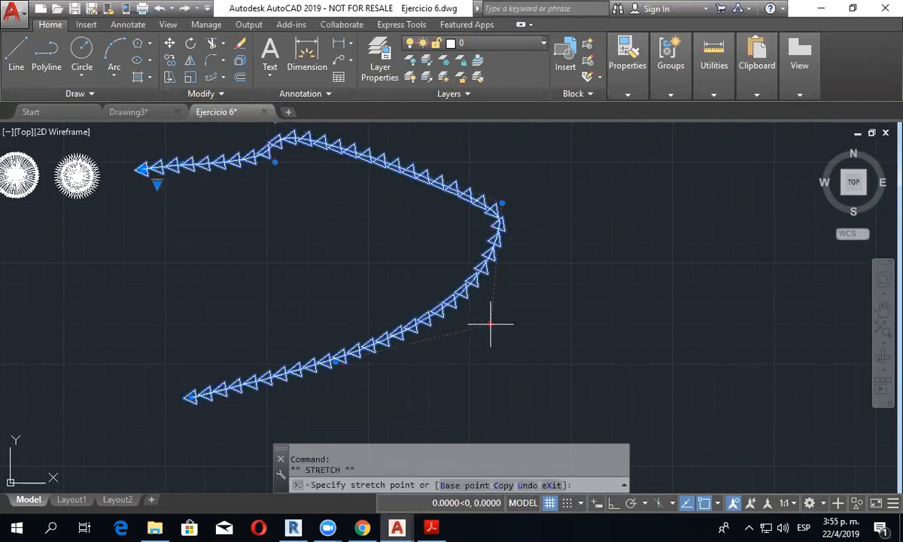
{"action": "left_click", "coordinate": [335, 361]}
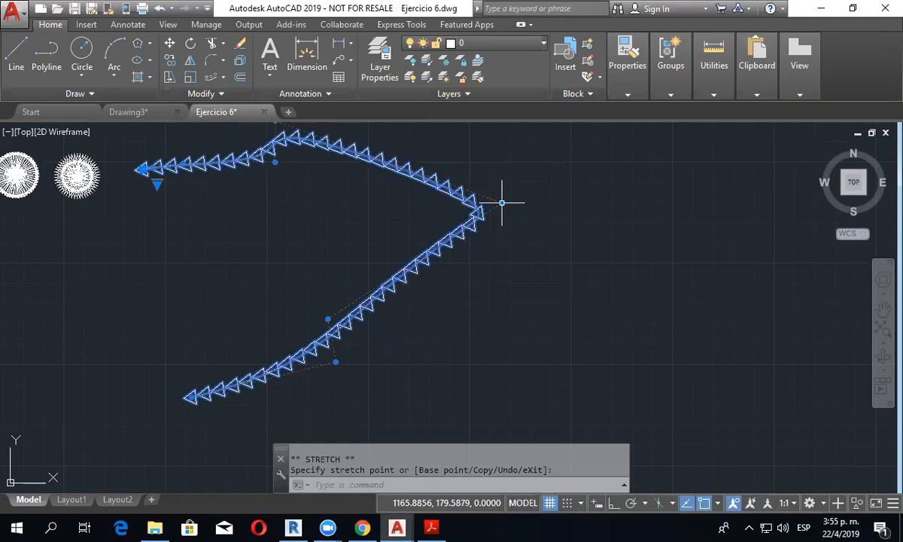
{"action": "left_click", "coordinate": [502, 203]}
{"action": "left_click", "coordinate": [322, 245]}
{"action": "scroll", "coordinate": [280, 176], "scroll_direction": "up", "scroll_amount": 6}
{"action": "mouse_move", "coordinate": [280, 177]}
{"action": "middle_mouse_down"}
{"action": "mouse_move", "coordinate": [487, 179]}
{"action": "mouse_move", "coordinate": [485, 314]}
{"action": "middle_mouse_up"}
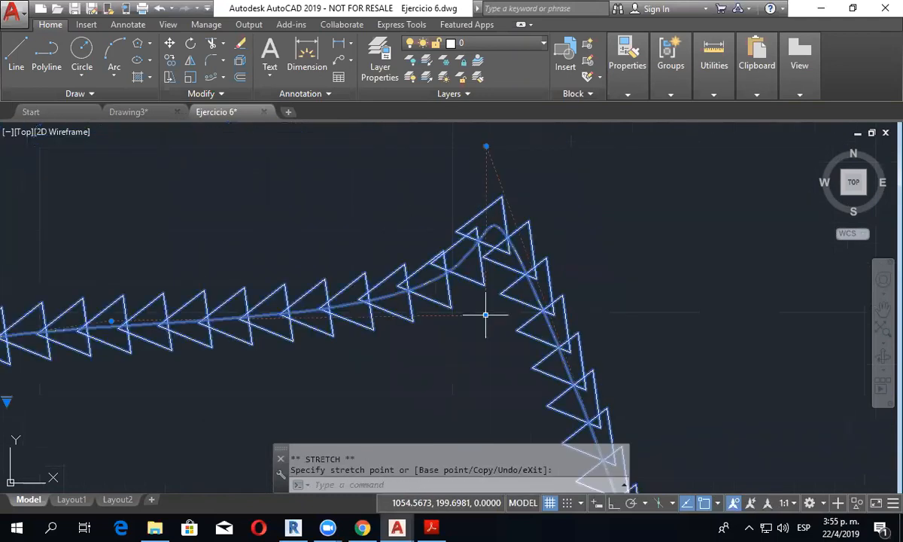
{"action": "scroll", "coordinate": [323, 176], "scroll_direction": "down", "scroll_amount": 6}
{"action": "middle_click_drag", "start_coordinate": [323, 176], "coordinate": [538, 265]}
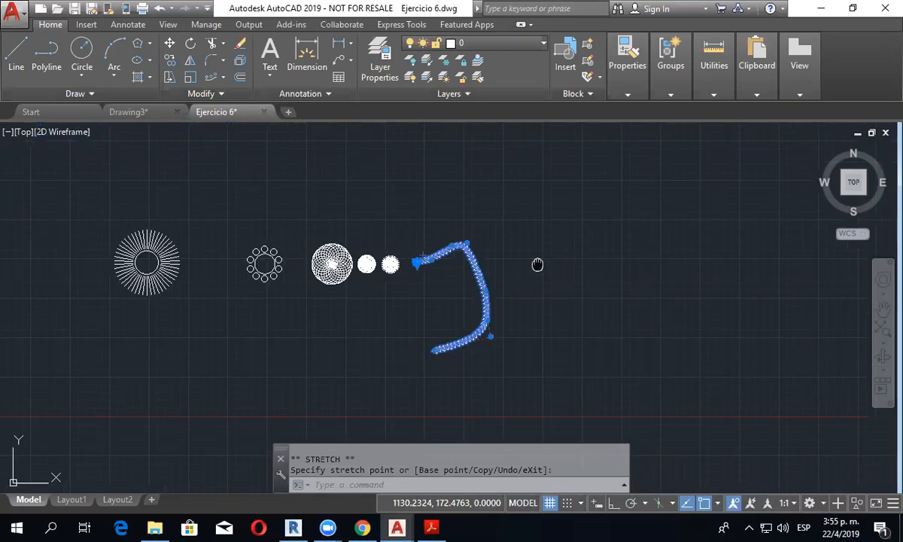
{"action": "key", "text": "Escape"}
{"action": "scroll", "coordinate": [501, 299], "scroll_direction": "up", "scroll_amount": 2}
{"action": "middle_click_drag", "start_coordinate": [500, 300], "coordinate": [559, 264]}
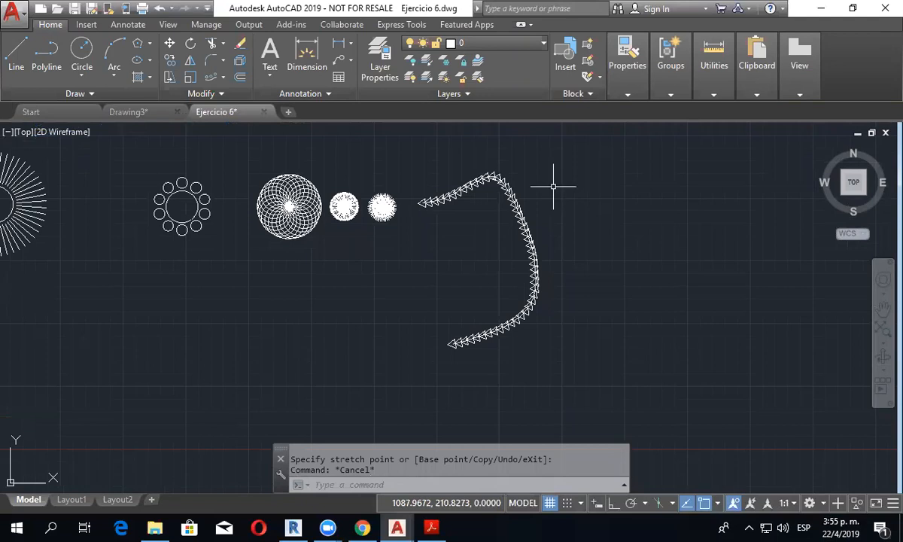
{"action": "left_click", "coordinate": [221, 93]}
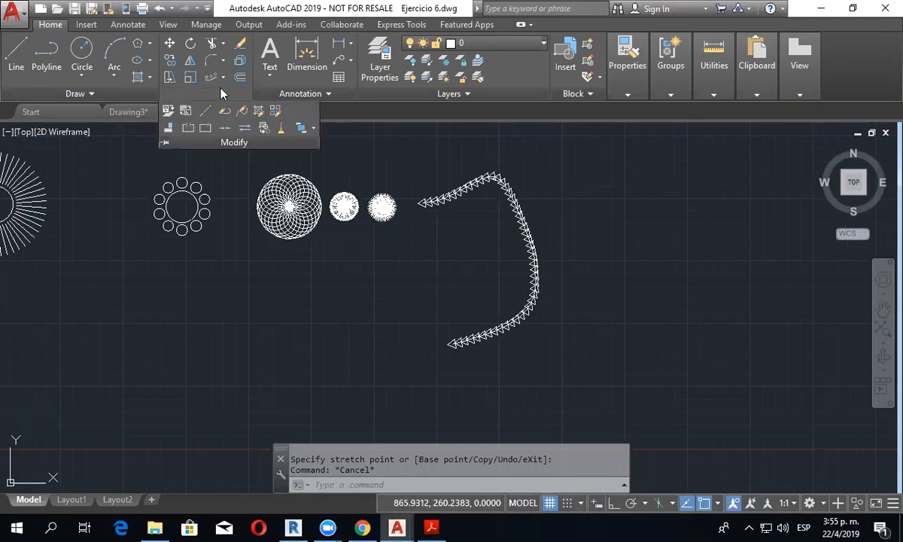
{"action": "key", "text": "Escape"}
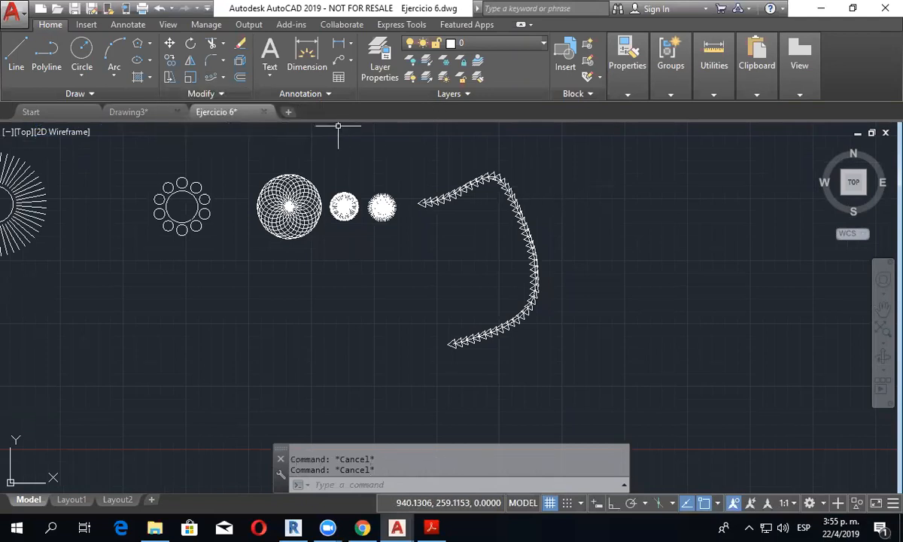
{"action": "middle_click_drag", "start_coordinate": [562, 200], "coordinate": [570, 196]}
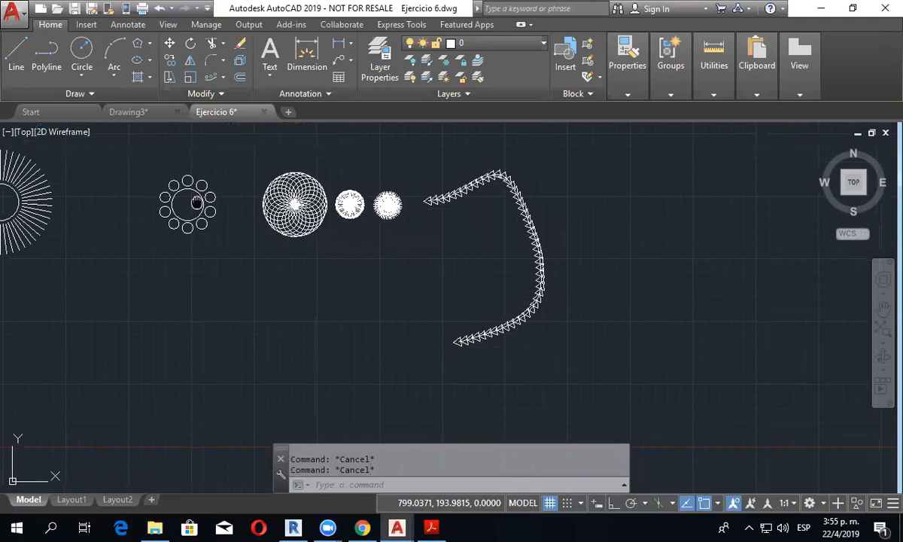
{"action": "middle_click_drag", "start_coordinate": [196, 201], "coordinate": [289, 187]}
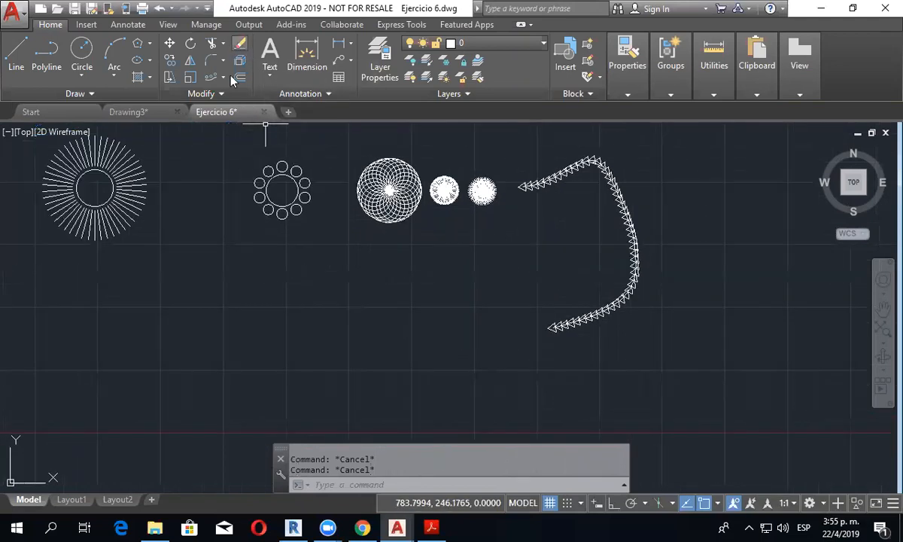
{"action": "left_click", "coordinate": [222, 77]}
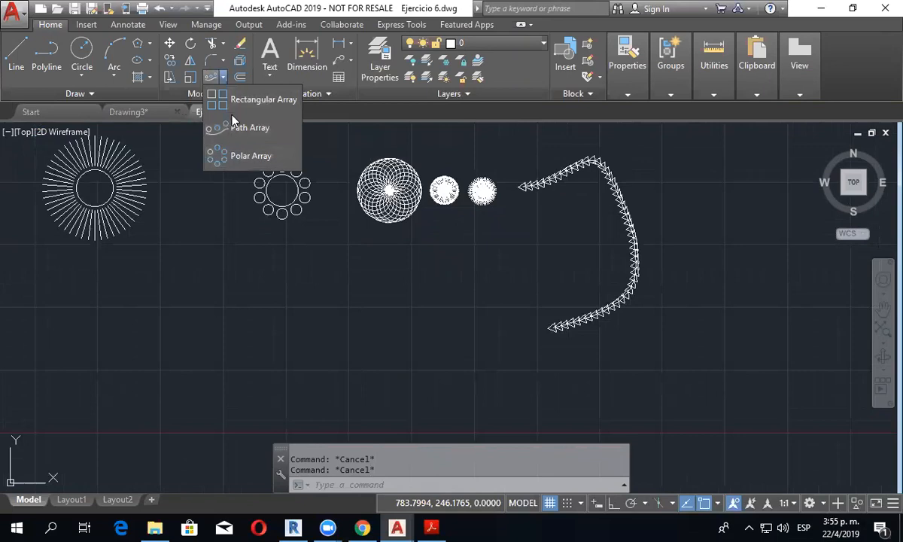
{"action": "left_click", "coordinate": [235, 54]}
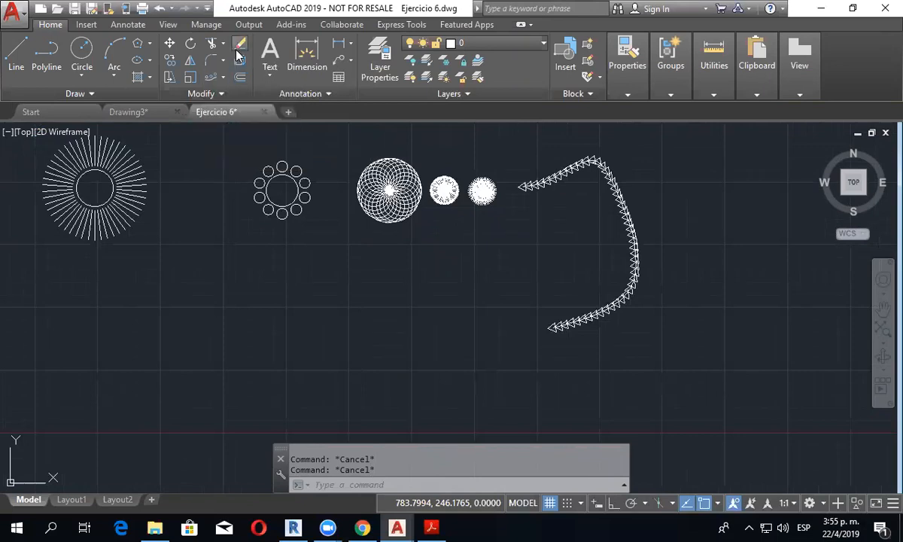
Step: Erase the central circle and the polar array of small circles around it
{"action": "left_click", "coordinate": [240, 45]}
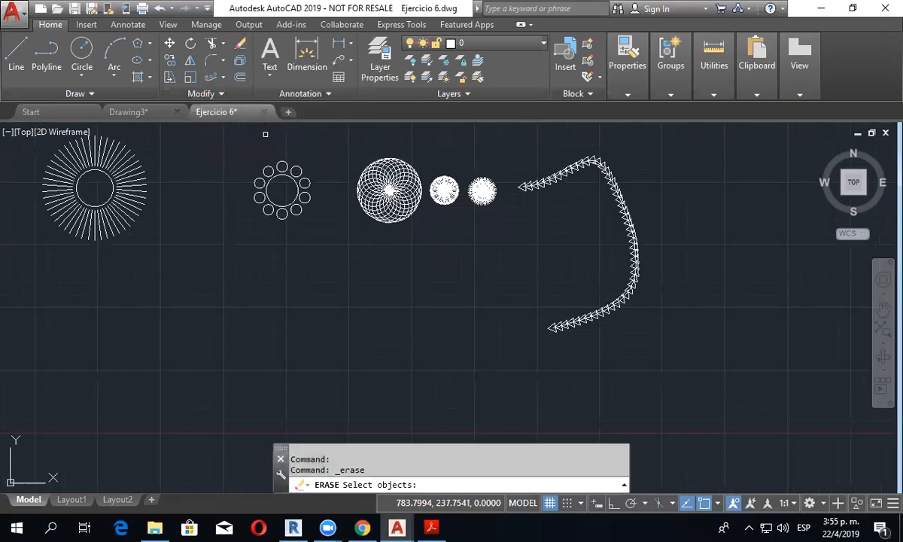
{"action": "left_click", "coordinate": [295, 171]}
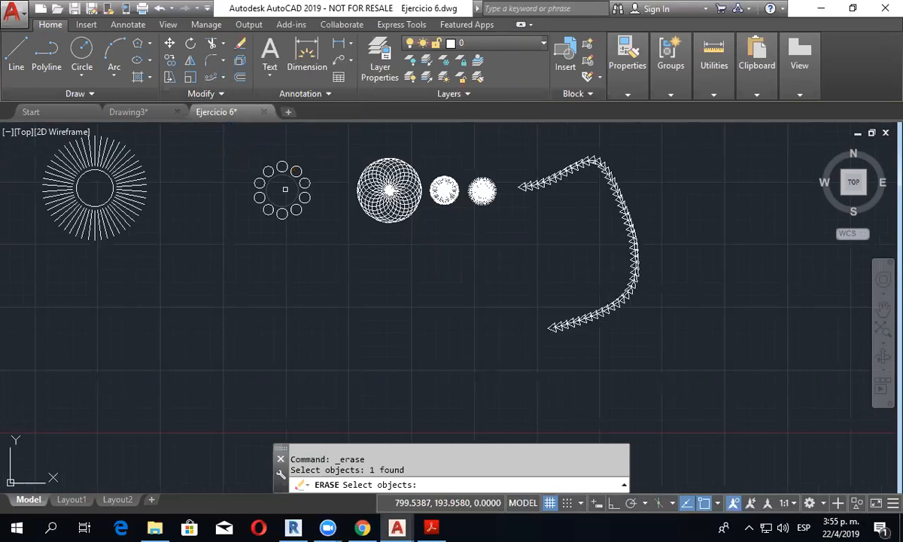
{"action": "key", "text": "Return"}
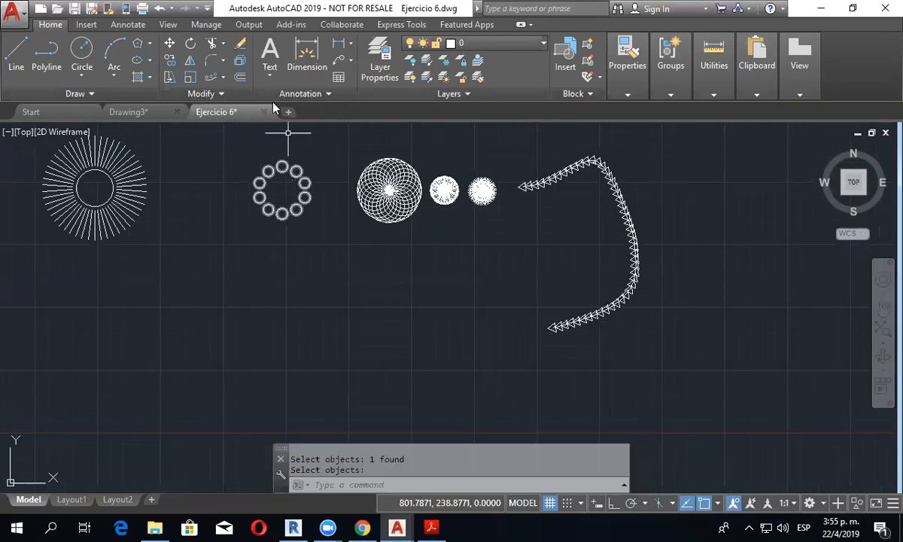
{"action": "key", "text": "Return"}
{"action": "left_click", "coordinate": [287, 164]}
{"action": "key", "text": "Return"}
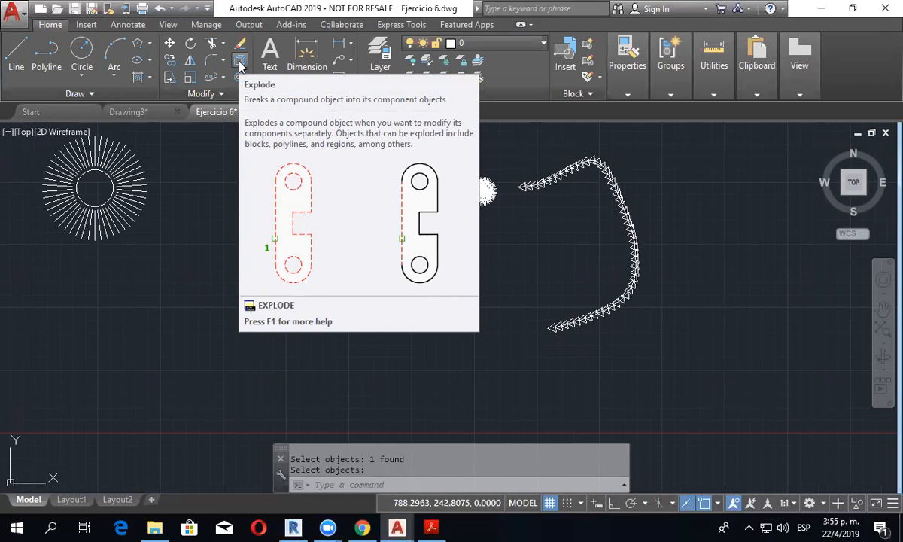
{"action": "key", "text": "Escape"}
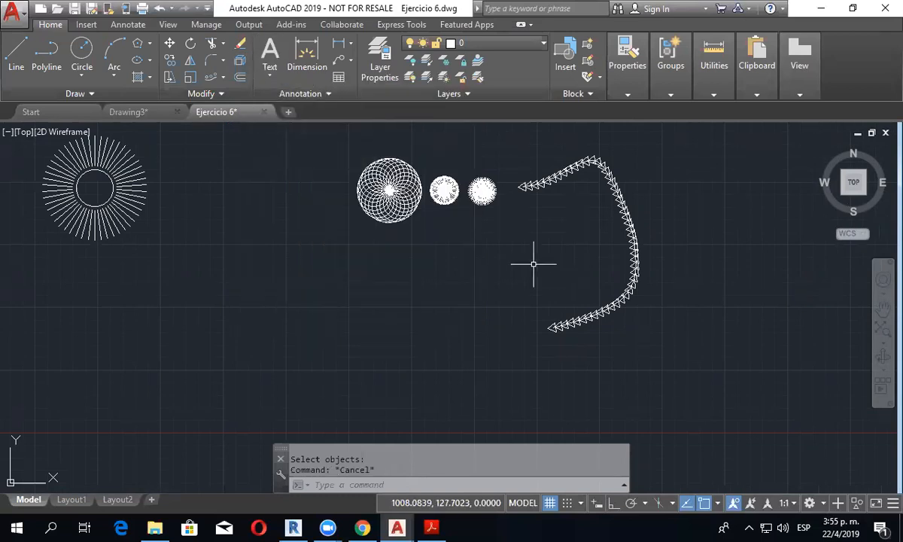
Step: Draw an open four-segment polyline in the empty space between the radial-line array and the overlapping-circle array
{"action": "scroll", "coordinate": [306, 177], "scroll_direction": "up", "scroll_amount": 2}
{"action": "middle_click_drag", "start_coordinate": [304, 205], "coordinate": [301, 254]}
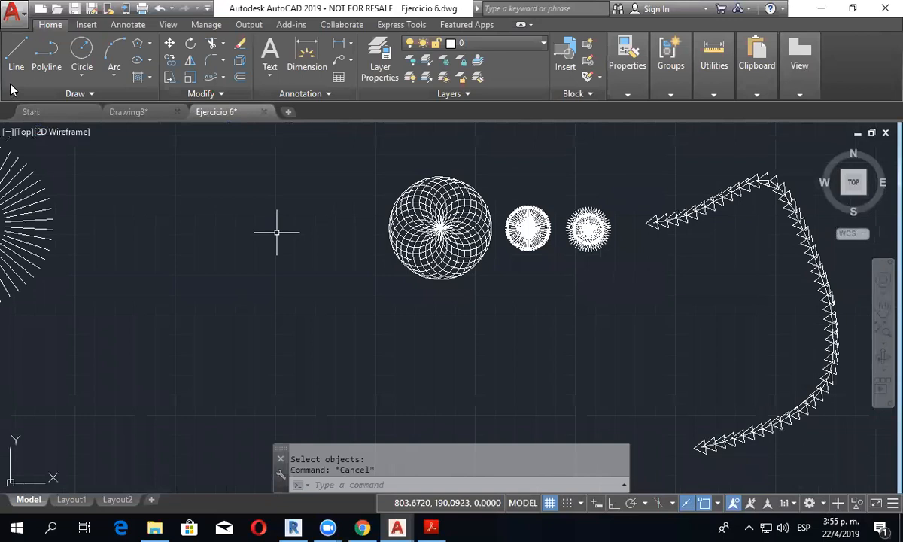
{"action": "left_click", "coordinate": [46, 52]}
{"action": "left_click", "coordinate": [131, 238]}
{"action": "left_click", "coordinate": [214, 176]}
{"action": "left_click", "coordinate": [262, 204]}
{"action": "left_click", "coordinate": [306, 268]}
{"action": "left_click", "coordinate": [307, 329]}
{"action": "key", "text": "Escape"}
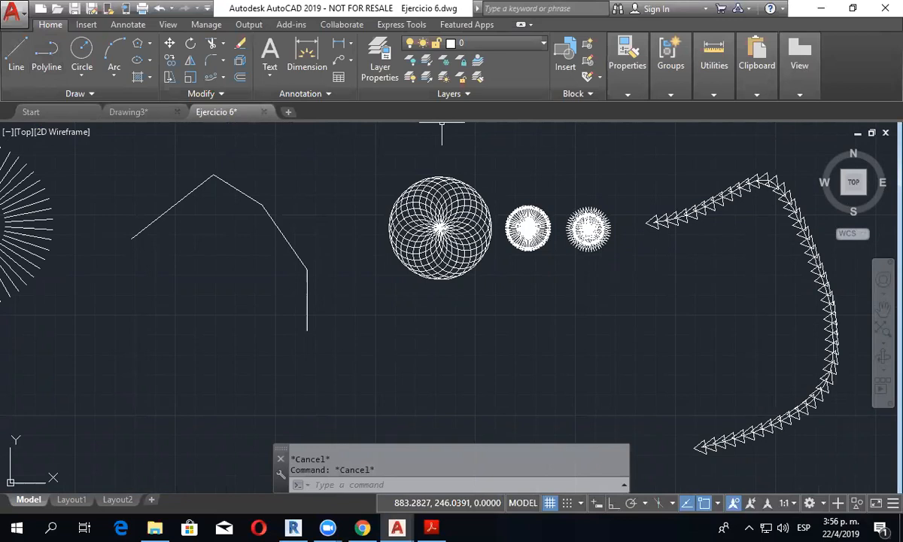
Step: Stretch the polyline's peak vertex down level with its start point, and back up to slightly above its original position
{"action": "left_click", "coordinate": [247, 194]}
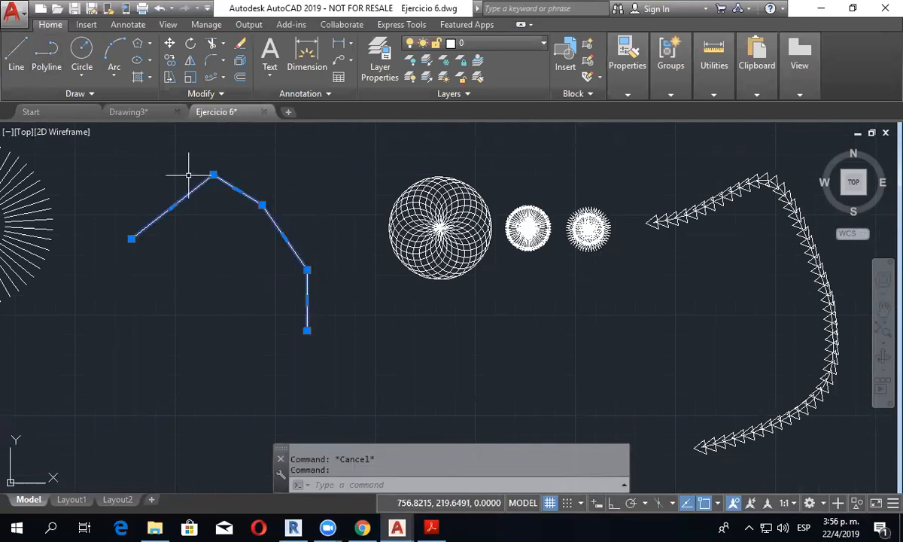
{"action": "left_click", "coordinate": [213, 176]}
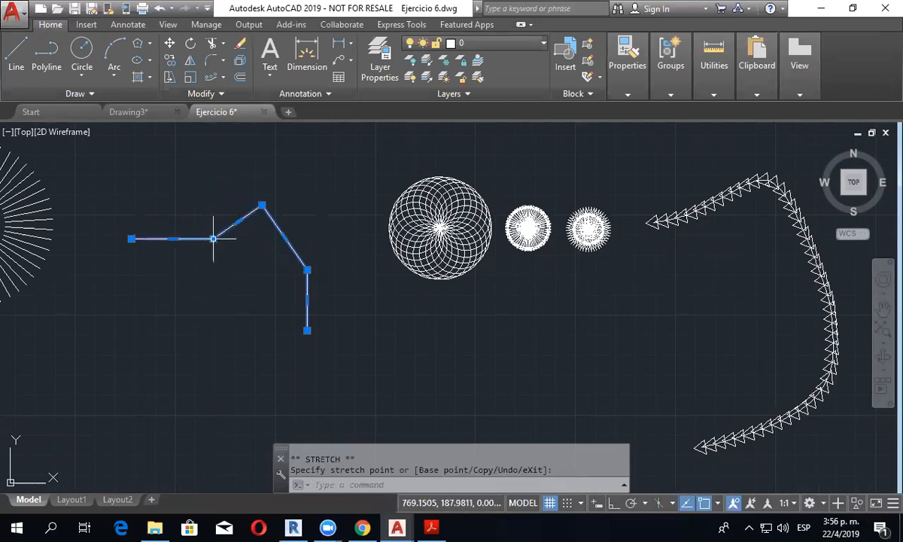
{"action": "left_click", "coordinate": [213, 168]}
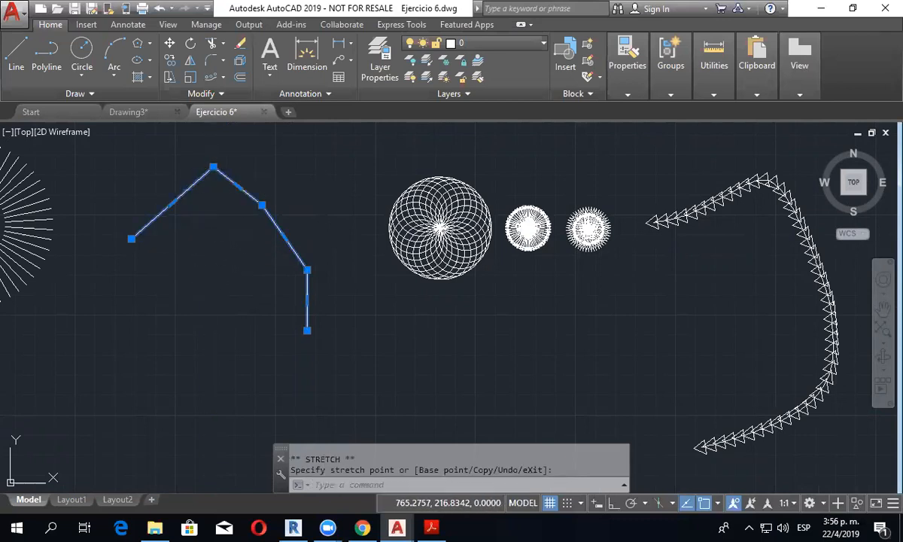
{"action": "key", "text": "Escape"}
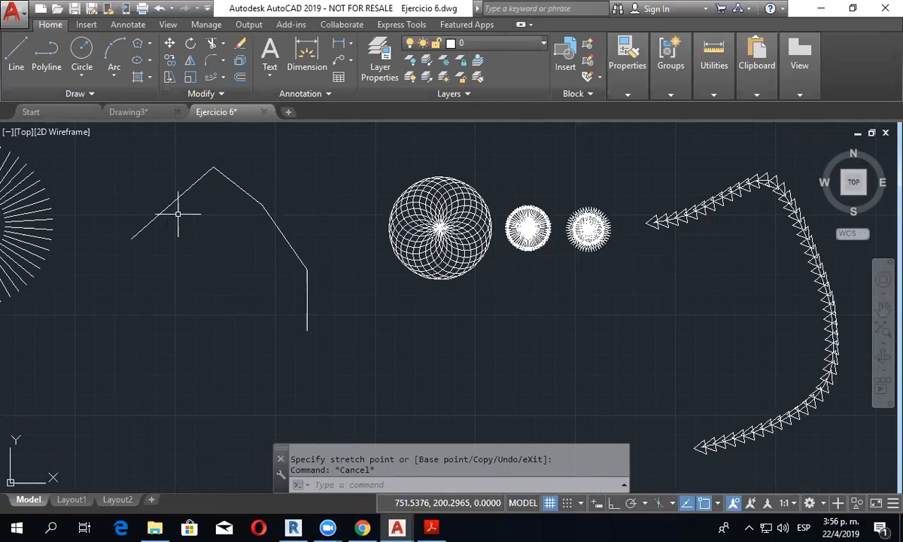
Step: Explode the polyline into separate line segments
{"action": "scroll", "coordinate": [177, 206], "scroll_direction": "up", "scroll_amount": 5}
{"action": "scroll", "coordinate": [226, 235], "scroll_direction": "down", "scroll_amount": 2}
{"action": "middle_click_drag", "start_coordinate": [232, 232], "coordinate": [350, 239]}
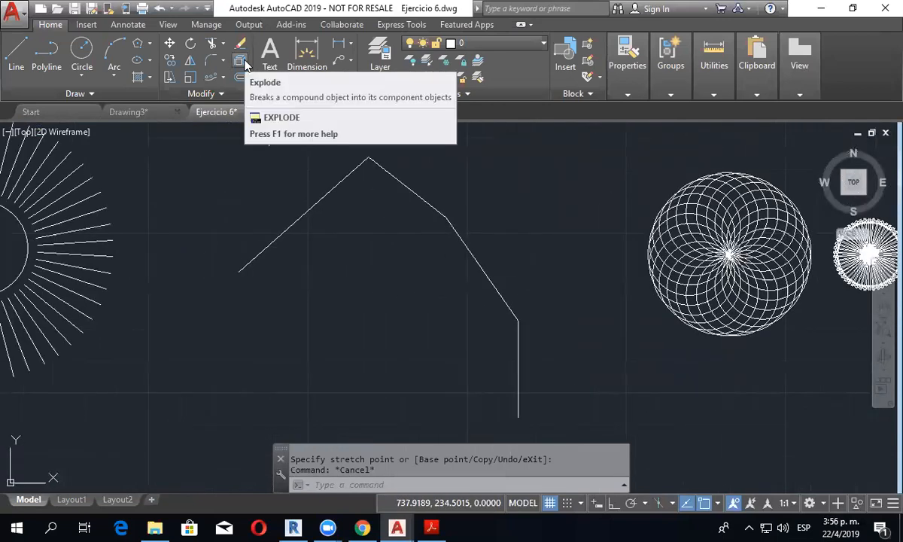
{"action": "left_click", "coordinate": [241, 61]}
{"action": "left_click", "coordinate": [328, 194]}
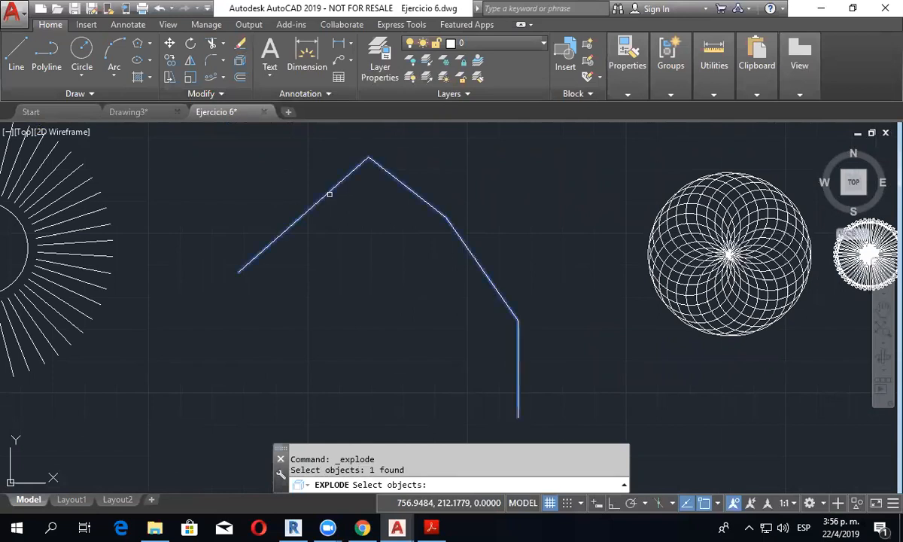
{"action": "key", "text": "Return"}
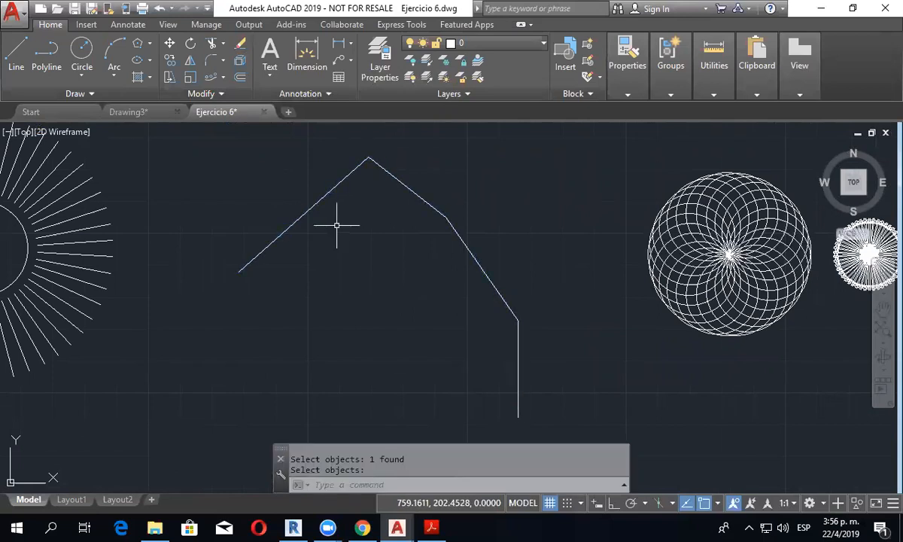
Step: Select individual segments of the exploded polyline to check whether each is an independent line, and clear the selection
{"action": "left_click", "coordinate": [340, 184]}
{"action": "left_click", "coordinate": [397, 179]}
{"action": "key", "text": "Escape"}
{"action": "left_click", "coordinate": [461, 245]}
{"action": "left_click", "coordinate": [466, 248]}
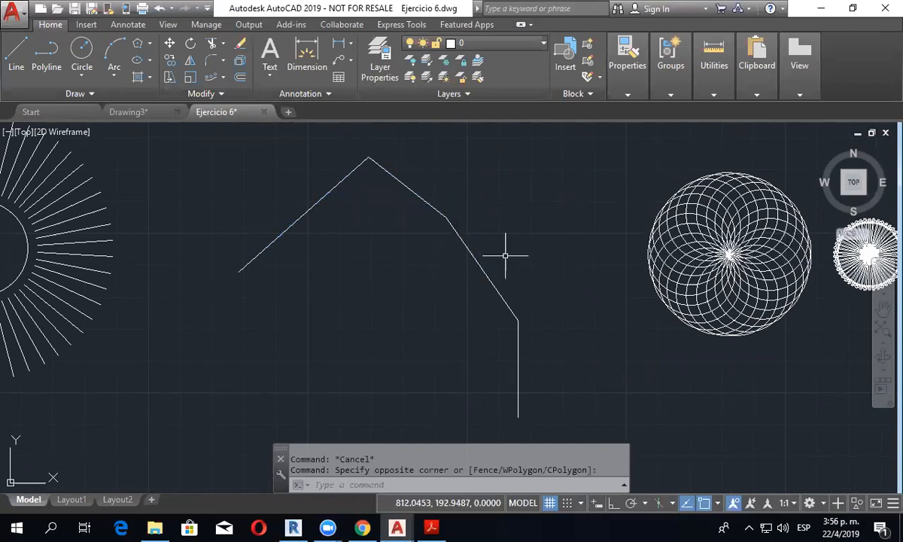
{"action": "left_click", "coordinate": [507, 257]}
{"action": "left_click", "coordinate": [444, 269]}
{"action": "key", "text": "Escape"}
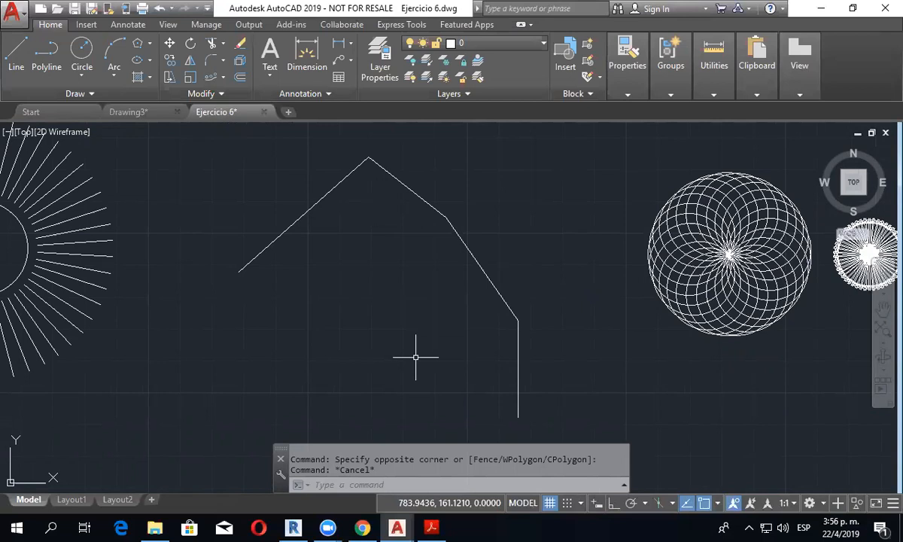
{"action": "left_click", "coordinate": [357, 172]}
{"action": "left_click", "coordinate": [336, 208]}
{"action": "key", "text": "Escape"}
{"action": "left_click", "coordinate": [392, 176]}
{"action": "key", "text": "Escape"}
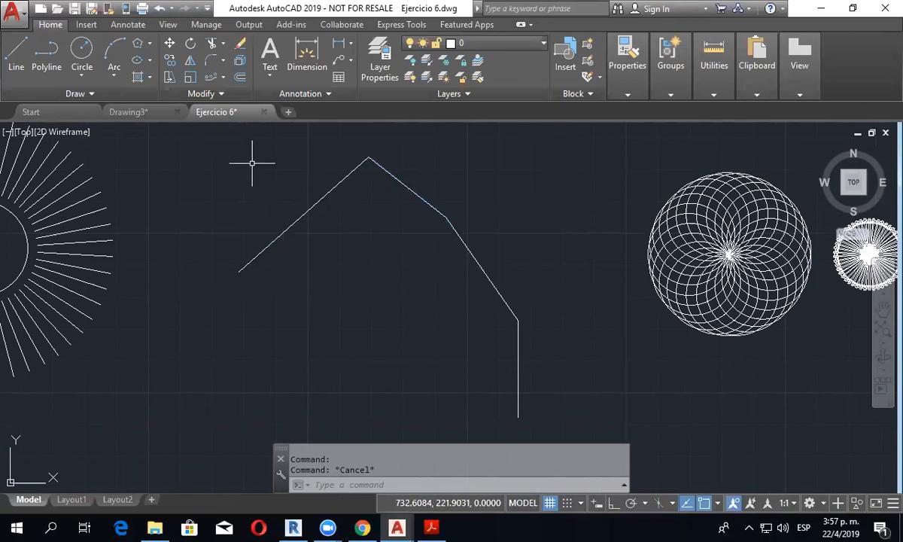
Step: Join the four separate line segments into one polyline, and select it to check that it behaves as a single object
{"action": "left_click", "coordinate": [221, 95]}
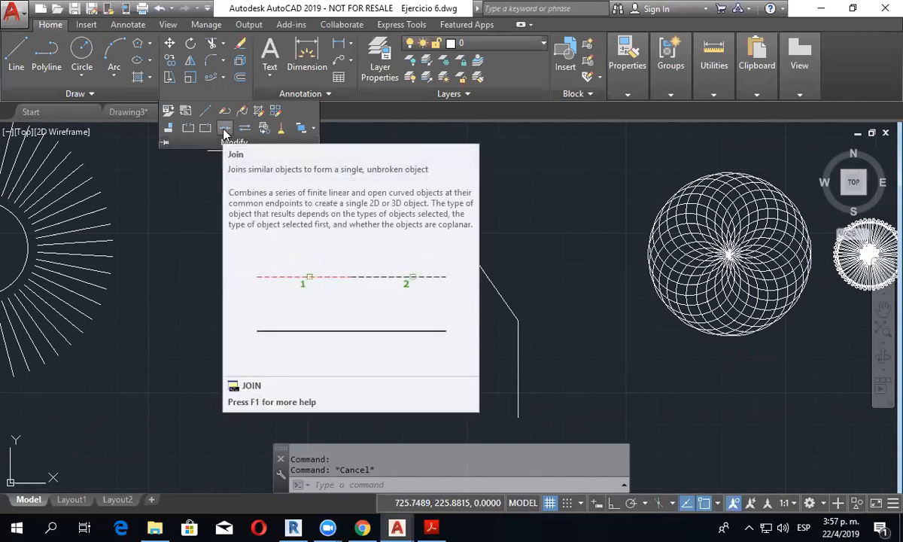
{"action": "left_click", "coordinate": [224, 129]}
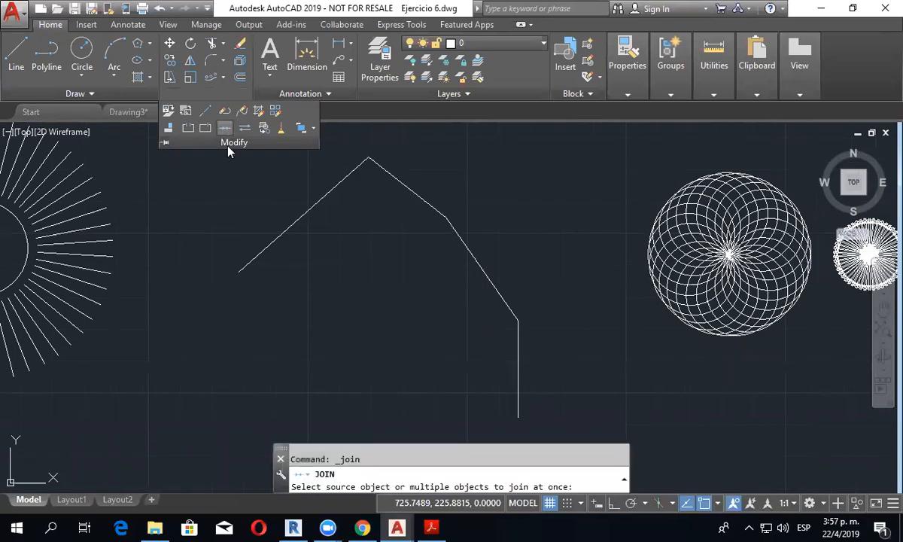
{"action": "scroll", "coordinate": [275, 181], "scroll_direction": "down", "scroll_amount": 1}
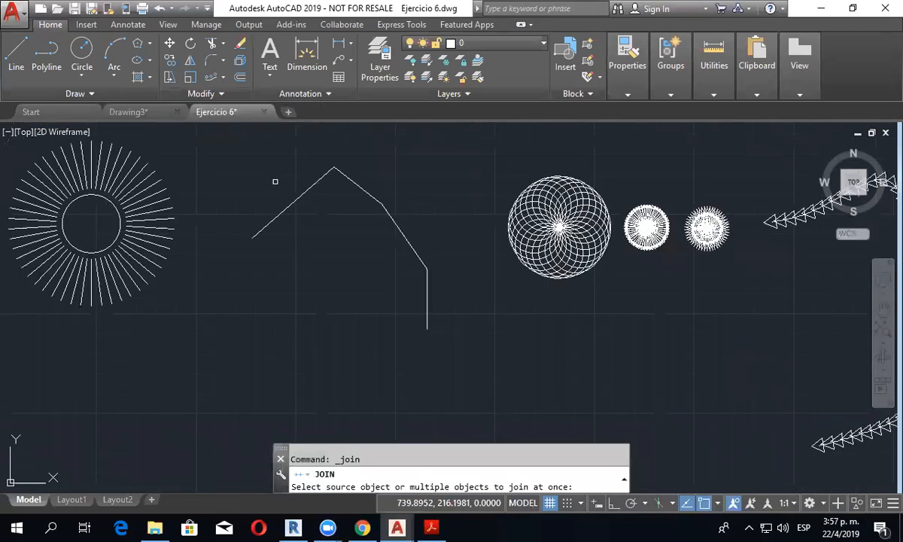
{"action": "scroll", "coordinate": [275, 182], "scroll_direction": "up", "scroll_amount": 2}
{"action": "middle_click_drag", "start_coordinate": [275, 182], "coordinate": [276, 214]}
{"action": "scroll", "coordinate": [275, 214], "scroll_direction": "down", "scroll_amount": 2}
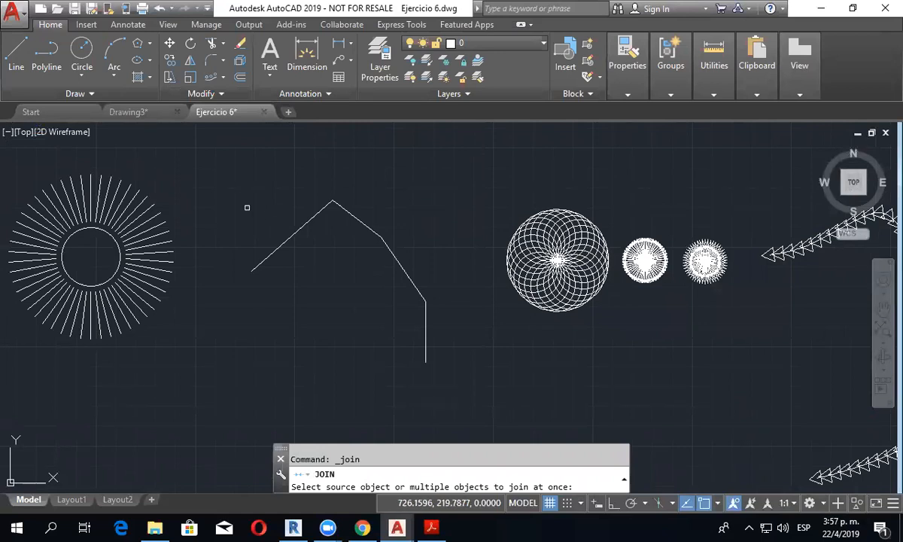
{"action": "left_click", "coordinate": [292, 236]}
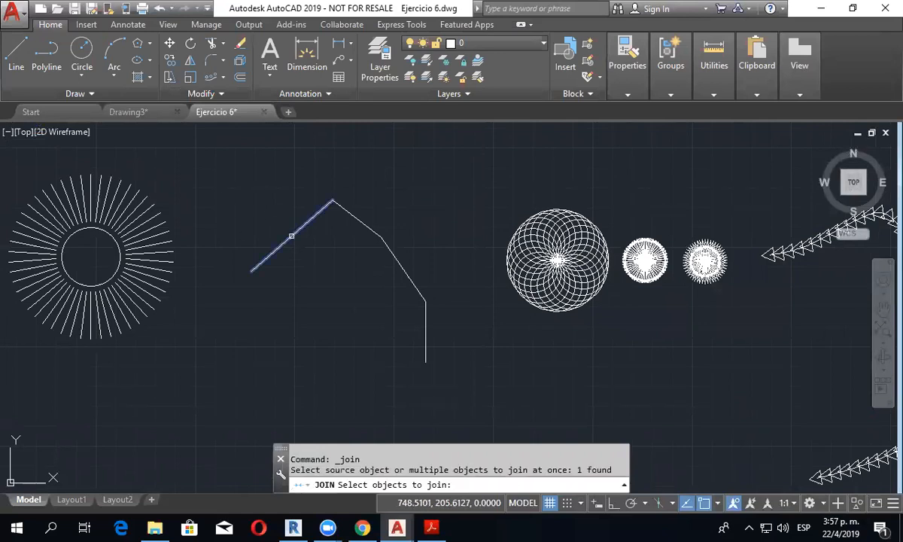
{"action": "left_click", "coordinate": [349, 212]}
{"action": "left_click", "coordinate": [399, 262]}
{"action": "left_click", "coordinate": [425, 317]}
{"action": "key", "text": "Return"}
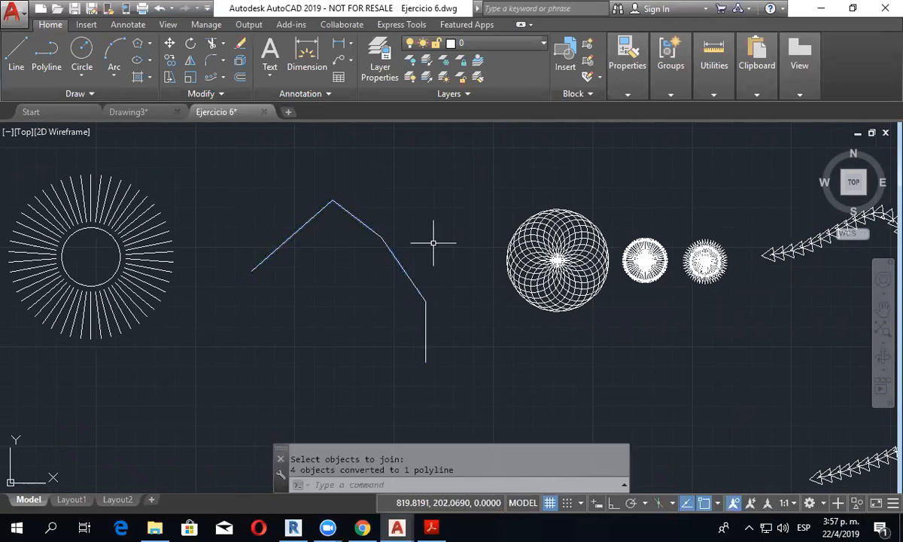
{"action": "left_click", "coordinate": [394, 258]}
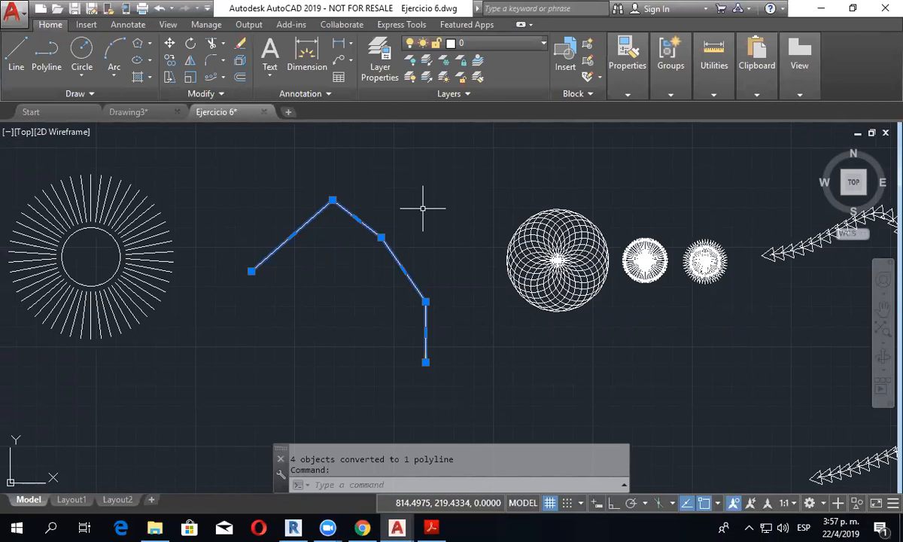
{"action": "key", "text": "Escape"}
Step: Explode the polar array of radial lines around the circle into individual lines
{"action": "middle_click_drag", "start_coordinate": [370, 243], "coordinate": [188, 246]}
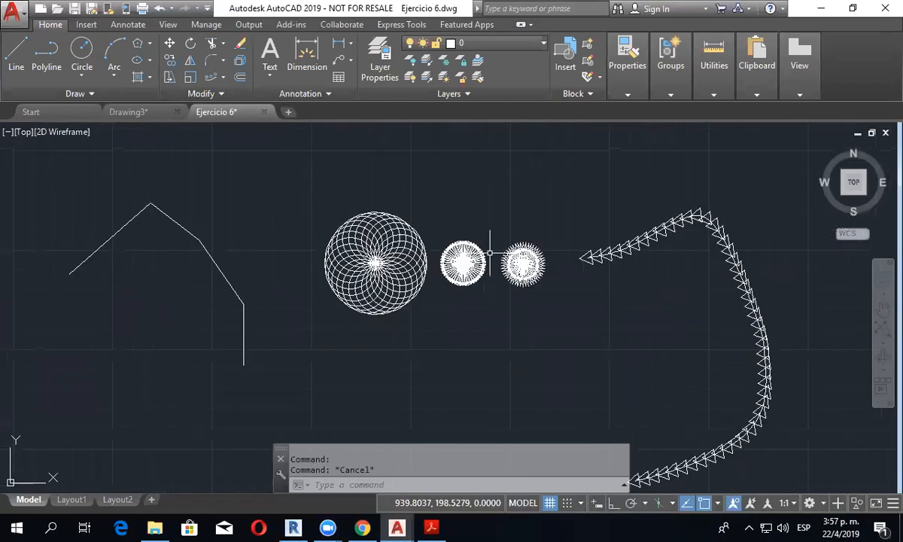
{"action": "scroll", "coordinate": [490, 252], "scroll_direction": "up", "scroll_amount": 4}
{"action": "middle_click_drag", "start_coordinate": [455, 261], "coordinate": [681, 288]}
{"action": "scroll", "coordinate": [681, 288], "scroll_direction": "down", "scroll_amount": 2}
{"action": "middle_click_drag", "start_coordinate": [162, 245], "coordinate": [379, 258]}
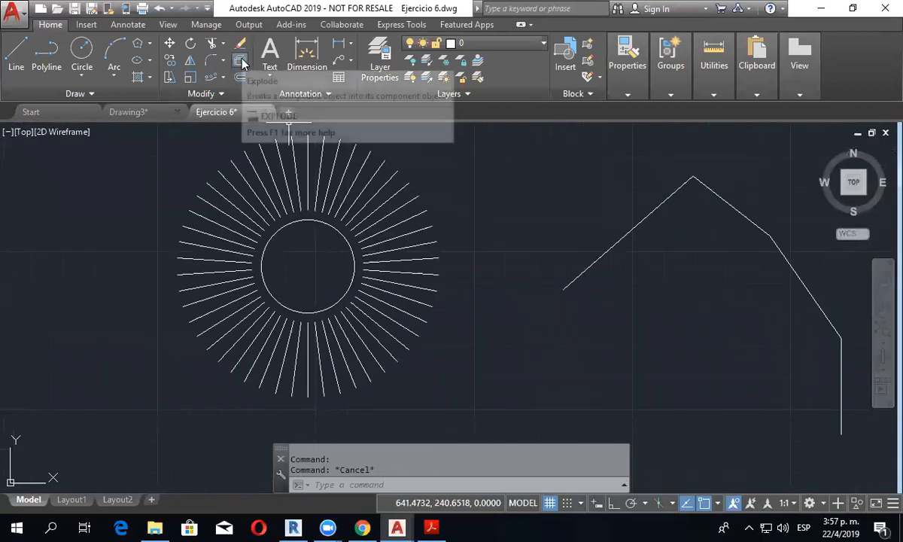
{"action": "left_click", "coordinate": [240, 61]}
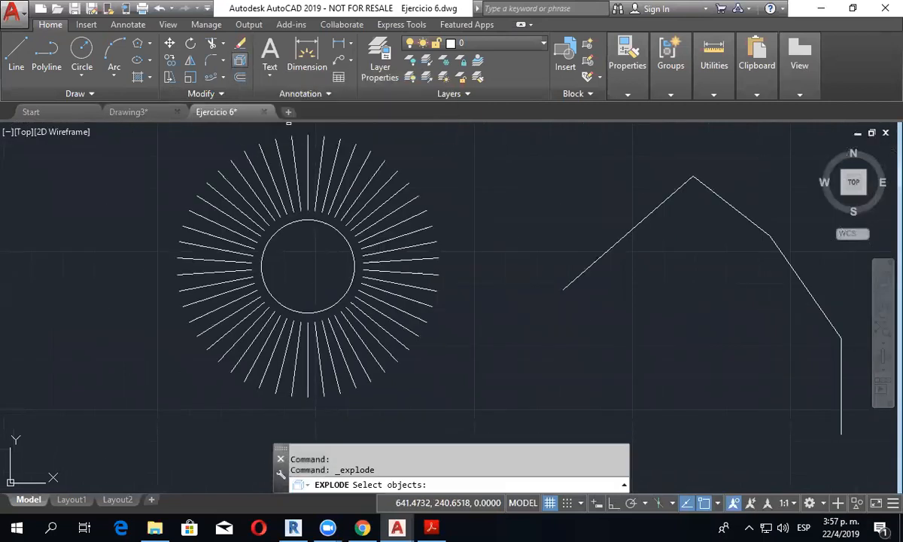
{"action": "left_click", "coordinate": [429, 227]}
{"action": "key", "text": "Return"}
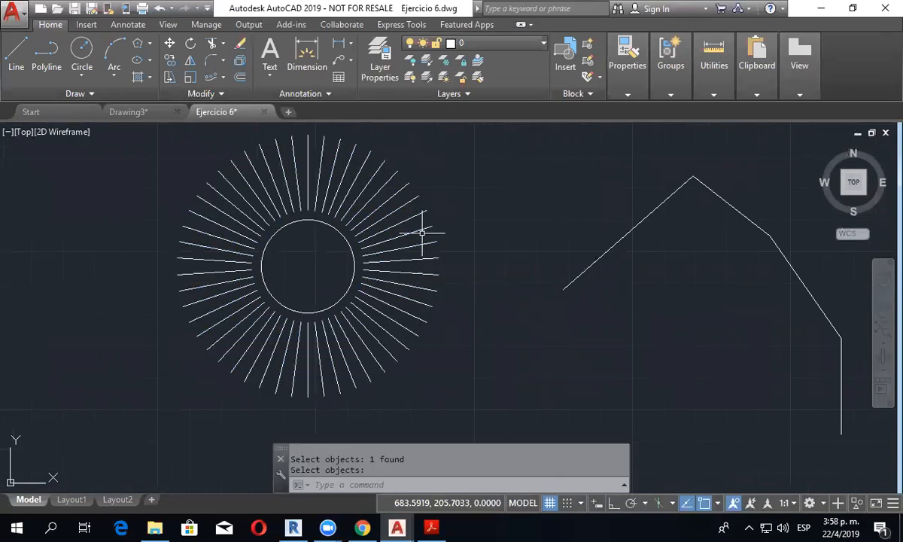
Step: Select several radial lines of the exploded polar array to check whether each is independent, and clear the selection
{"action": "left_click", "coordinate": [421, 229]}
{"action": "left_click", "coordinate": [408, 216]}
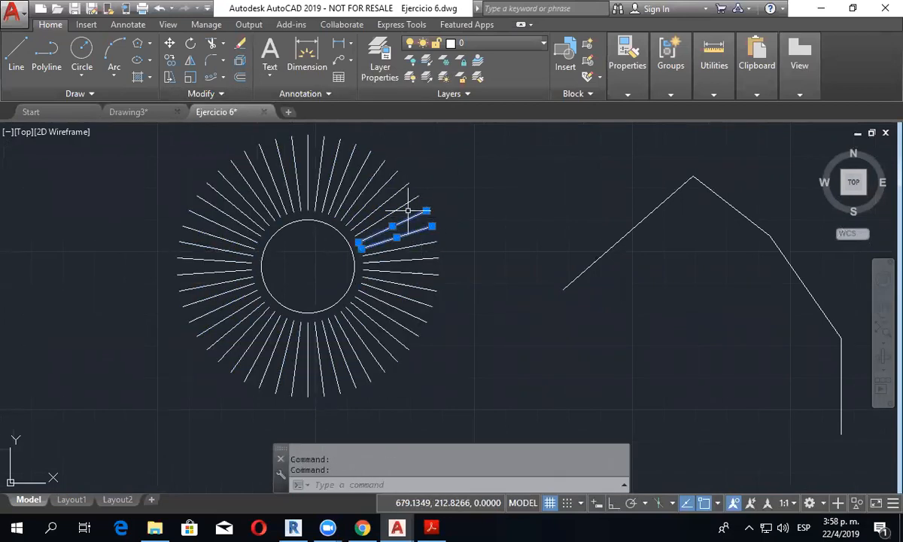
{"action": "left_click", "coordinate": [408, 197]}
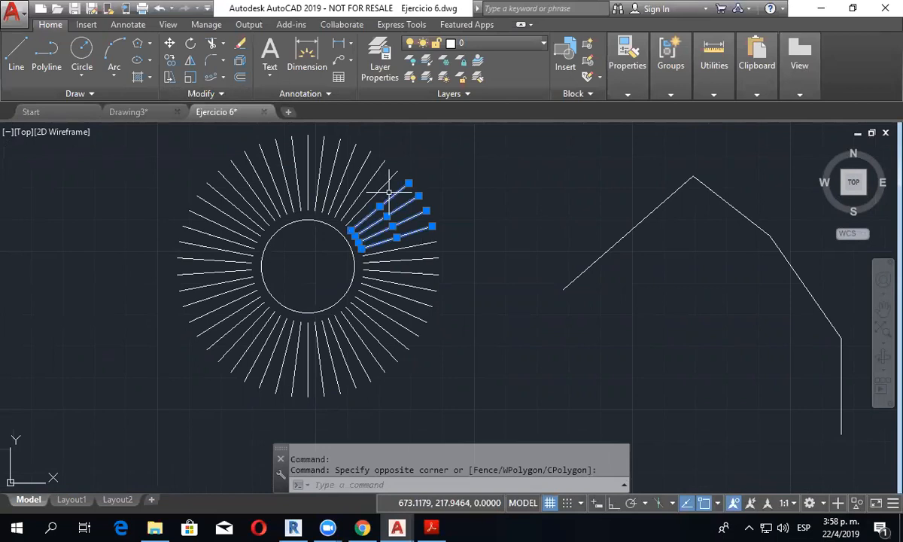
{"action": "left_click", "coordinate": [373, 193]}
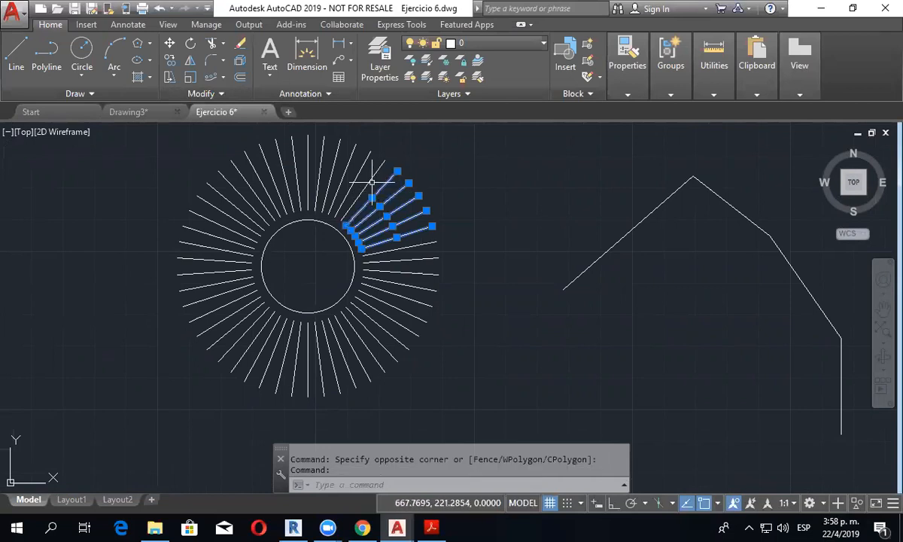
{"action": "left_click", "coordinate": [368, 182]}
{"action": "left_click", "coordinate": [360, 169]}
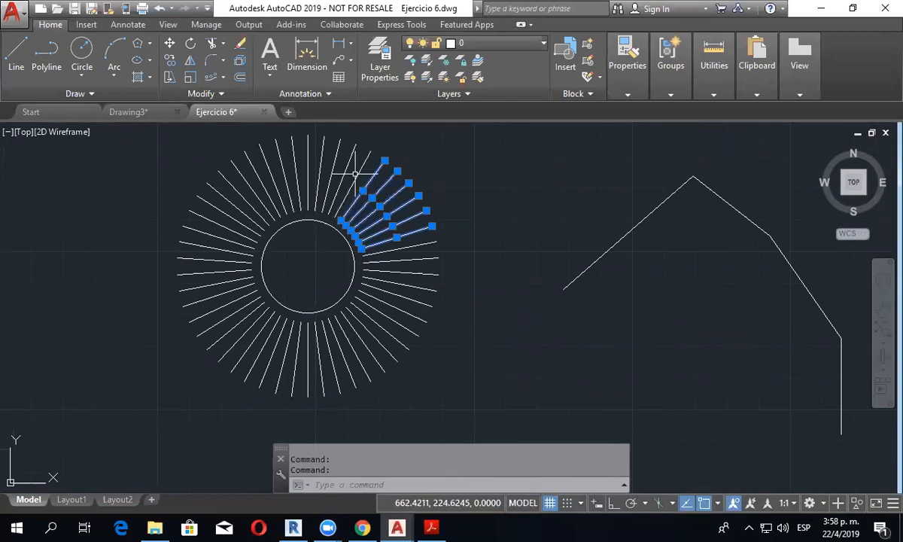
{"action": "left_click", "coordinate": [349, 162]}
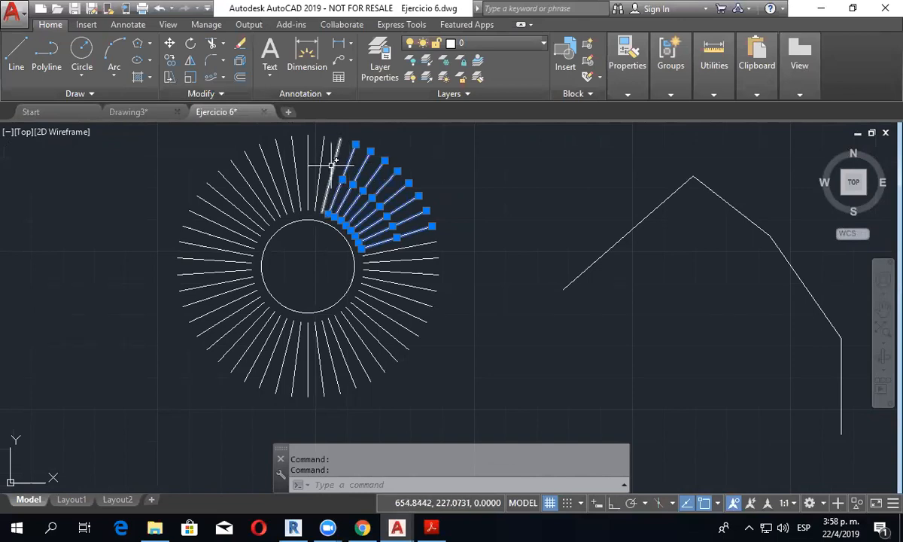
{"action": "left_click", "coordinate": [332, 165]}
{"action": "key", "text": "Escape"}
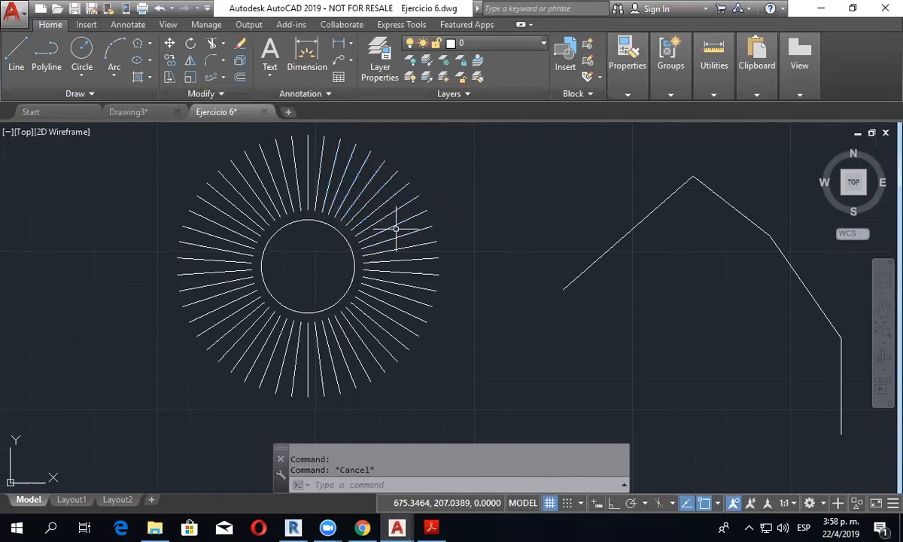
{"action": "left_click_drag", "start_coordinate": [412, 358], "coordinate": [383, 167]}
{"action": "mouse_move", "coordinate": [484, 297]}
{"action": "middle_mouse_down"}
{"action": "mouse_move", "coordinate": [492, 327]}
{"action": "mouse_move", "coordinate": [544, 339]}
{"action": "middle_mouse_up"}
{"action": "key", "text": "Escape"}
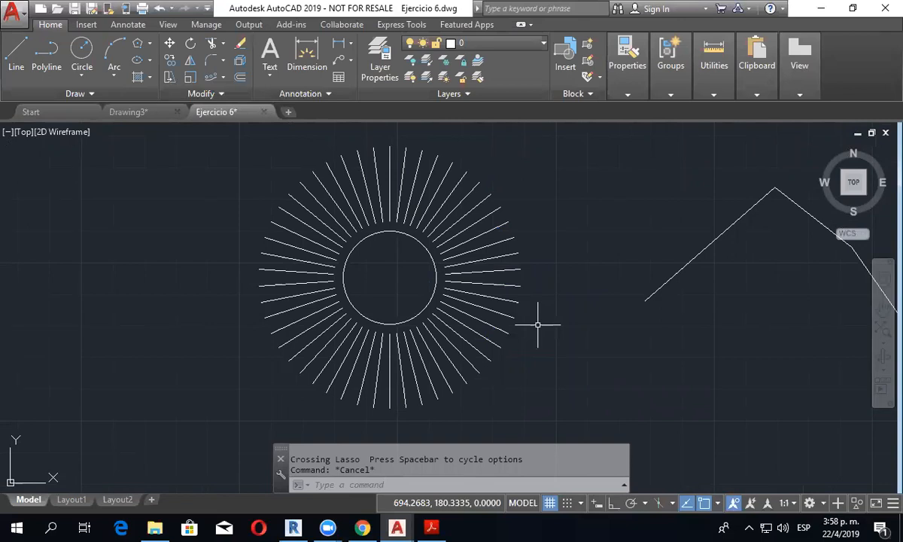
Step: Explode the rectangular array of circles, and select one circle in the upper row to check whether it is independent
{"action": "scroll", "coordinate": [538, 324], "scroll_direction": "down", "scroll_amount": 3}
{"action": "middle_click_drag", "start_coordinate": [540, 317], "coordinate": [427, 317]}
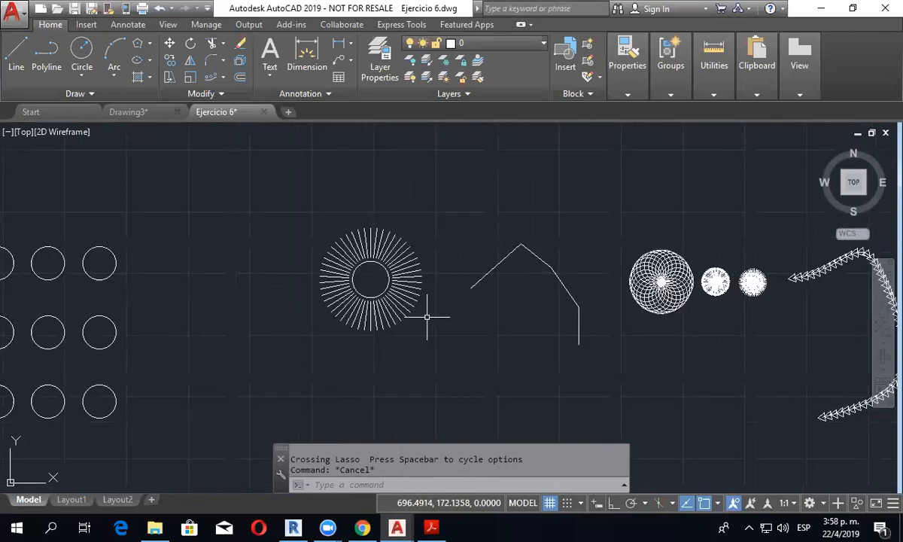
{"action": "scroll", "coordinate": [427, 317], "scroll_direction": "down", "scroll_amount": 3}
{"action": "middle_click_drag", "start_coordinate": [215, 395], "coordinate": [358, 311]}
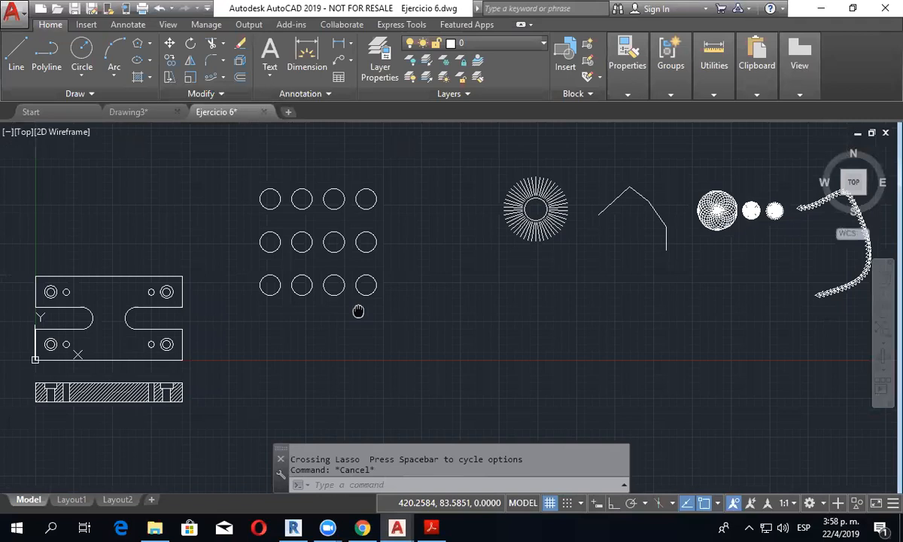
{"action": "scroll", "coordinate": [358, 311], "scroll_direction": "up", "scroll_amount": 2}
{"action": "left_click", "coordinate": [371, 279]}
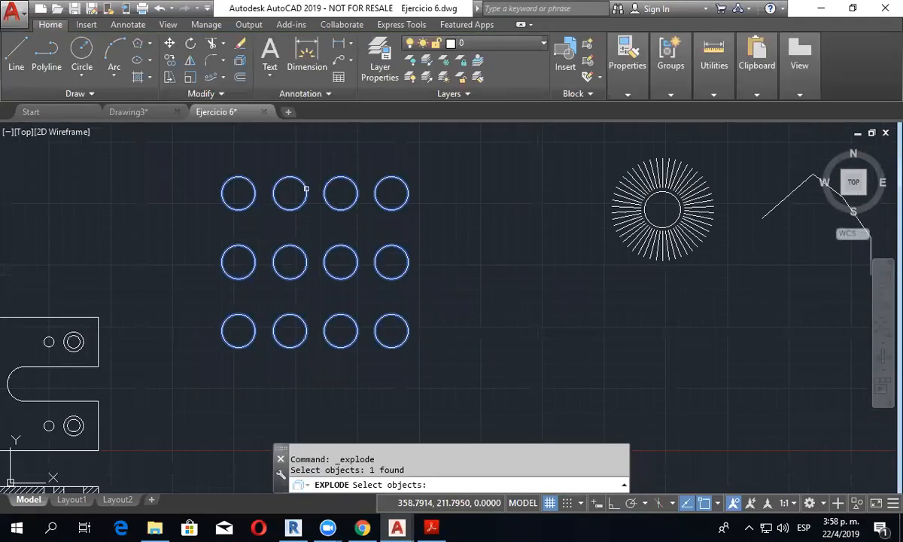
{"action": "key", "text": "Return"}
{"action": "left_click", "coordinate": [306, 189]}
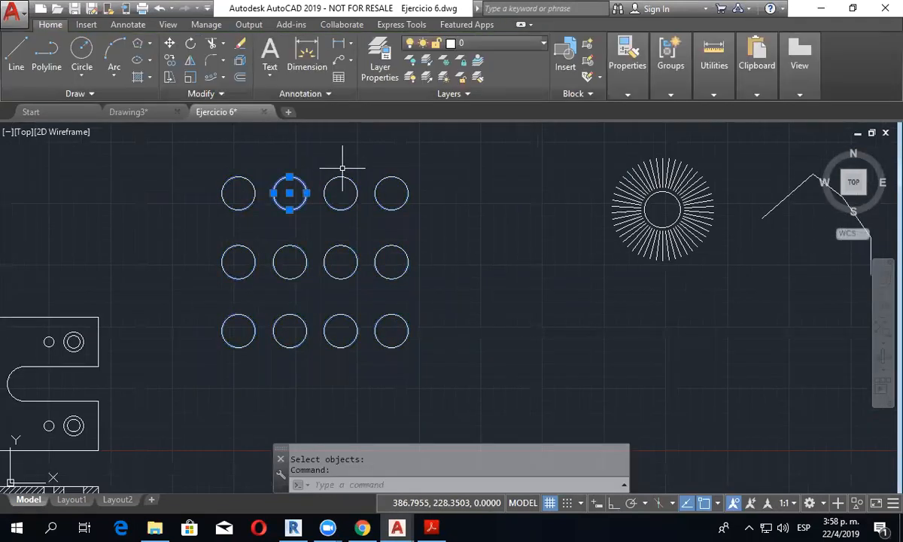
{"action": "key", "text": "Escape"}
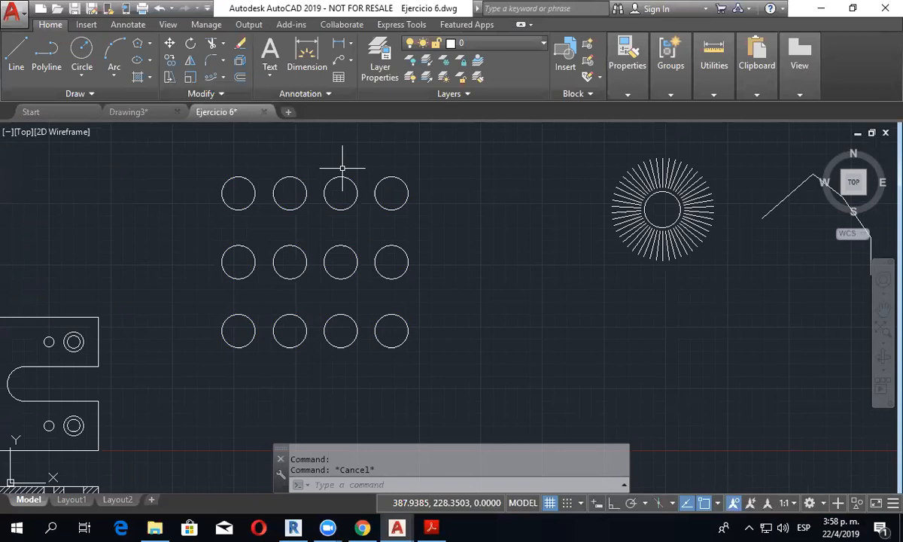
{"action": "key", "text": "Escape"}
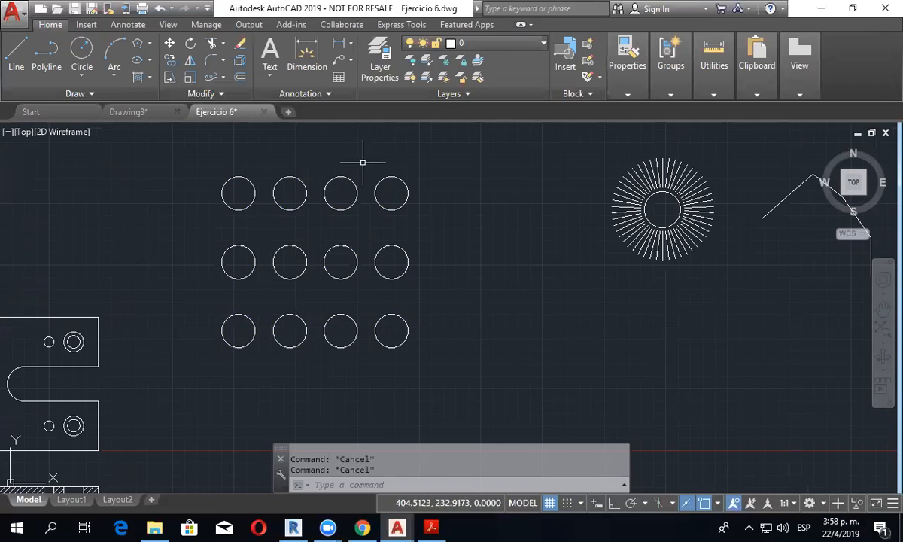
{"action": "scroll", "coordinate": [383, 165], "scroll_direction": "down", "scroll_amount": 2}
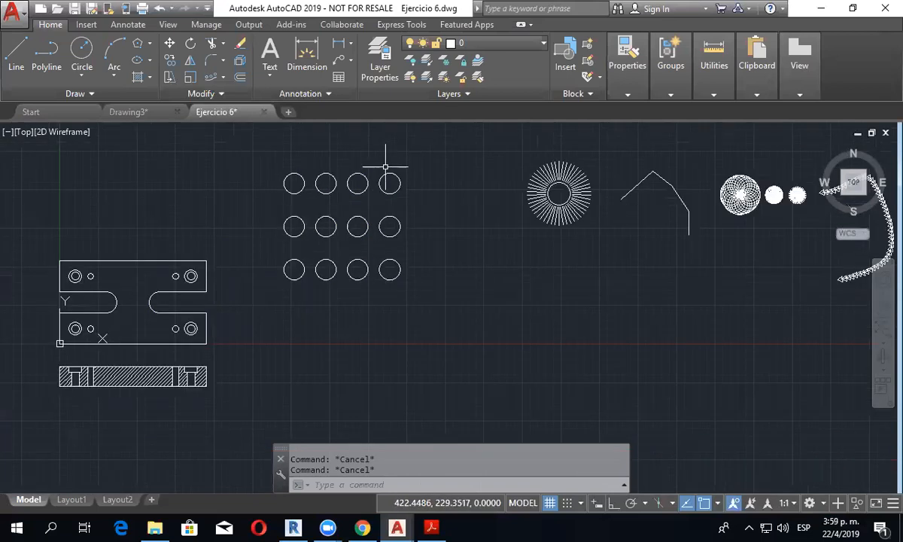
{"action": "mouse_move", "coordinate": [508, 334]}
{"action": "middle_mouse_down"}
{"action": "mouse_move", "coordinate": [460, 234]}
{"action": "mouse_move", "coordinate": [249, 331]}
{"action": "middle_mouse_up"}
{"action": "scroll", "coordinate": [491, 198], "scroll_direction": "up", "scroll_amount": 2}
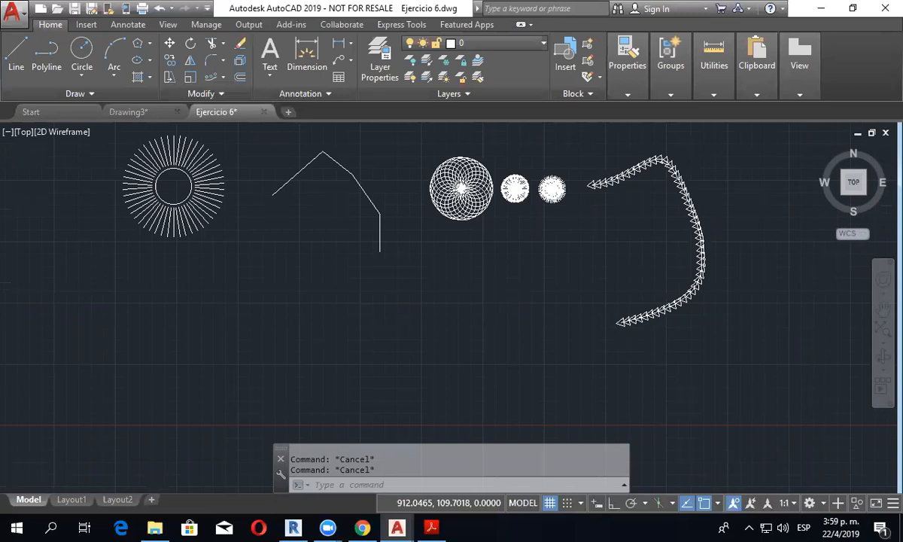
{"action": "scroll", "coordinate": [497, 291], "scroll_direction": "down", "scroll_amount": 2}
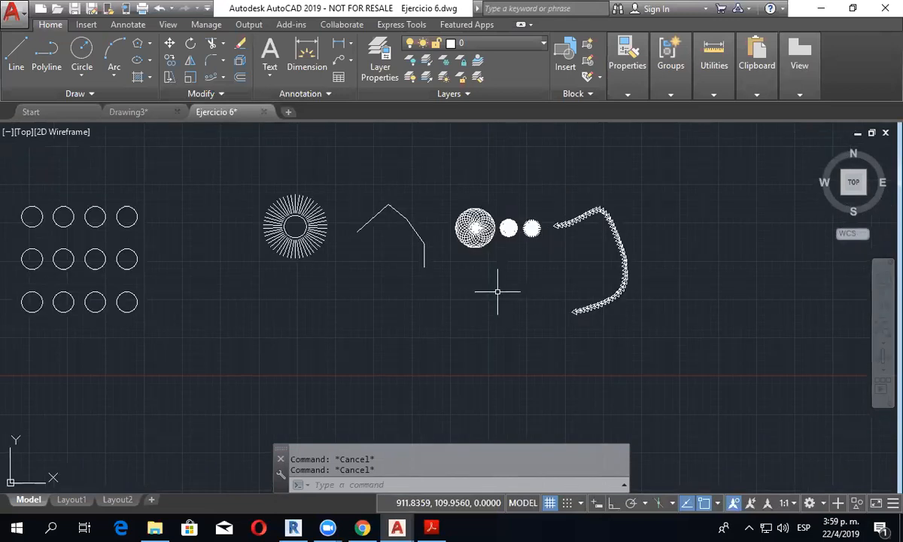